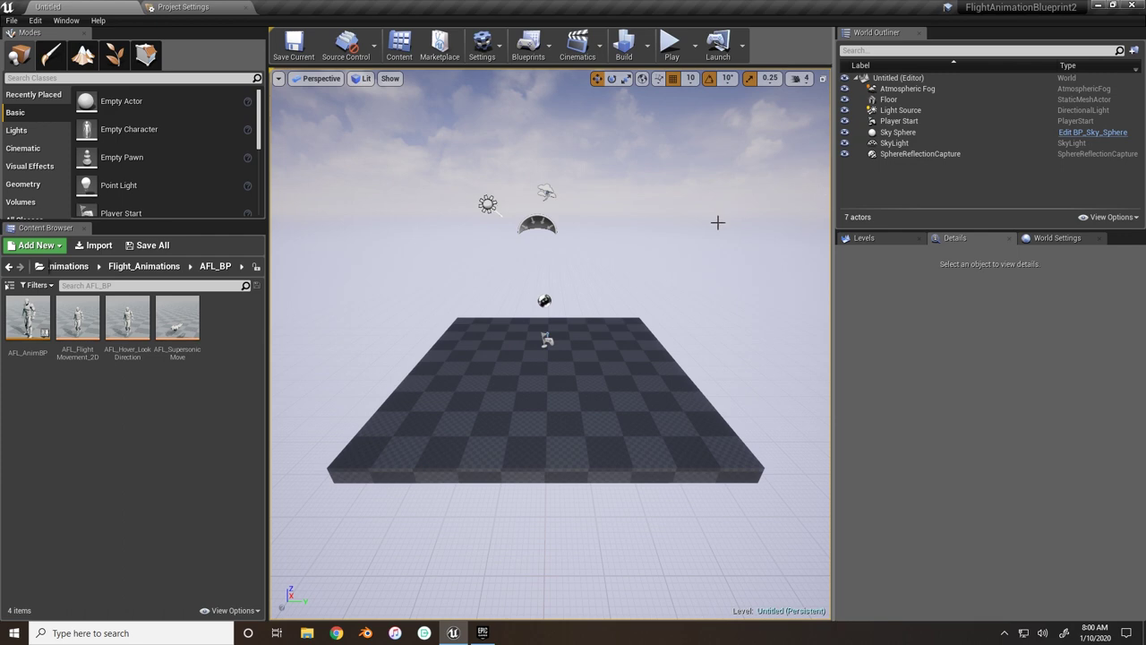
- Play-test the flight character in the untitled level by walking forward and lifting off, and end the play session
drag(584, 369, 573, 333)
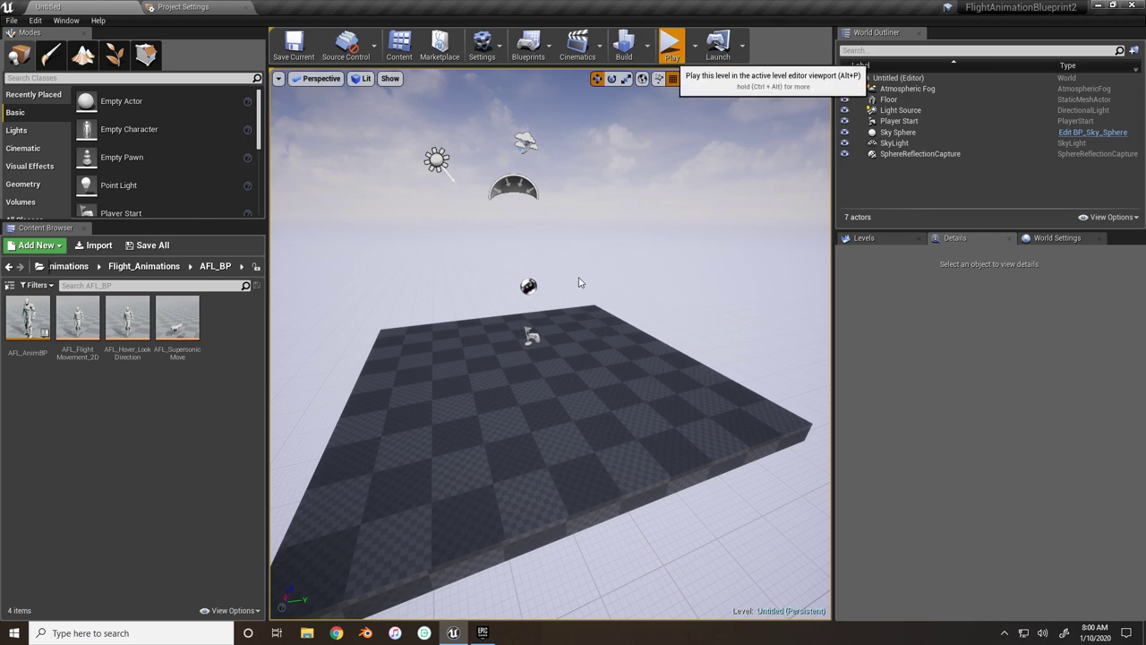
key(alt+p)
key(w)
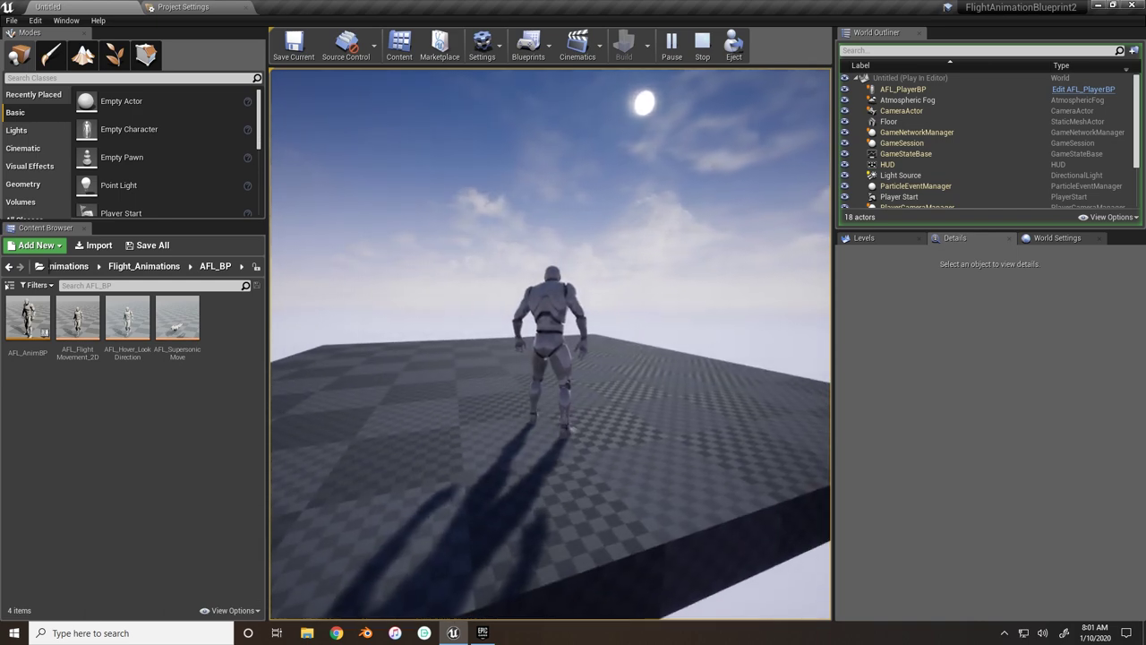
key(space)
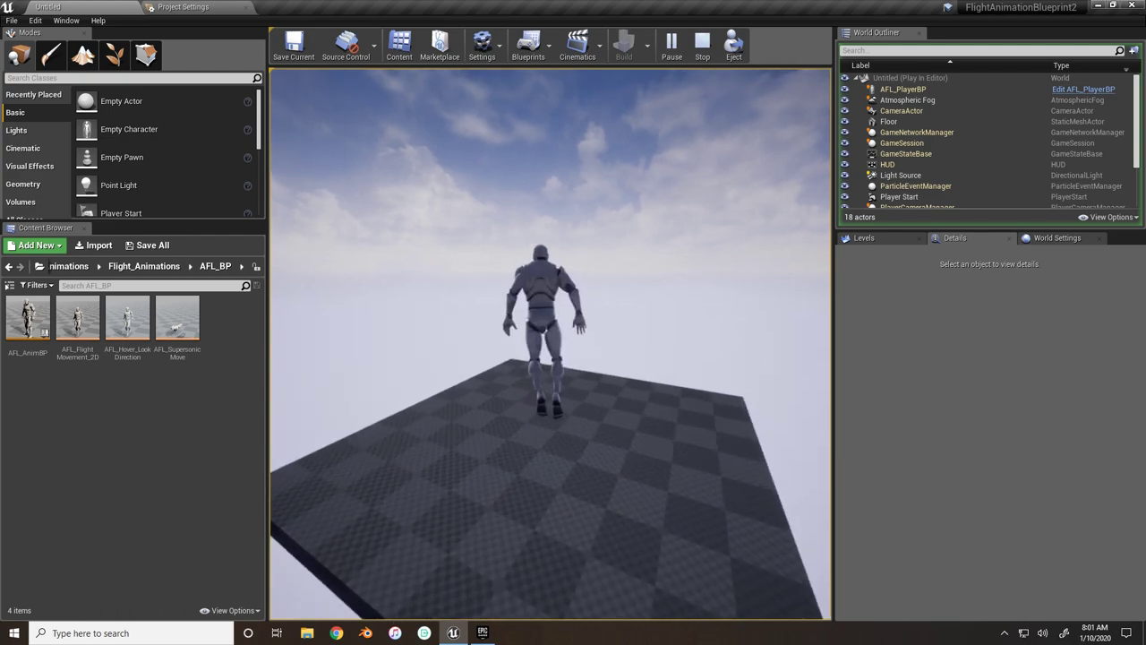
key(Escape)
- Close the FlightAnimationBlueprint2 project, switch to the Epic Games Launcher and launch Unreal Engine 4.20.3
click(1130, 5)
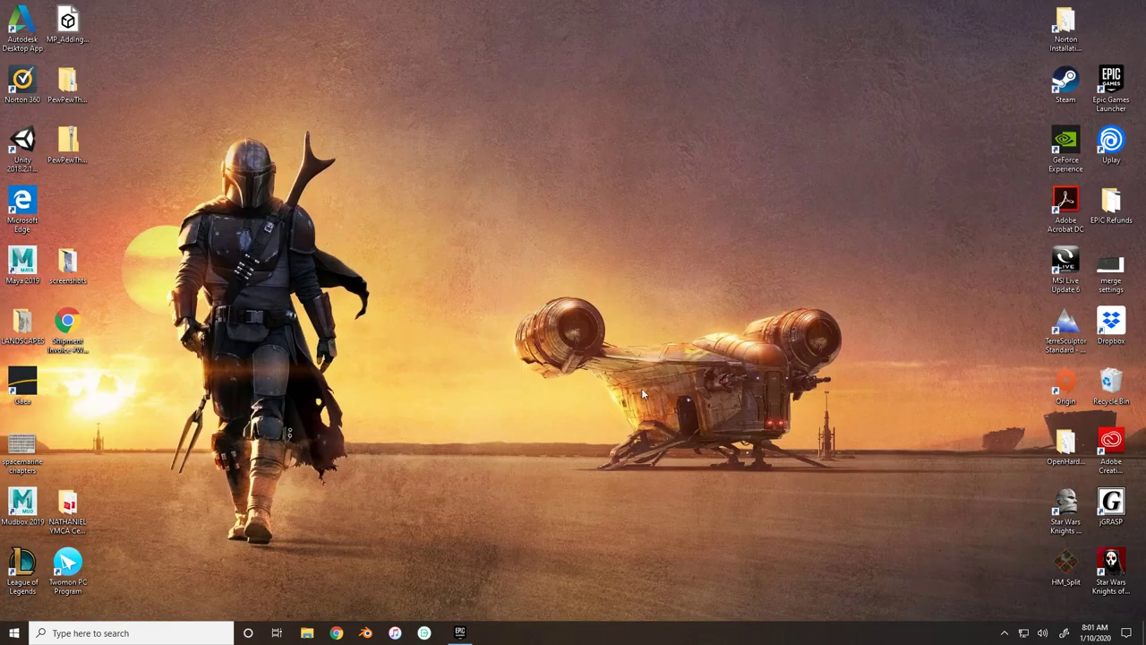
click(466, 632)
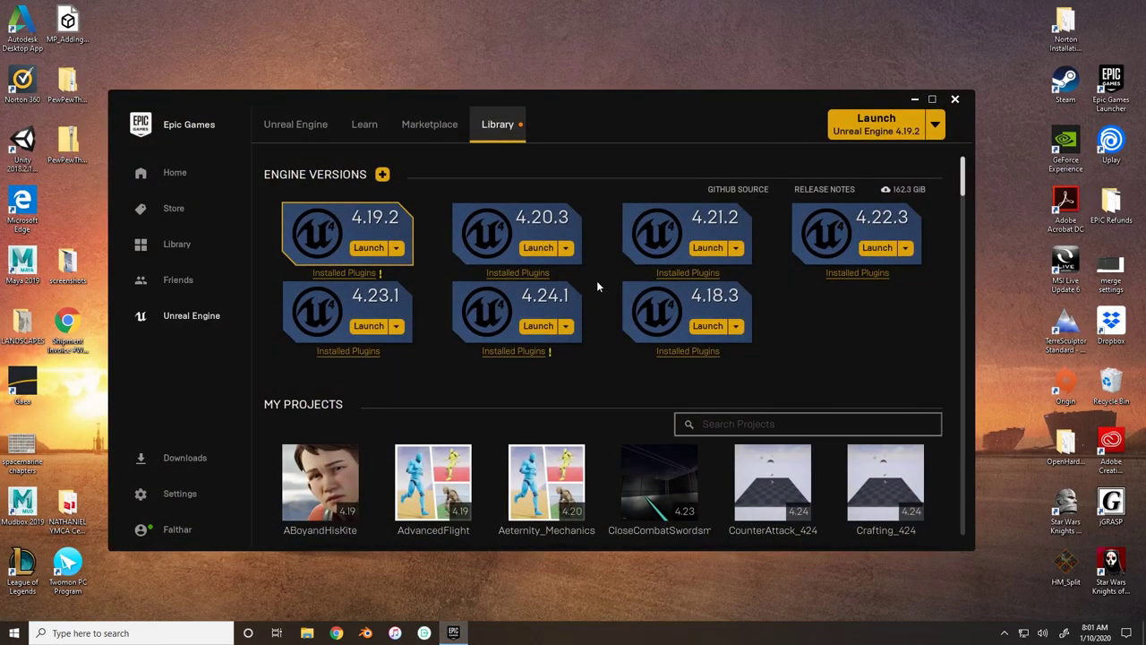
click(575, 252)
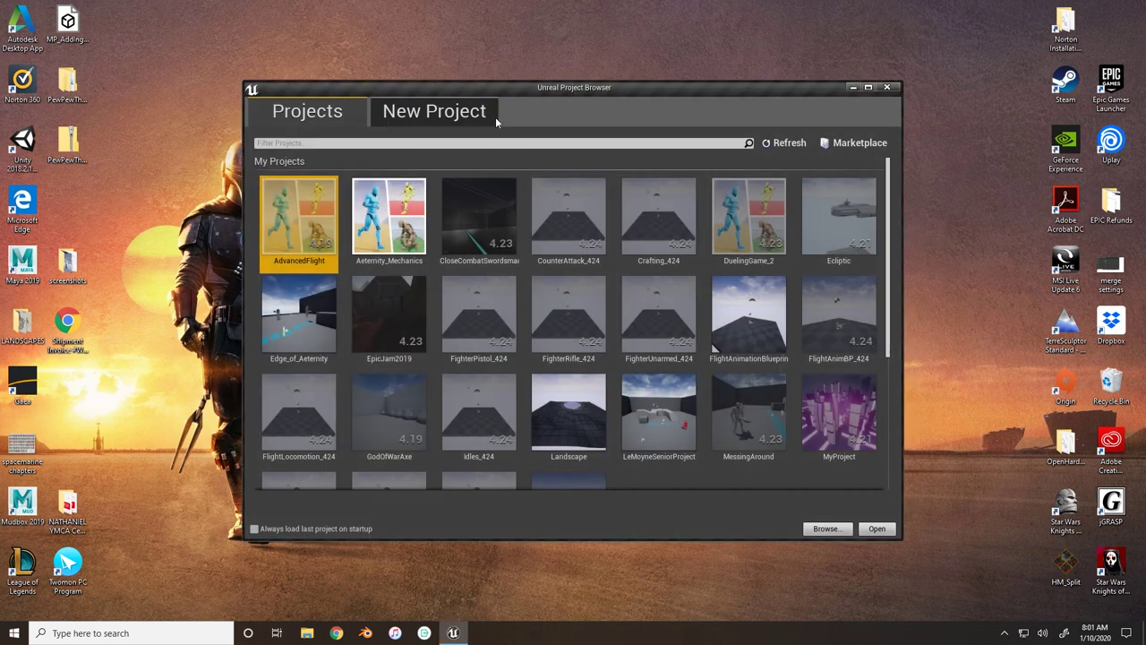
- Create a new Blueprint project from the Third Person template, named FlightBP_Tutorial
click(408, 110)
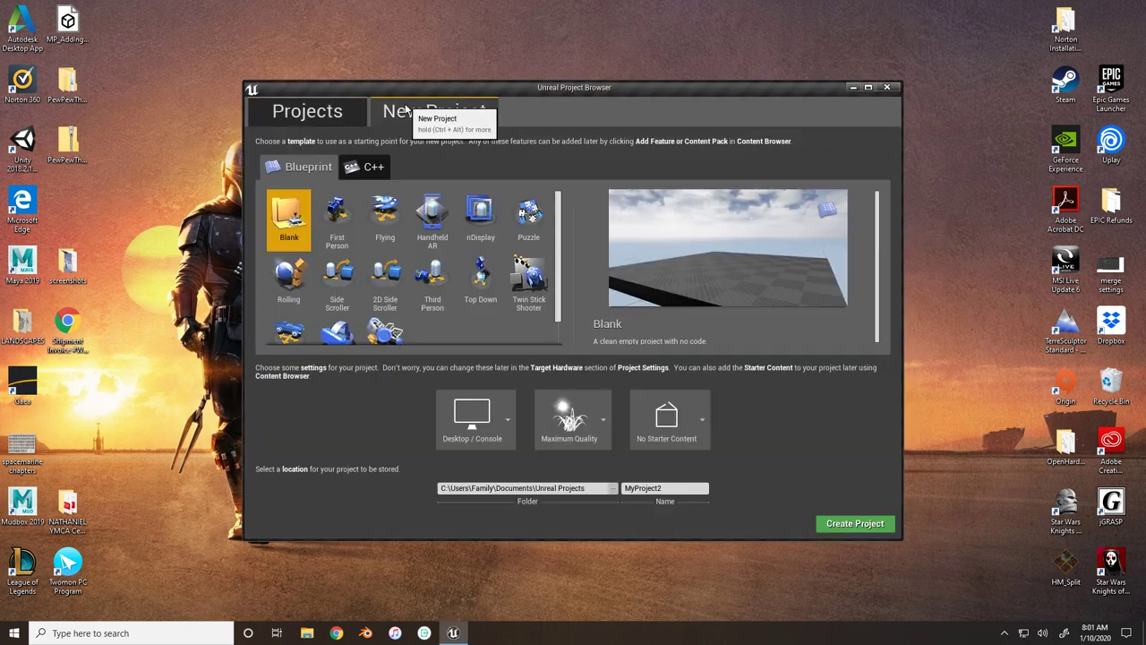
click(434, 285)
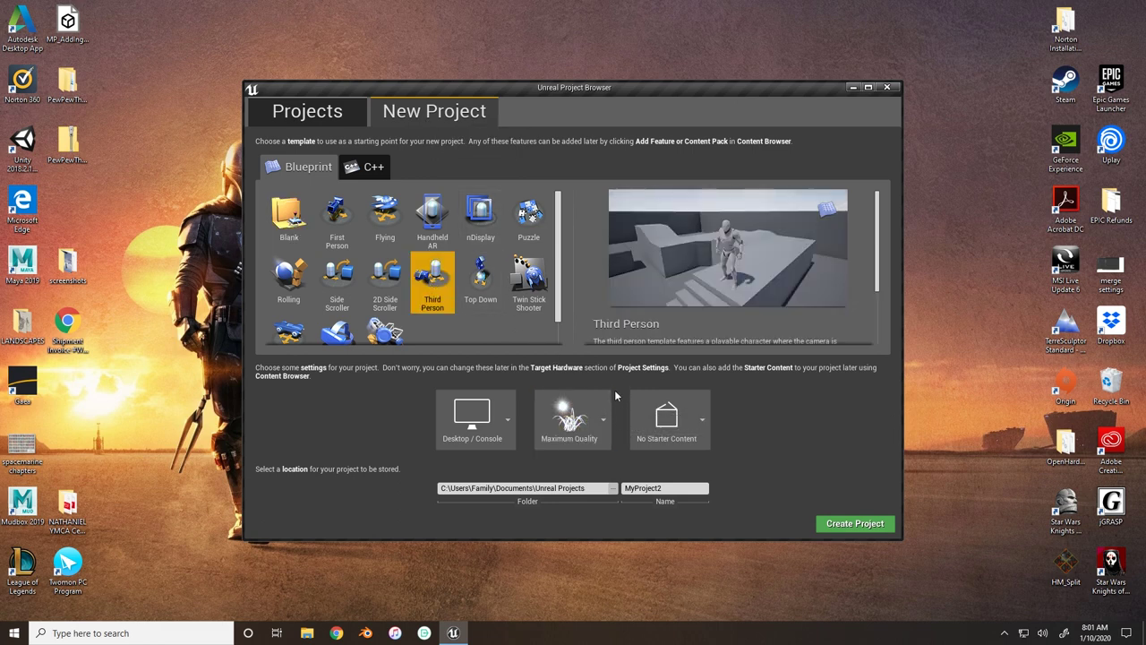
click(673, 490)
double_click(673, 489)
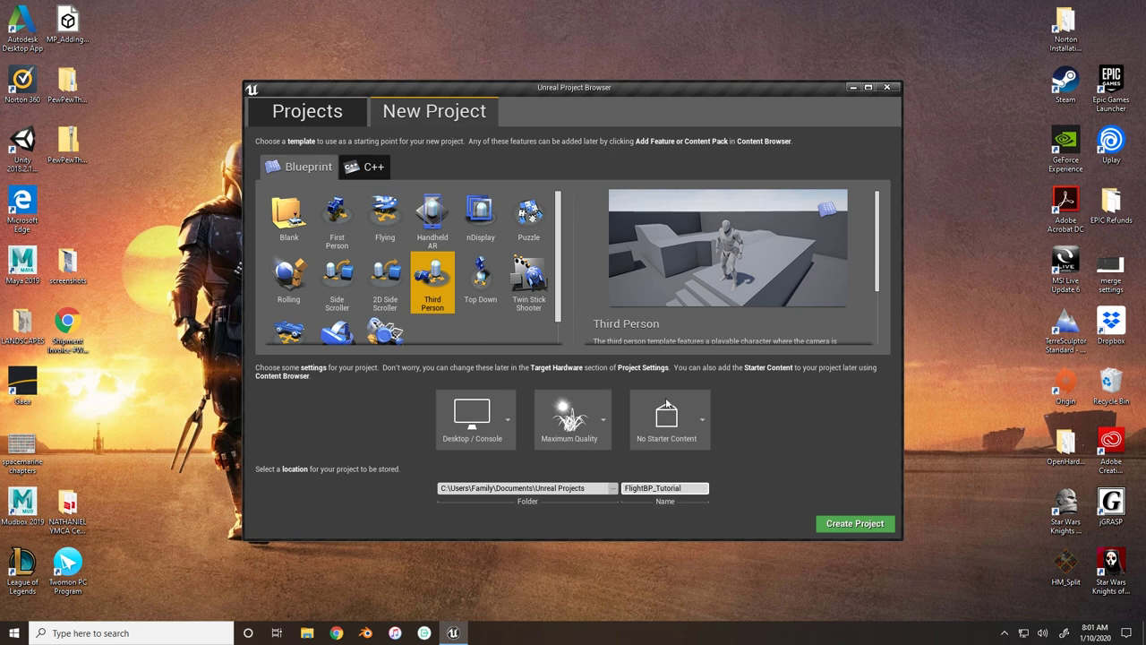
click(863, 524)
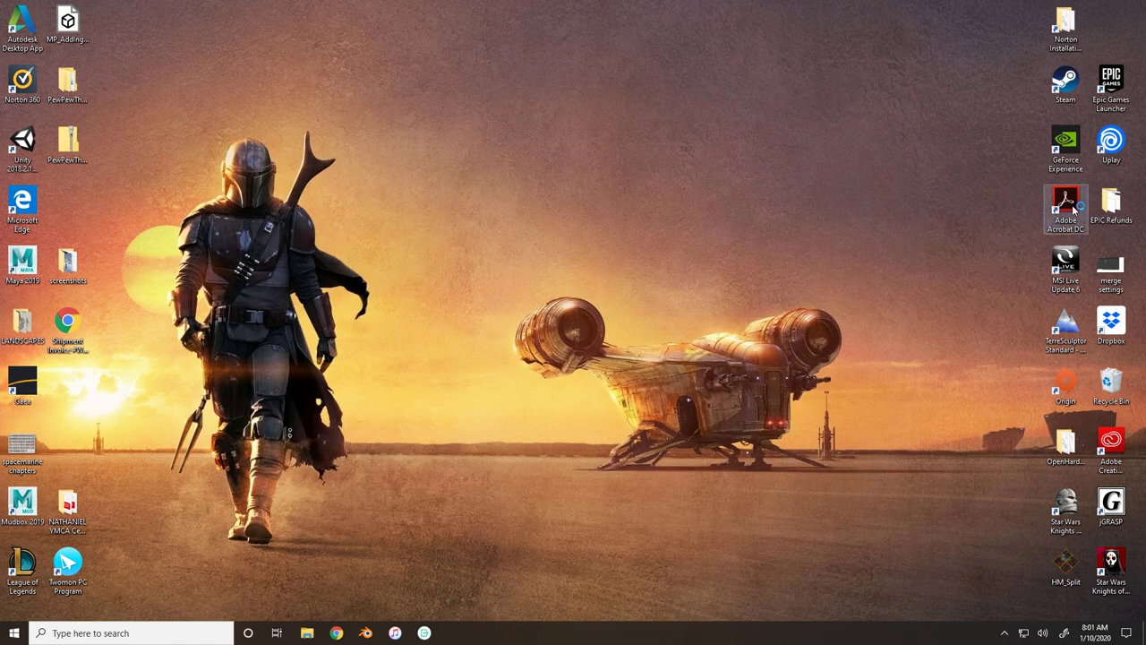
- Open the Epic Games Launcher library and search the vault for "flight locomotion"
double_click(1115, 85)
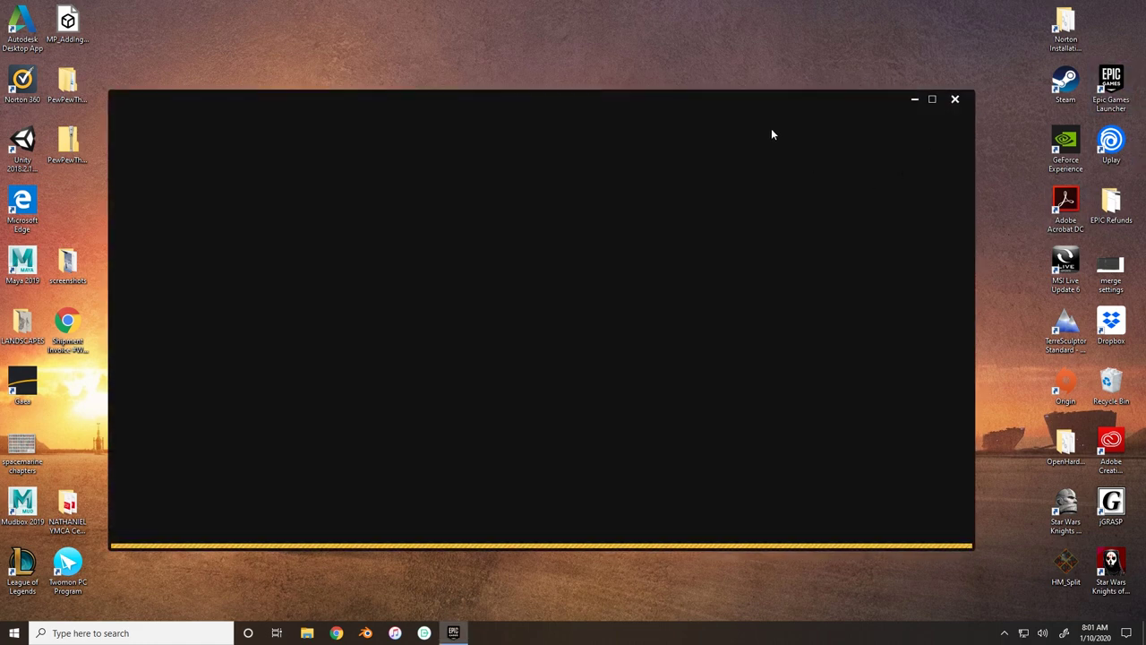
click(502, 125)
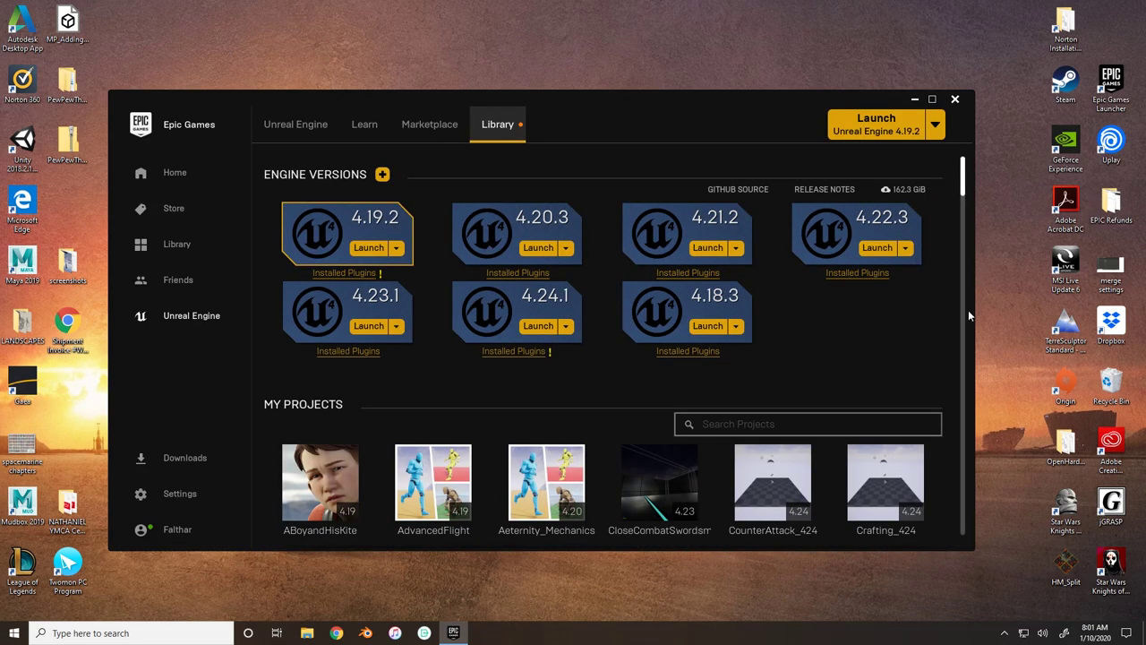
scroll(876, 332, down, 15)
scroll(830, 340, up, 5)
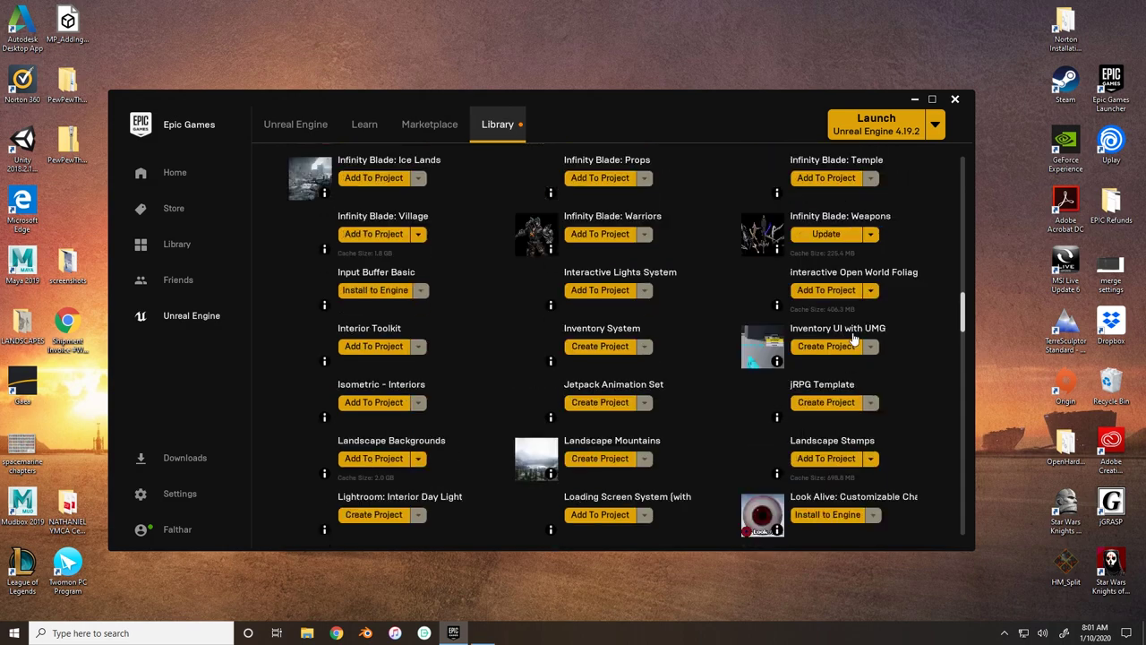
scroll(914, 272, up, 5)
scroll(966, 257, up, 5)
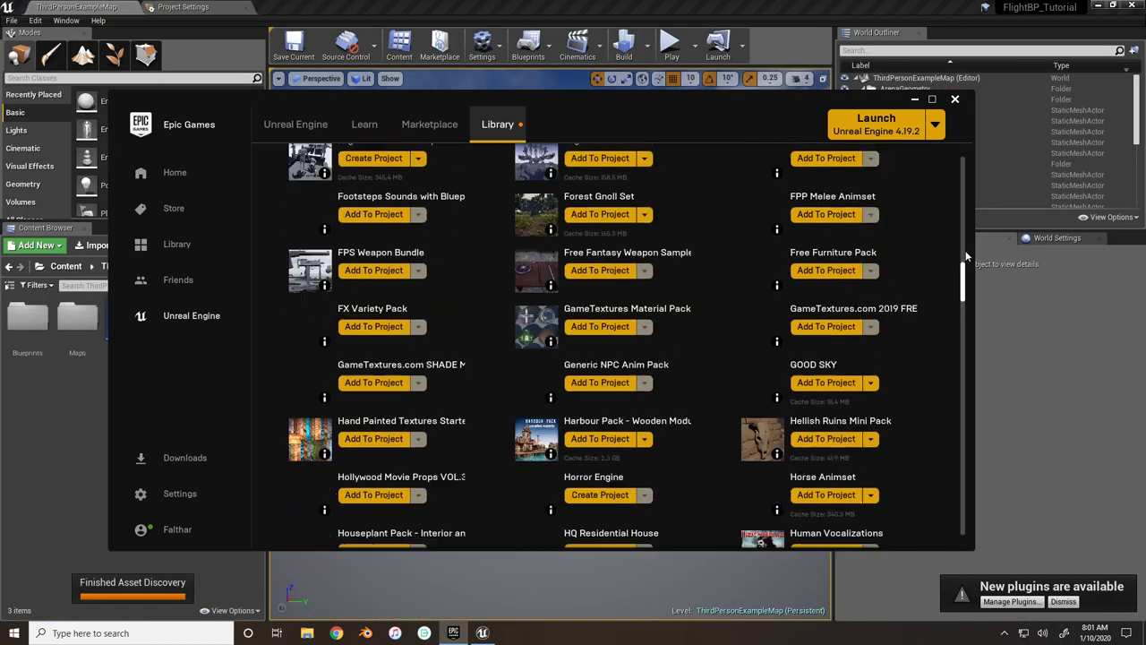
scroll(966, 257, up, 15)
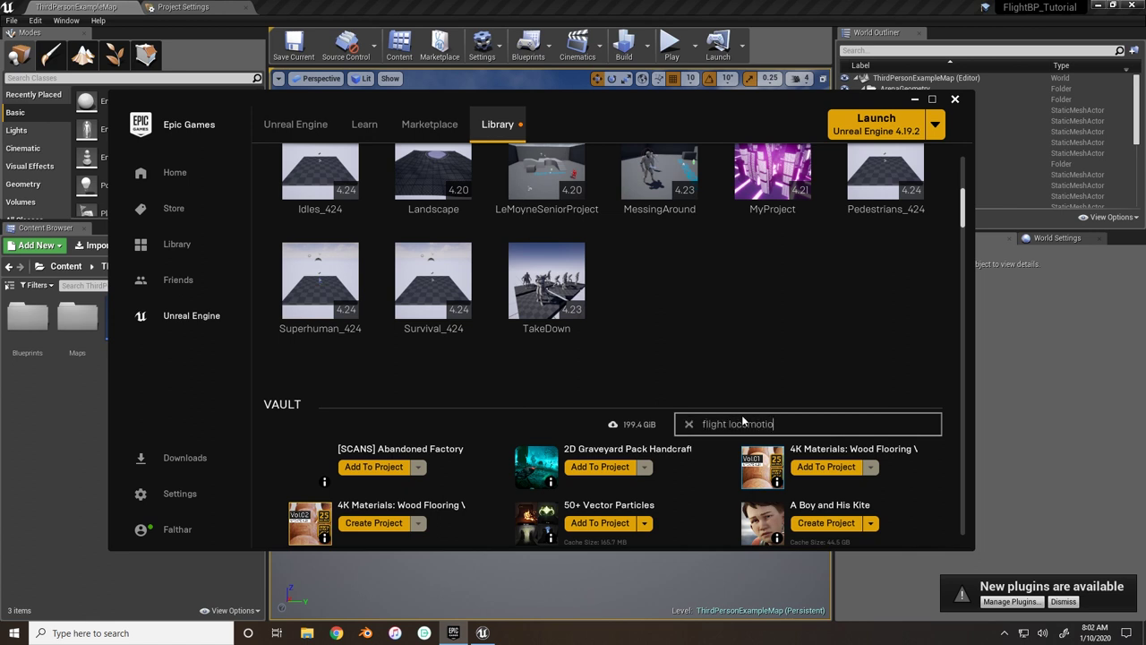
text(n)
- Add the Flight Locomotion asset pack to the FlightBP_Tutorial project and return to the Unreal editor
click(331, 469)
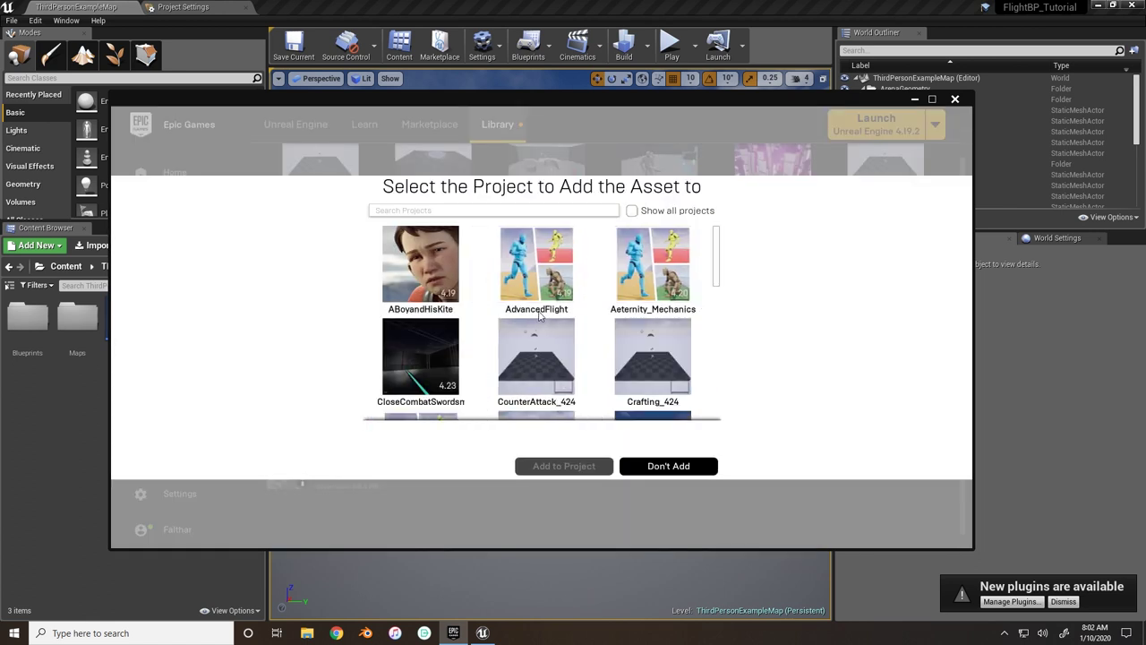
scroll(552, 330, down, 3)
scroll(553, 330, down, 5)
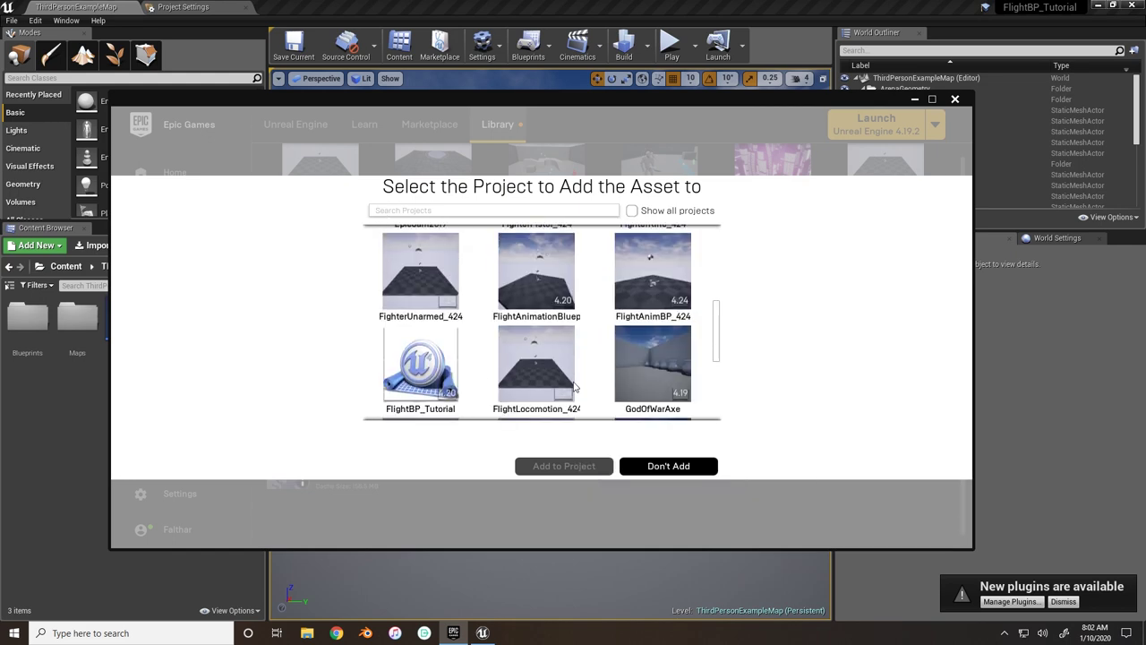
click(407, 383)
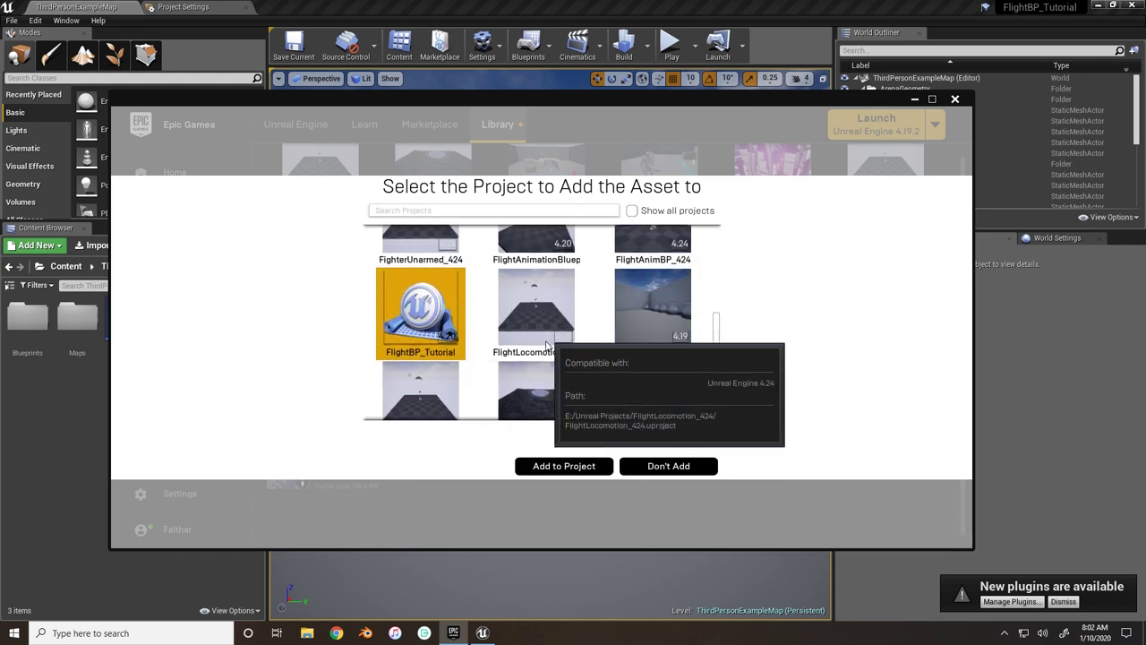
scroll(544, 353, down, 1)
click(570, 468)
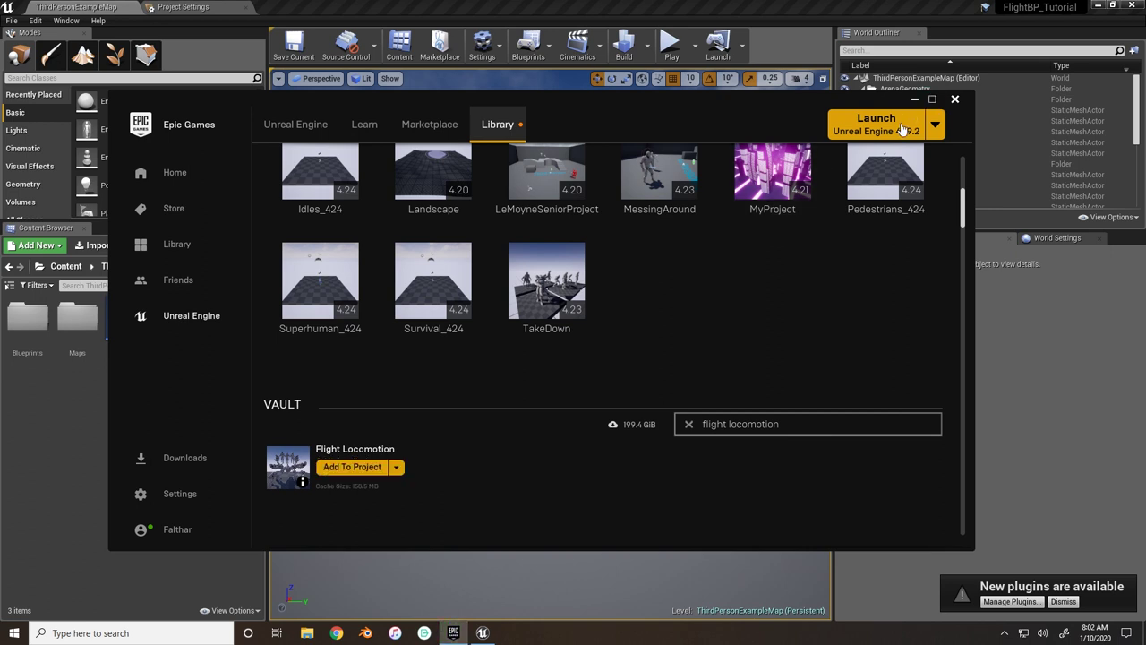
click(914, 98)
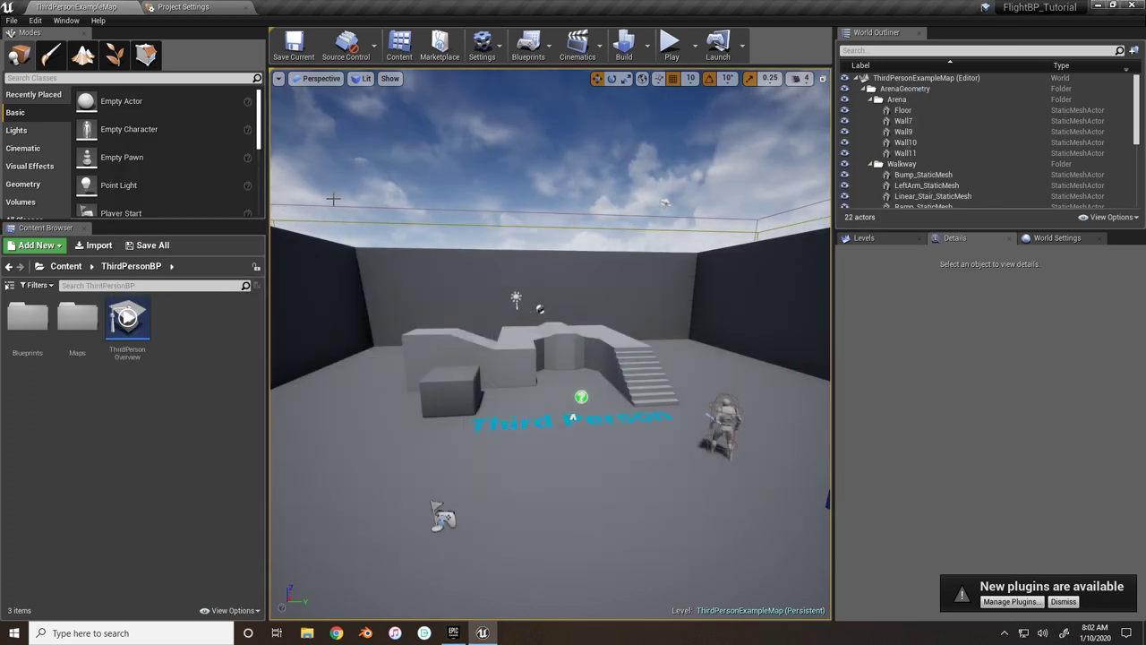
- Open the Maps folder inside the project's FlightLocomotion content folder
click(66, 266)
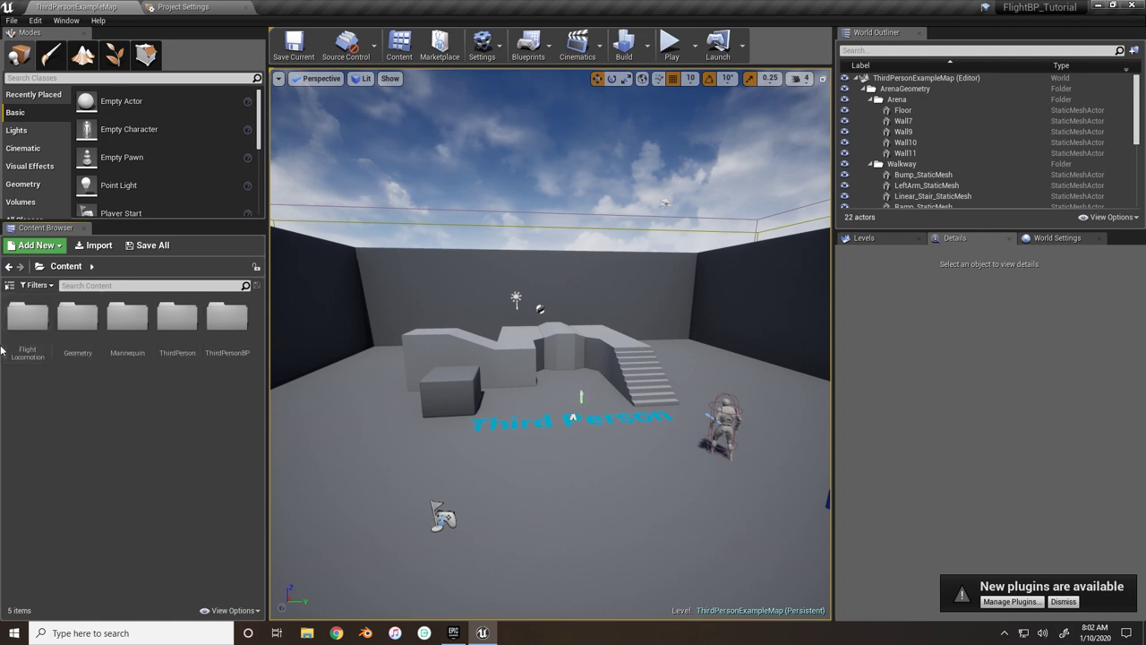
double_click(28, 316)
double_click(127, 315)
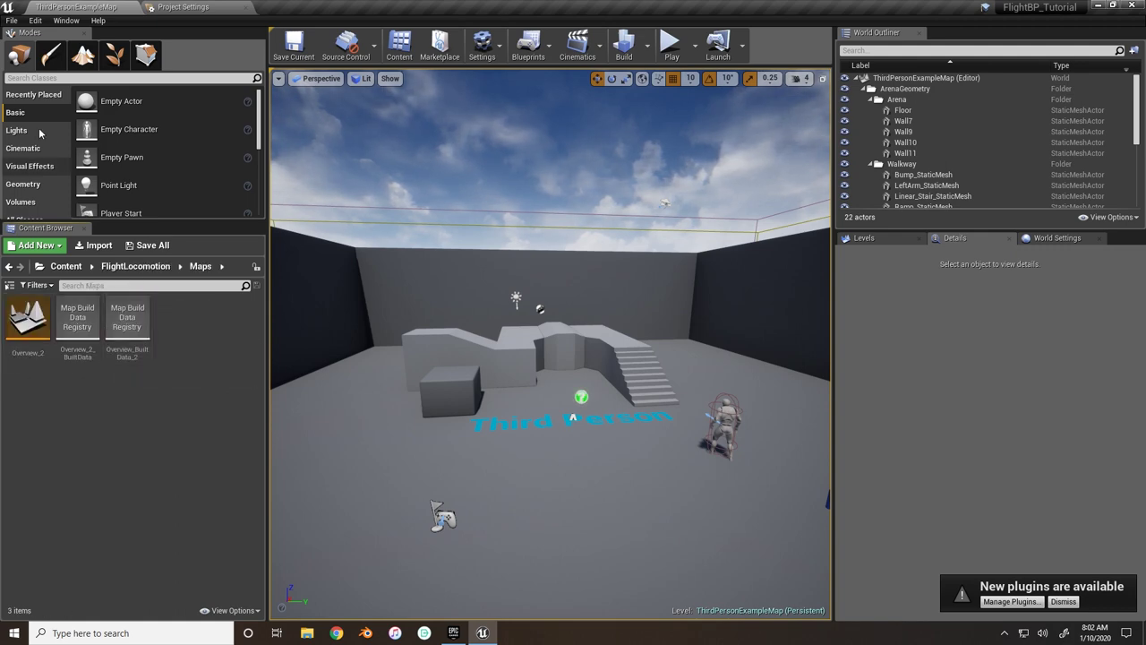
click(12, 20)
click(18, 56)
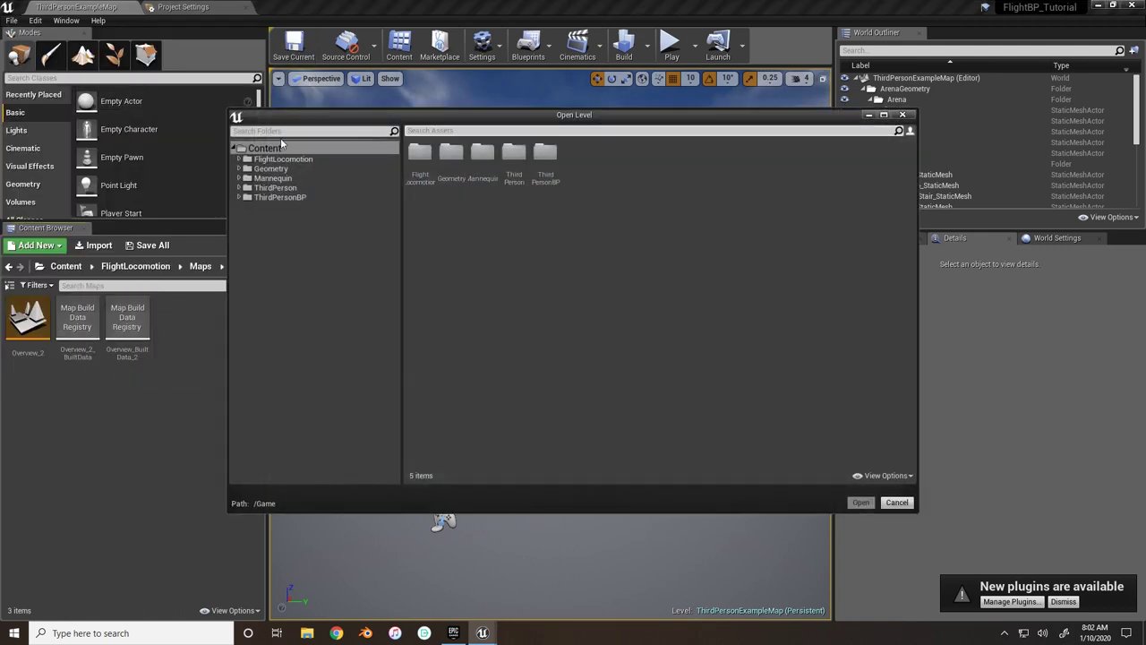
click(895, 499)
- Create a new level from the Default template
click(11, 20)
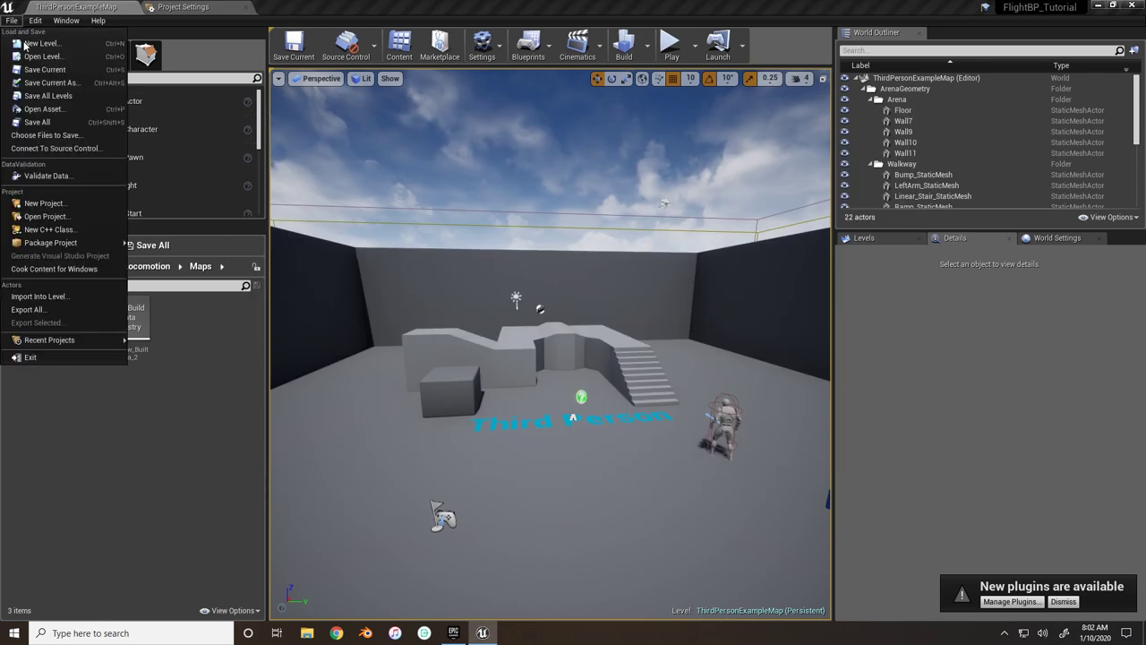
click(31, 43)
click(472, 250)
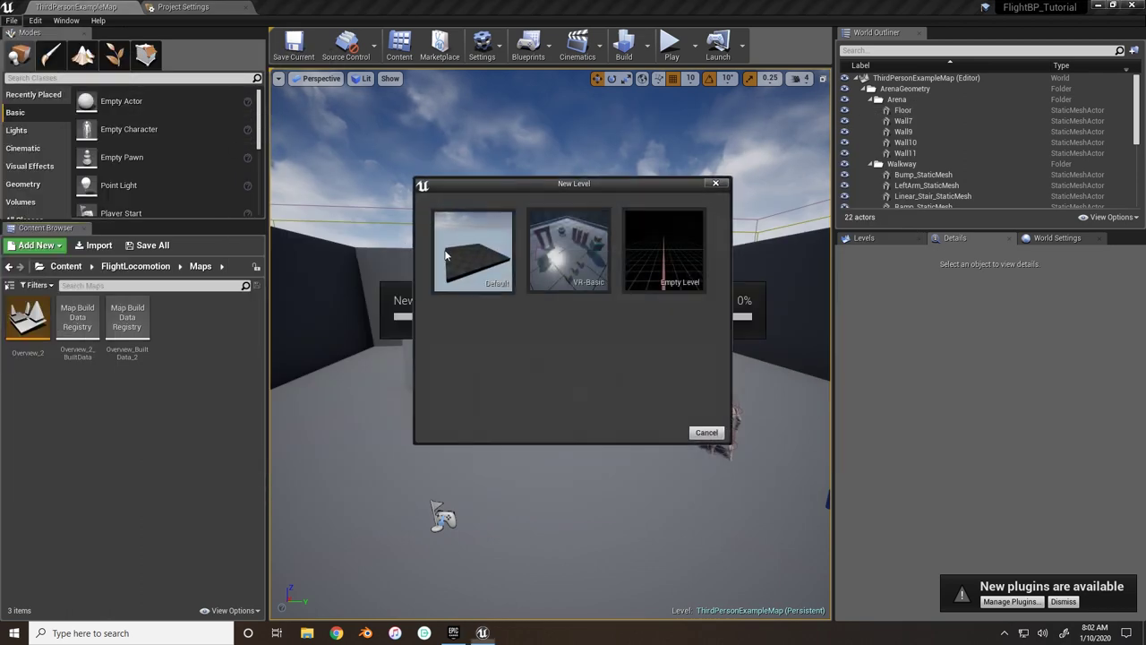
- Save the new level as Tutorial_test in the FlightLocomotion Maps folder
click(293, 45)
double_click(418, 154)
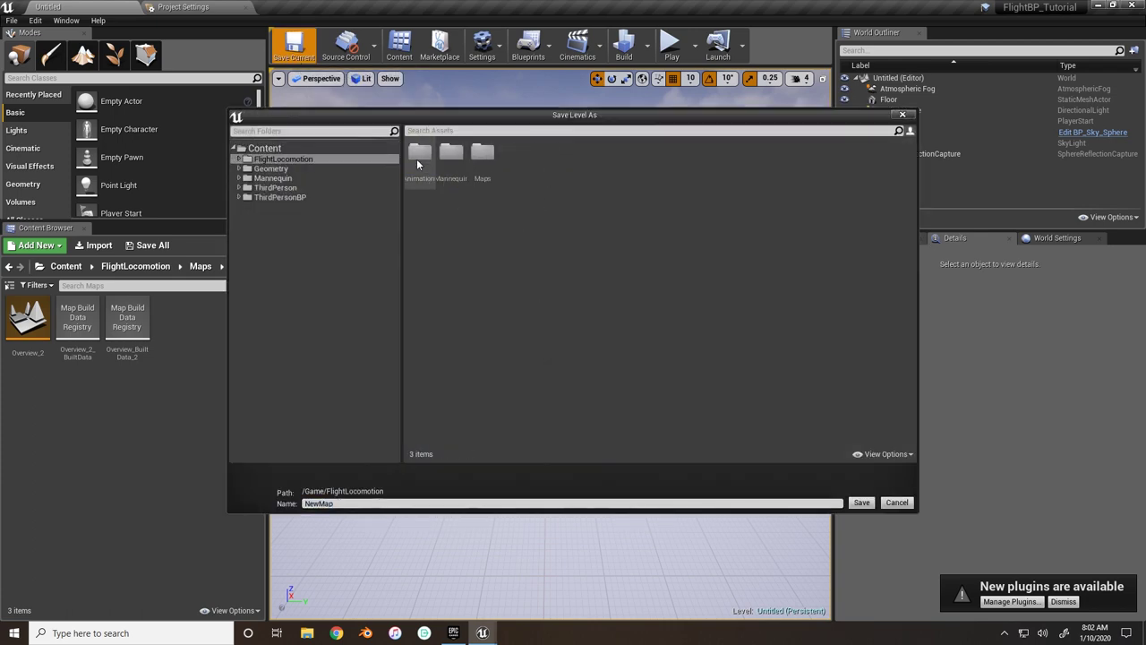
double_click(482, 154)
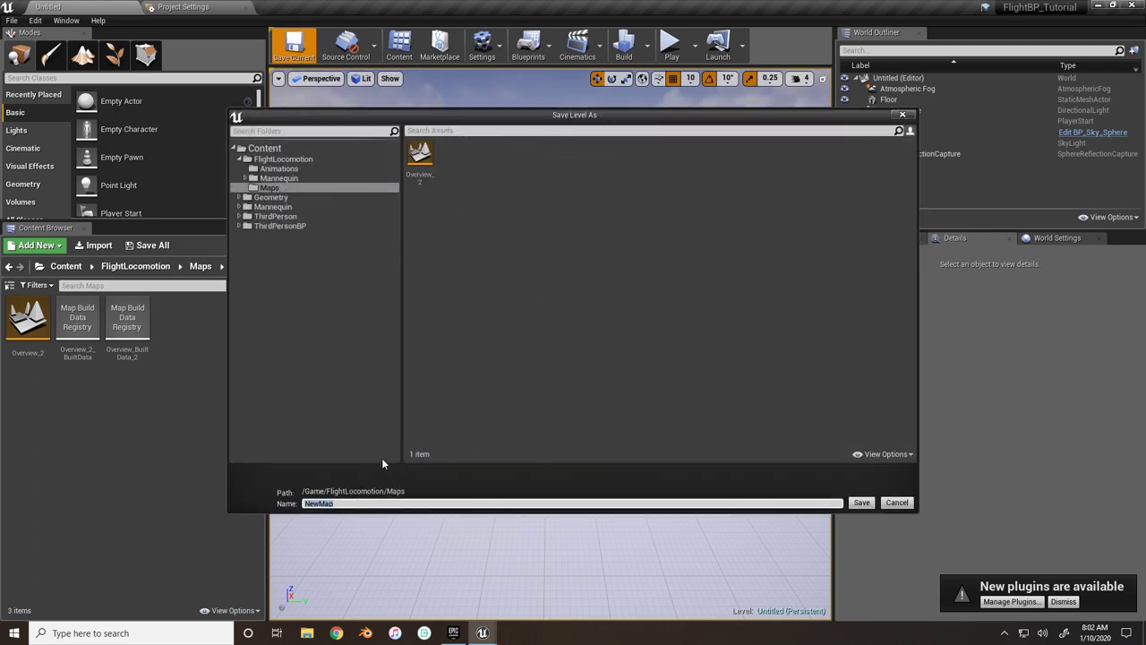
text(Tutorial_test)
key(Return)
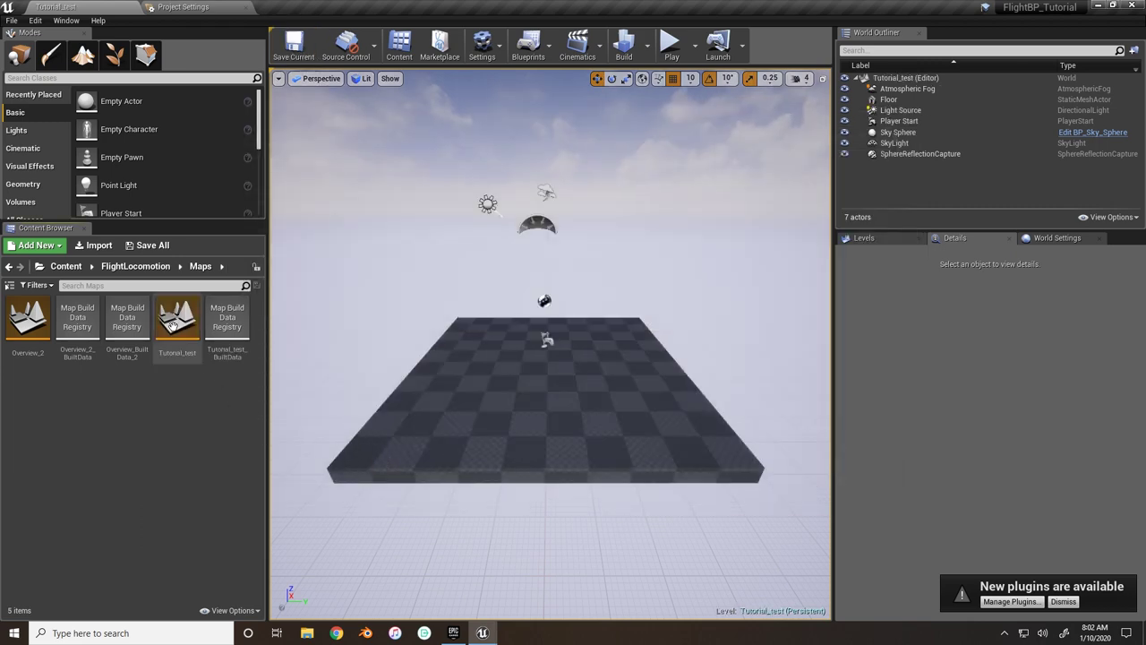
- Create a new folder named Blueprint inside the FlightLocomotion content folder
click(68, 266)
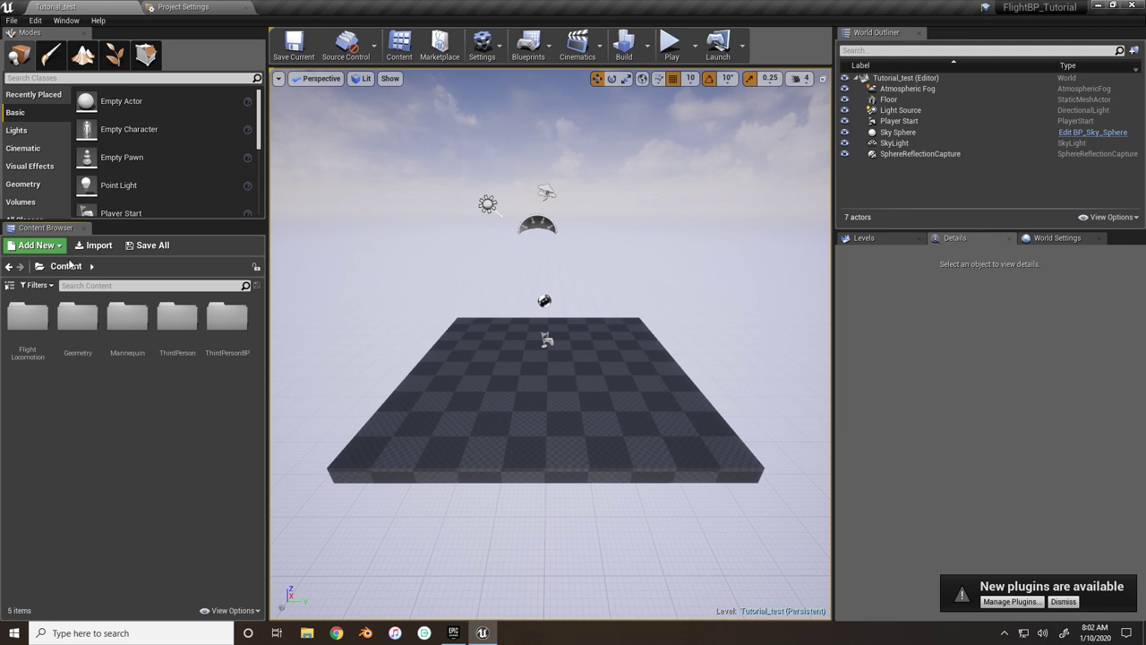
double_click(26, 331)
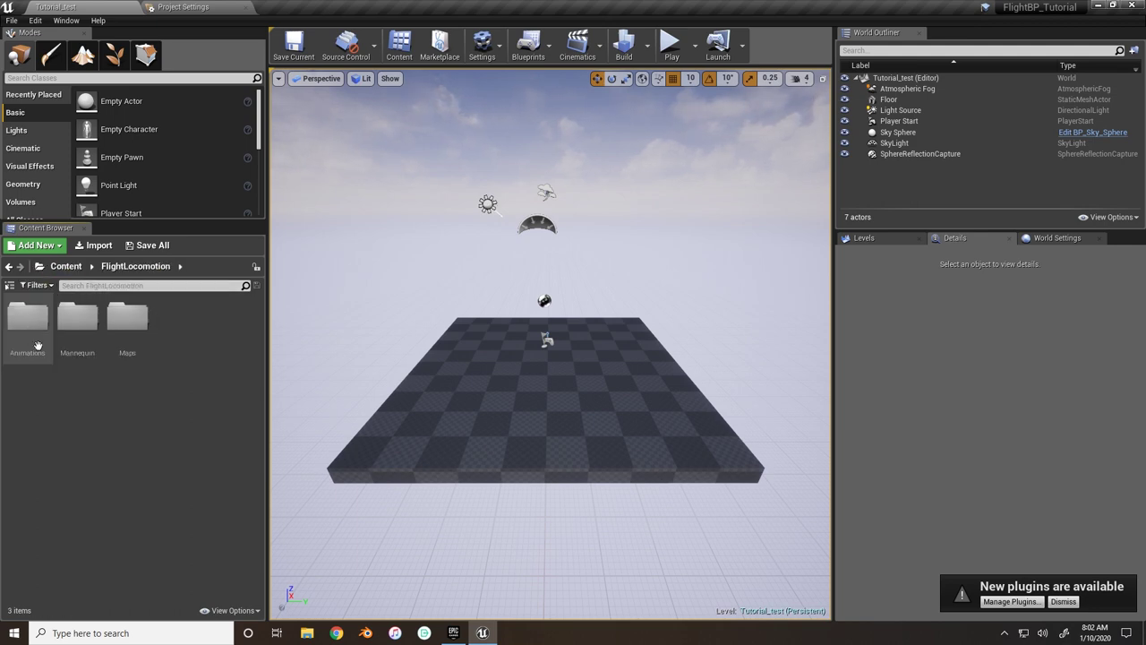
right_click(81, 422)
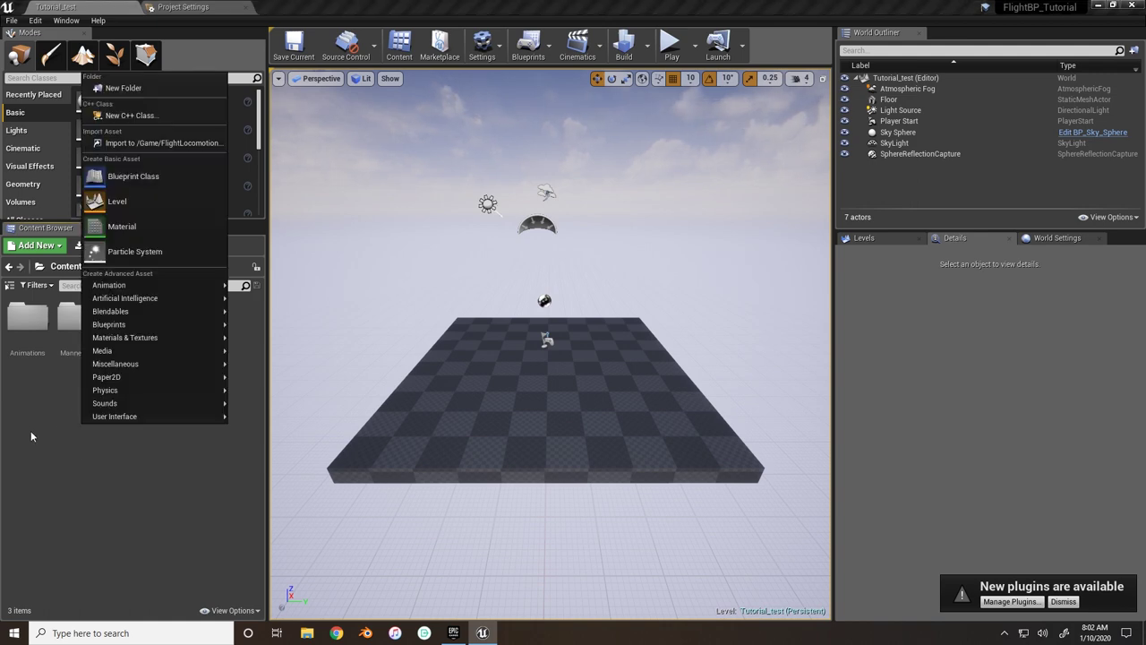
click(30, 430)
right_click(25, 460)
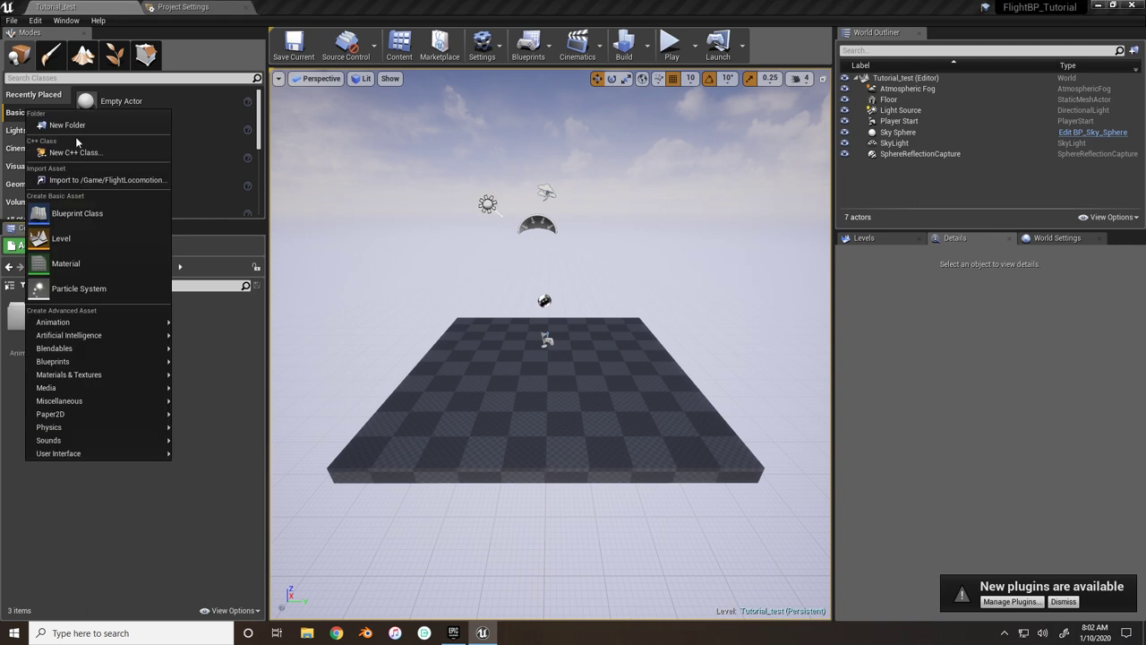
click(77, 126)
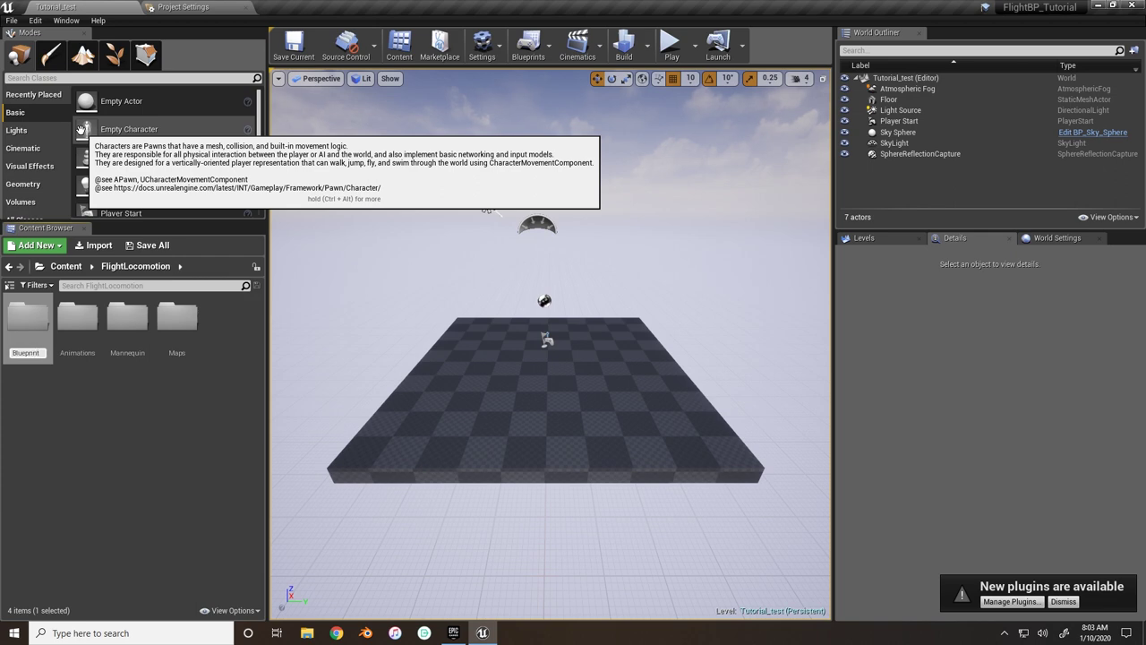
key(Return)
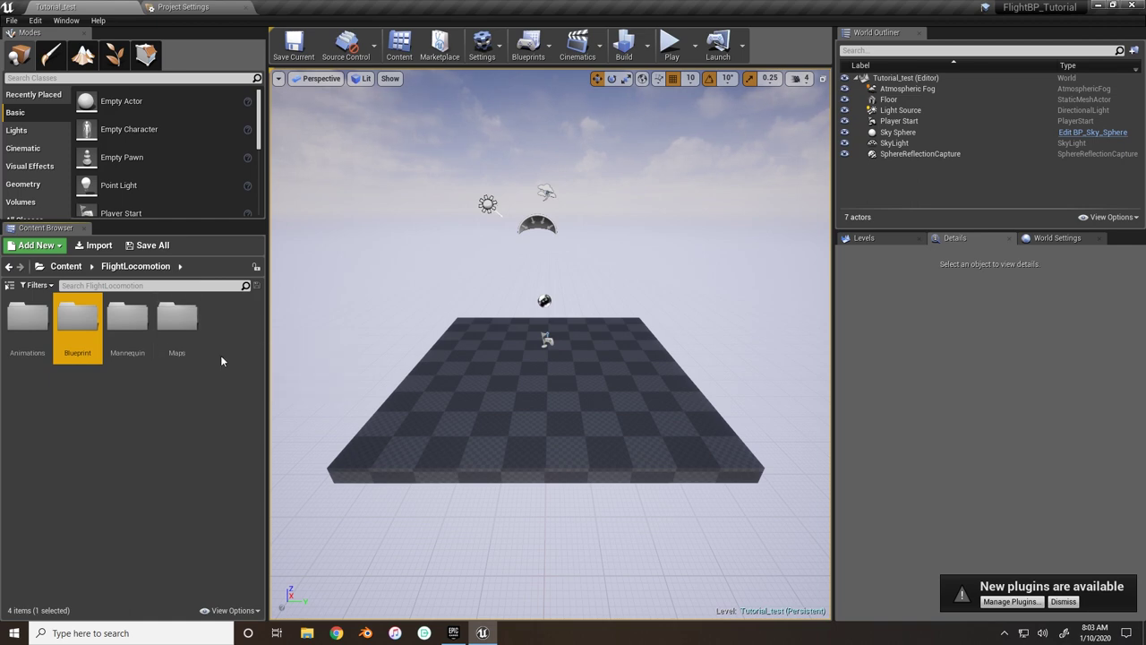
- Create a new folder named AFL_BP inside the FlightLocomotion Animations folder and open it
click(14, 347)
double_click(14, 347)
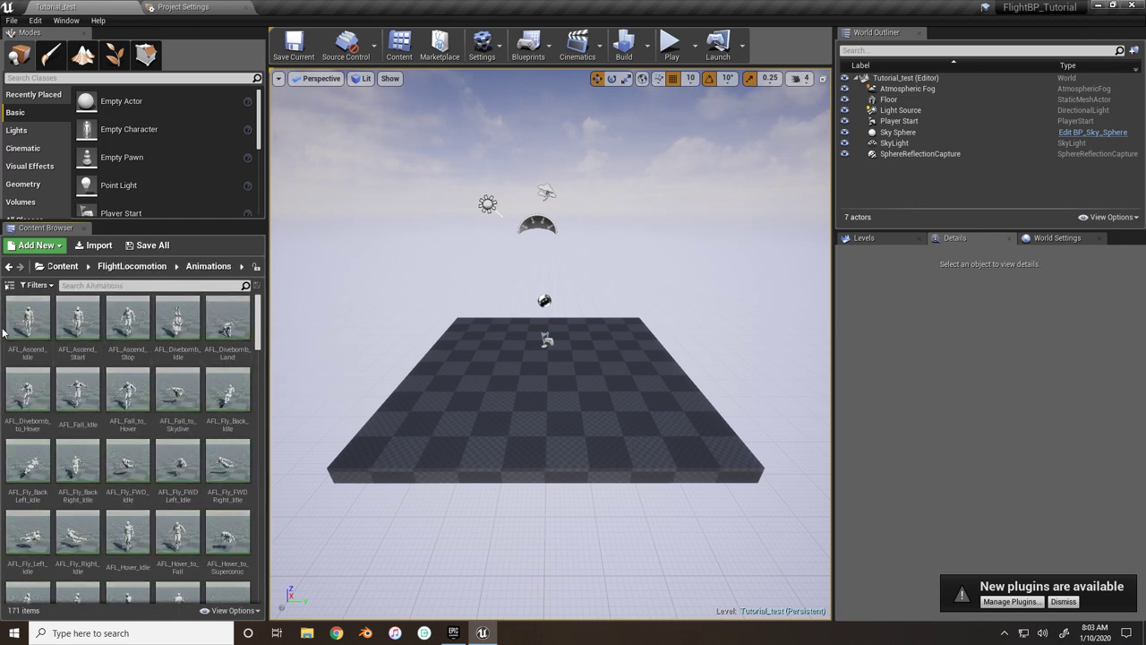
click(41, 247)
click(99, 294)
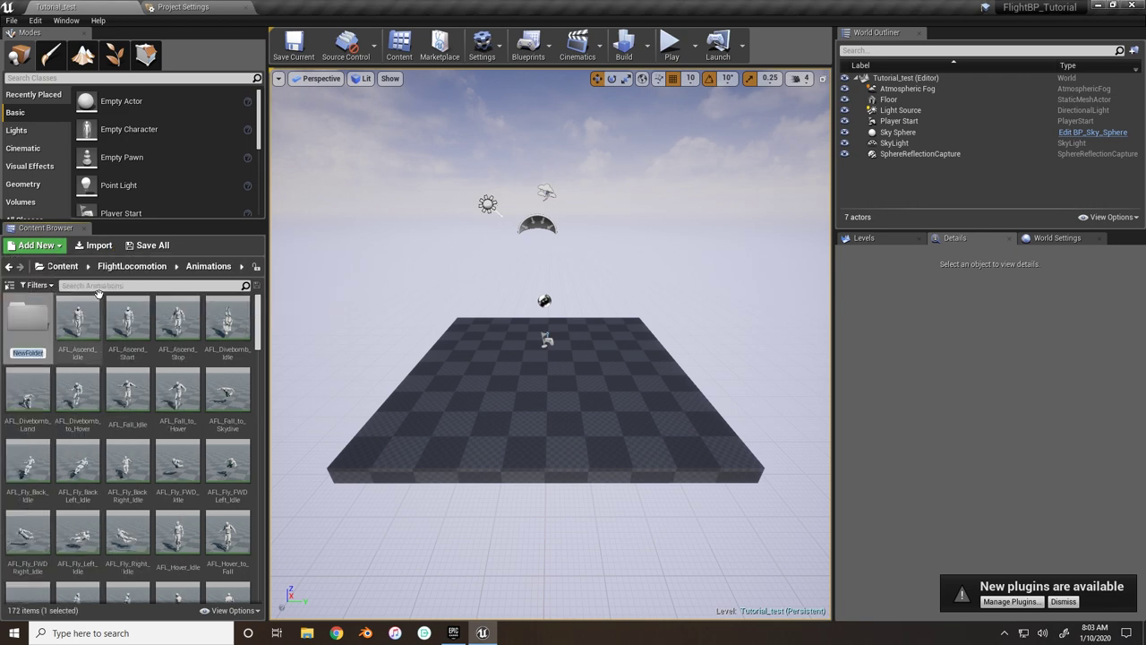
text(AFL_BP)
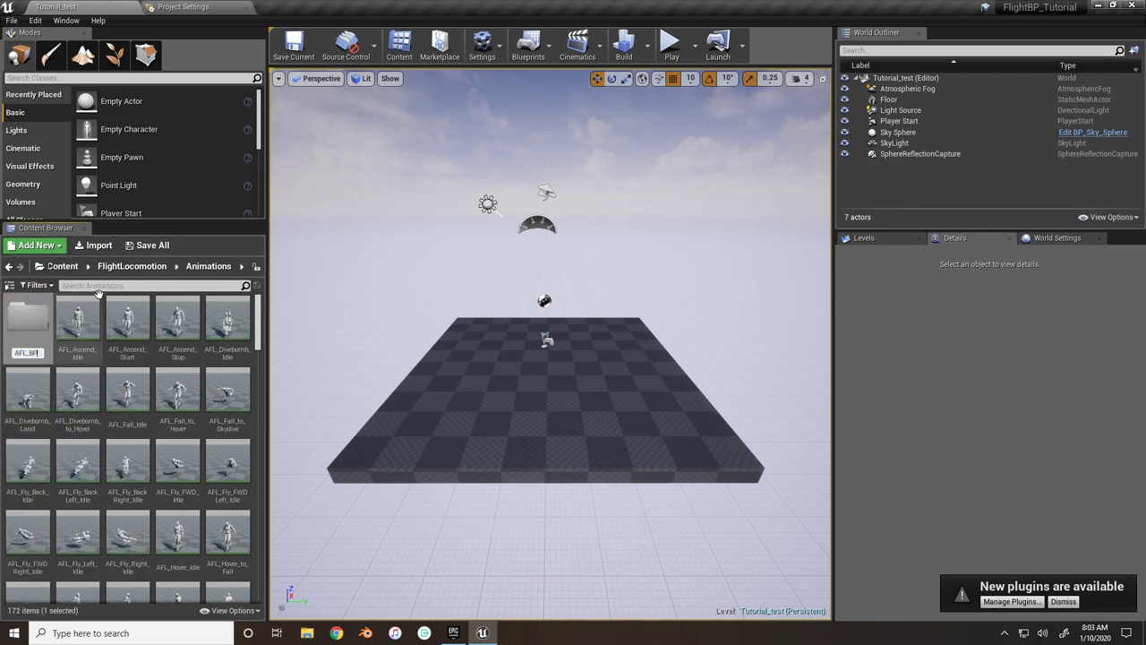
key(Return)
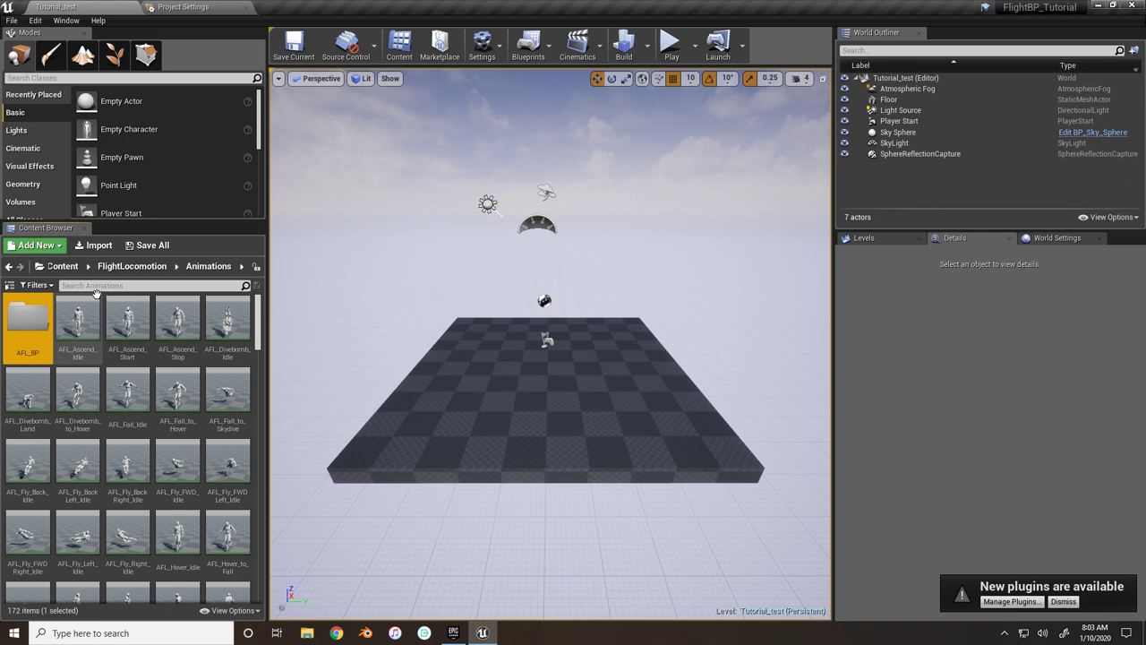
double_click(41, 338)
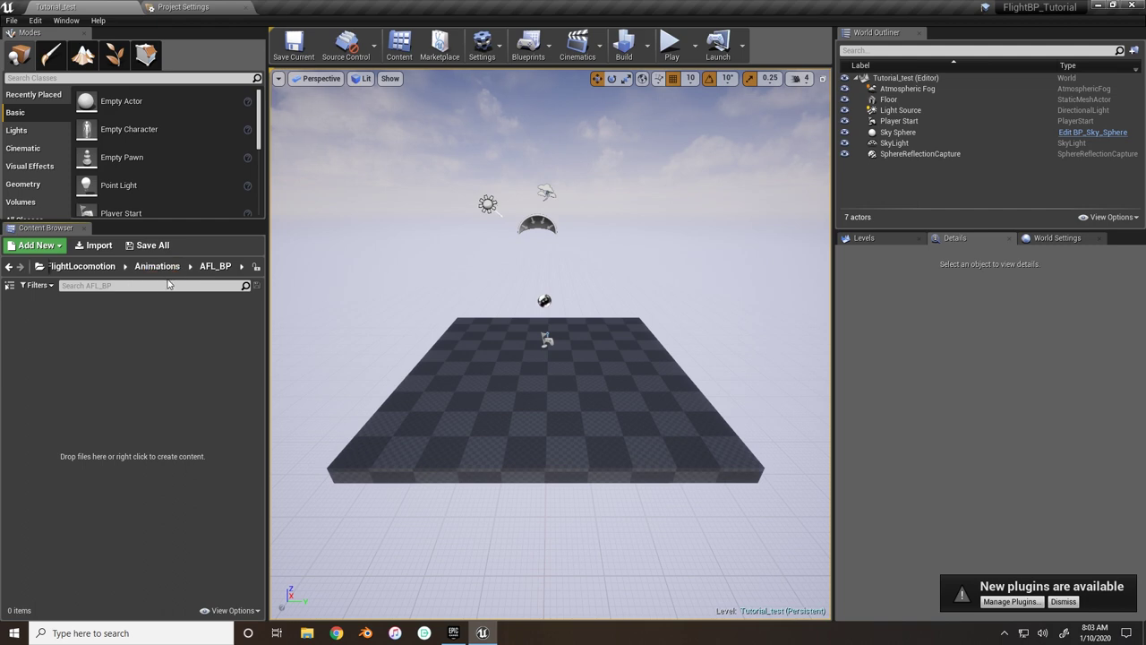
- Search the FlightLocomotion folder for "afl", look through the matching assets and clear the search
click(81, 266)
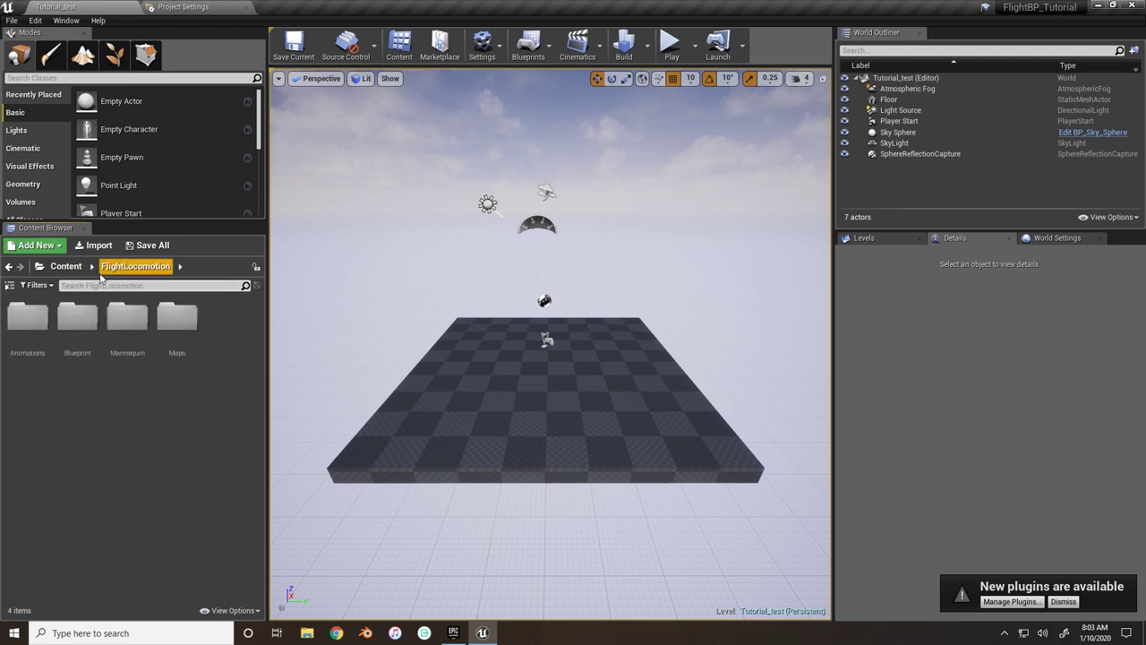
click(101, 284)
text(afl)
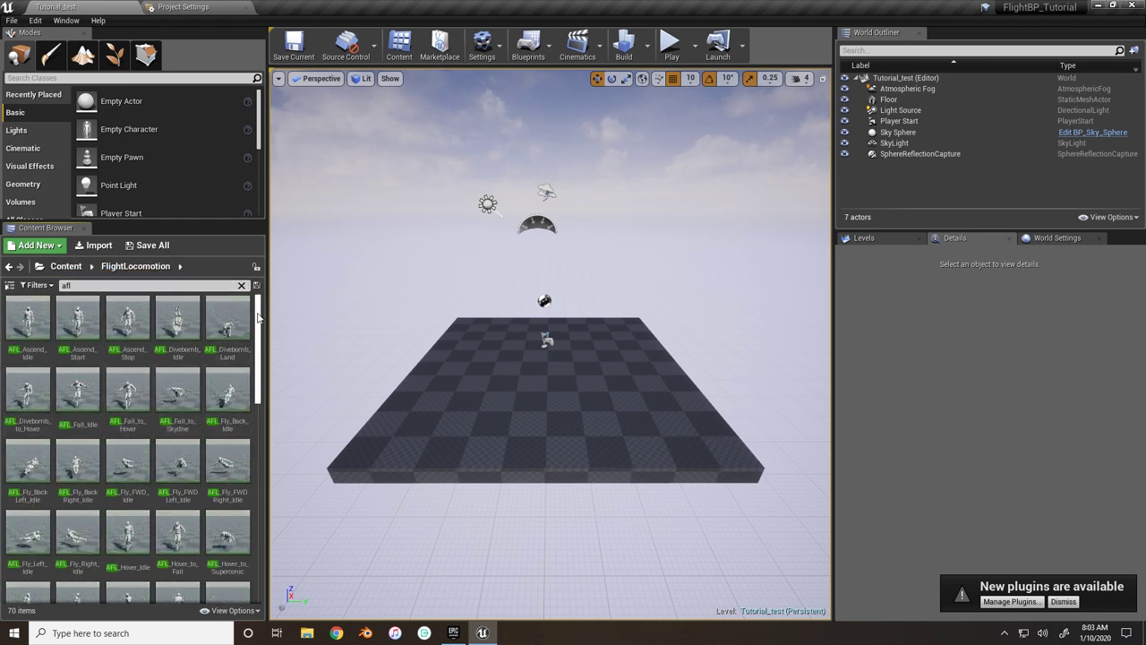
scroll(256, 315, down, 5)
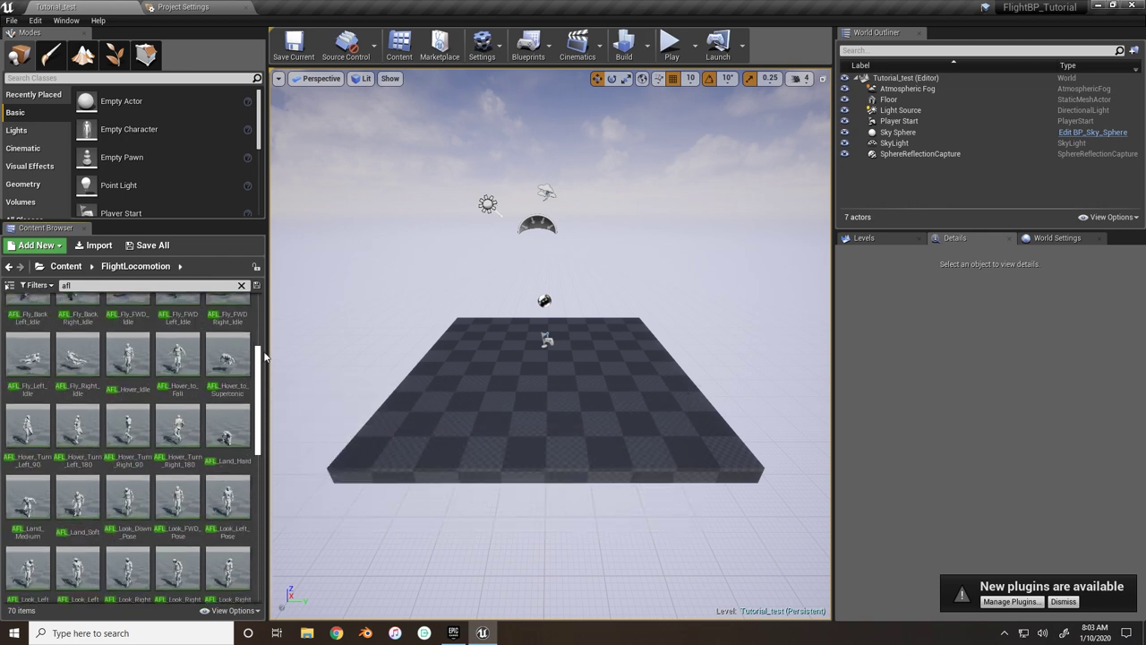
scroll(264, 357, up, 5)
double_click(66, 286)
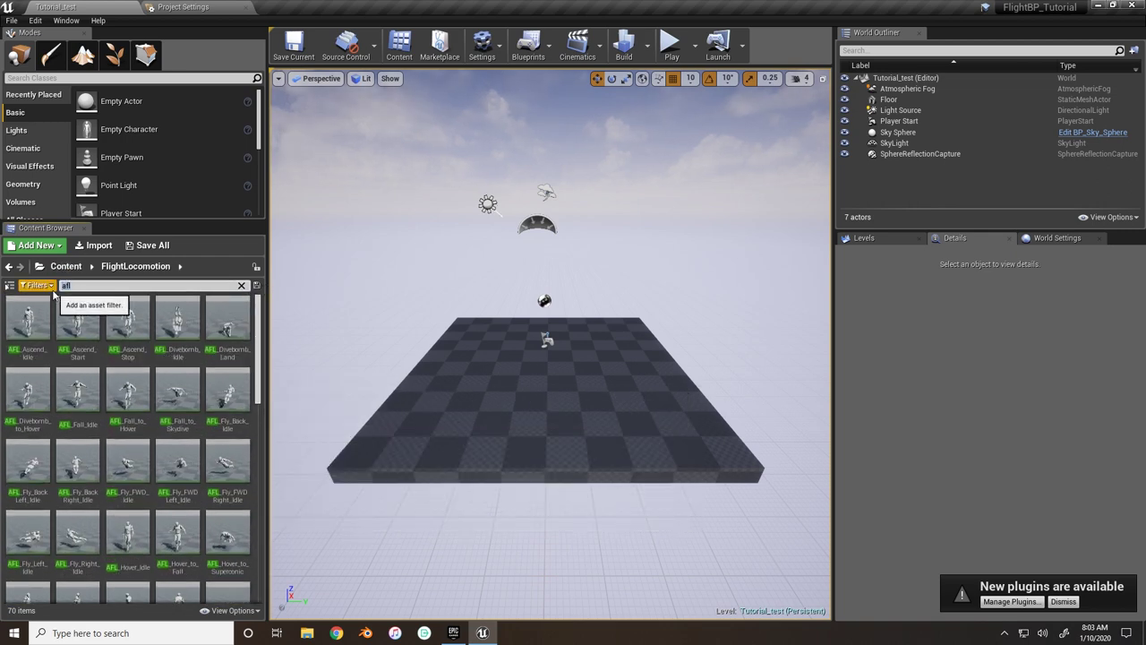
key(BackSpace)
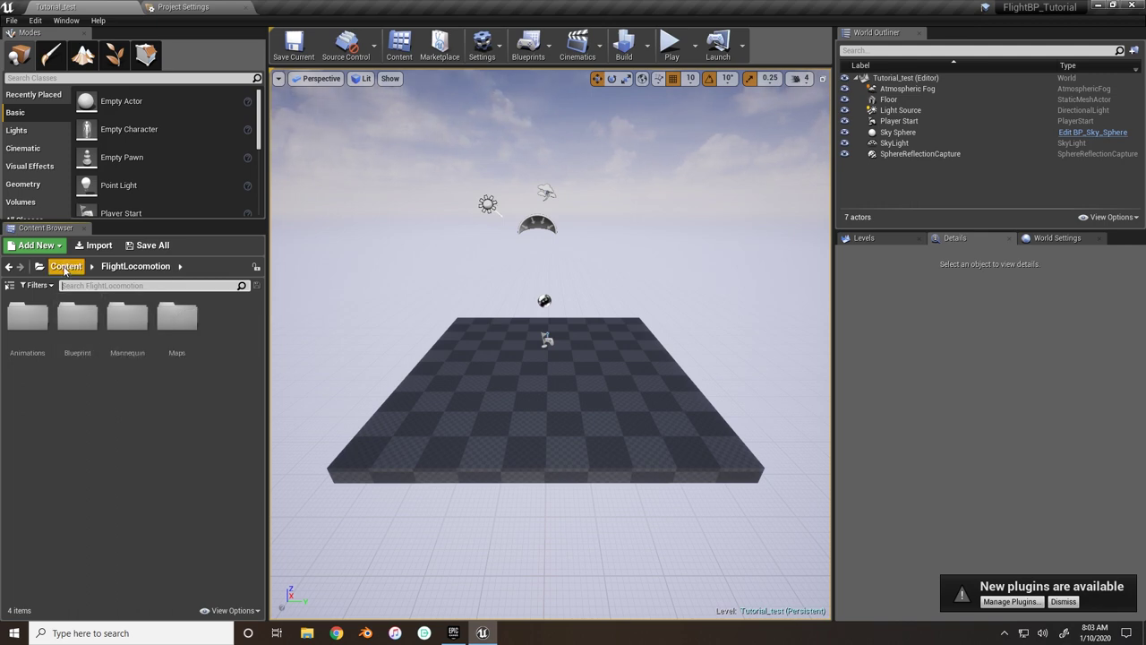
- Choose ThirdPersonGameMode as the default game mode in the project's Maps & Modes settings and locate its asset in the content folders
click(35, 20)
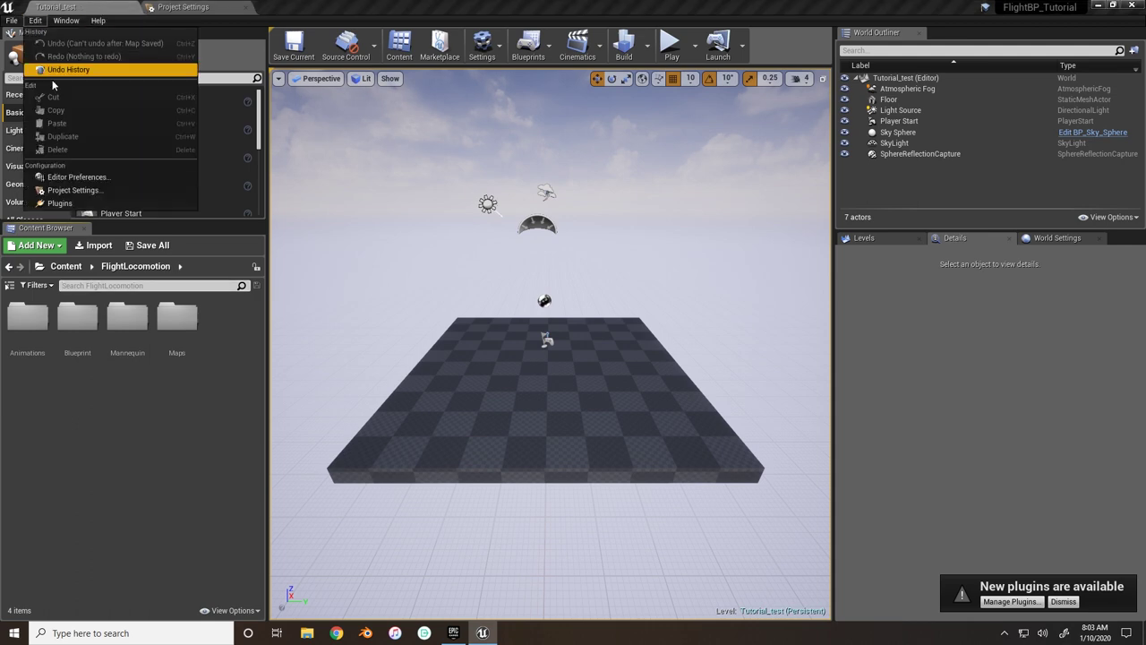
click(80, 188)
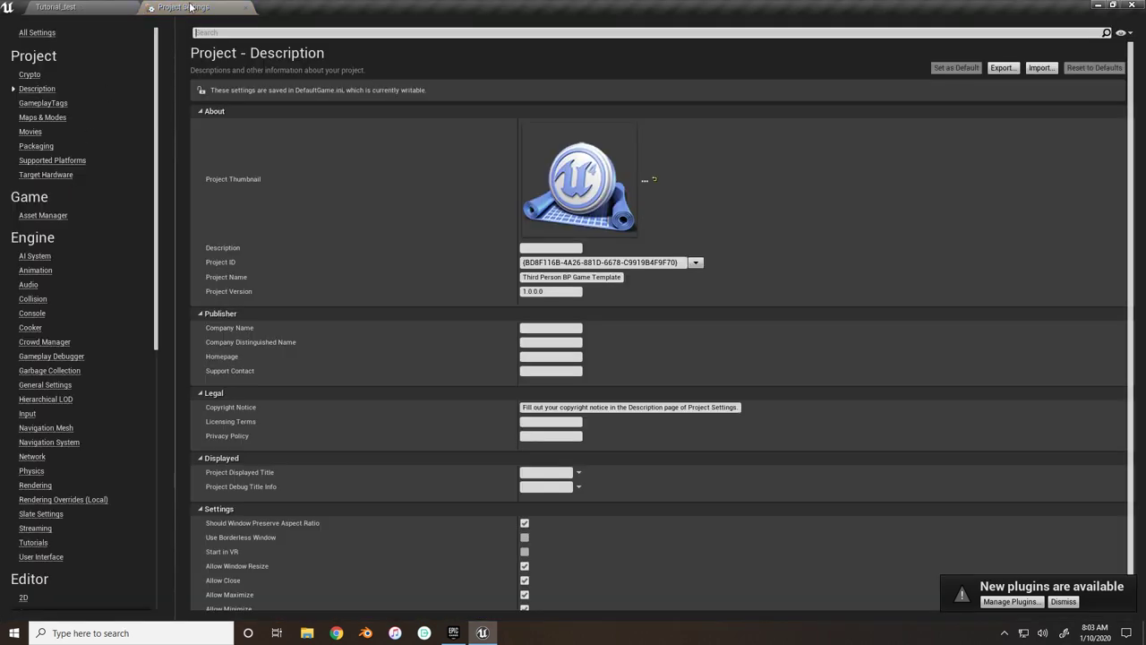
click(42, 117)
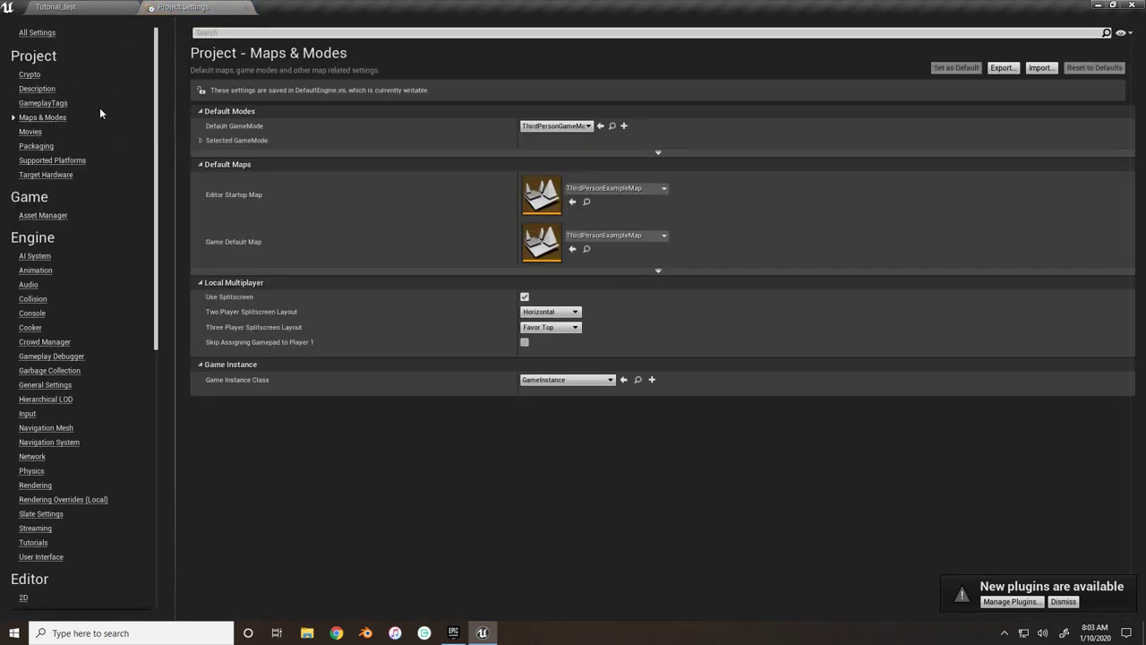
click(584, 128)
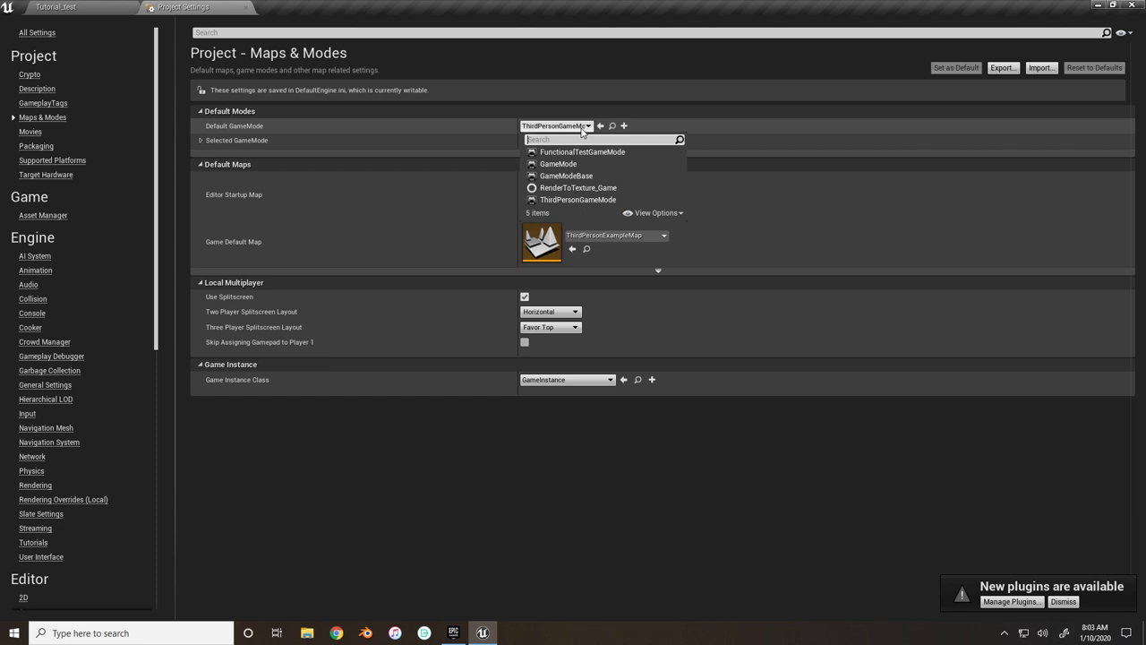
click(574, 200)
click(59, 6)
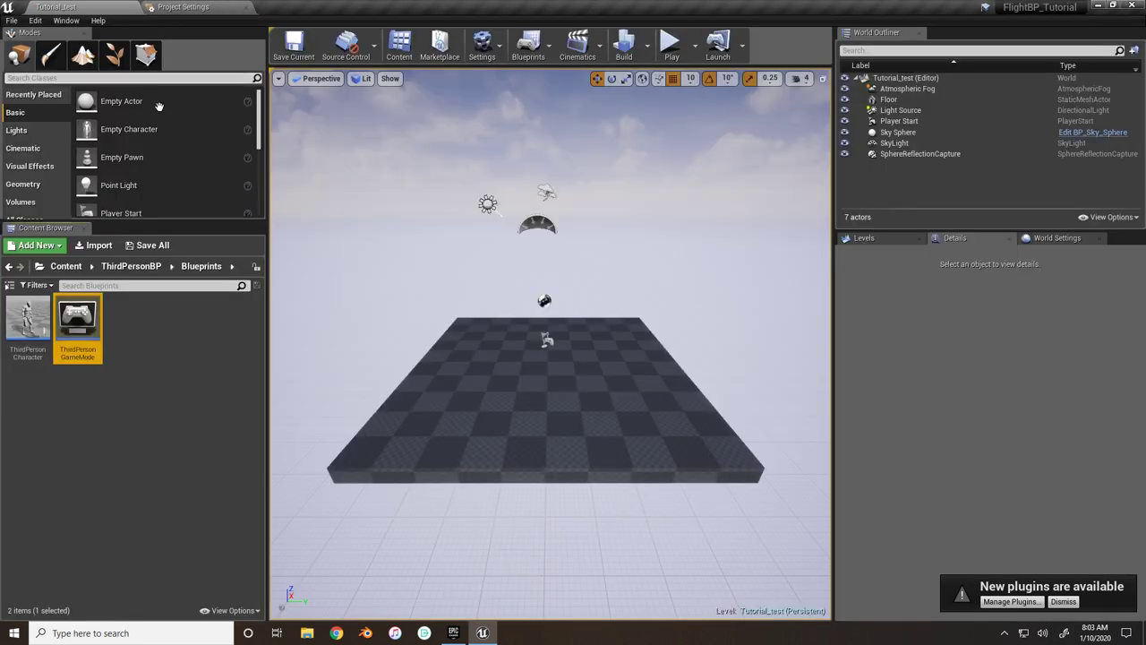
- Open a second Content Browser and show the FlightLocomotion folder in it
click(35, 20)
mouse_move(54, 19)
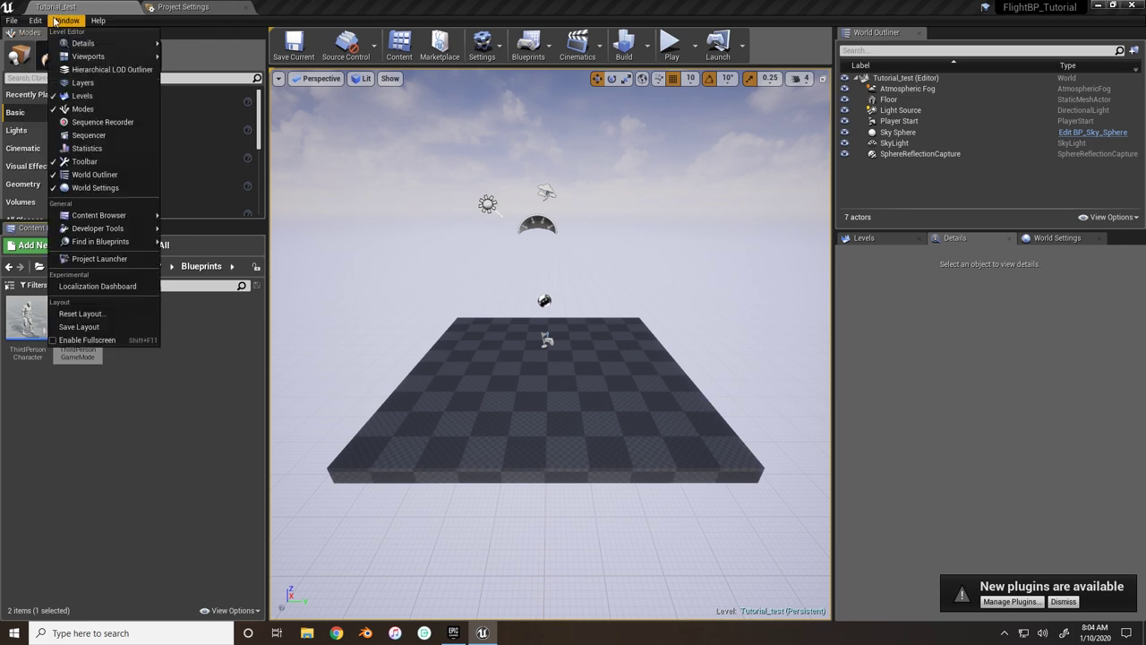
mouse_move(117, 216)
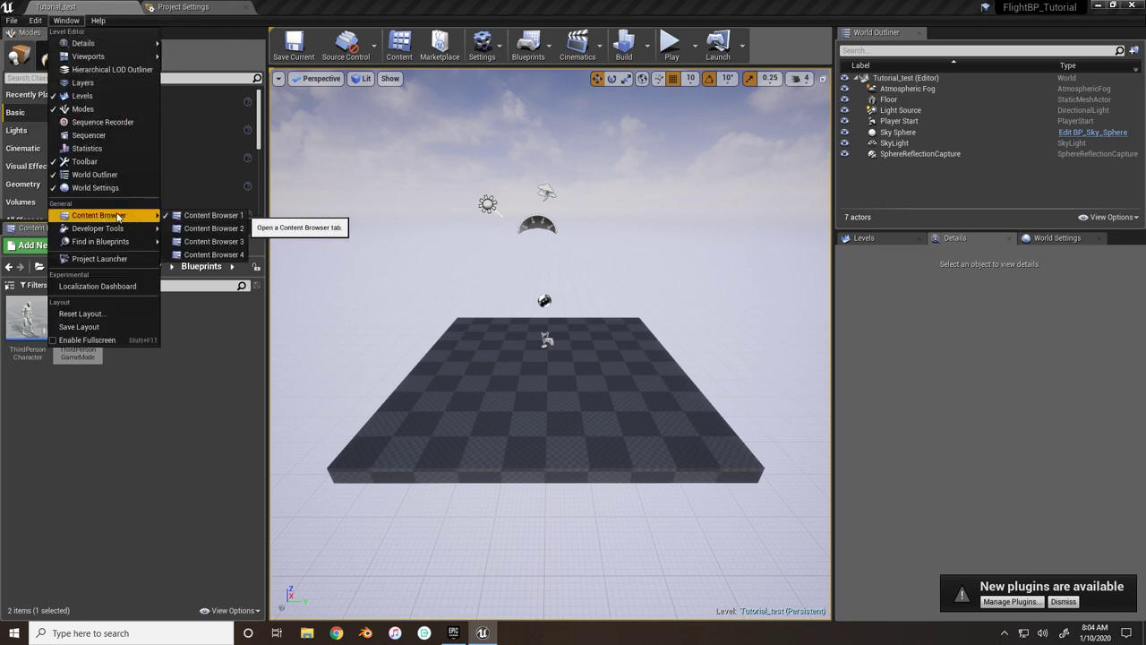
click(213, 228)
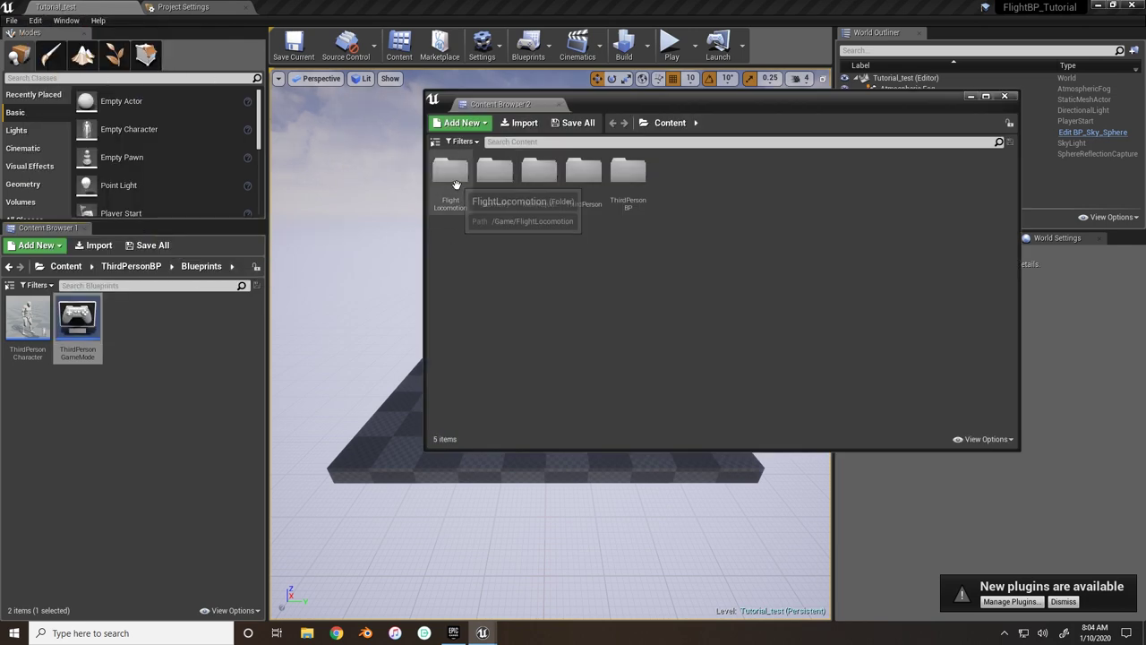
double_click(450, 172)
- Move the ThirdPersonGameMode asset into the FlightLocomotion Blueprint folder and close the second Content Browser
drag(77, 319, 488, 182)
click(523, 206)
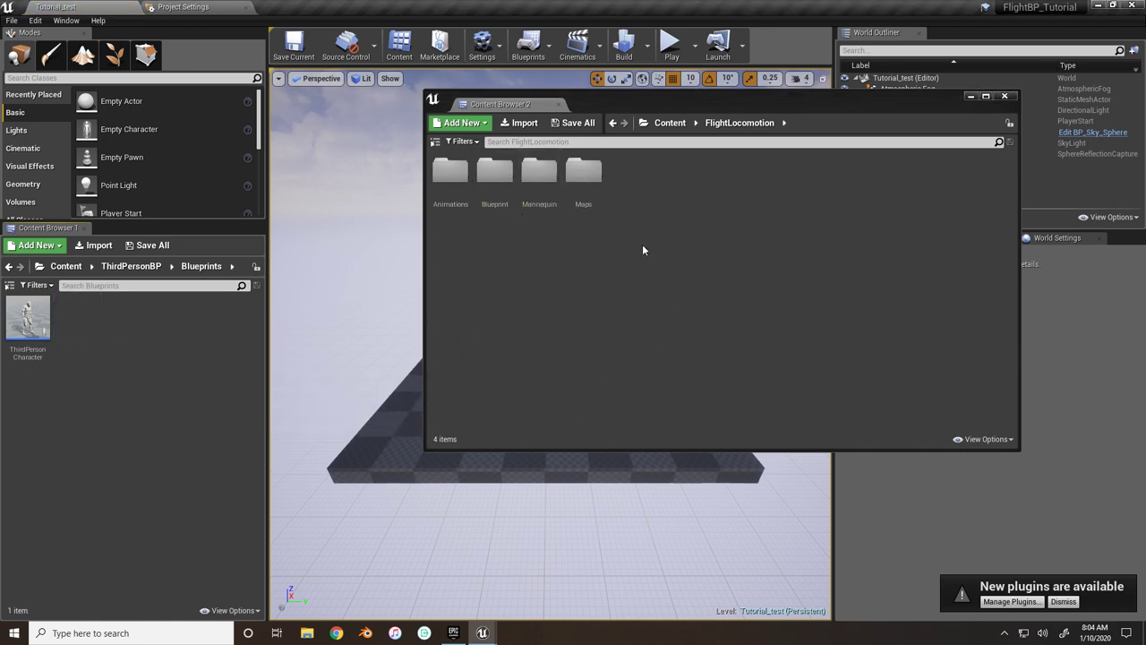
click(1005, 97)
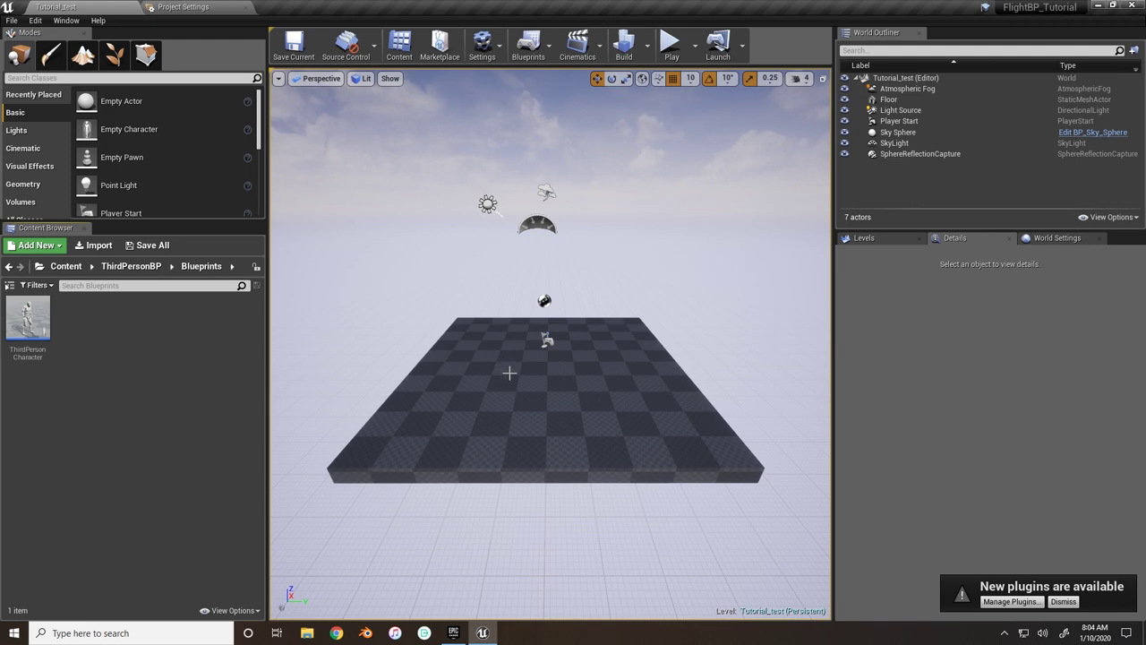
- Open the engine's Input settings in the project settings and expand the action and axis mappings
click(154, 6)
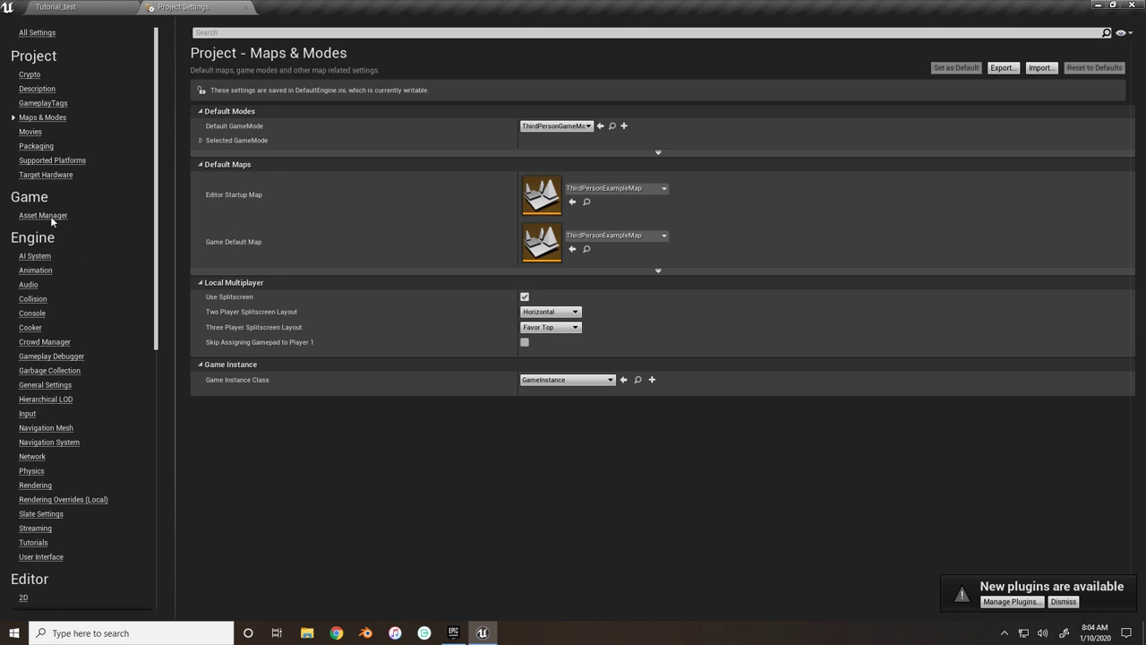
click(27, 413)
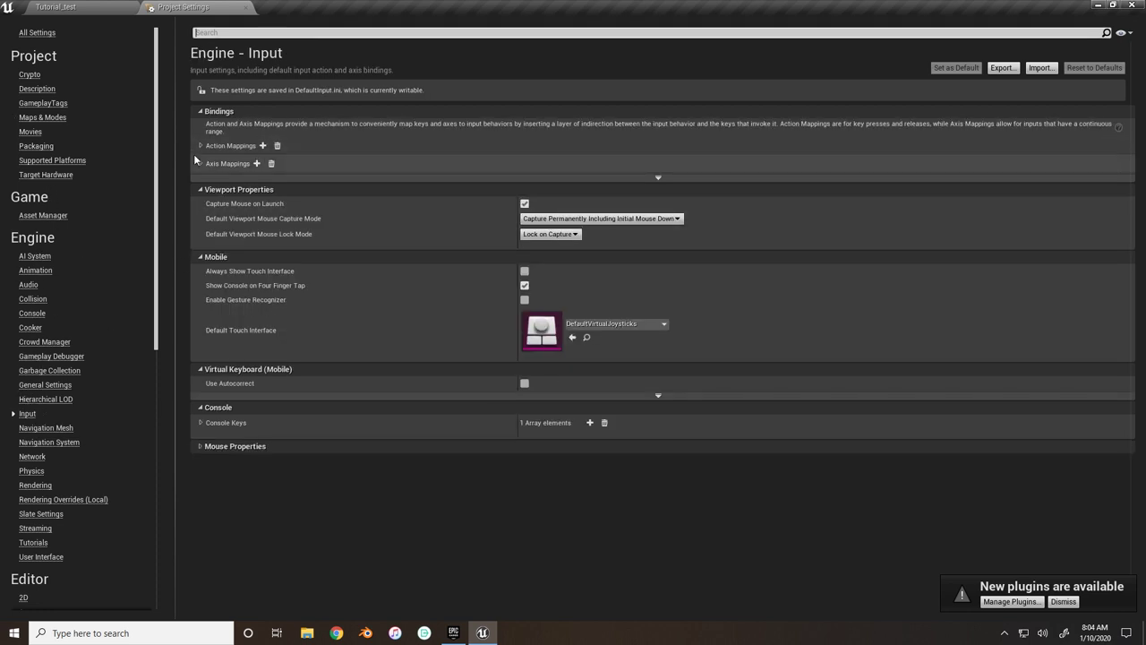
click(201, 146)
click(201, 195)
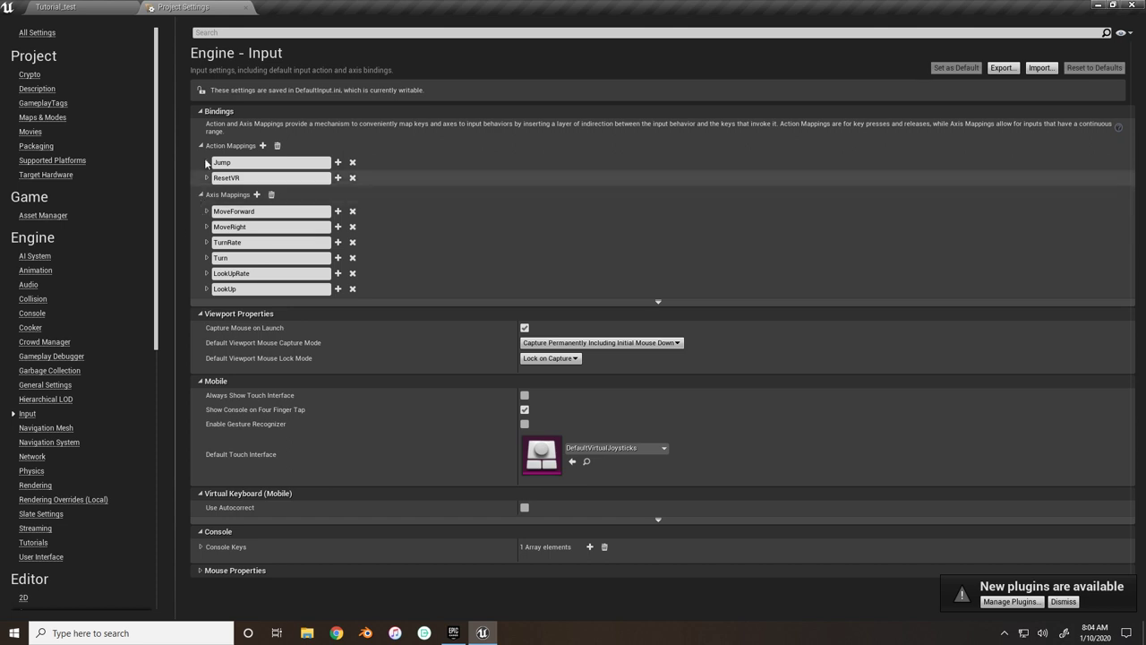
- Add an action mapping named Takeoff, bind it to the keyboard key F and collapse the entry
click(263, 145)
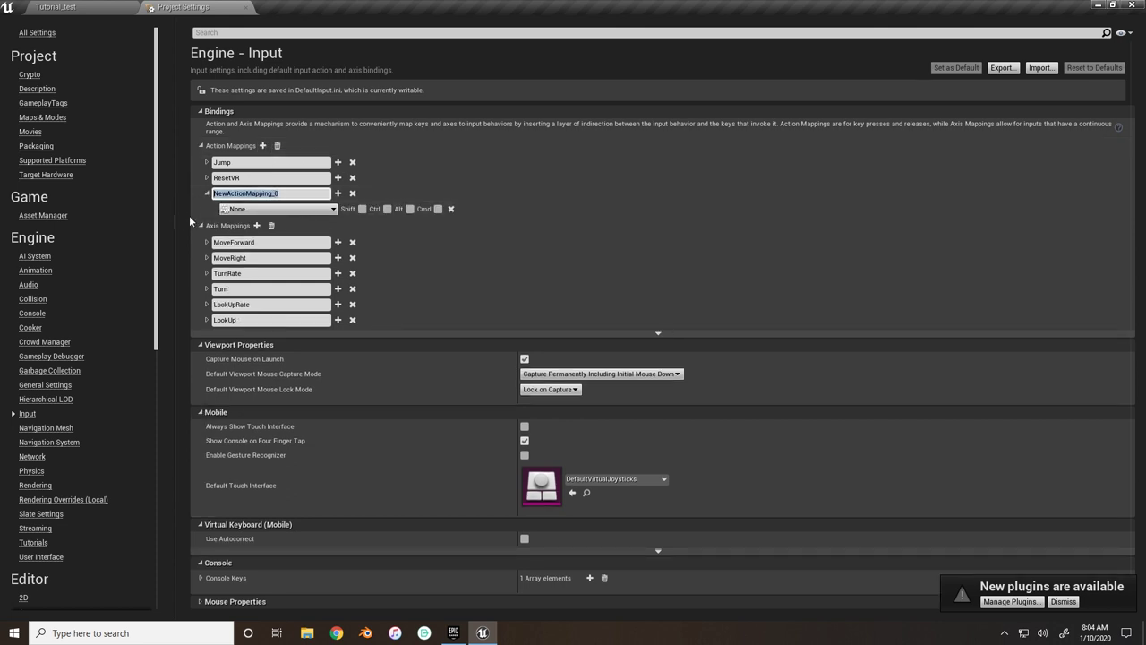
text(Takeoff)
click(259, 209)
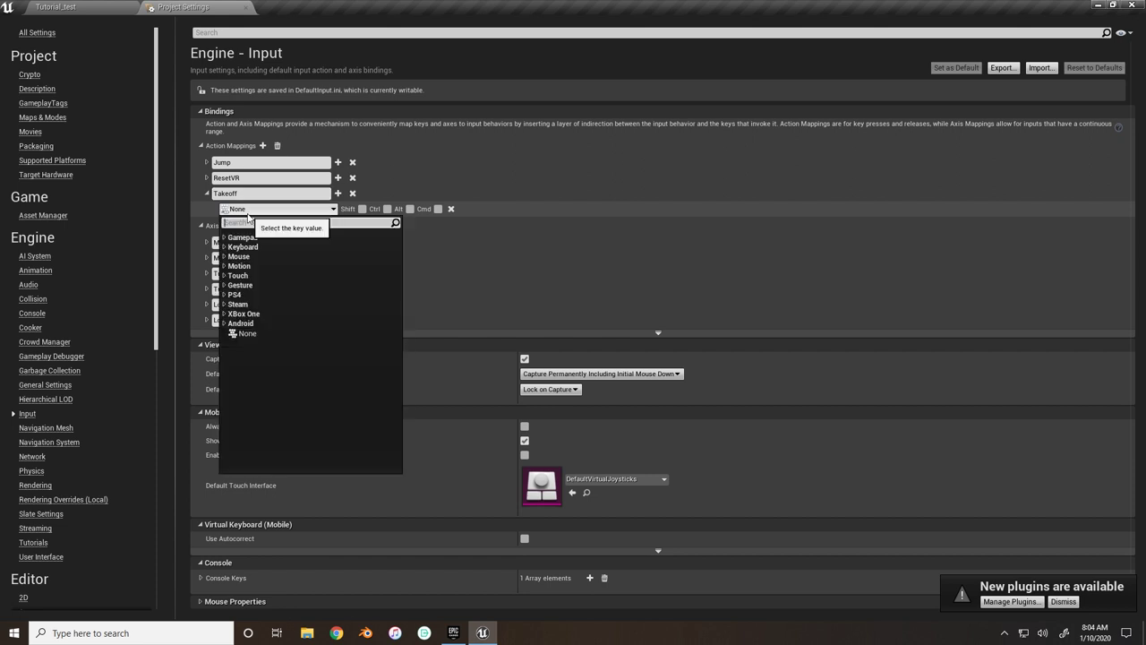
text(F)
scroll(316, 336, down, 10)
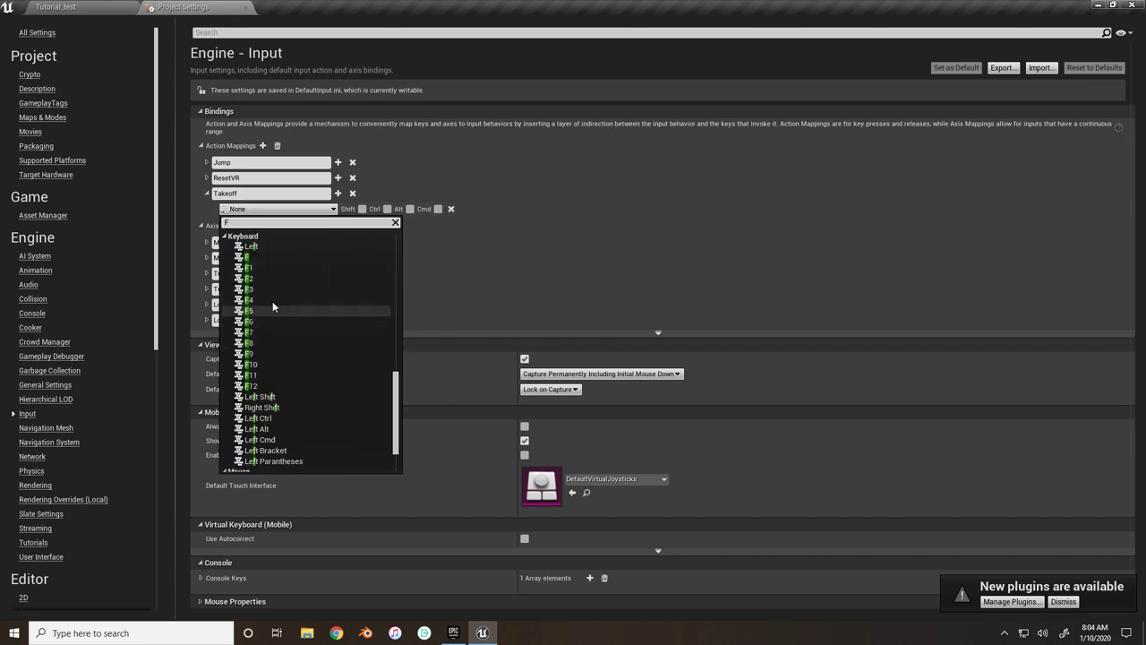
click(274, 259)
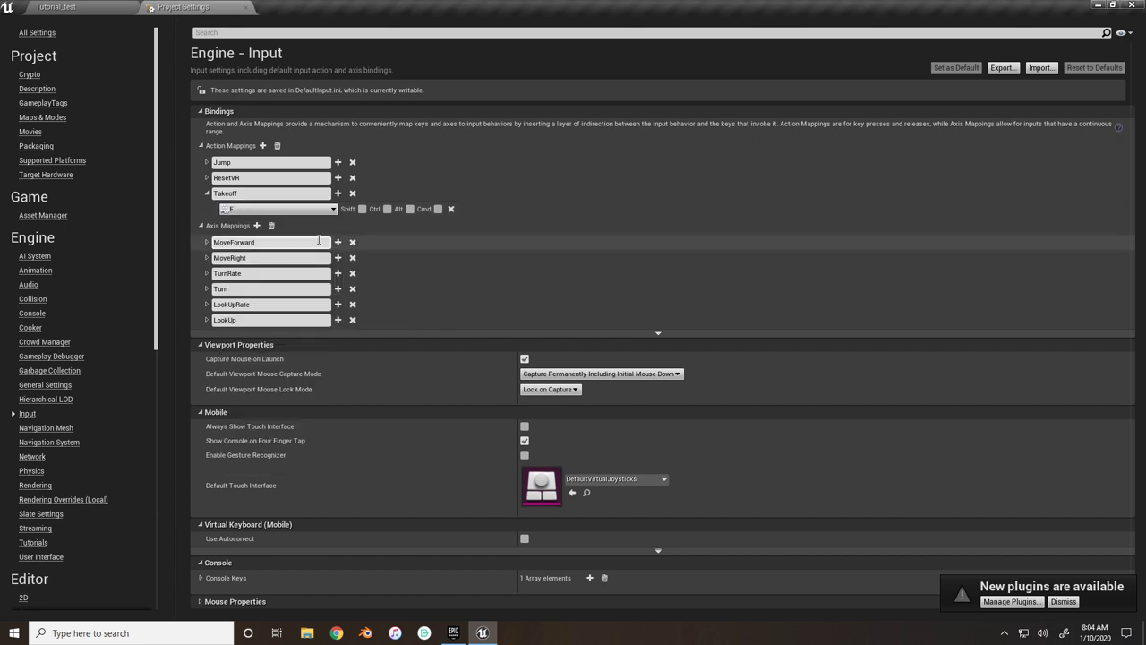
click(206, 193)
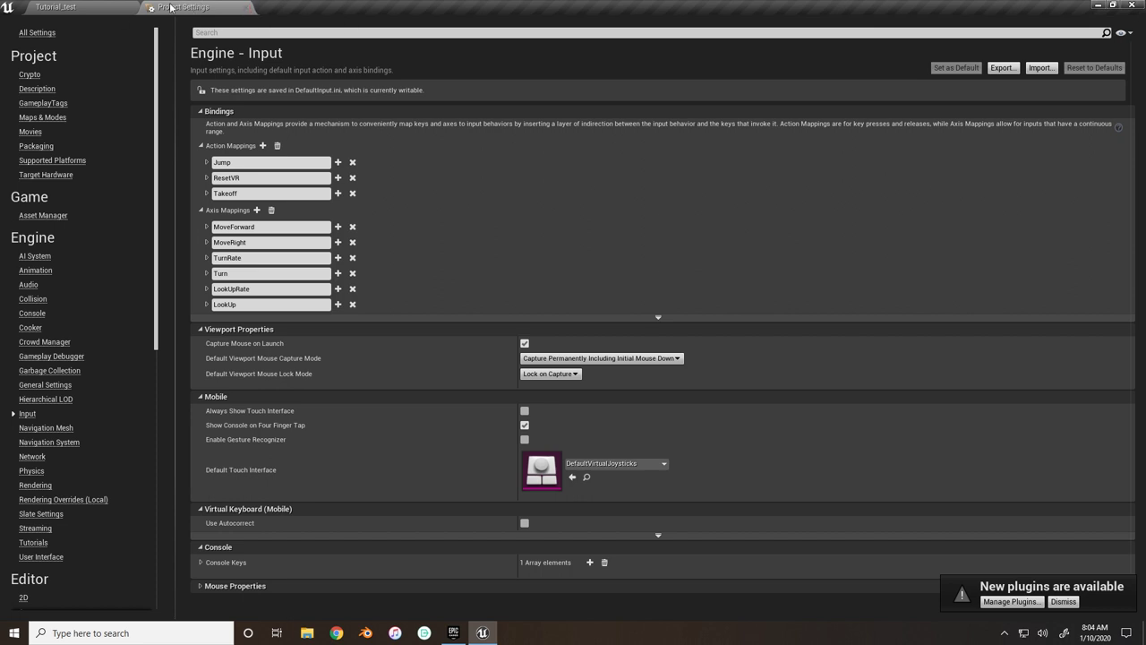
- Return to the Tutorial_test level and open the Blueprint folder inside FlightLocomotion
click(101, 9)
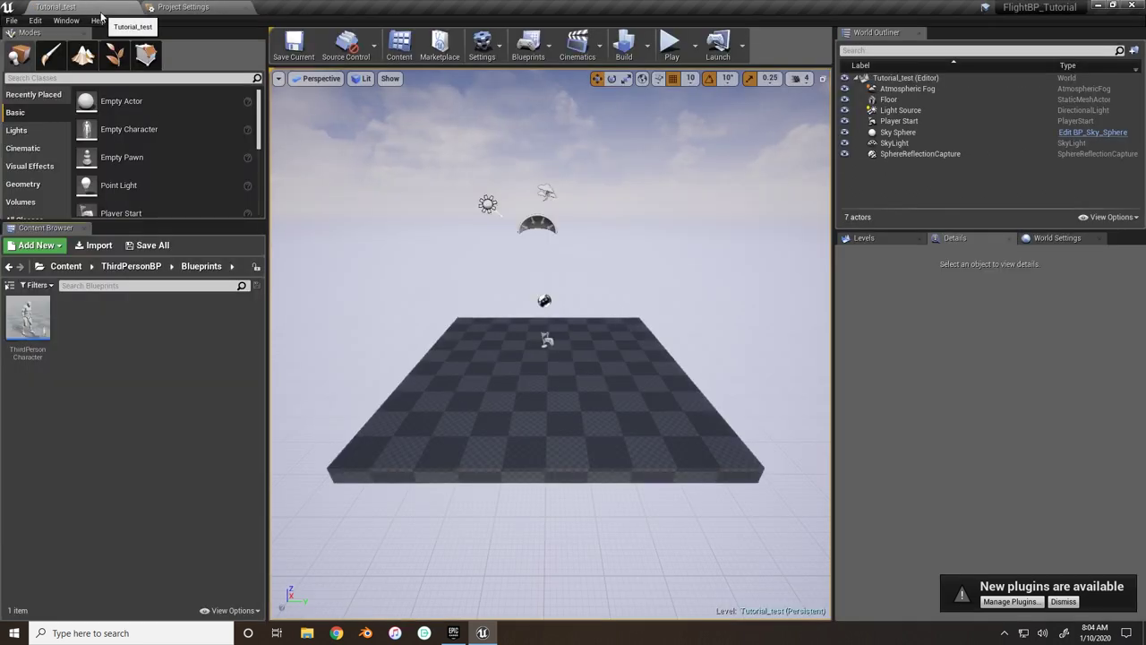
click(132, 266)
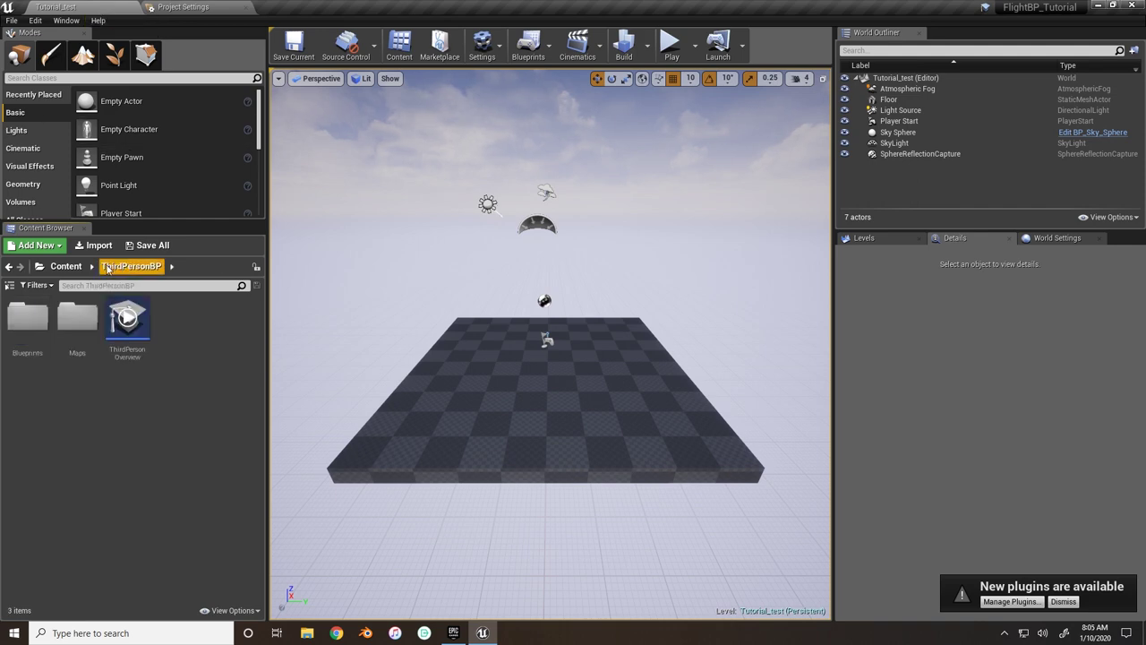
click(65, 265)
double_click(27, 318)
double_click(81, 323)
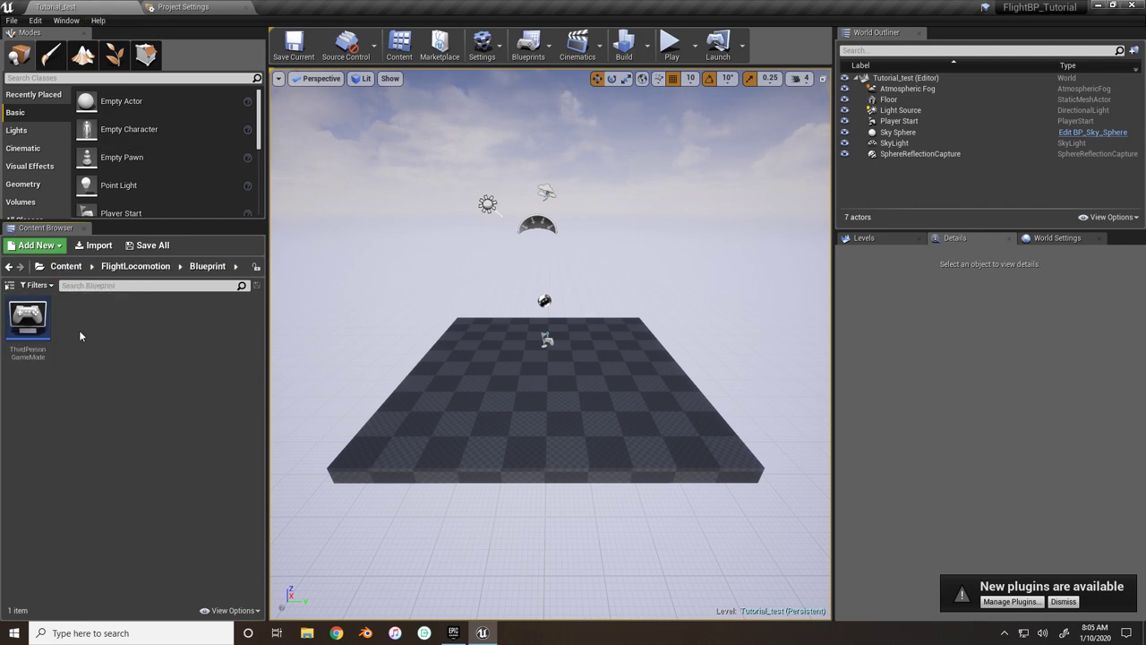
- Create a Blueprint class with Character as its parent in the Blueprint folder and name it AFL_PlayerBP
right_click(127, 398)
click(186, 150)
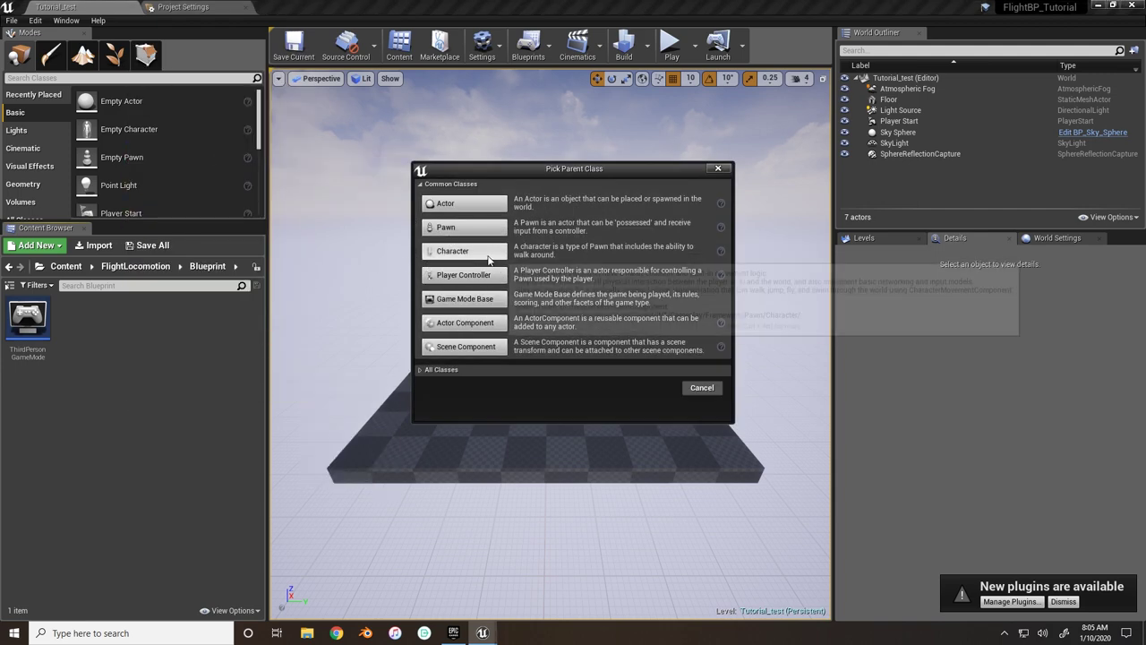
click(484, 253)
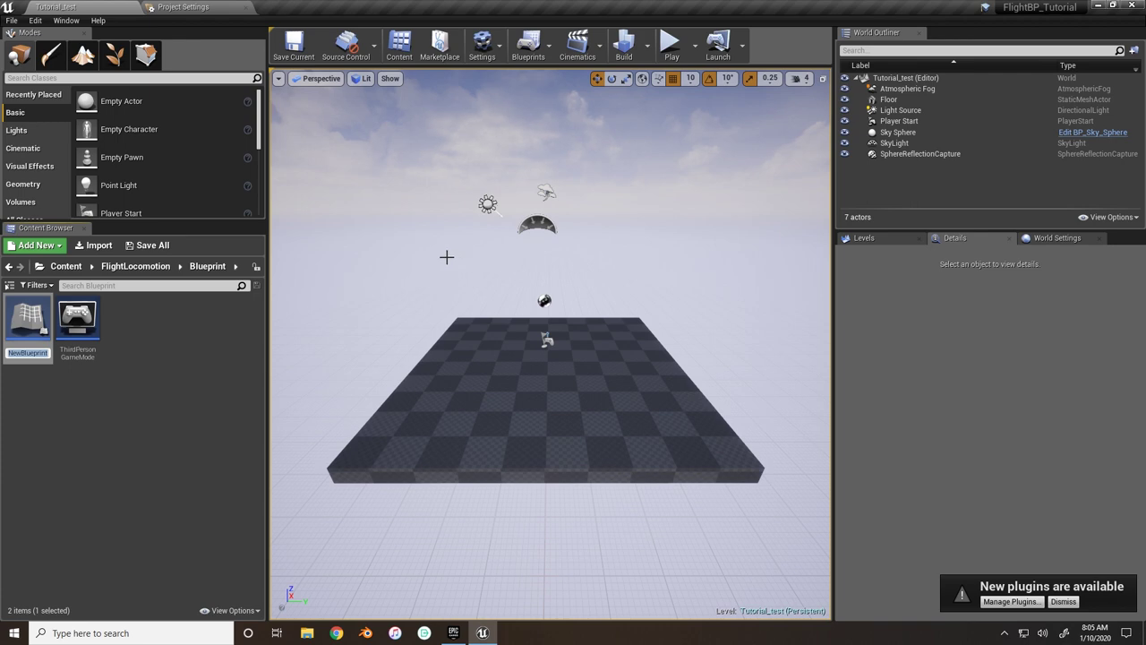
text(AiL_PlayerBP)
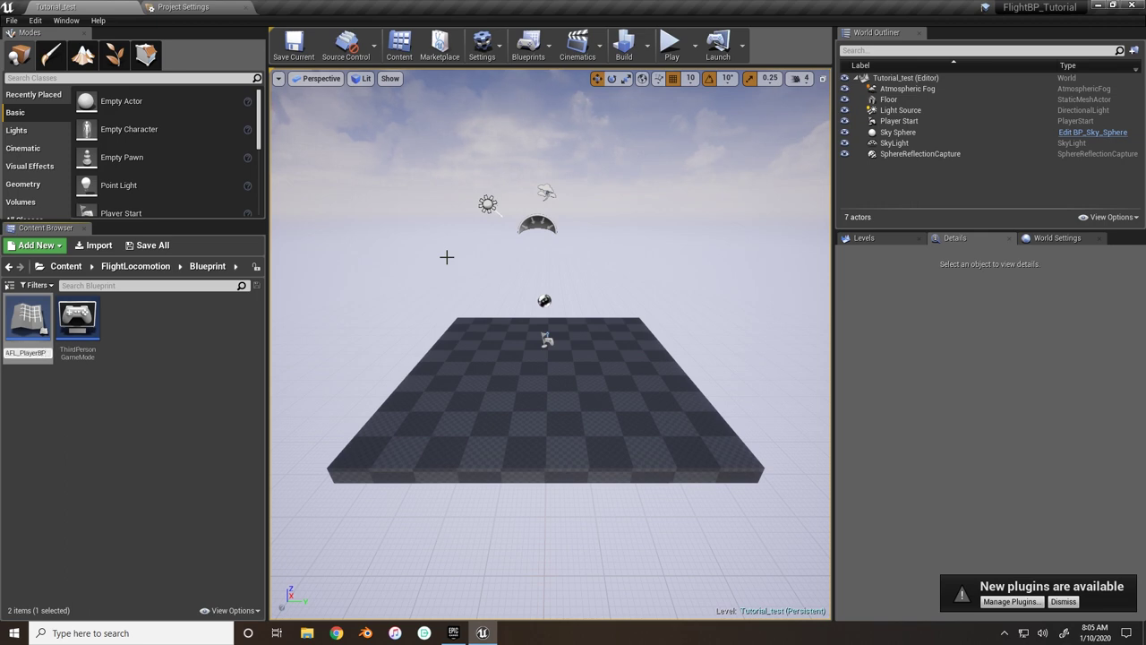
key(Return)
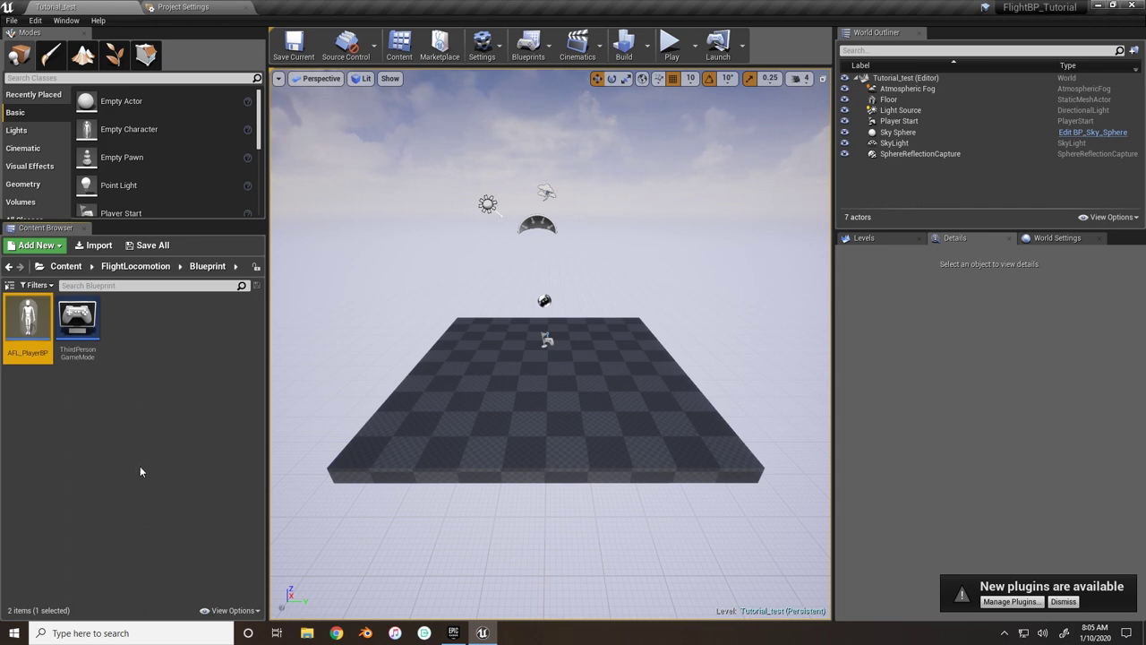
- Open the AFL_BP folder inside FlightLocomotion's Animations folder
click(135, 266)
click(25, 321)
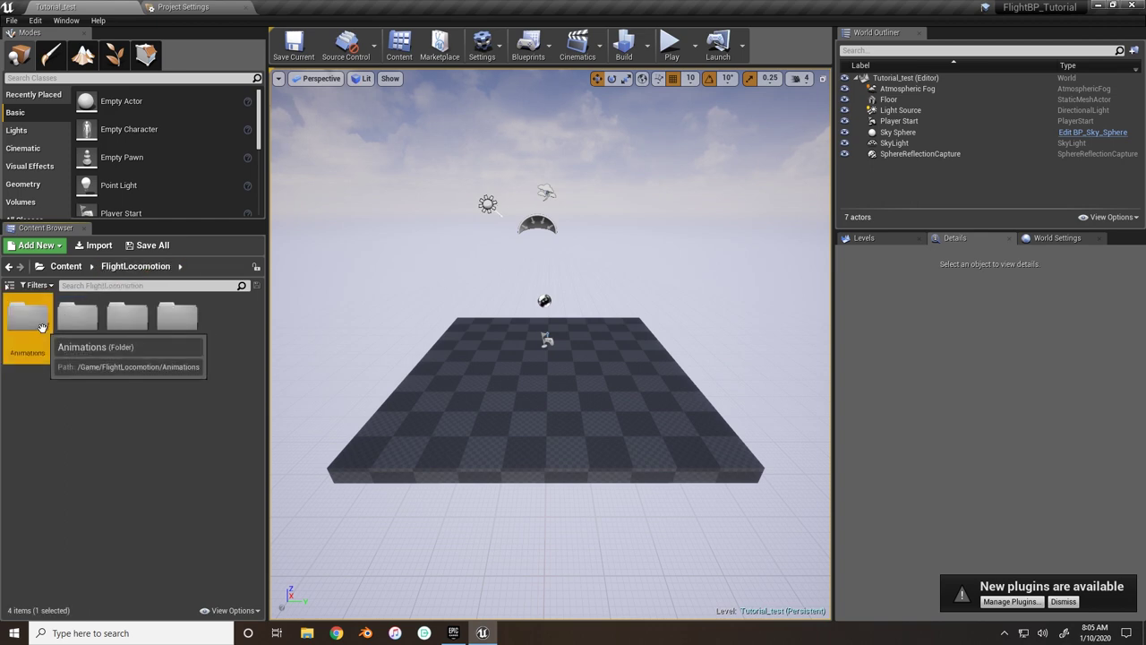
double_click(25, 321)
double_click(23, 330)
right_click(42, 384)
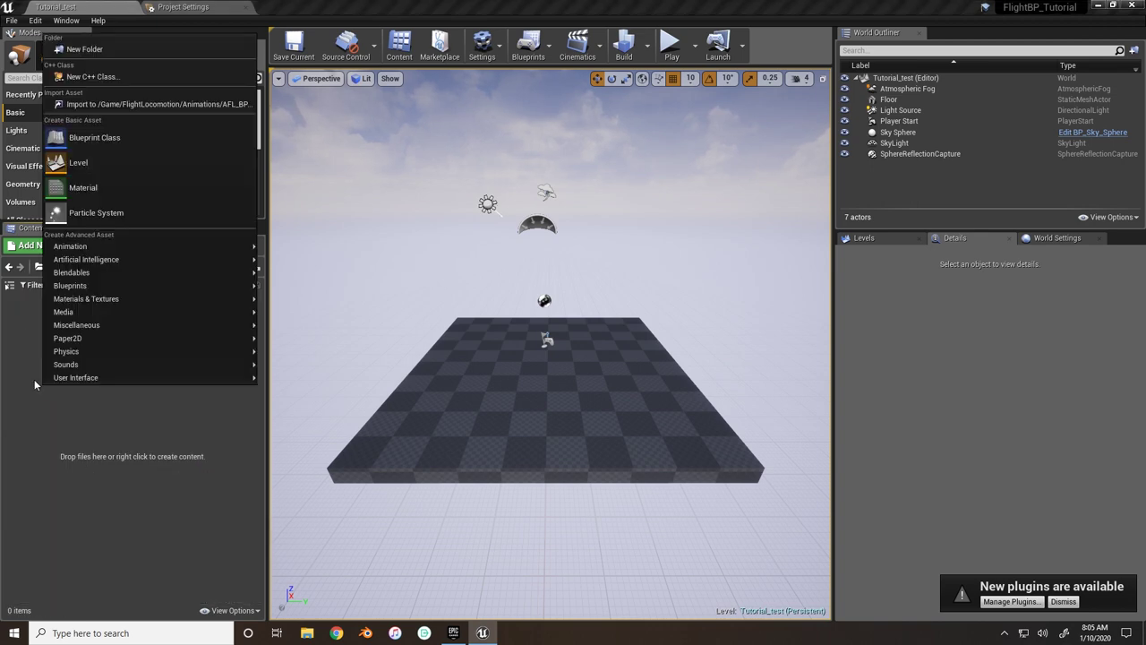
click(23, 365)
- Create an Animation Blueprint in AFL_BP targeting the FlightLocomotion UE4_Mannequin_Skeleton and name it AFL_AnimBP
right_click(45, 338)
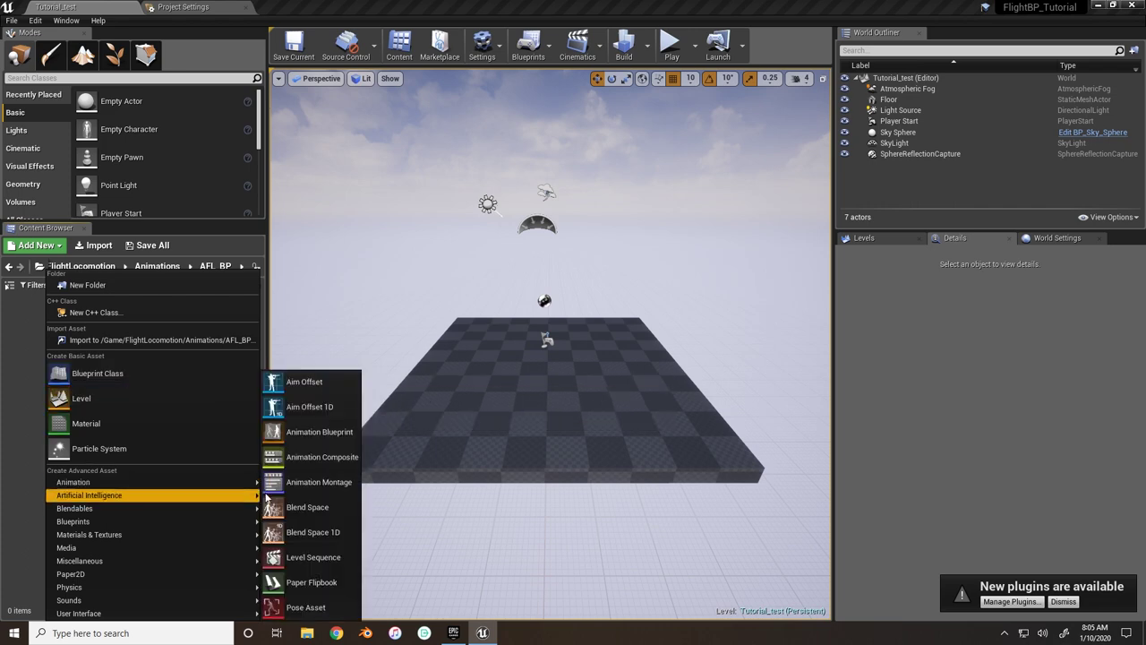
click(319, 431)
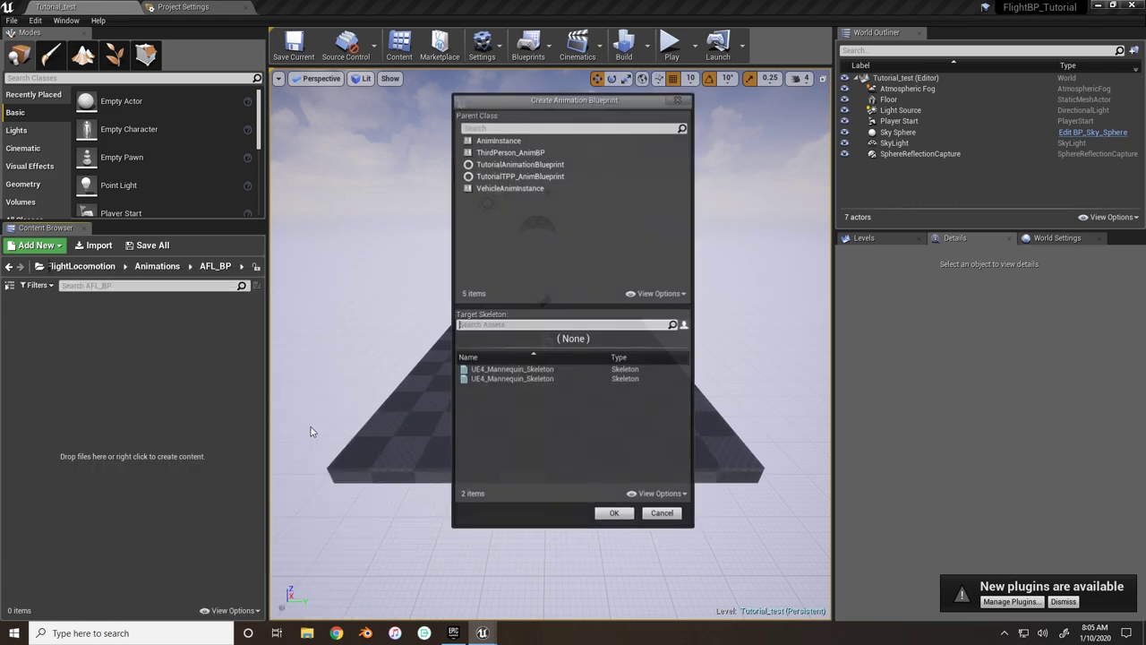
click(503, 370)
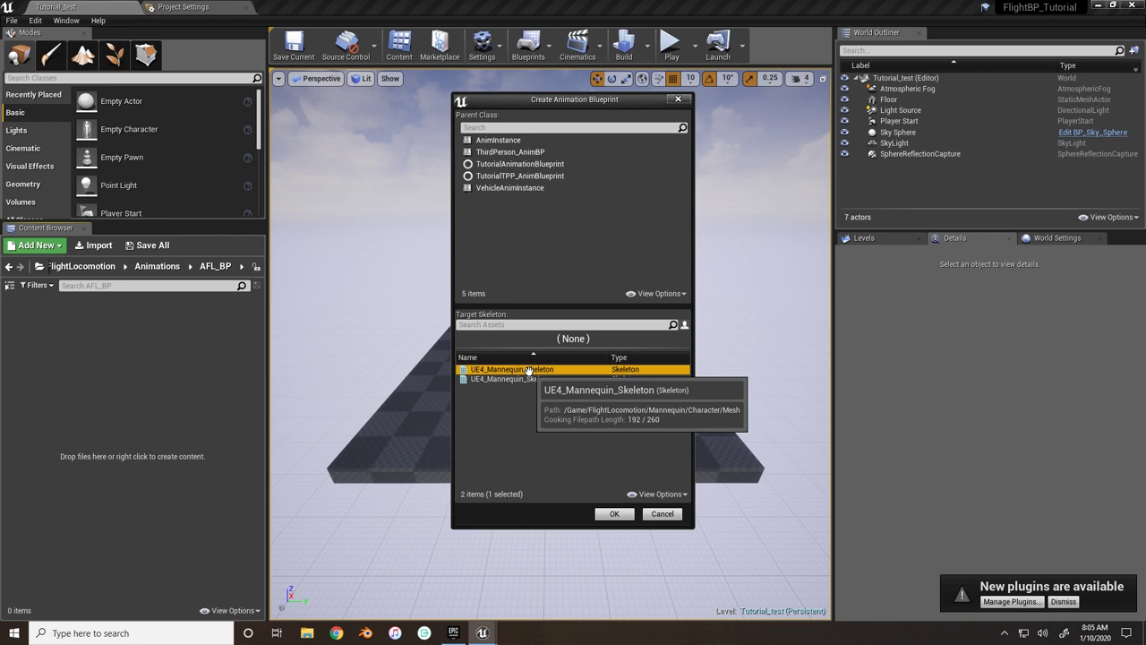
click(628, 516)
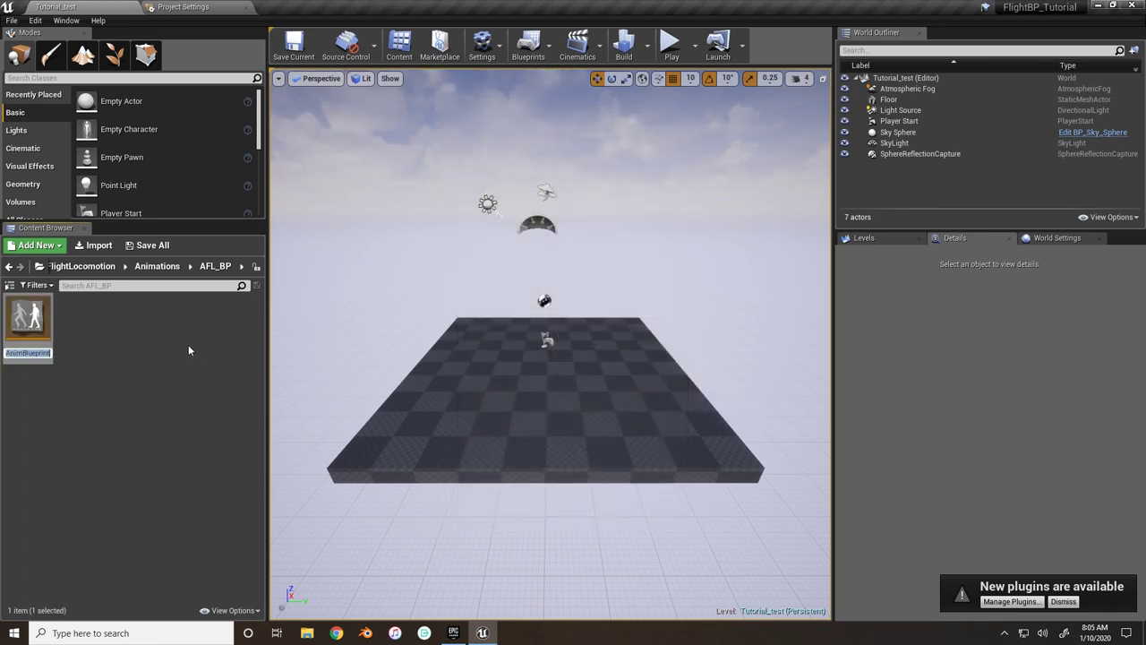
text(AFL_An)
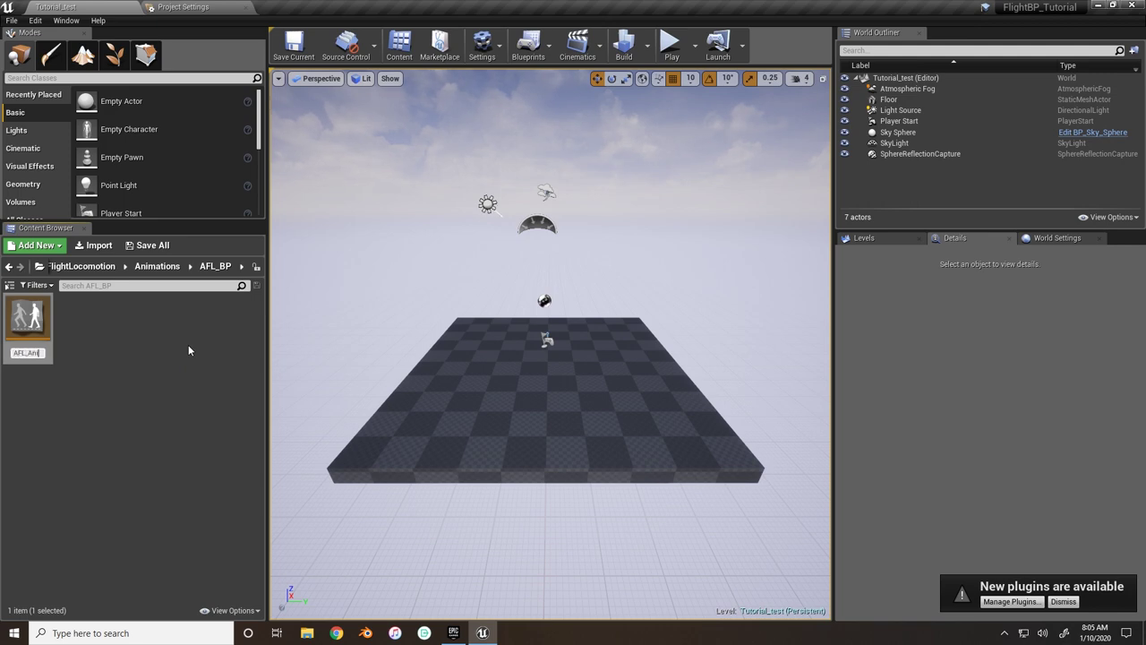
text(imBP)
key(Return)
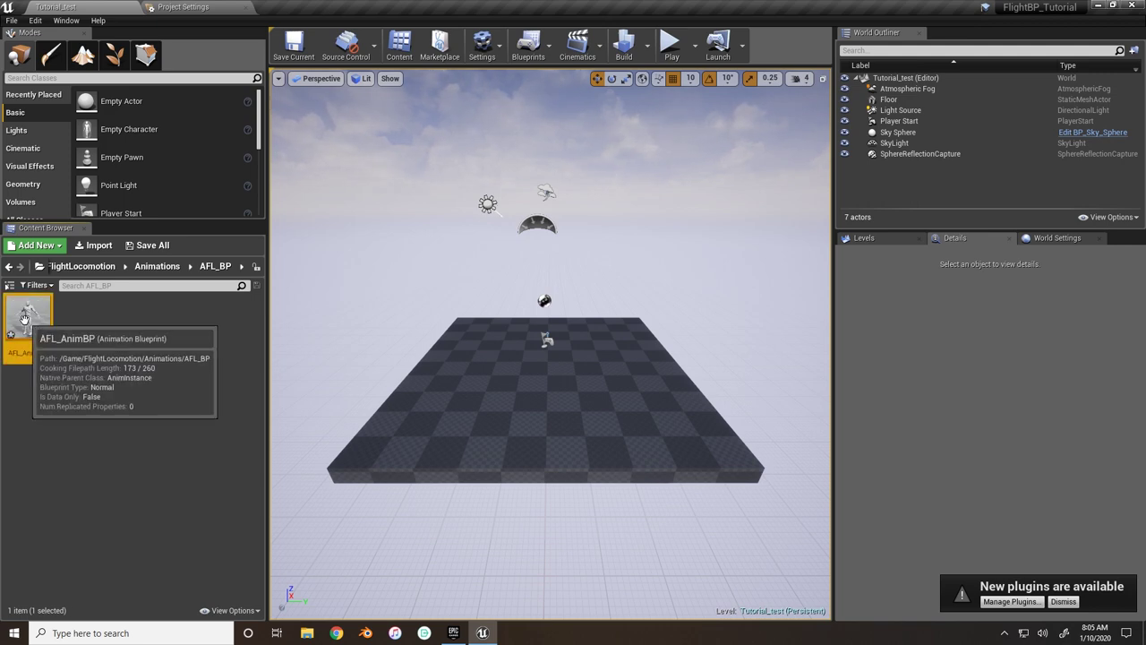
- Go back to the Content folder and open the Animations folder inside its Mannequin folder
click(156, 266)
click(134, 266)
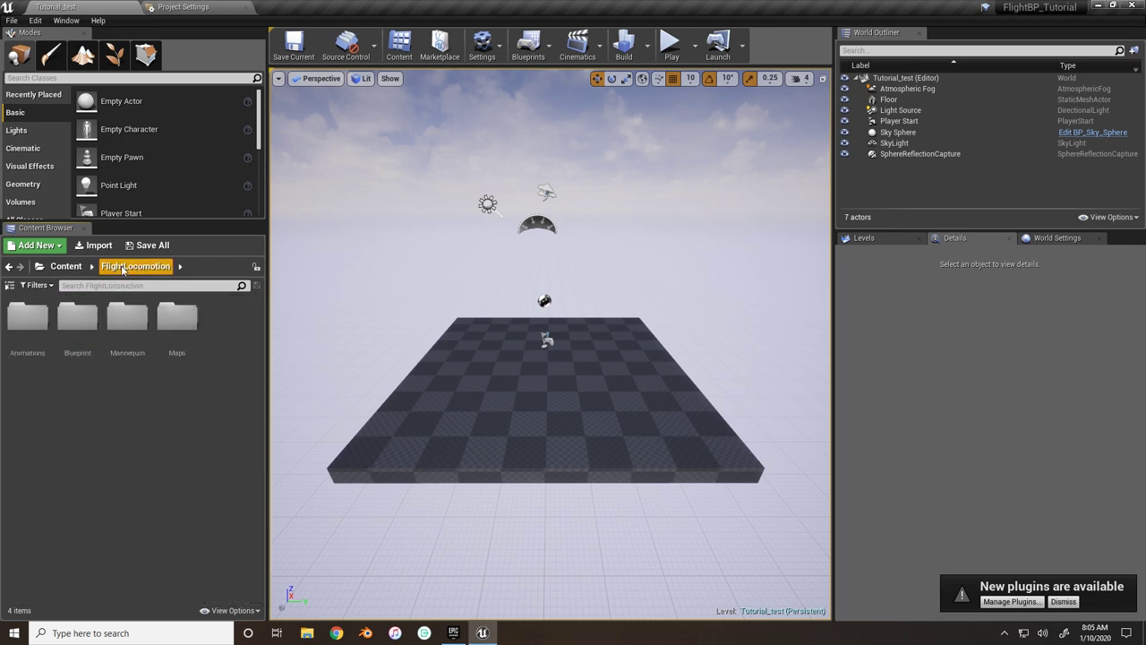
click(72, 267)
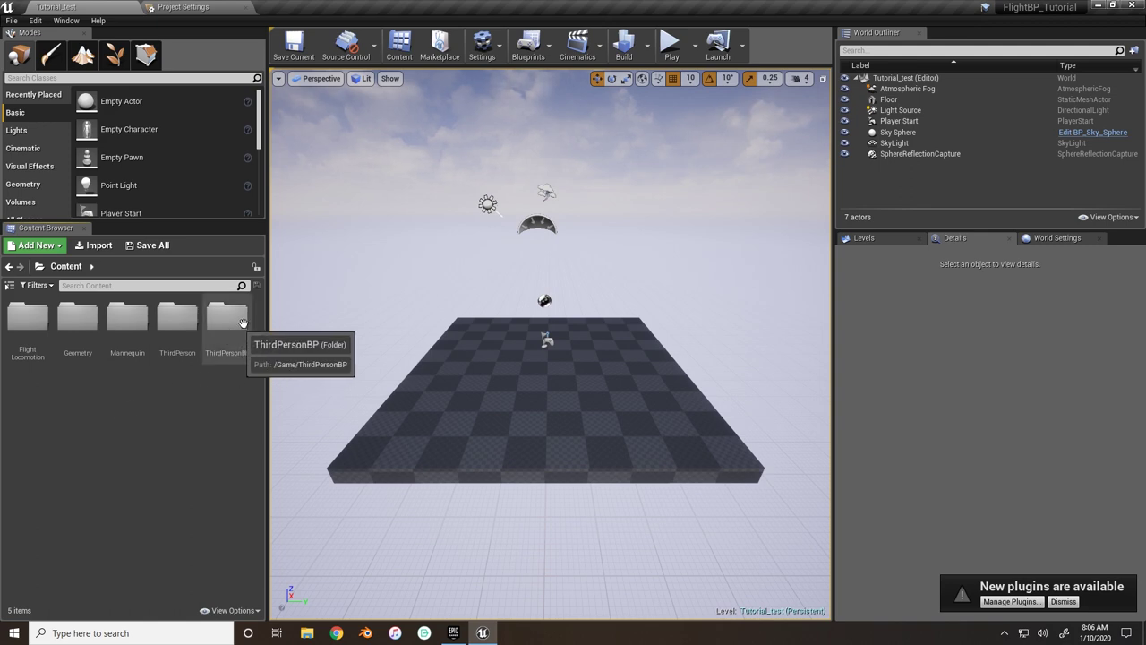
double_click(175, 318)
click(65, 266)
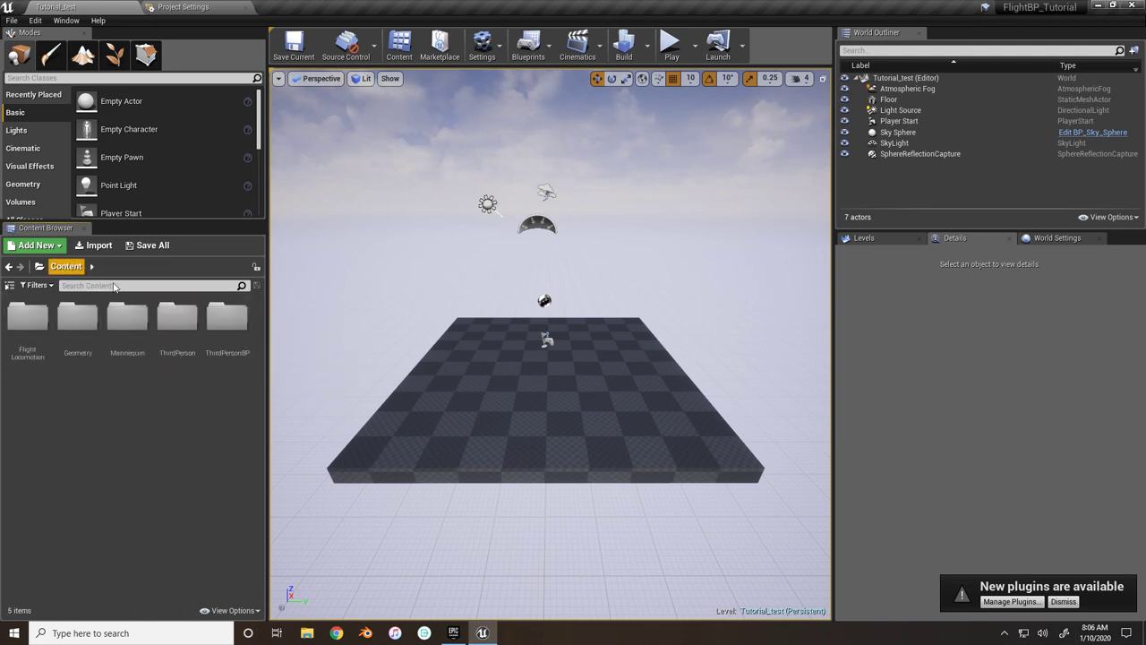
double_click(234, 322)
click(65, 266)
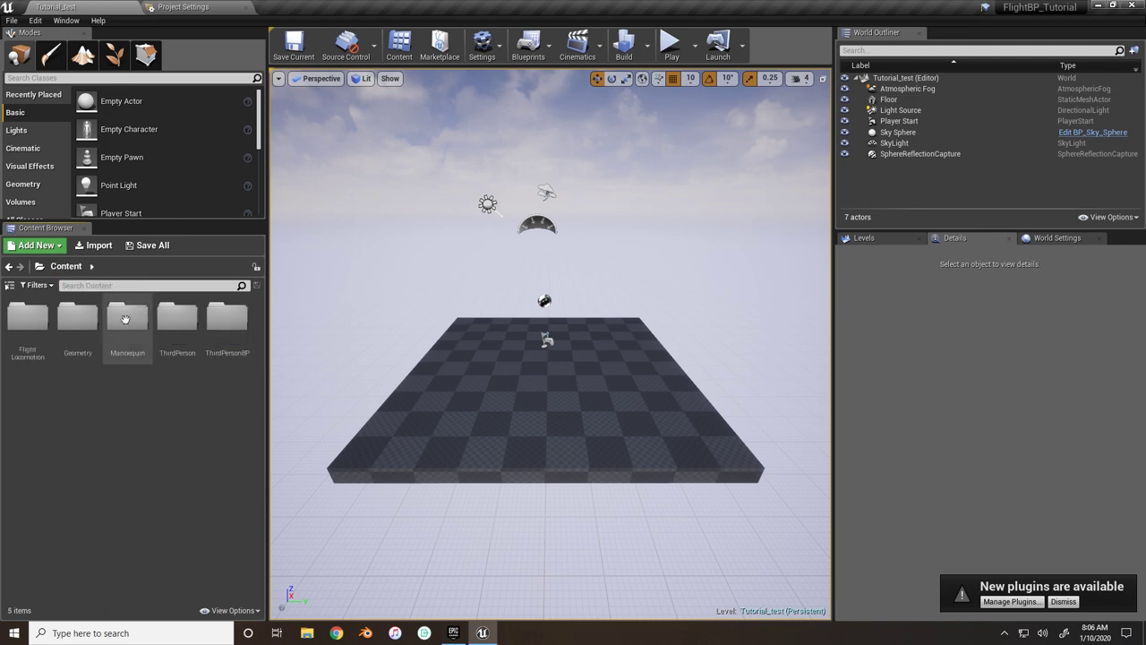
double_click(125, 322)
click(42, 331)
double_click(41, 332)
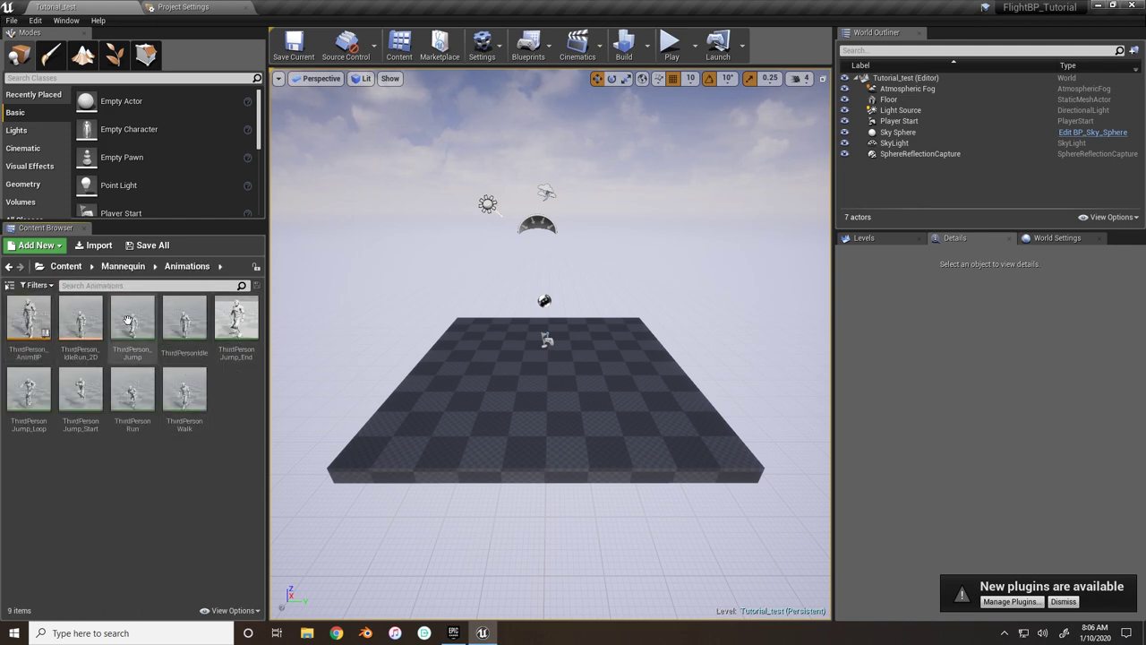
- Open the ThirdPerson_Jump animation's UE4_Mannequin_Skeleton with its Retarget Manager, close the animation and dock the skeleton editor in the main window
click(132, 322)
shift+click(184, 392)
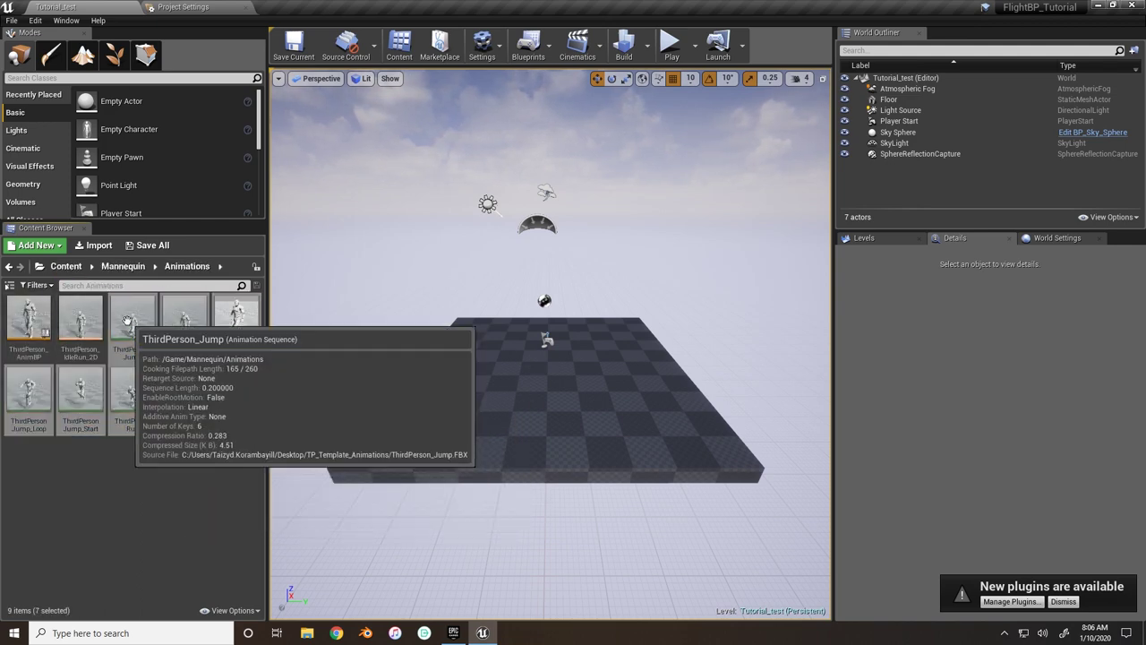
right_click(130, 320)
click(148, 330)
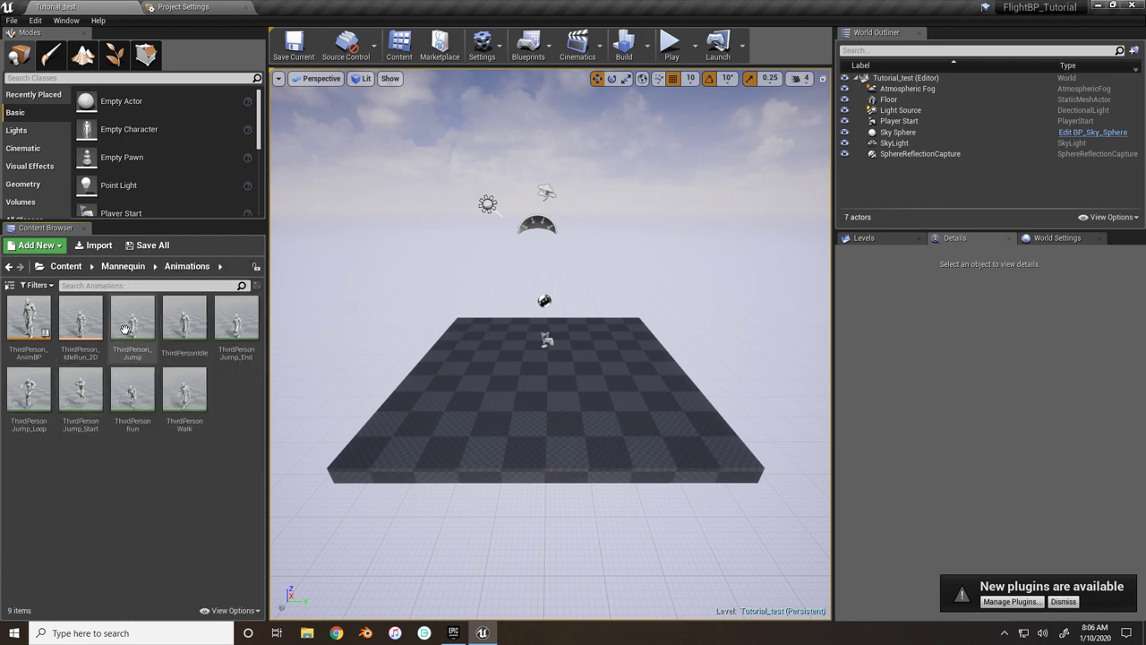
double_click(148, 330)
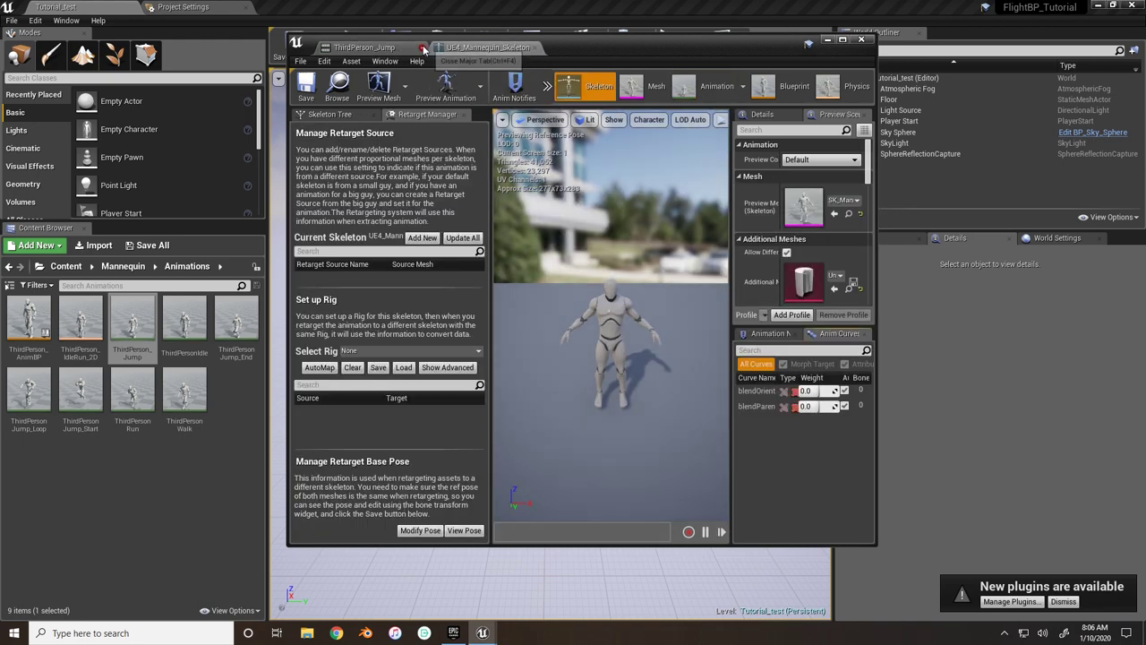
click(426, 50)
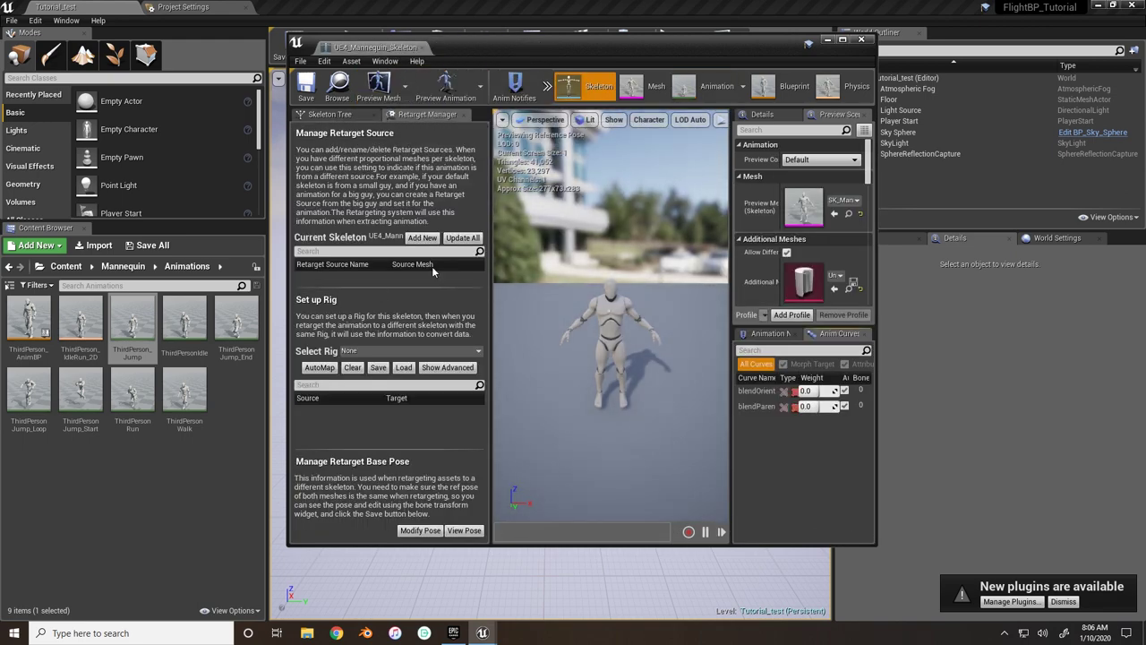
double_click(385, 46)
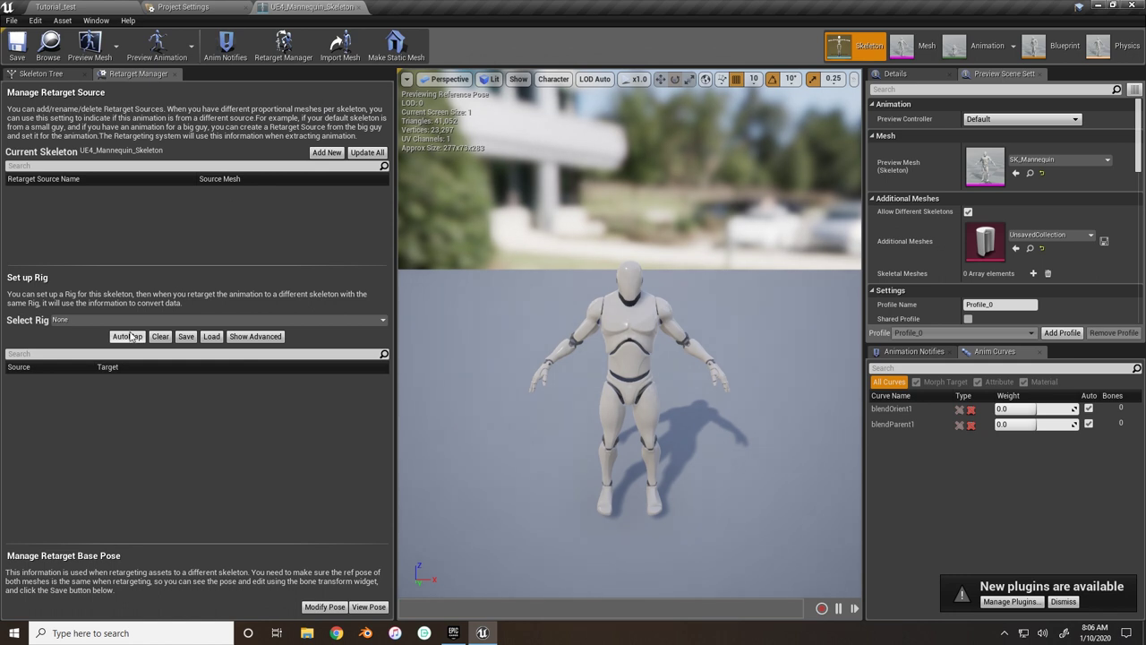
- Set the skeleton's rig to Humanoid, auto-map its bones, and return to the Tutorial_test level with the skeleton editor closed
click(122, 320)
click(127, 335)
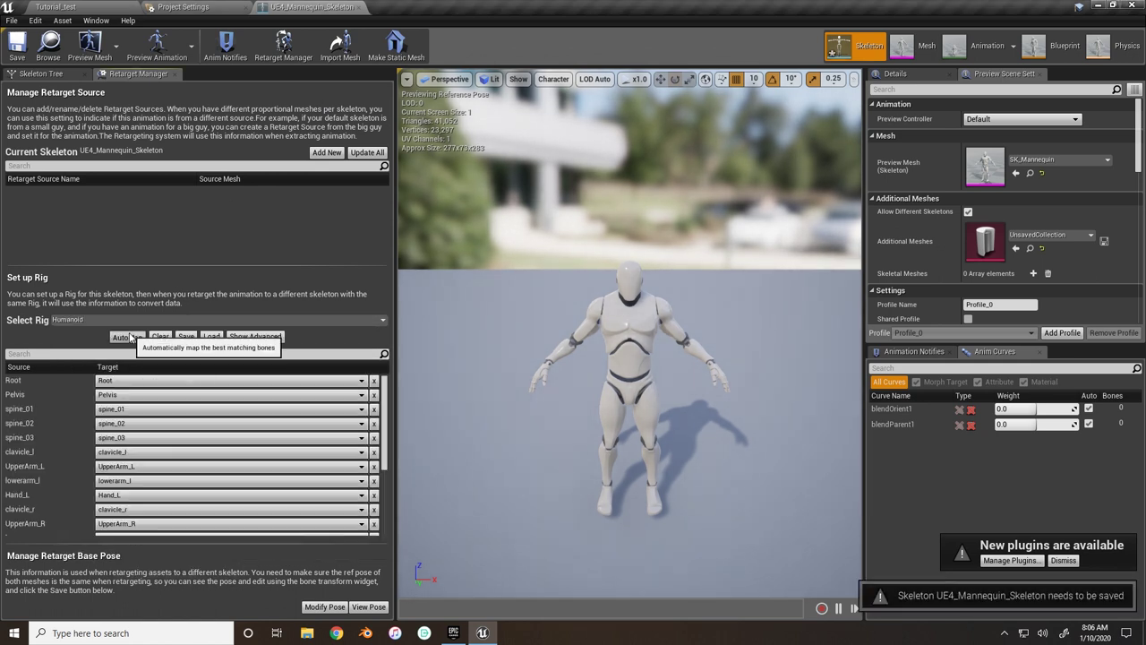
click(127, 336)
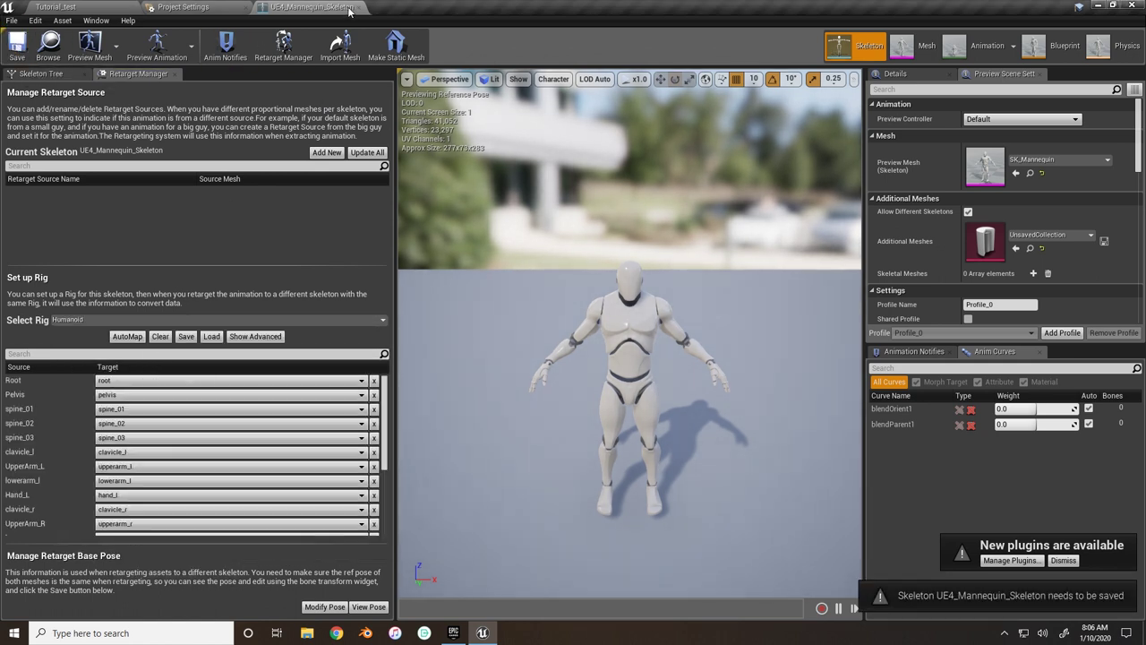
click(163, 7)
click(77, 6)
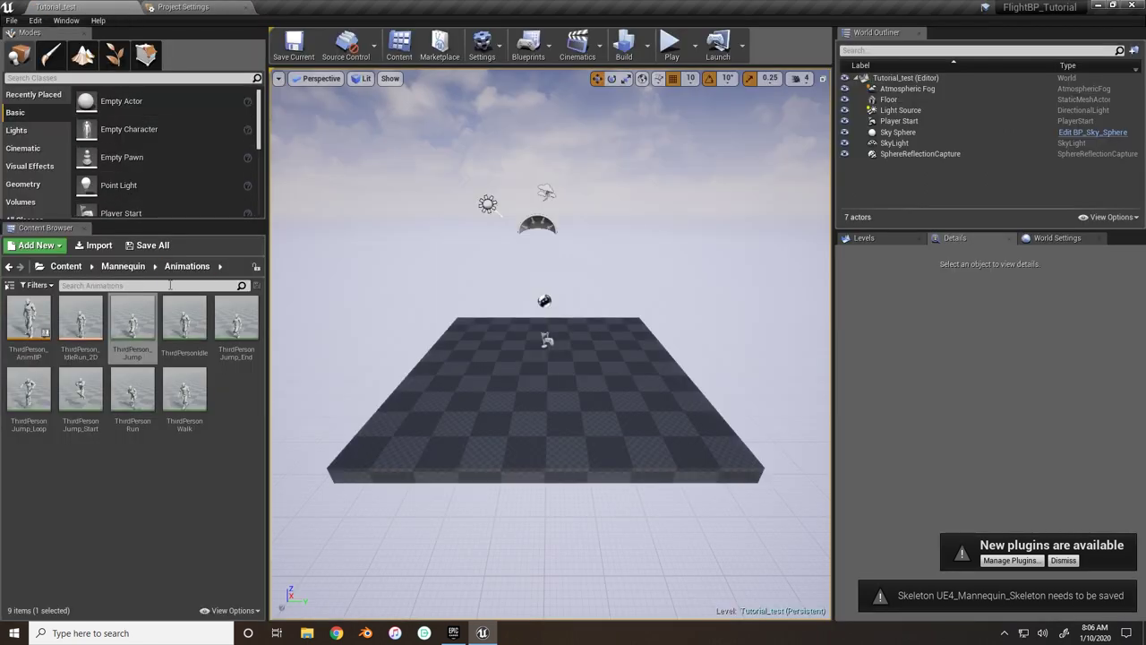
- Duplicate and retarget the animations from ThirdPerson_Jump through ThirdPersonWalk to FlightLocomotion's UE4_Mannequin_Skeleton
shift+click(180, 394)
right_click(141, 329)
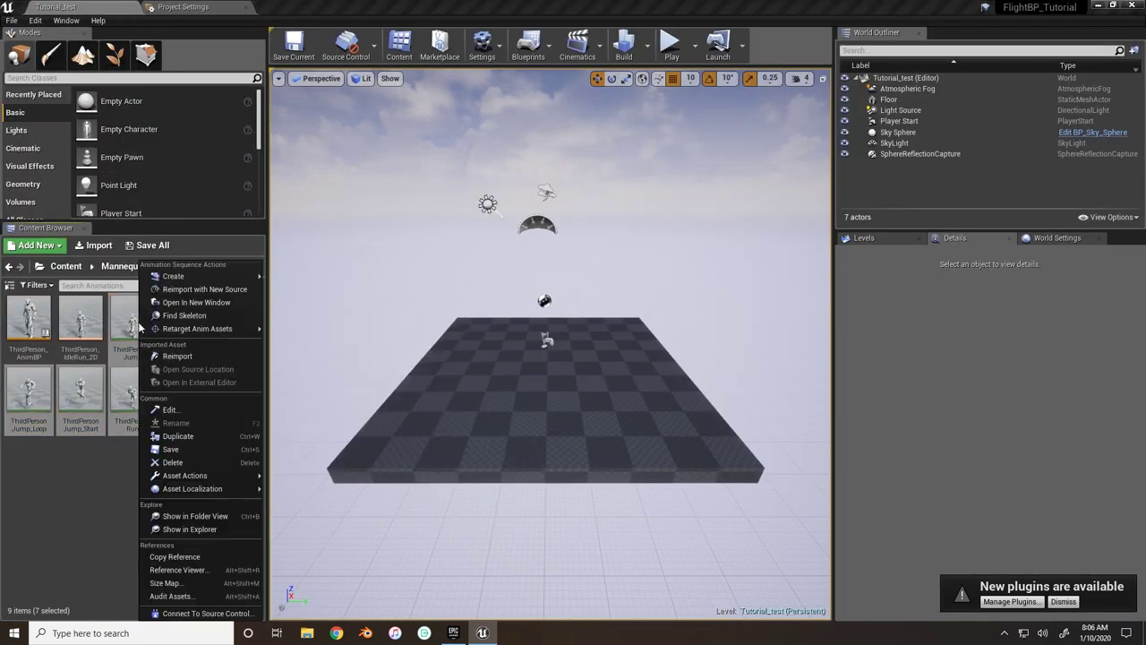
mouse_move(166, 337)
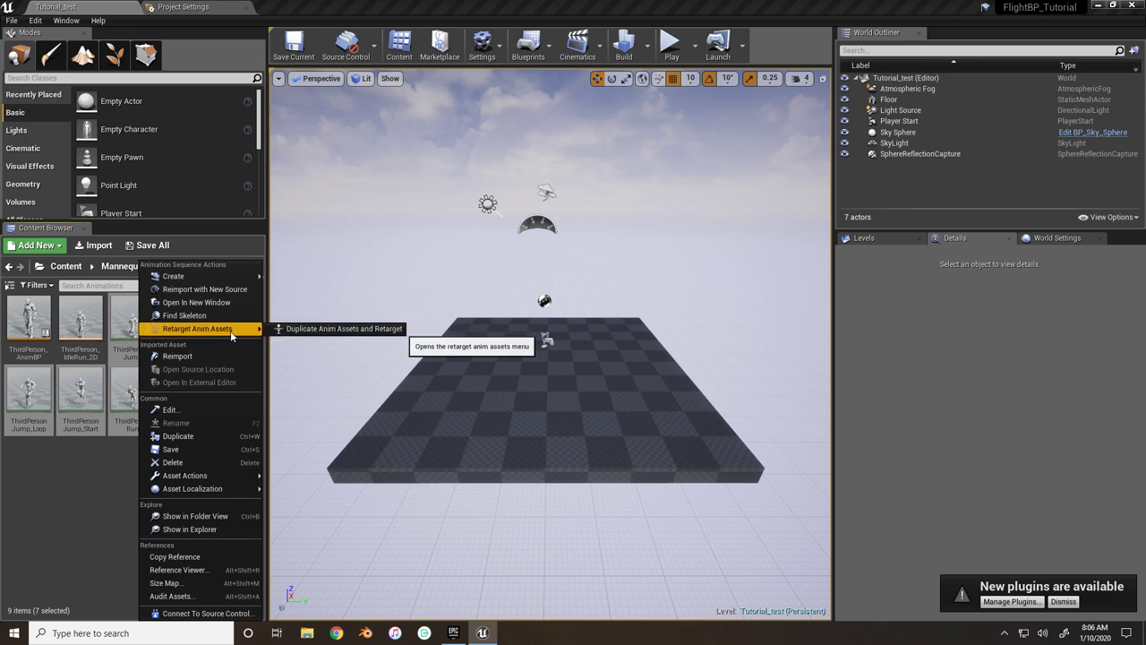
click(286, 330)
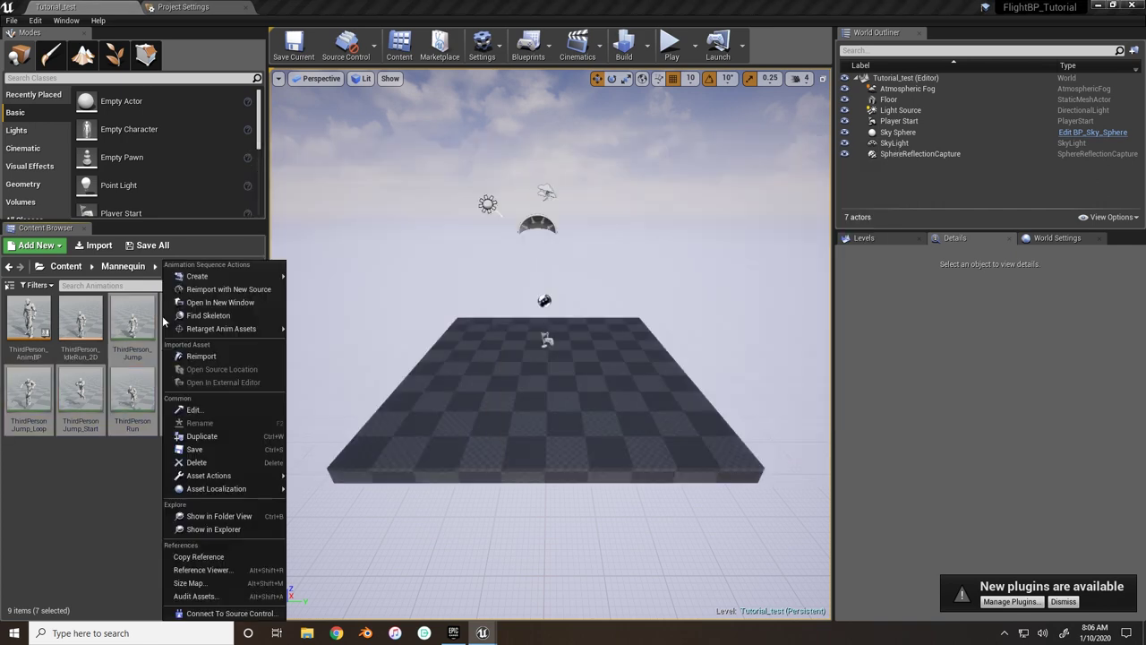
click(337, 330)
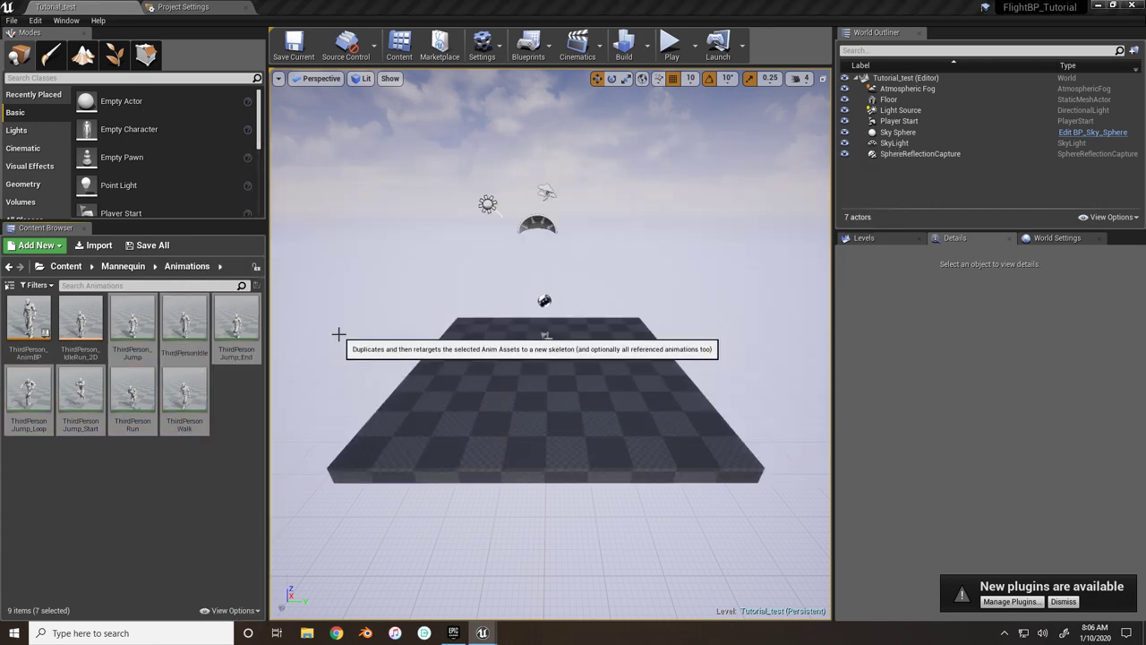
click(333, 231)
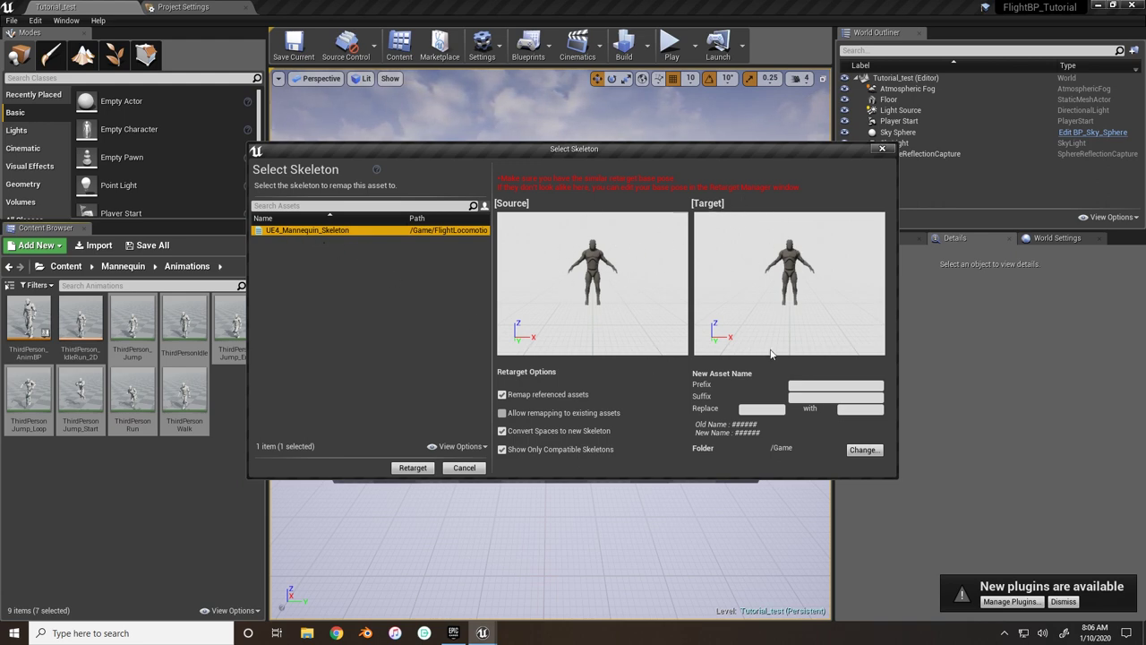
click(398, 469)
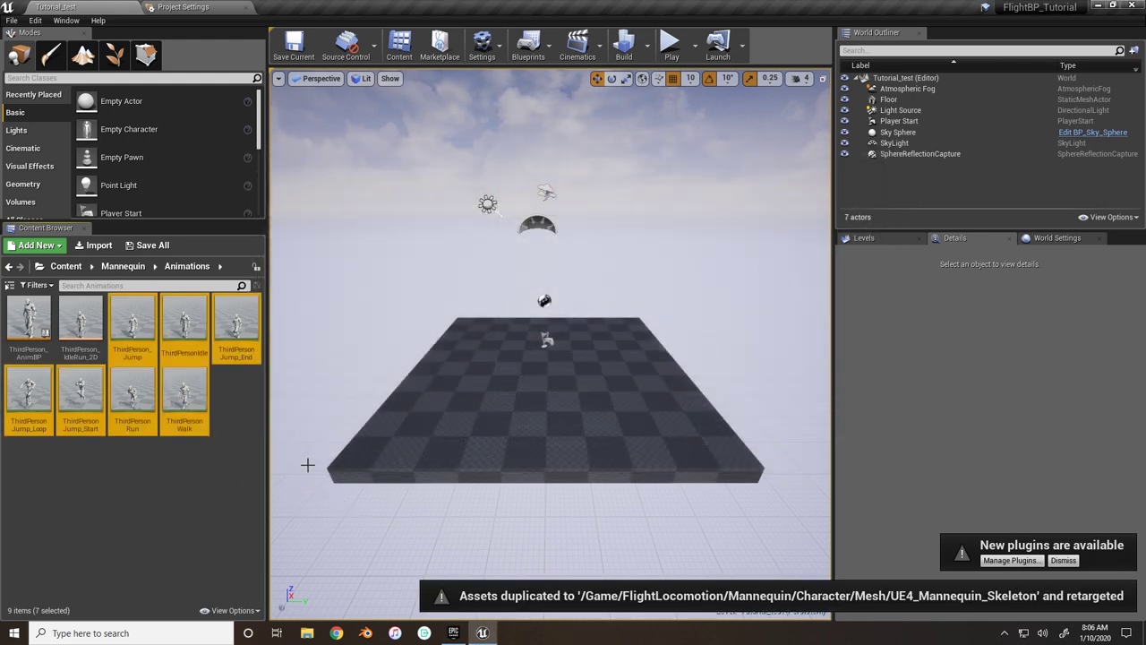
- Select all retargeted ThirdPerson animations in the Content folder and open FlightLocomotion's Animations folder in a second Content Browser
click(122, 266)
click(65, 266)
click(29, 389)
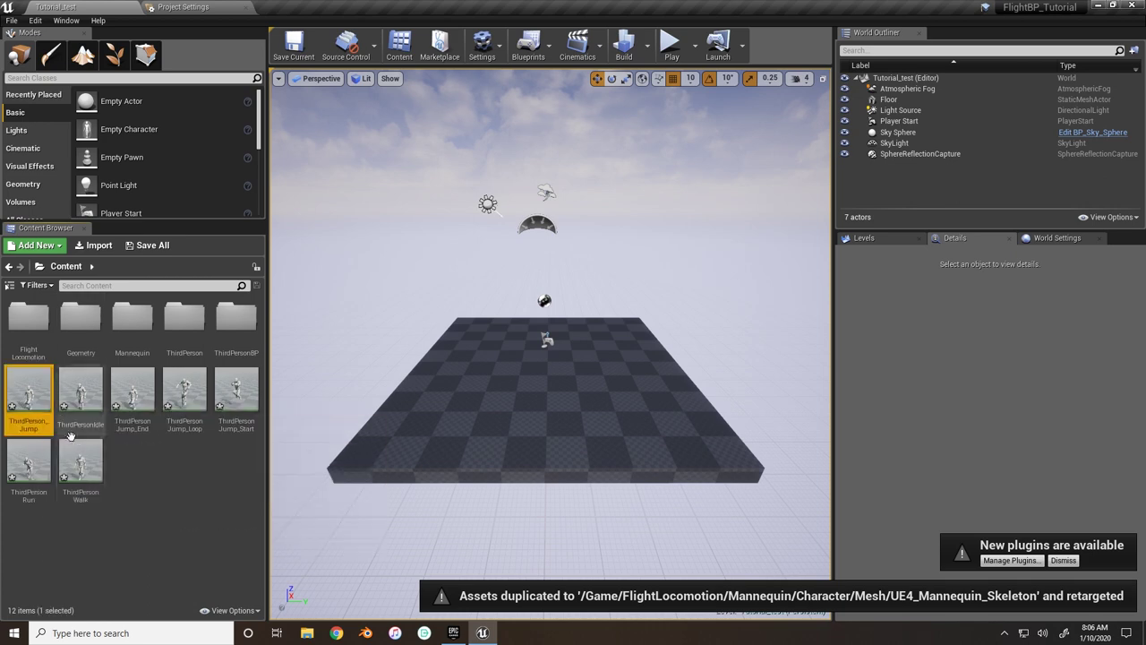
shift+click(80, 466)
click(66, 19)
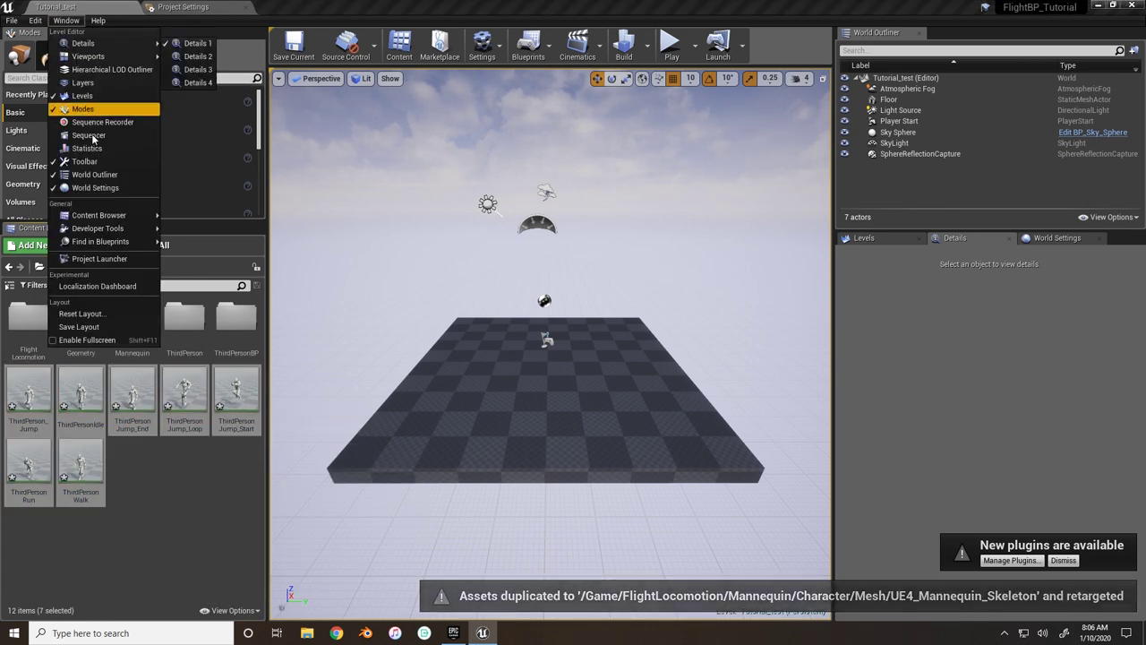
mouse_move(102, 218)
click(206, 227)
double_click(443, 210)
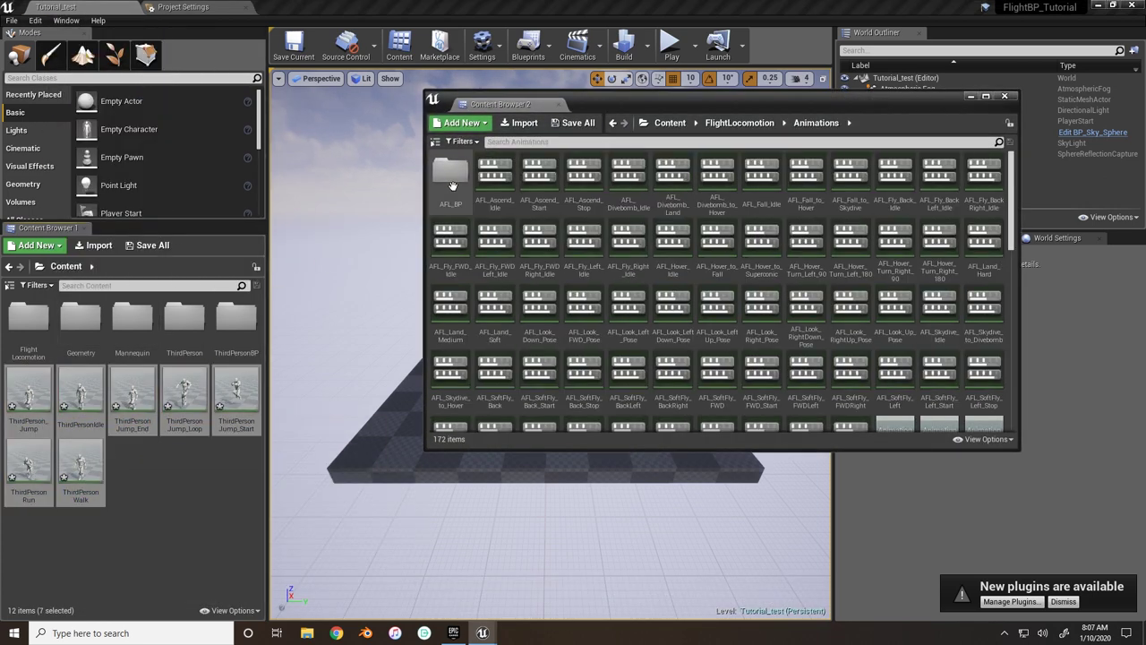
- Create a folder named MannequinAnims inside FlightLocomotion's Animations folder
click(467, 125)
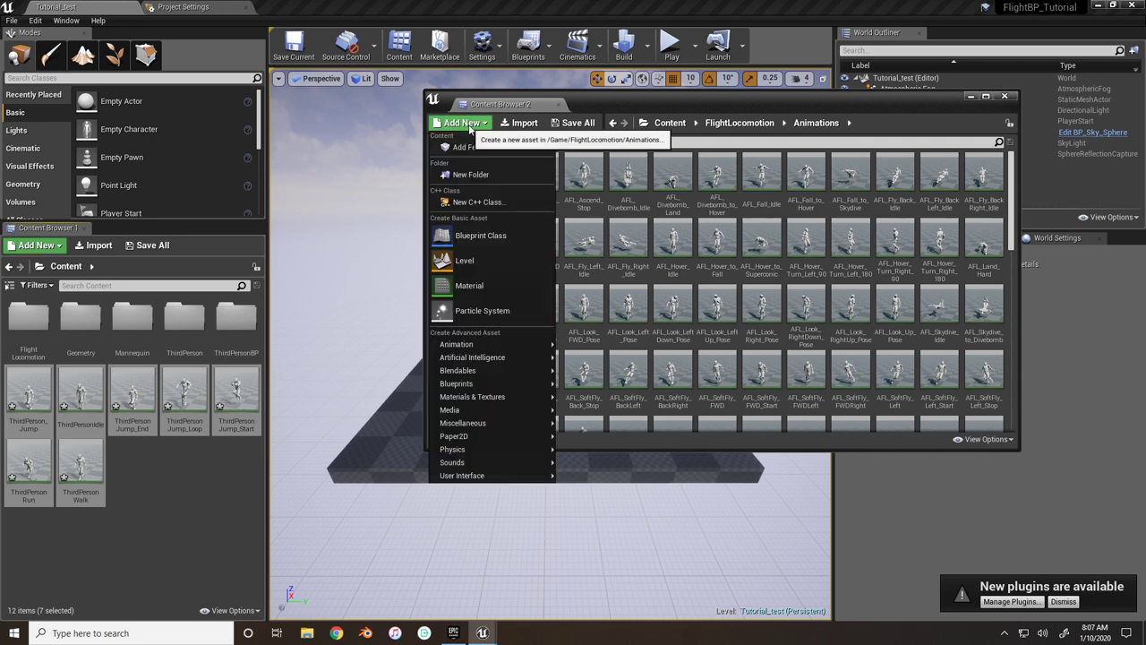
click(471, 173)
text(Manneq)
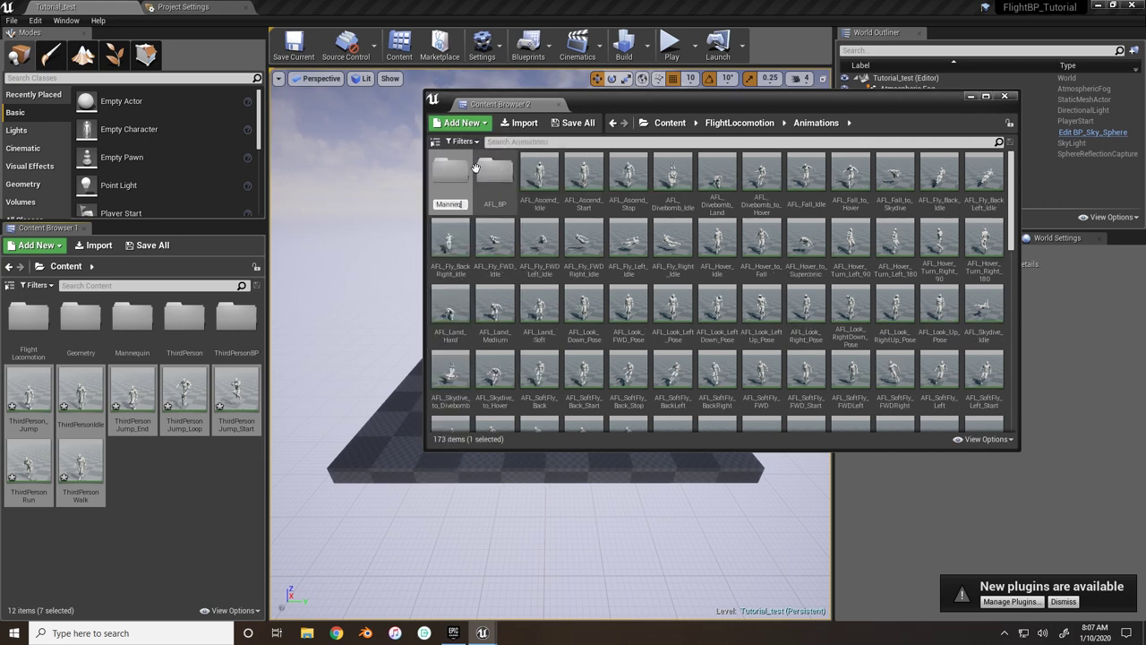
key(Return)
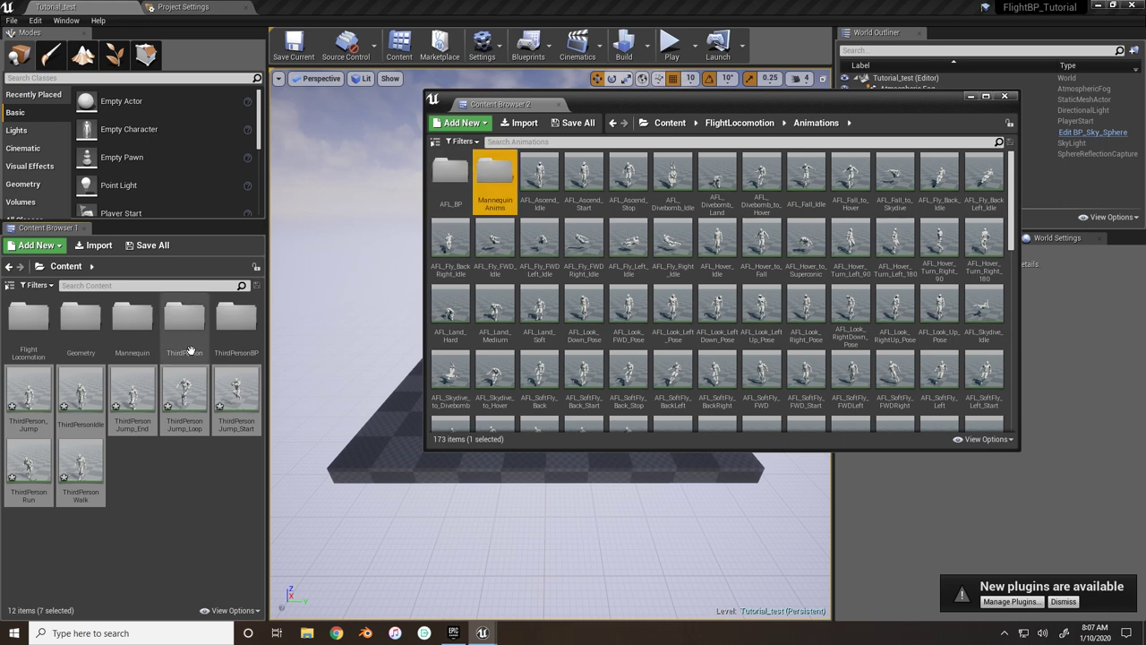
- Move the selected retargeted animations into the MannequinAnims folder and close the second Content Browser
drag(80, 394, 499, 187)
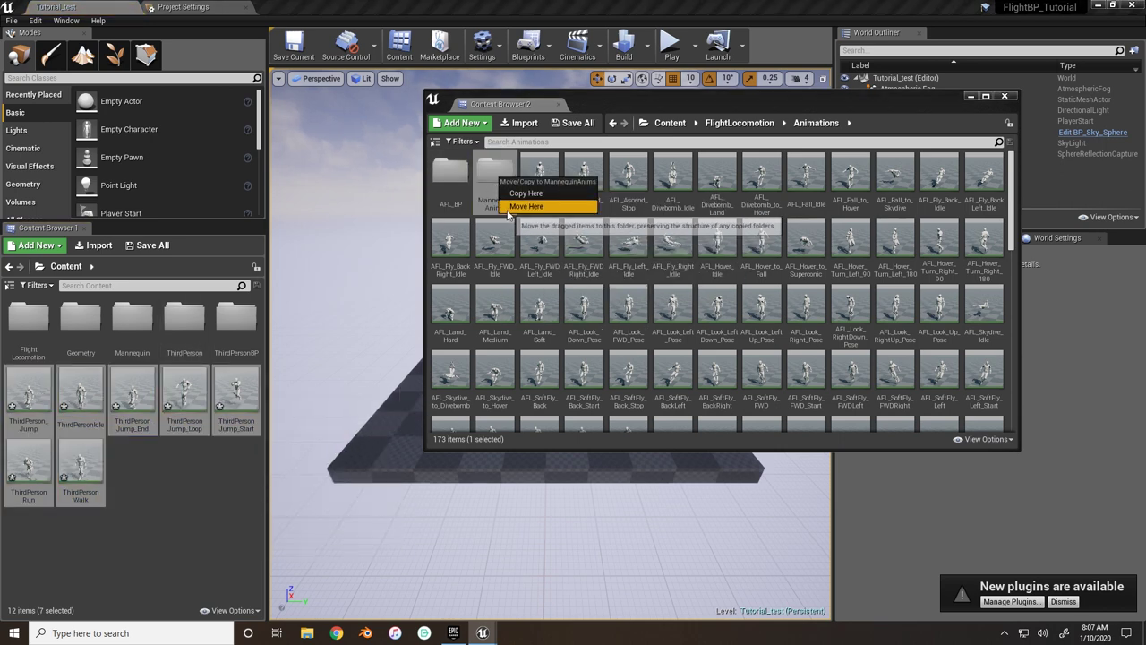
click(525, 207)
click(1004, 96)
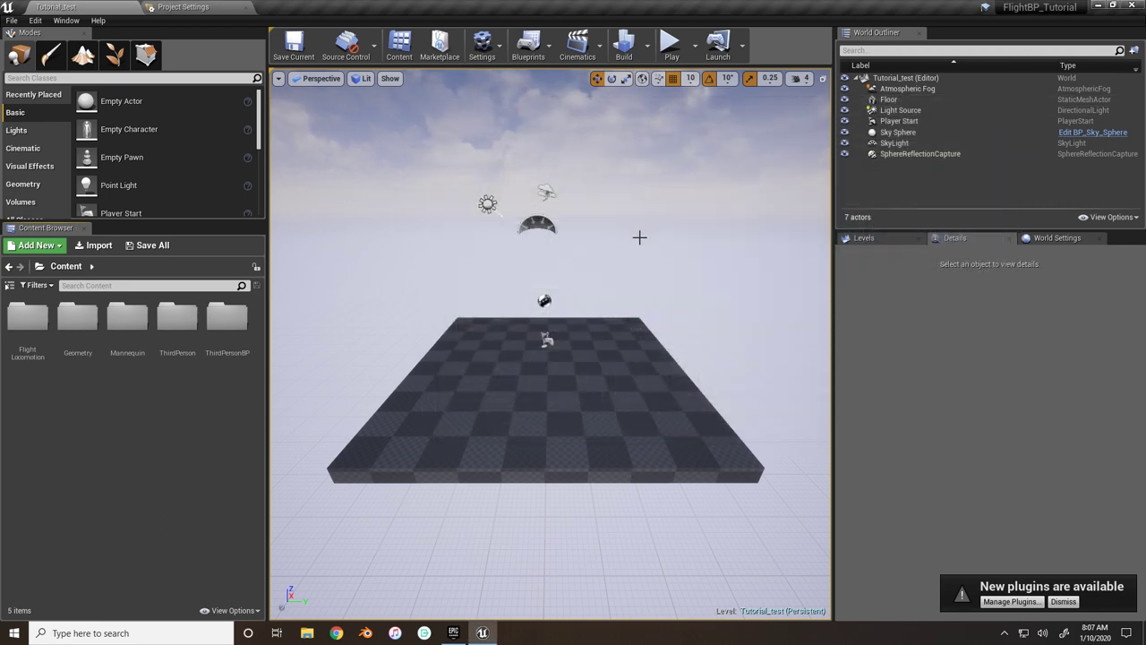
- Set the Default Pawn Class of ThirdPersonGameMode in FlightLocomotion's Blueprint folder to AFL_PlayerBP, then compile, save and close it
double_click(28, 318)
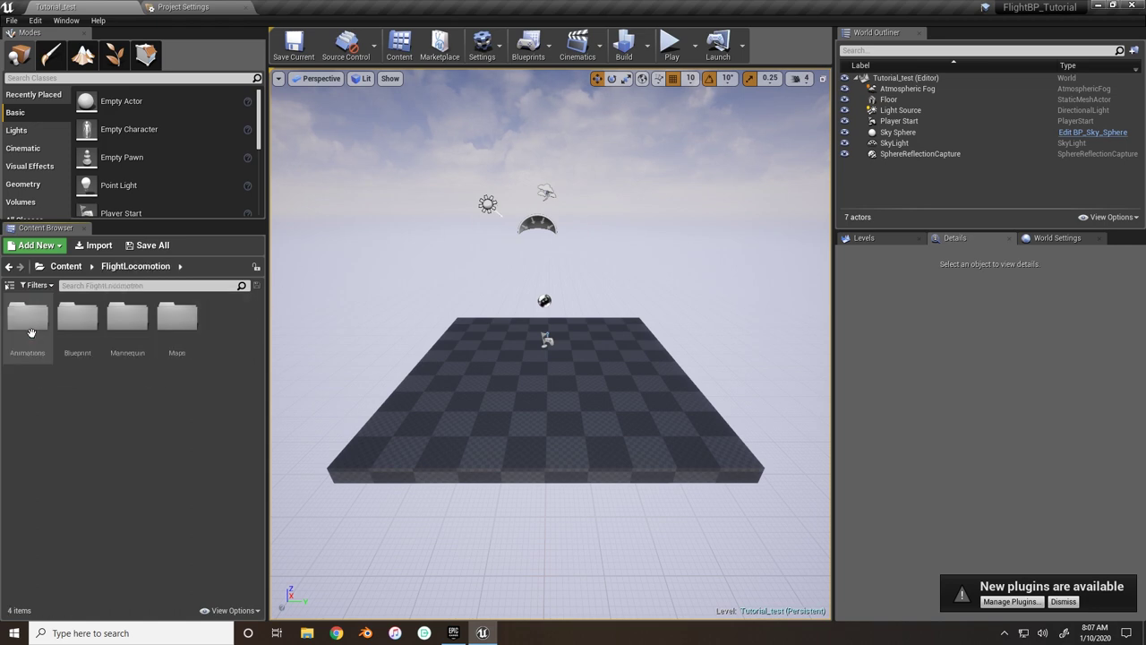
double_click(72, 323)
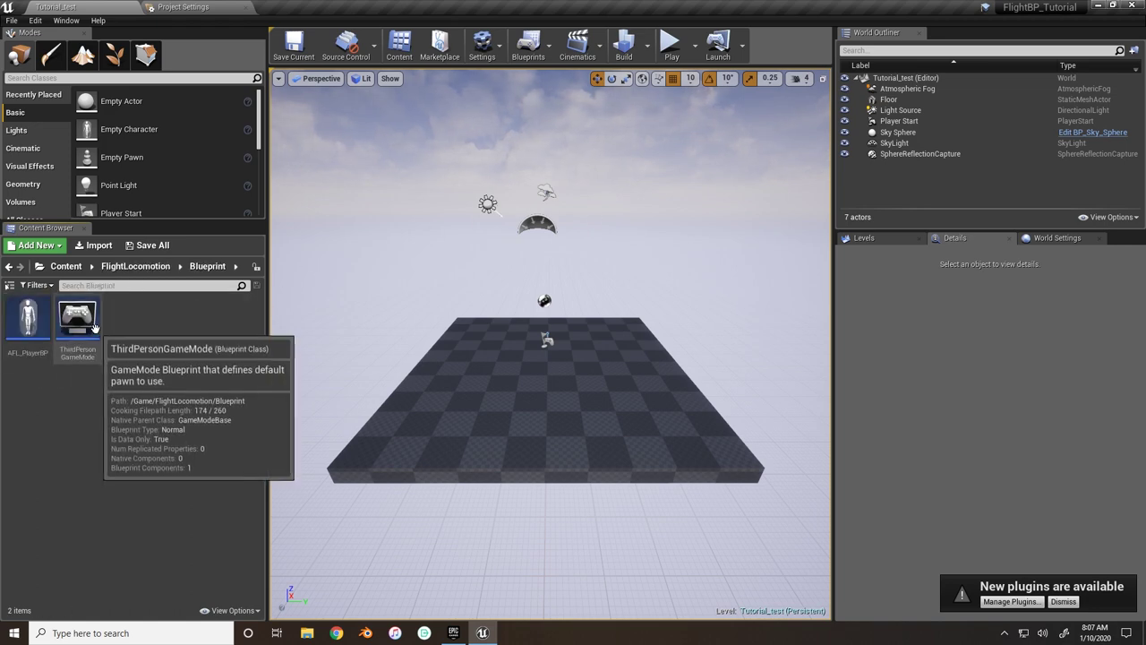
double_click(88, 329)
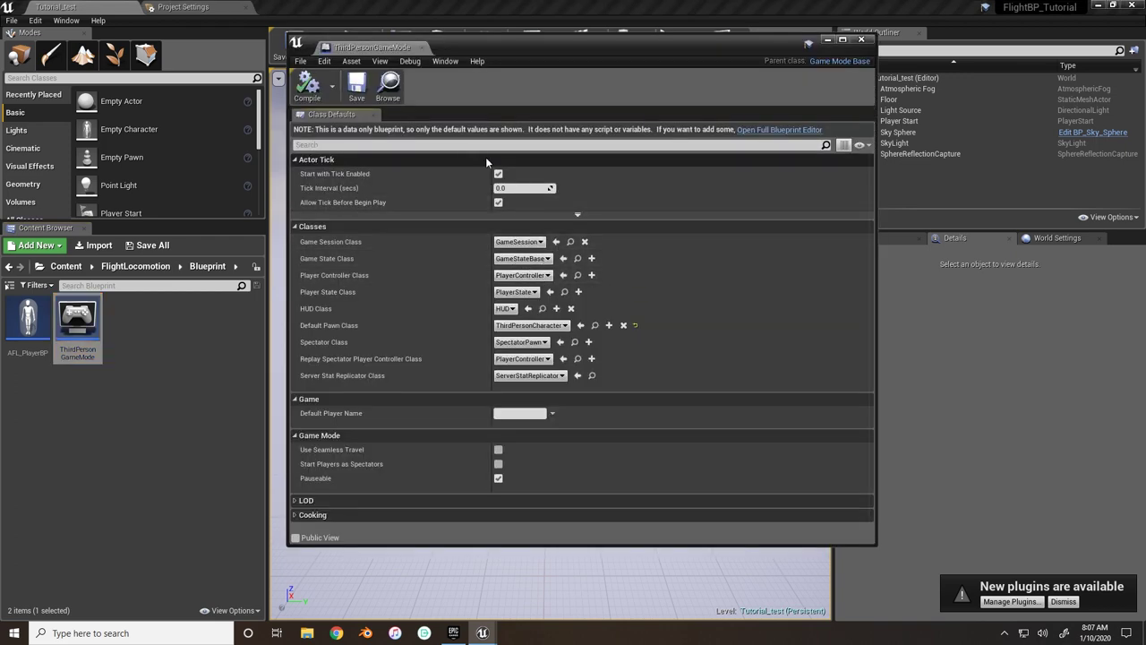
click(529, 328)
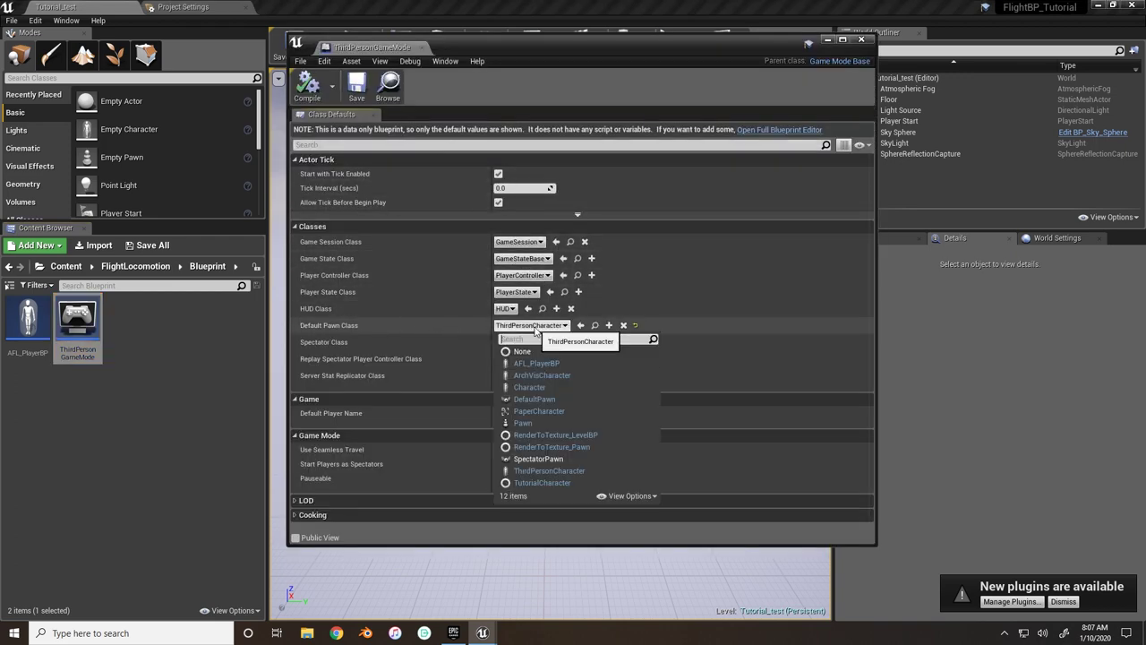
click(564, 364)
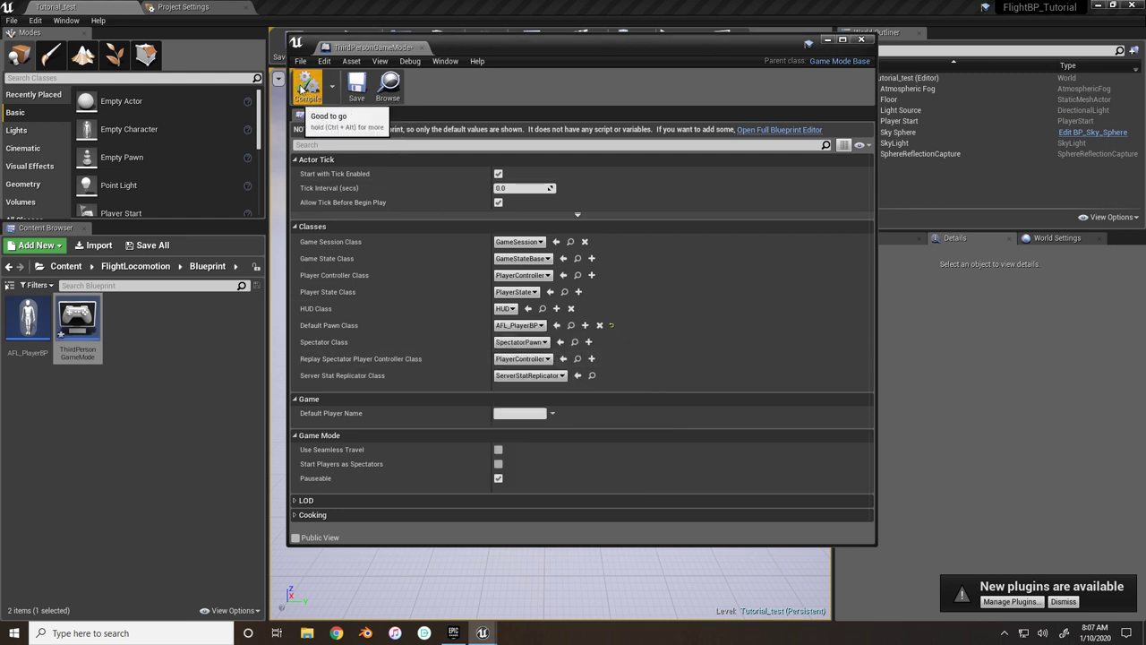
click(357, 86)
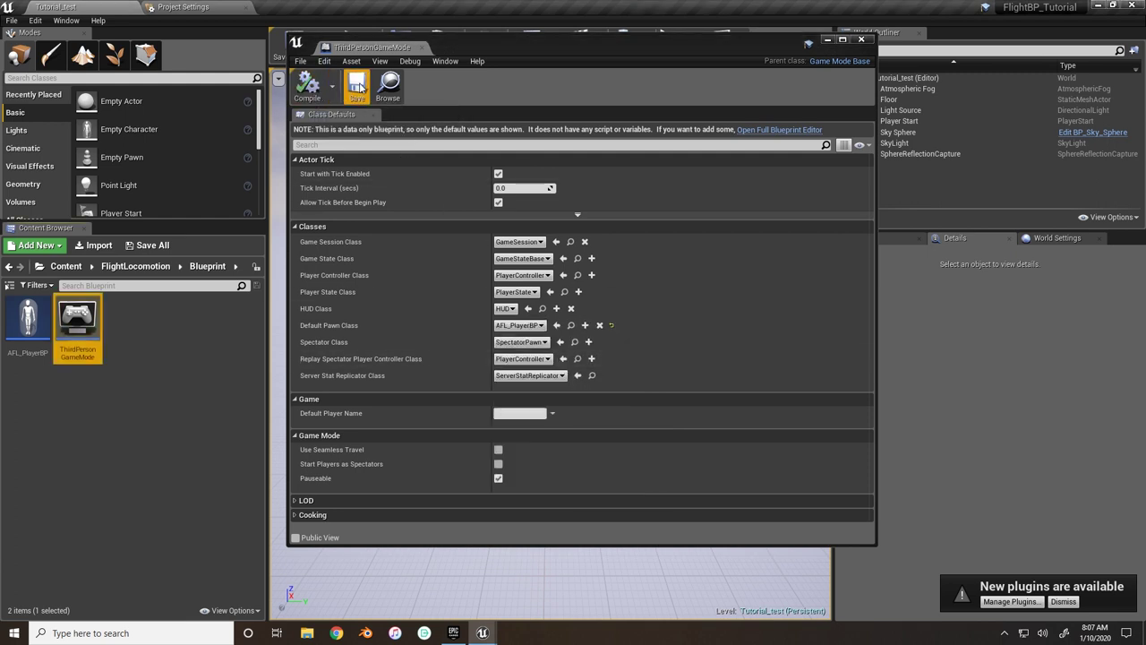
click(31, 330)
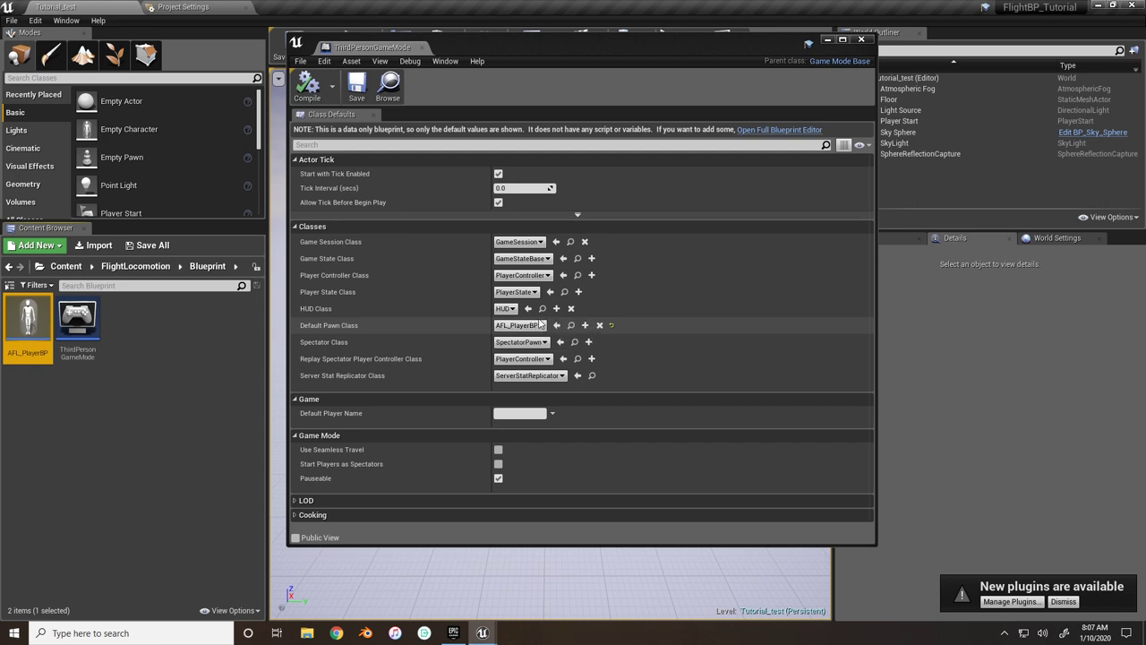
click(861, 39)
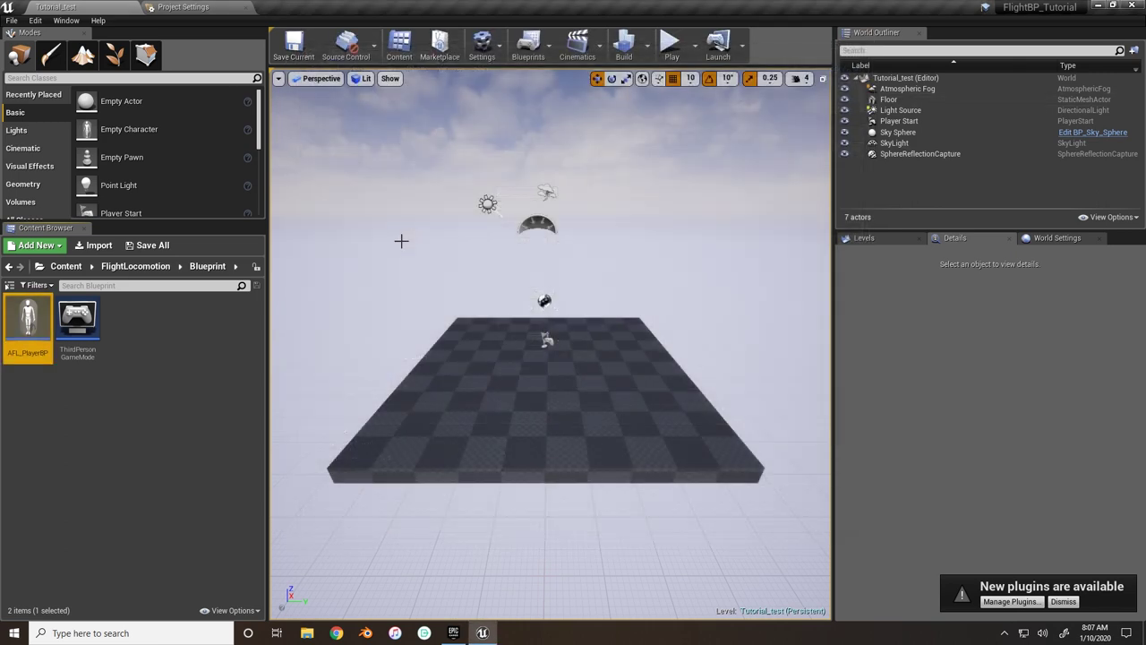
- Open AFL_PlayerBP docked in the main editor window and assign FlightLocomotion's SK_Mannequin as the Mesh component's skeletal mesh
double_click(25, 323)
drag(405, 52, 369, 5)
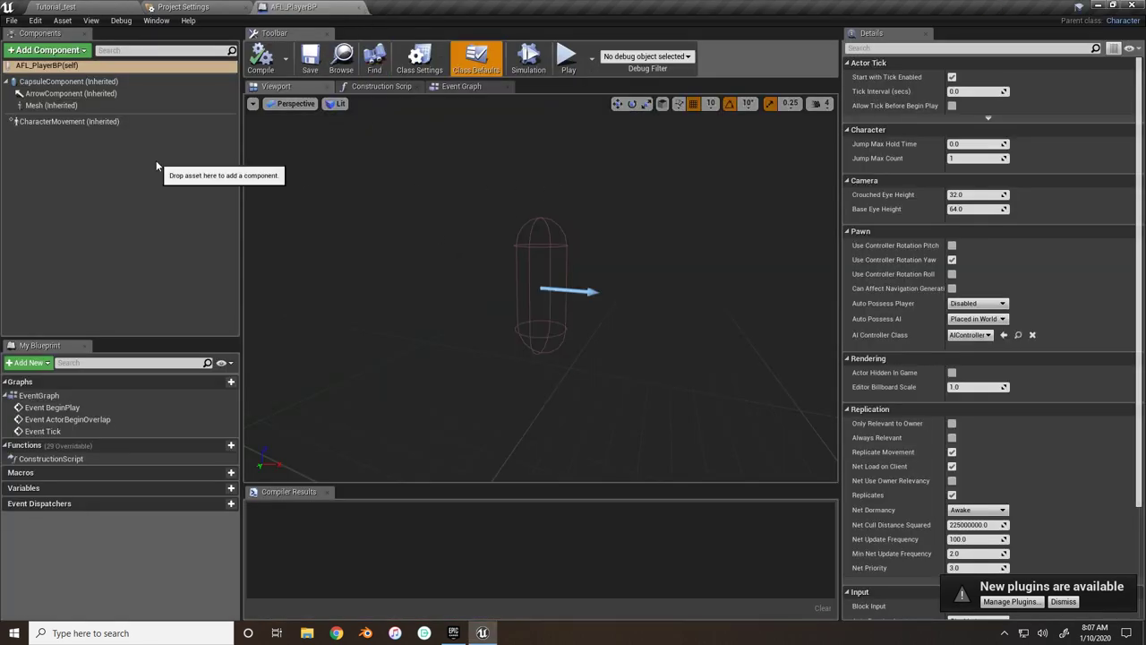
click(44, 105)
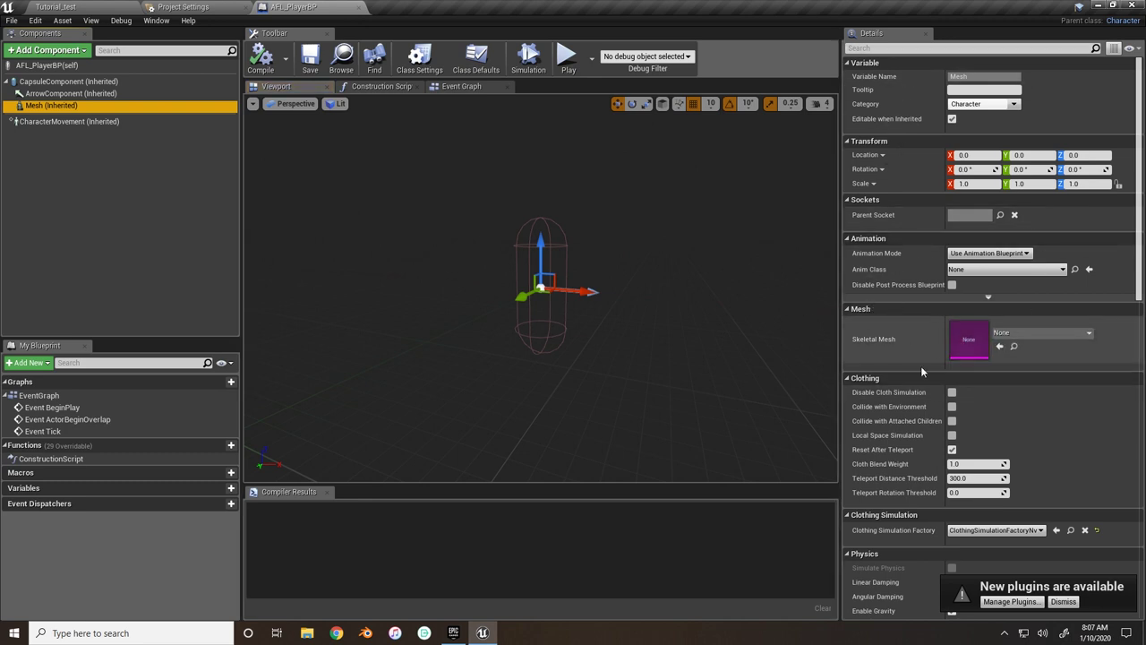
click(1021, 336)
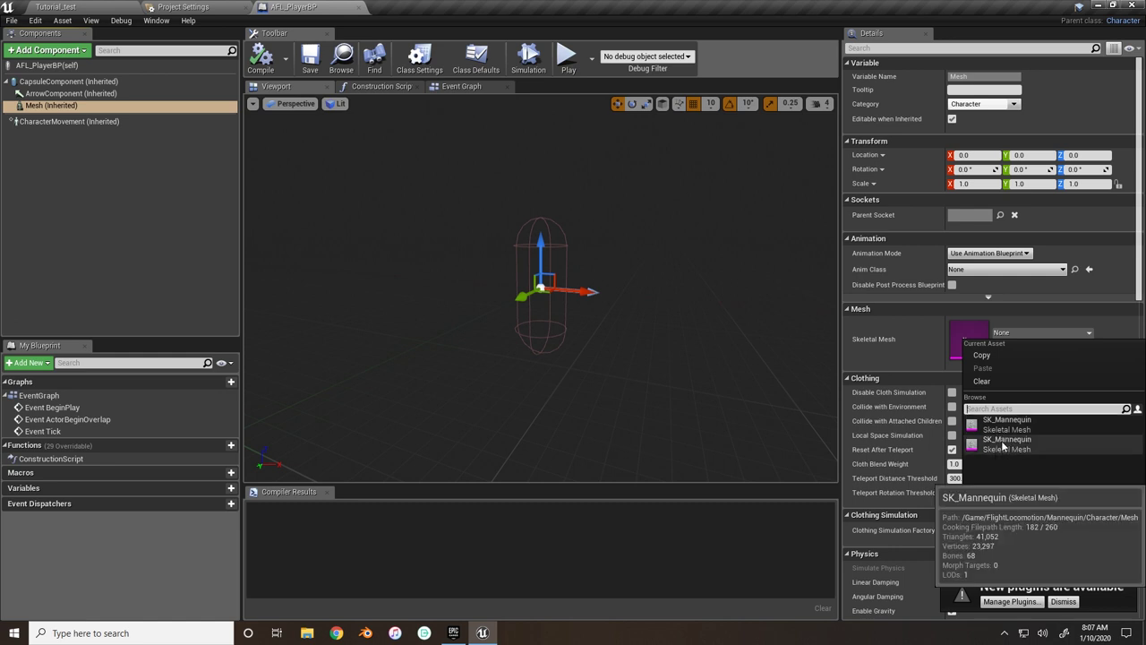
click(1003, 447)
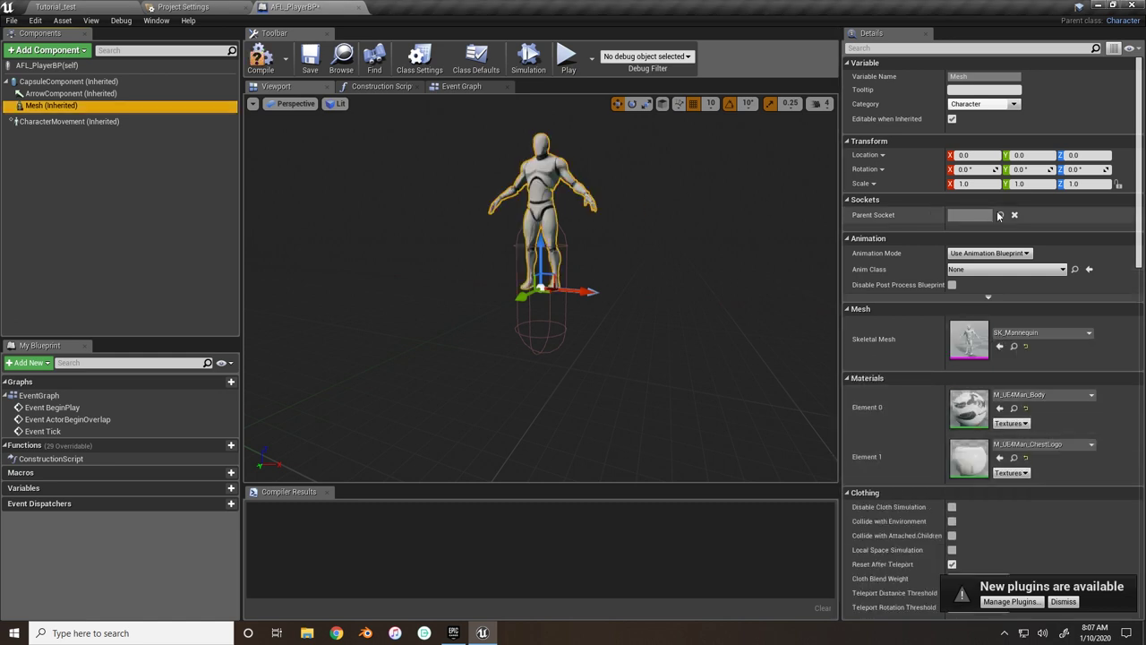
- Set the Mesh component's Z location to -90 and its Z rotation to -90°
click(1083, 154)
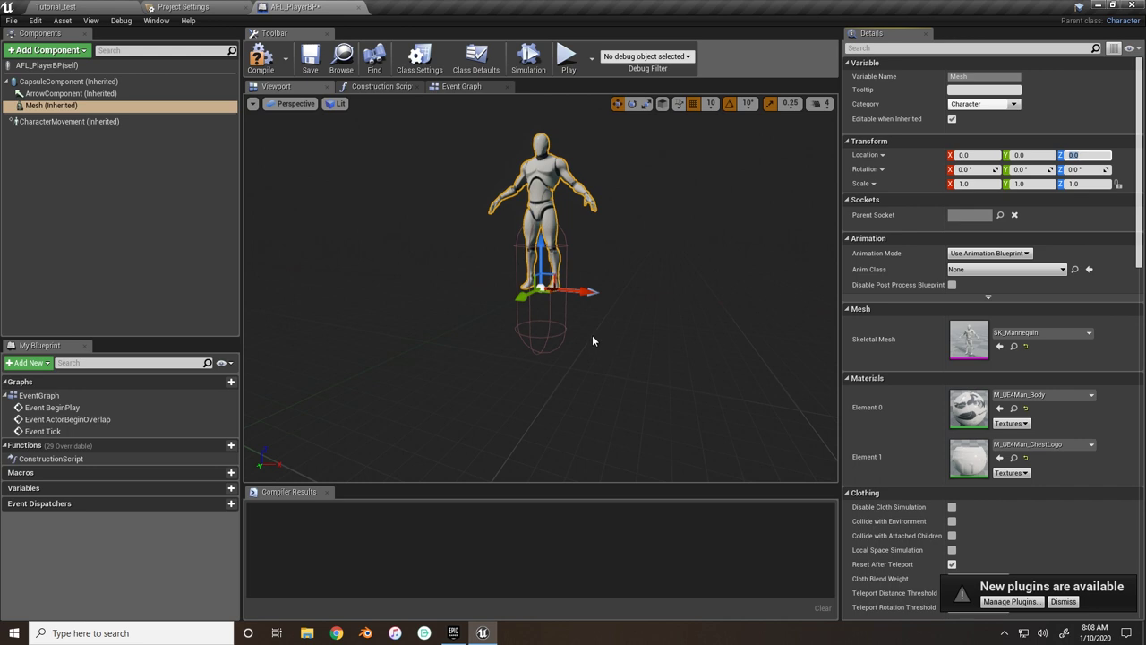
text(-90)
key(Return)
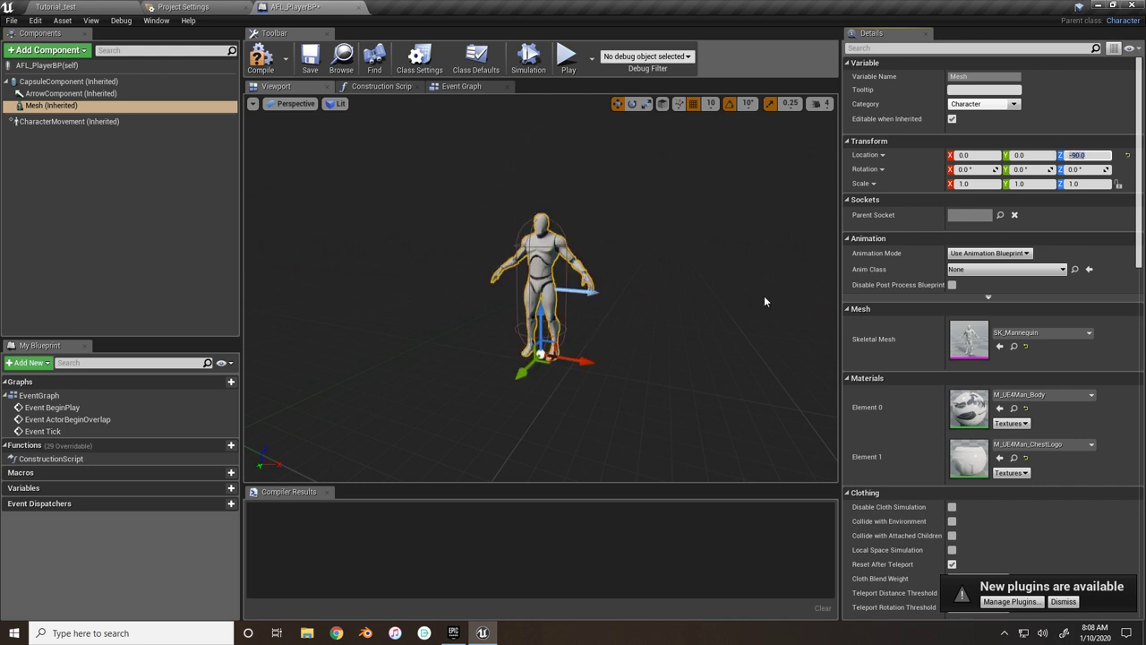
click(1081, 169)
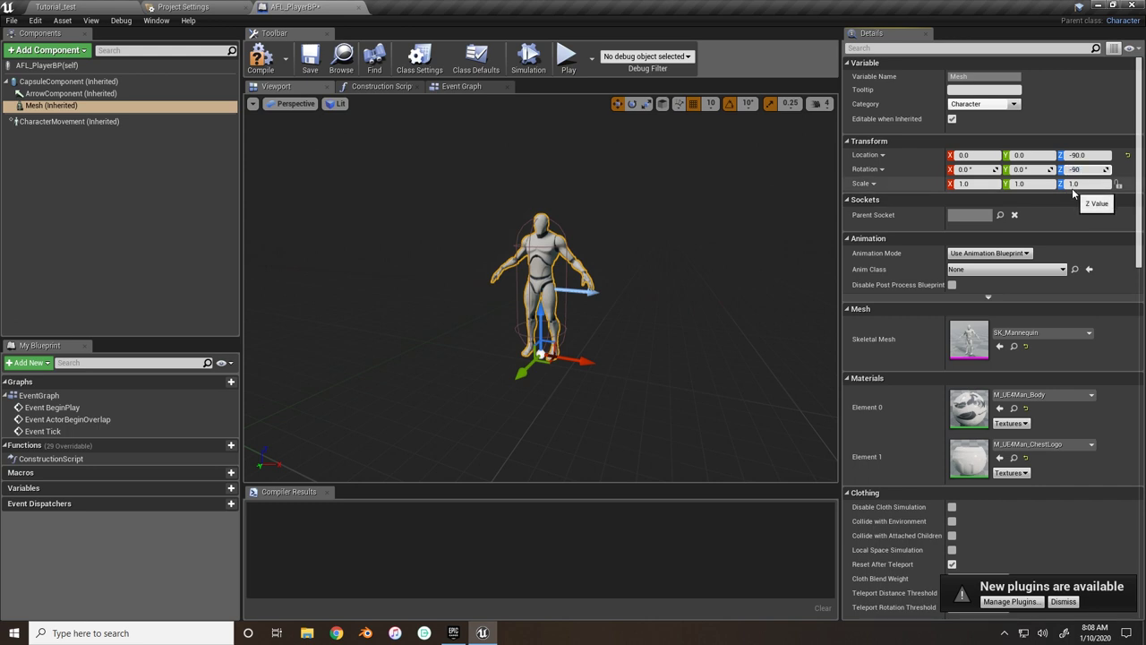
key(Return)
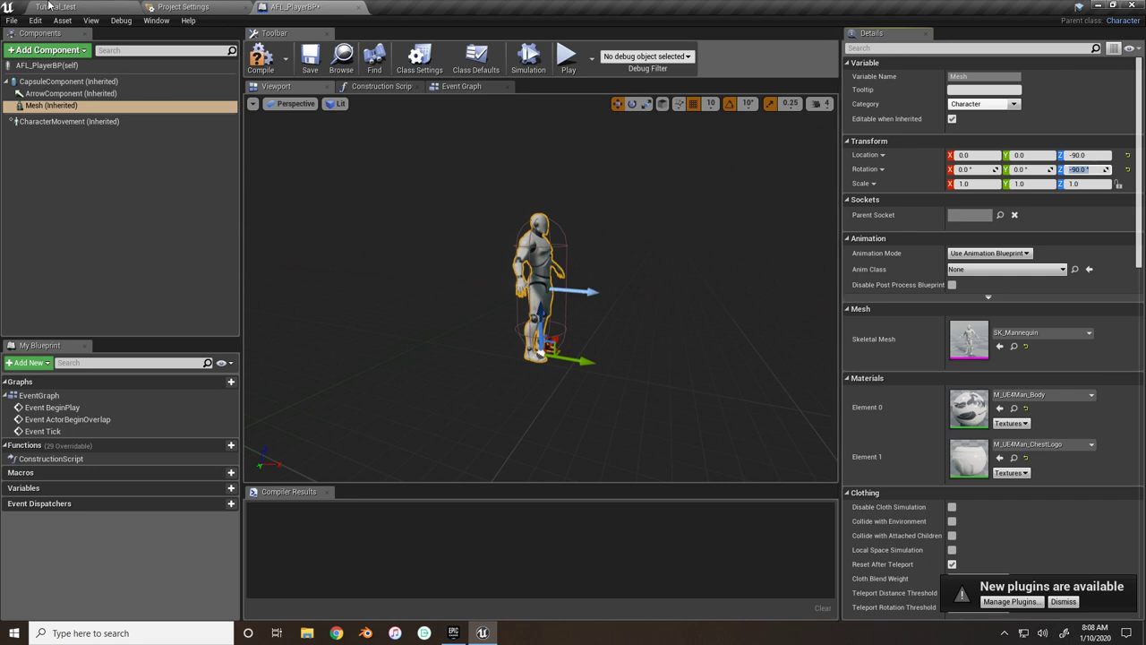
- Add a Spring Arm component to AFL_PlayerBP and name it CameraBoom
click(69, 50)
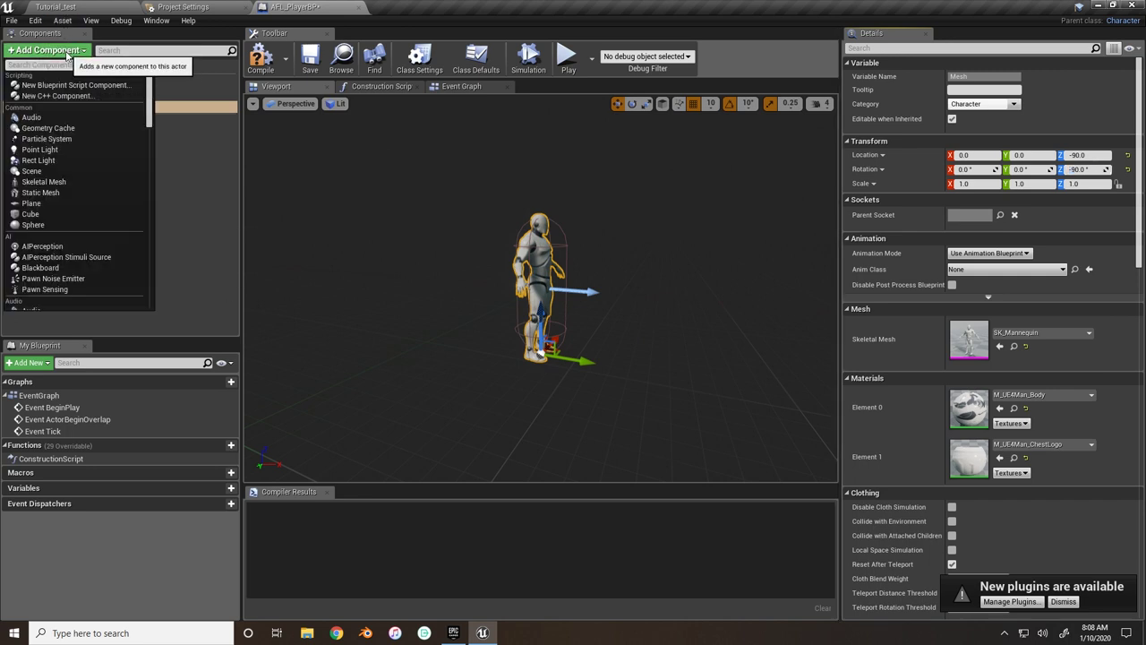
text(sprin)
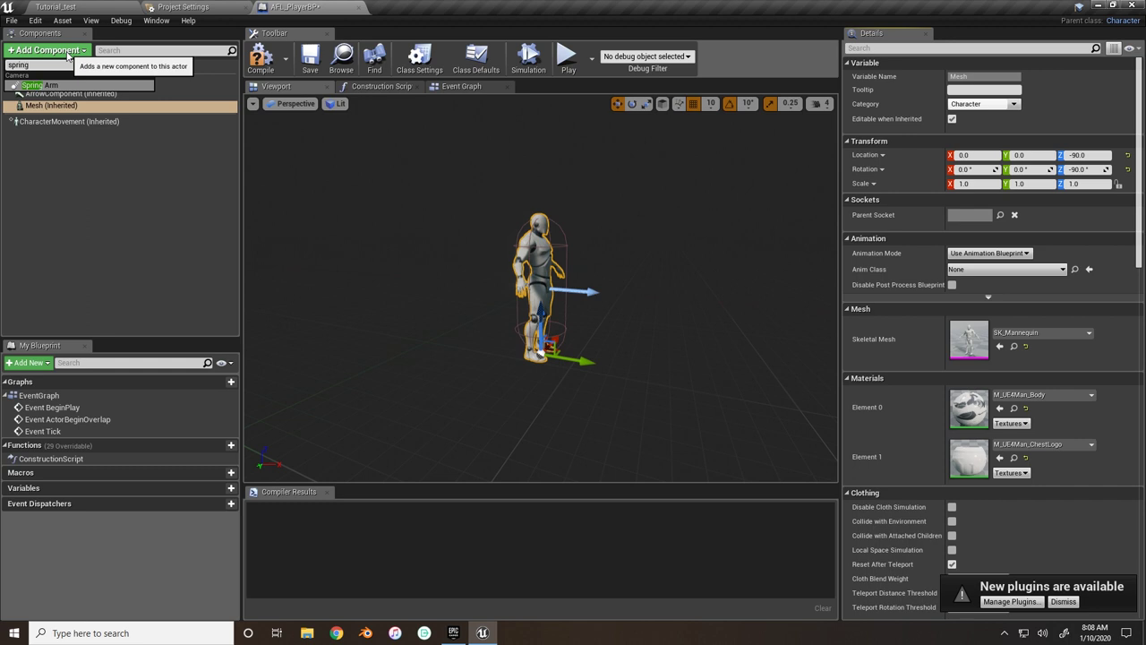
text(g)
click(54, 85)
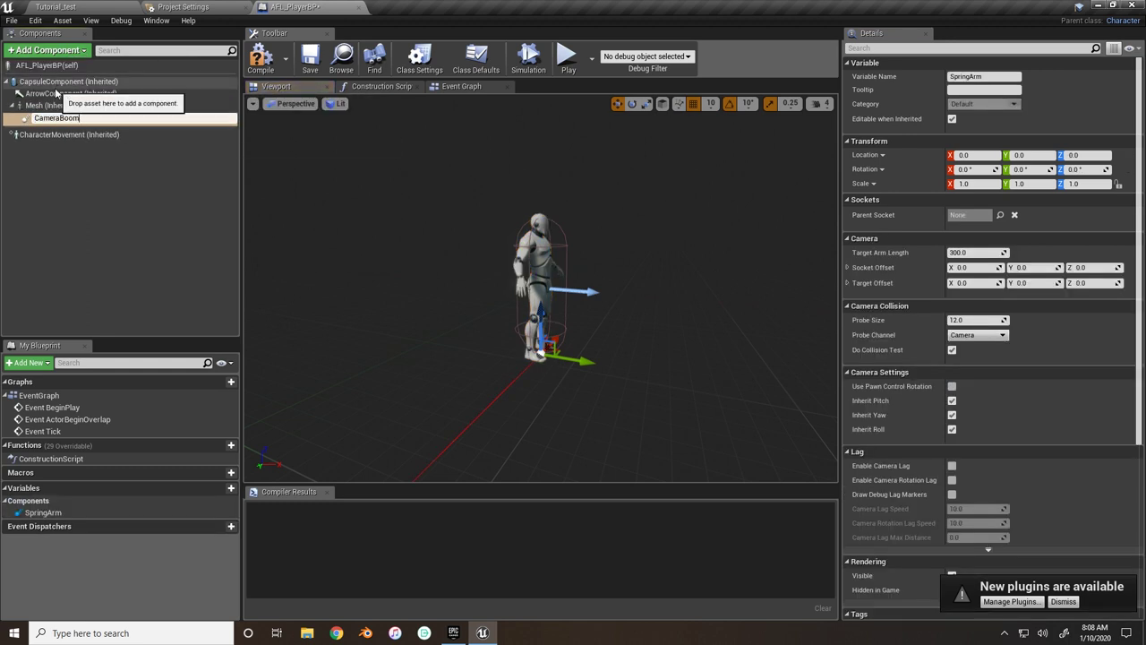
text(CameraBoom)
key(Return)
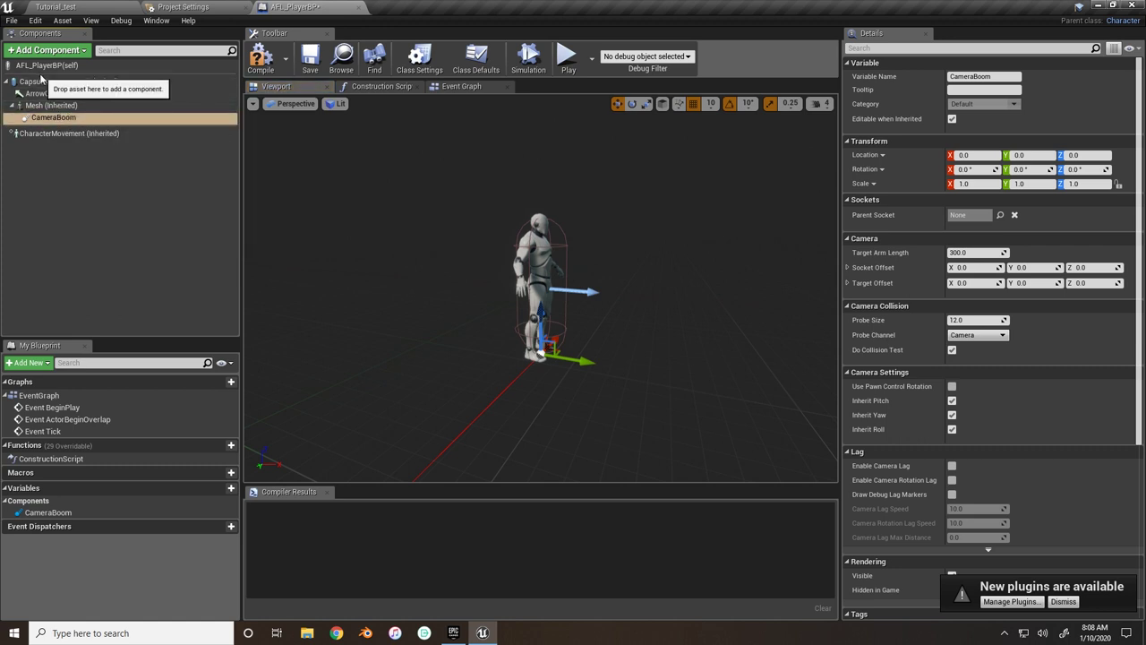
- Move CameraBoom out of the Mesh component so it is parented directly to CapsuleComponent
click(45, 118)
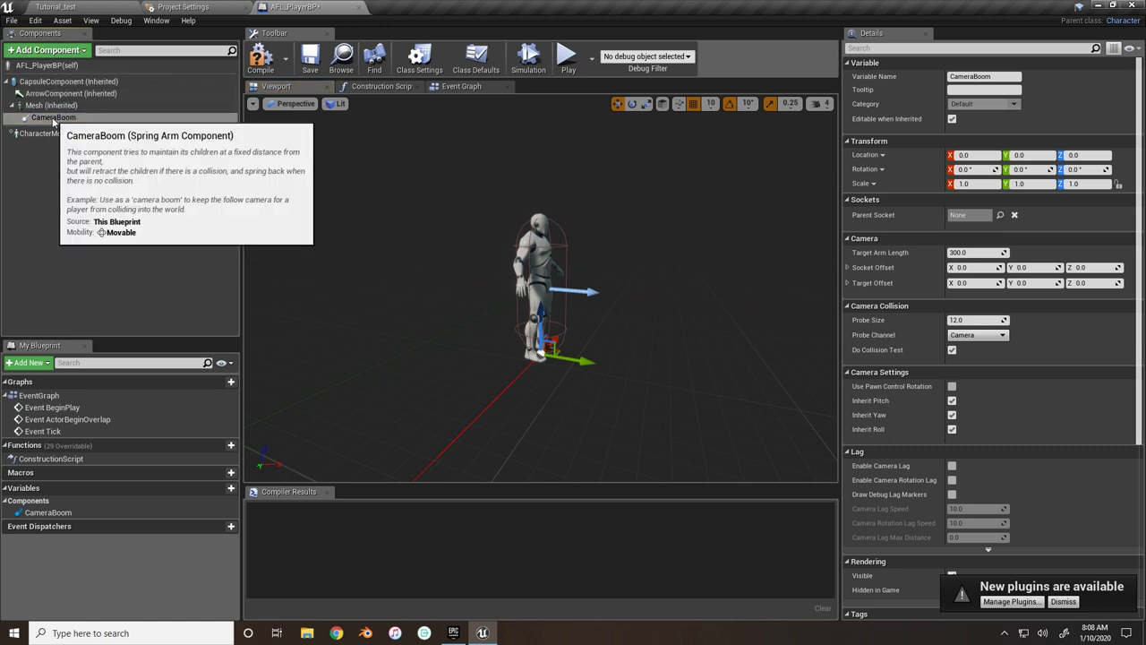
mouse_move(45, 117)
mouse_down()
mouse_move(49, 100)
mouse_move(52, 110)
mouse_up()
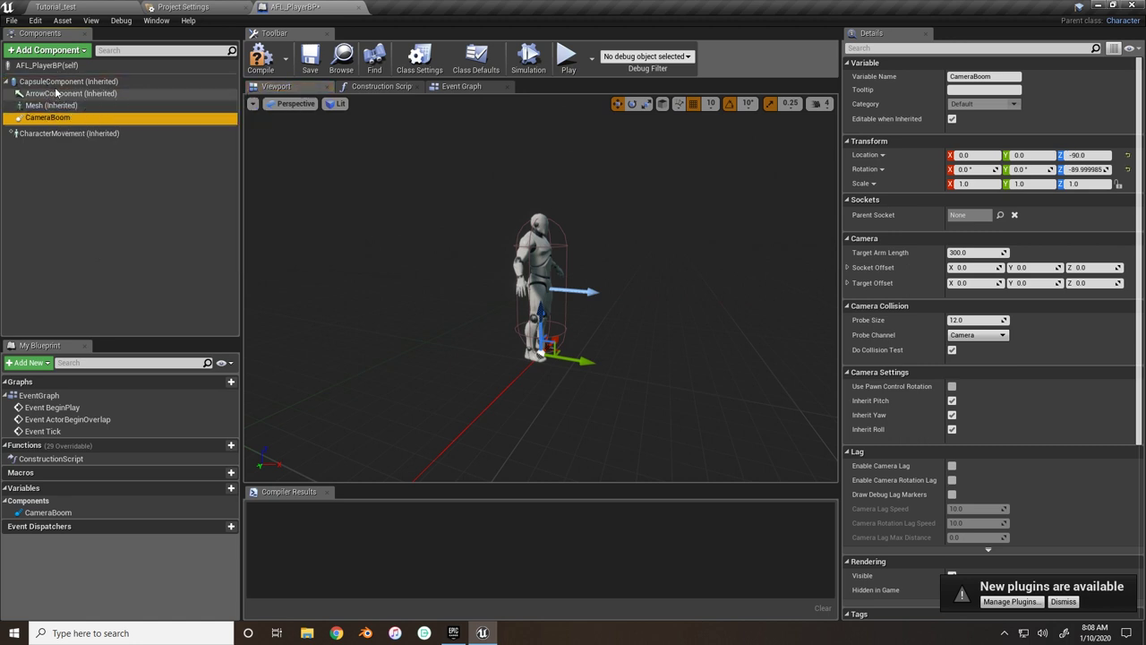
click(50, 105)
- Add a Camera component under CameraBoom and name it FollowCamera
click(47, 117)
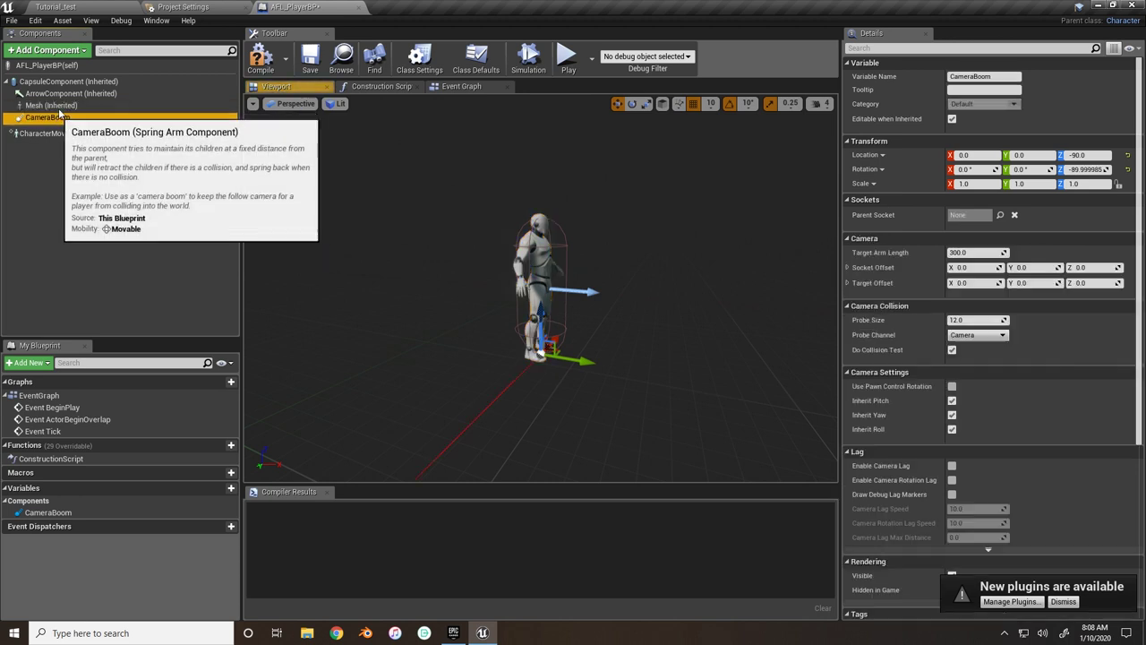
click(73, 52)
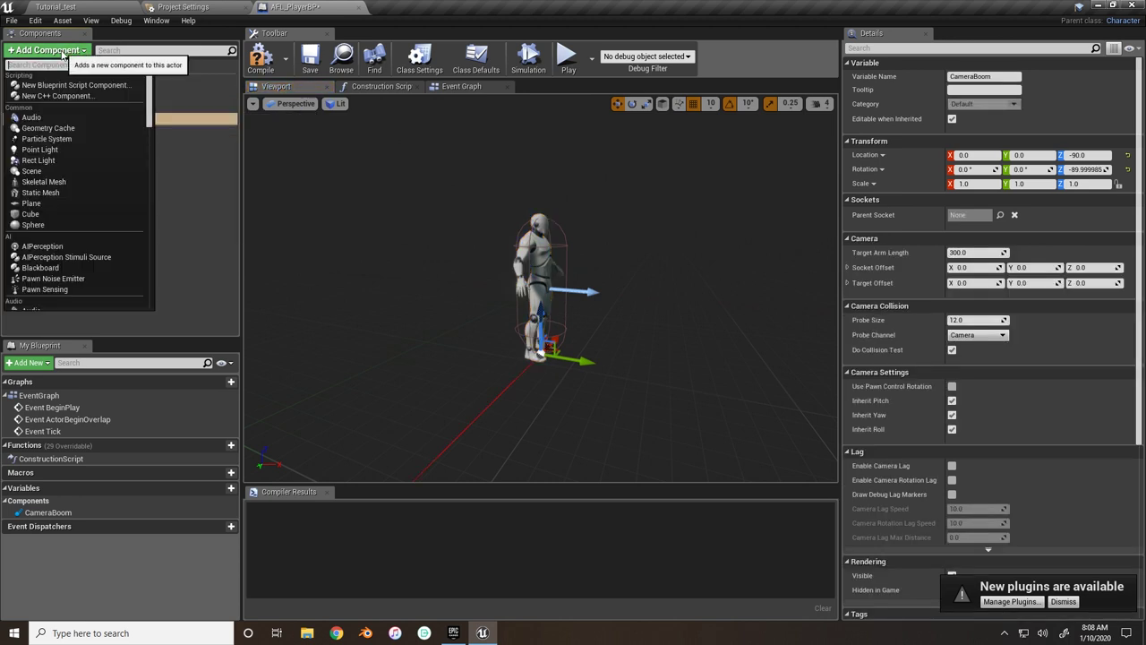
text(camera)
key(Return)
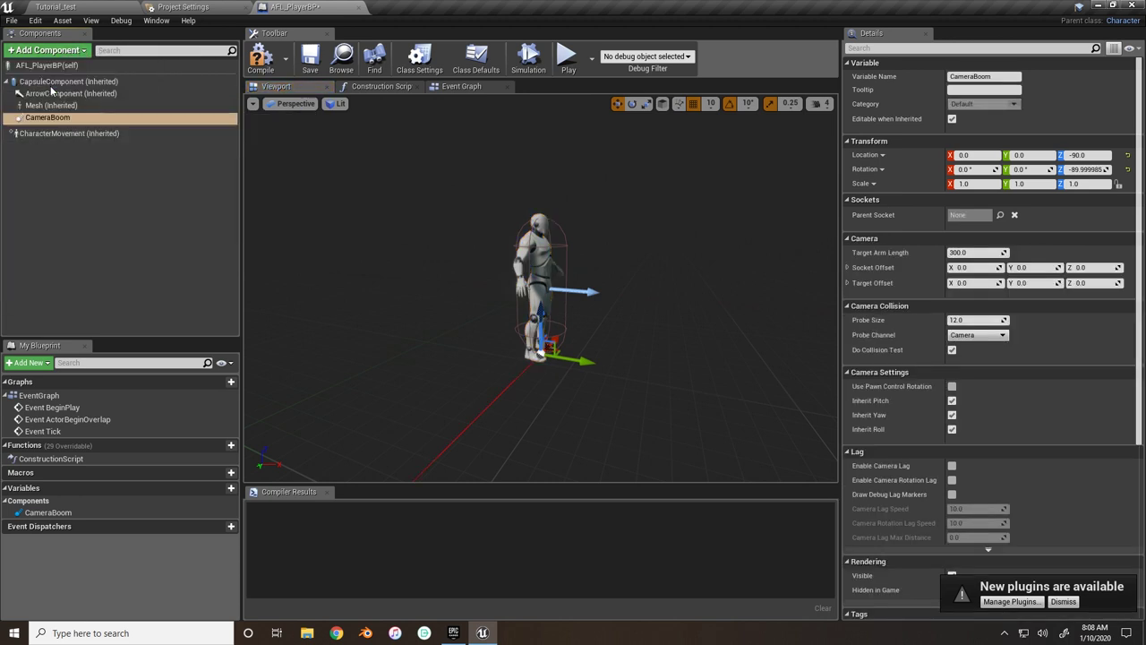
text(FollowC)
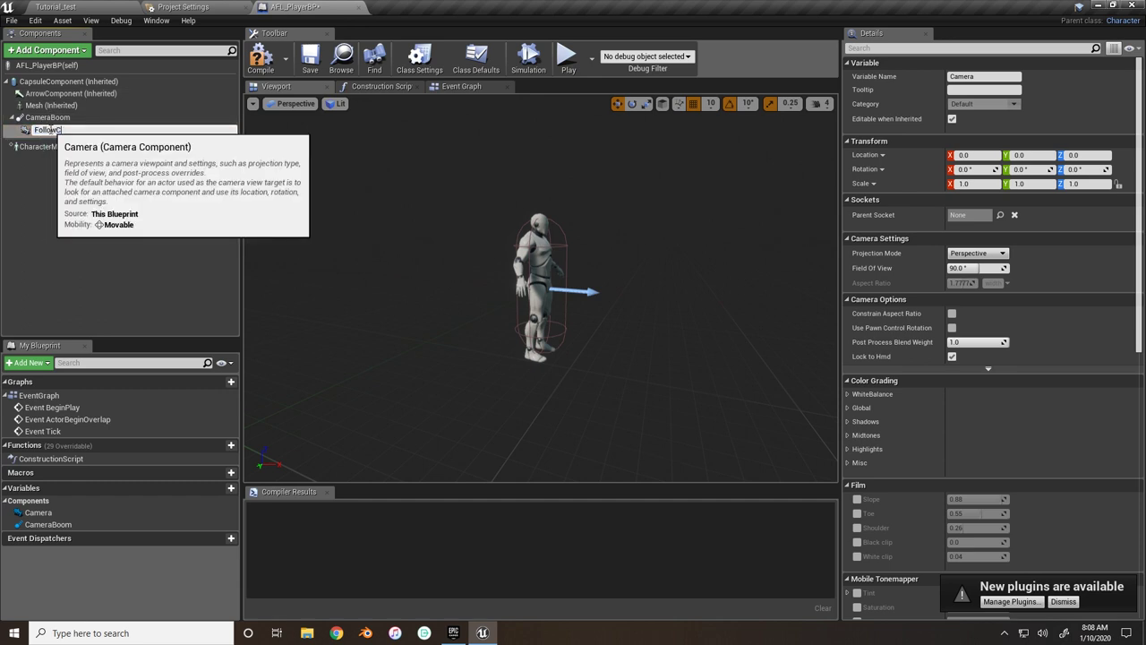
text(amera)
key(Return)
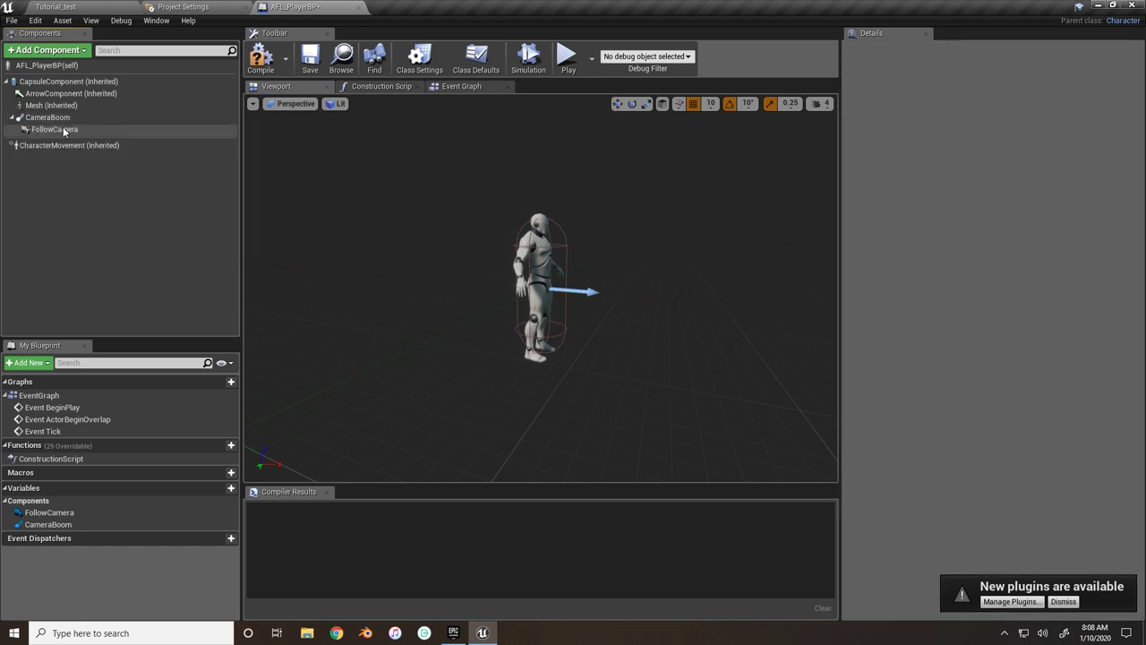
- Enable Use Pawn Control Rotation and Enable Camera Lag on CameraBoom
click(43, 129)
click(45, 117)
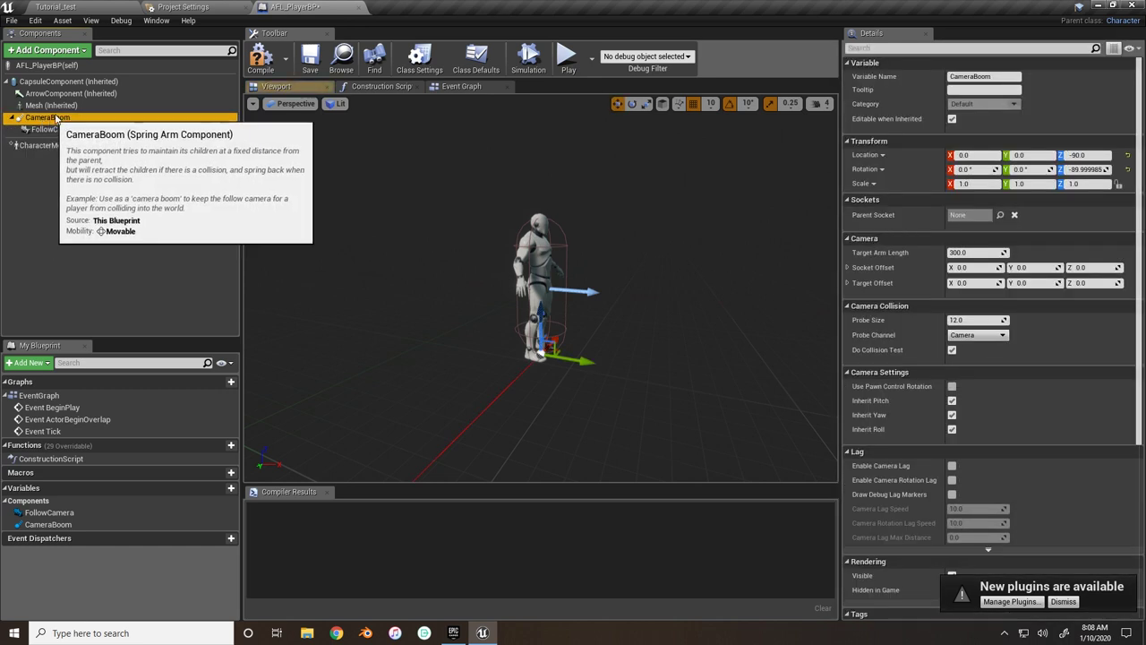
click(951, 385)
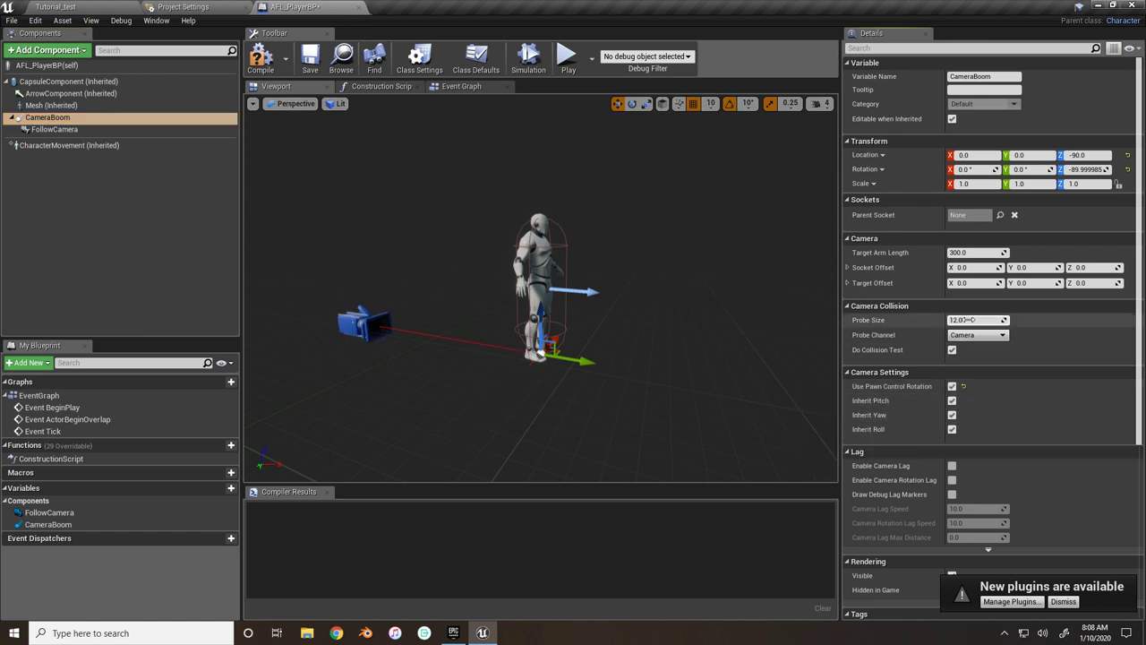
scroll(978, 367, down, 2)
click(952, 408)
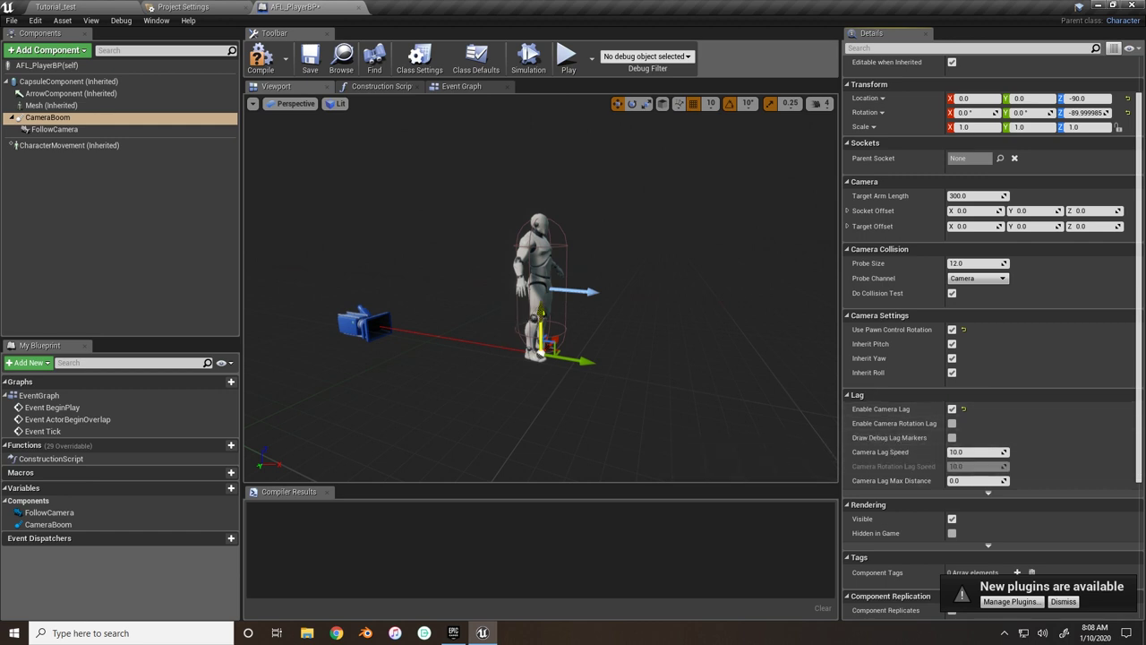
- Raise CameraBoom to a Z location of 30 in the viewport, then compile and save the blueprint
drag(540, 354, 530, 220)
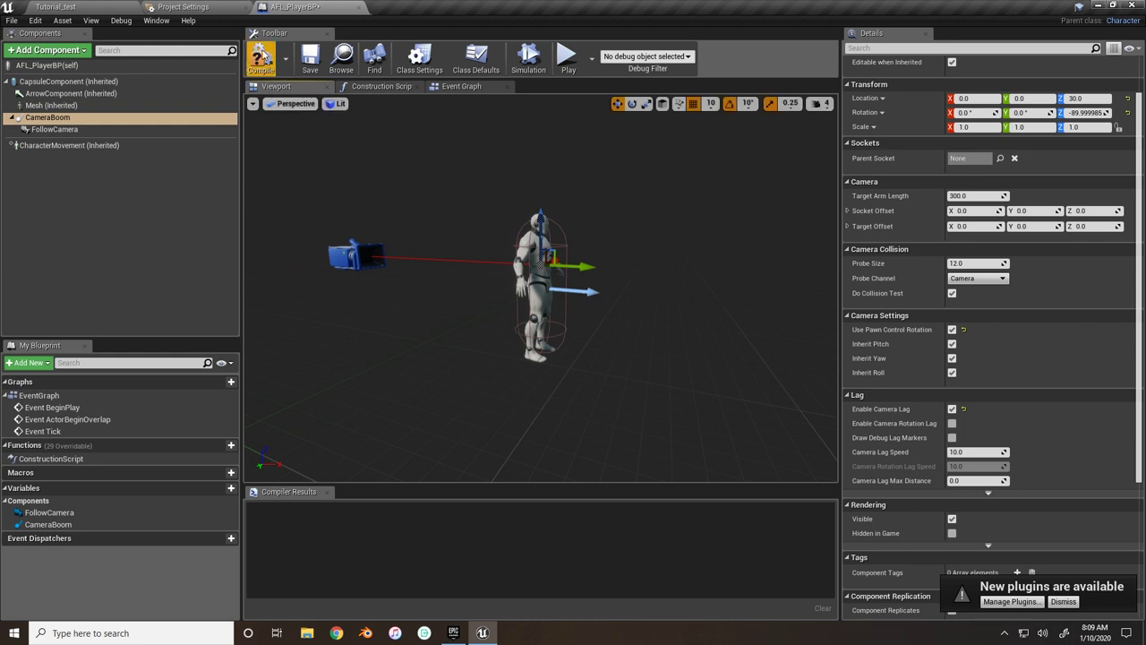
click(261, 58)
click(314, 61)
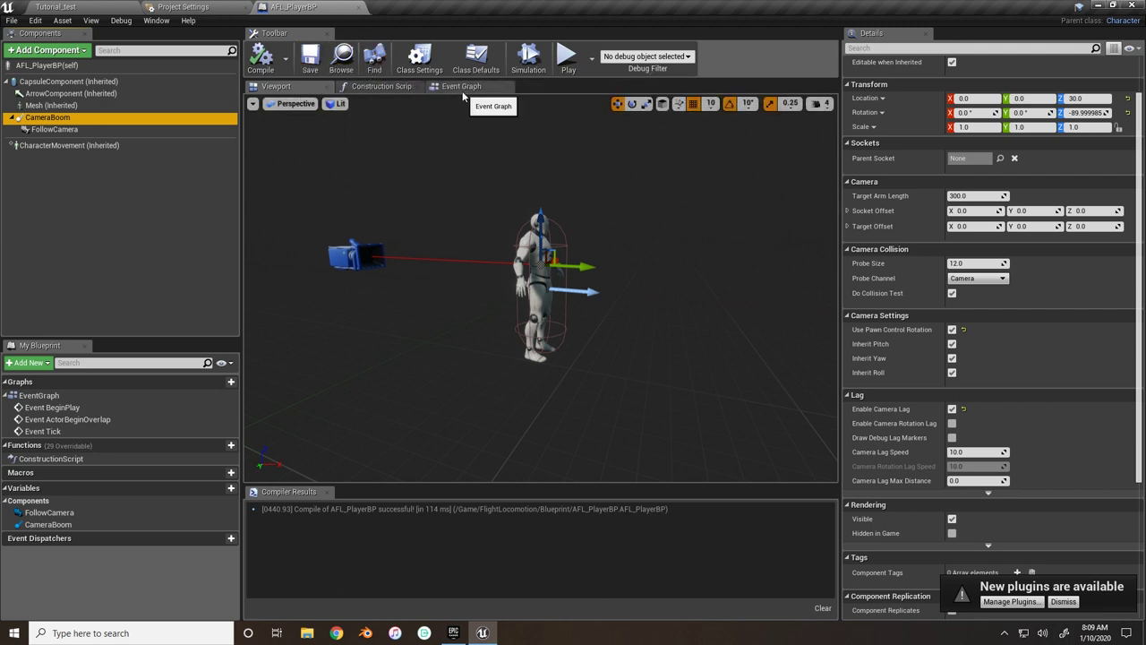
- Delete the default BeginPlay, ActorBeginOverlap and Tick event nodes from AFL_PlayerBP's Event Graph and compile the blueprint
click(461, 87)
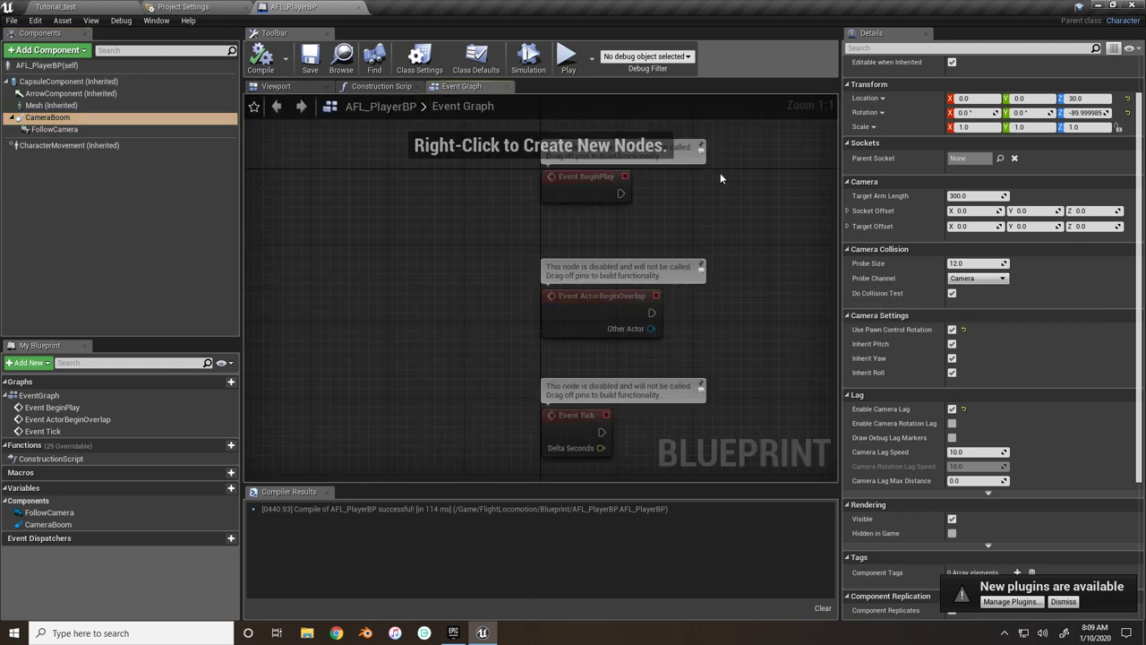
drag(720, 177, 500, 449)
key(Delete)
scroll(559, 385, down, 2)
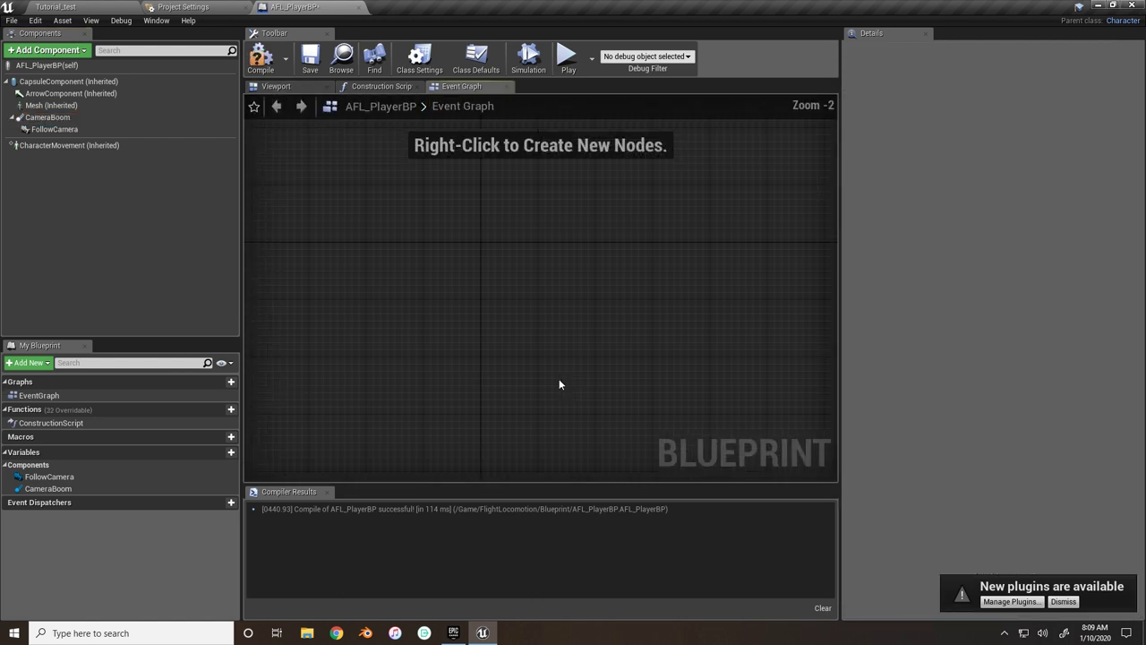
scroll(560, 385, down, 2)
click(260, 59)
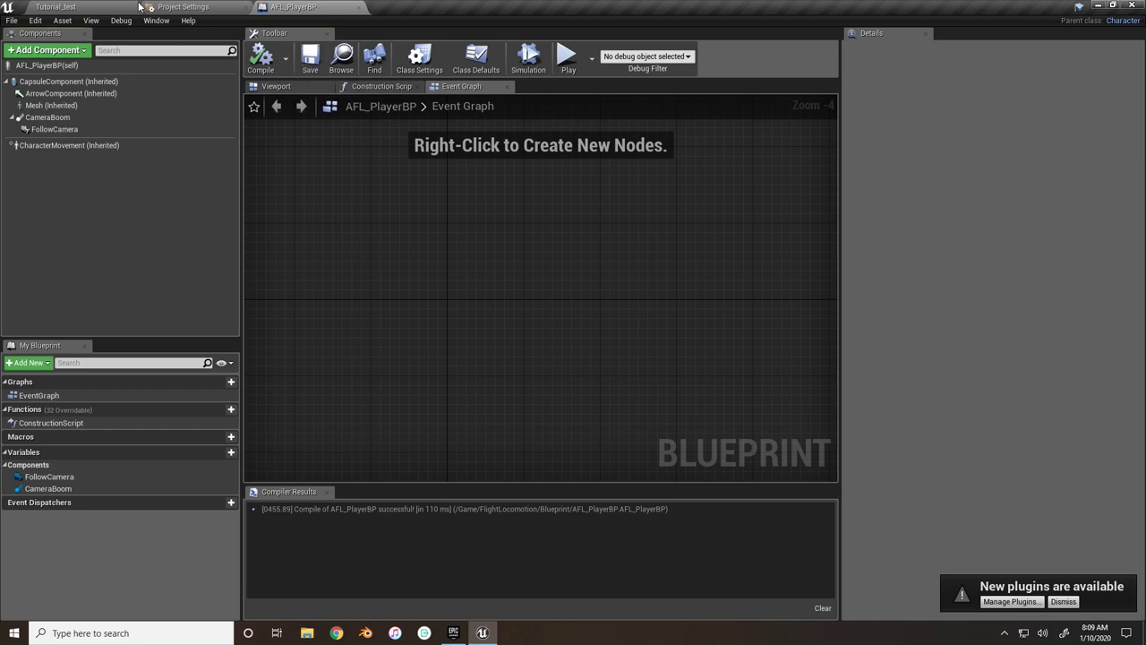
- Open the ThirdPersonCharacter blueprint from the ThirdPersonBP Blueprints folder of the Tutorial_test level's project content
click(138, 6)
click(134, 267)
click(65, 266)
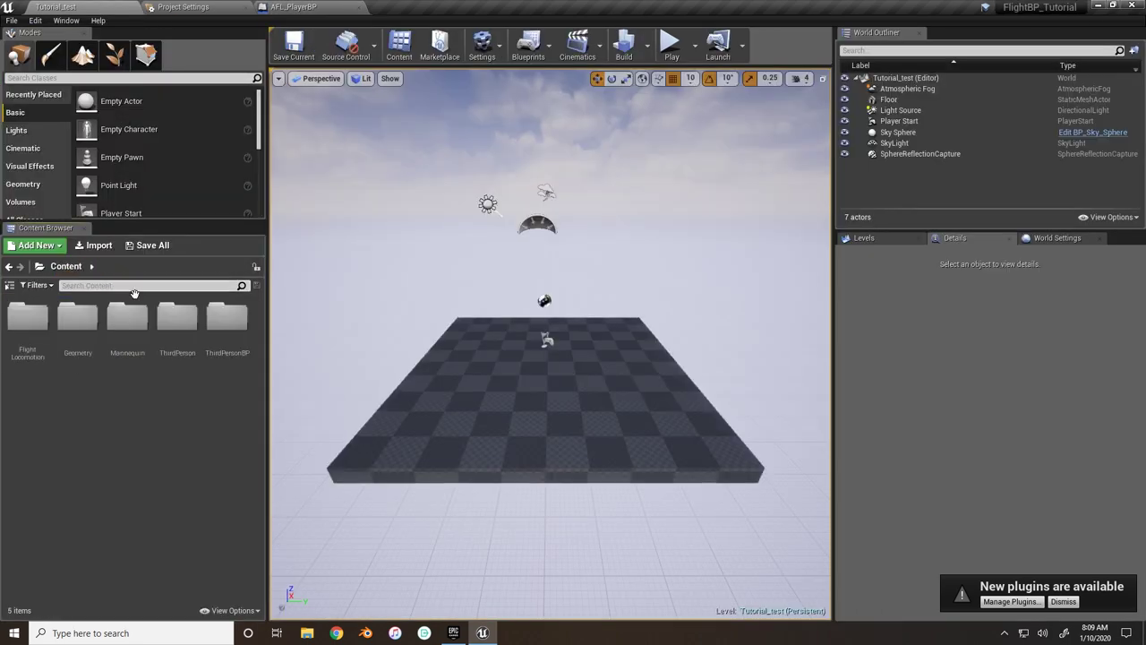
double_click(221, 336)
double_click(27, 320)
click(26, 327)
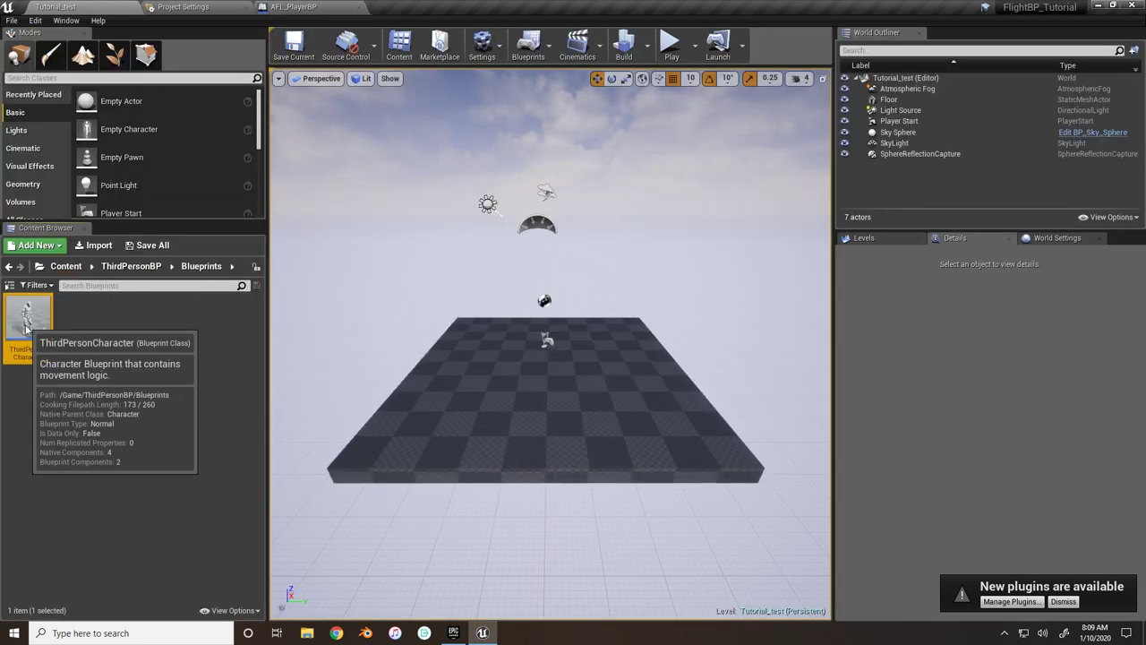
double_click(27, 327)
scroll(517, 253, down, 4)
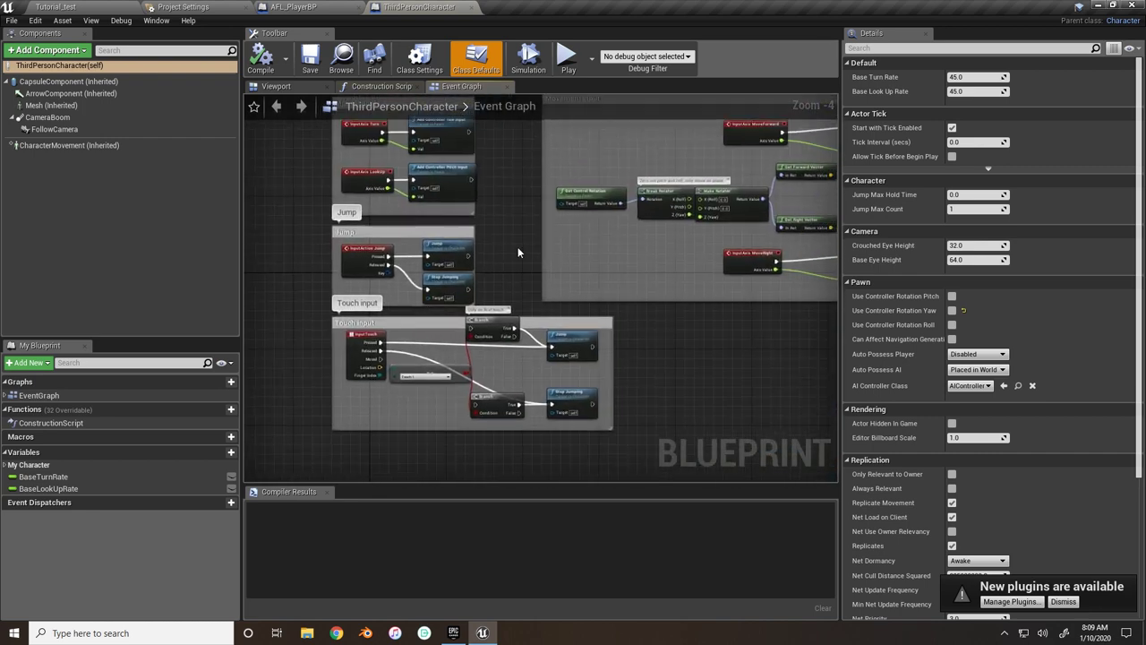
- Gather the Mouse input, Movement input and Jump comment groups together in ThirdPersonCharacter's Event Graph, away from the other groups
right_drag(517, 252, 467, 280)
drag(377, 270, 681, 342)
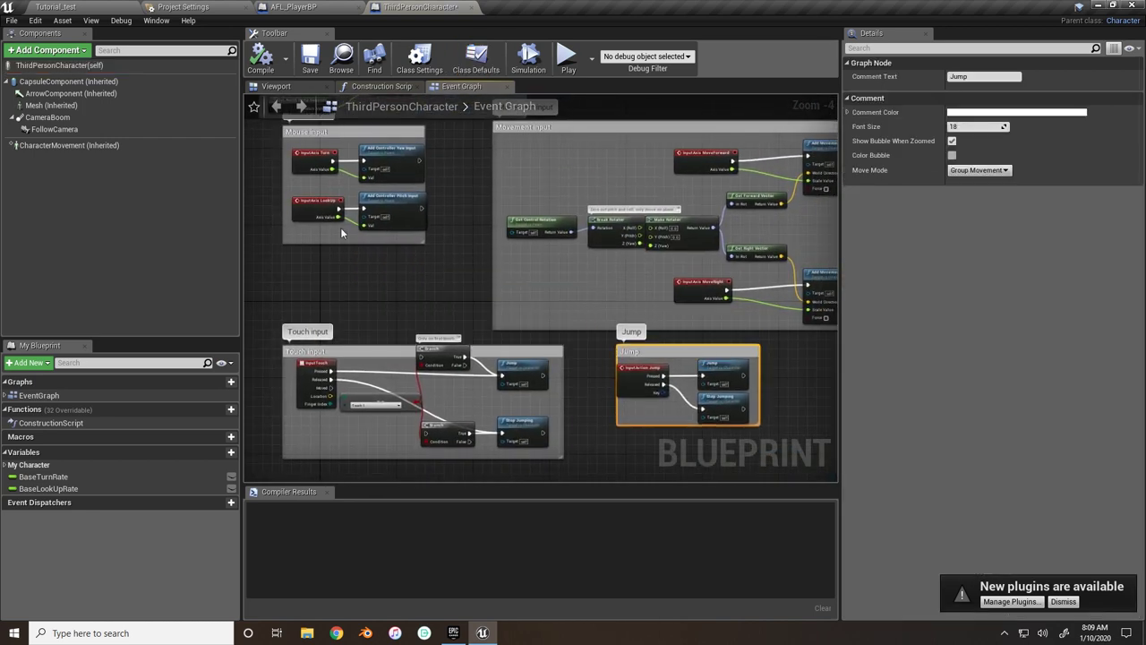
right_drag(340, 227, 285, 221)
drag(288, 199, 761, 242)
right_drag(652, 333, 509, 253)
scroll(509, 252, down, 2)
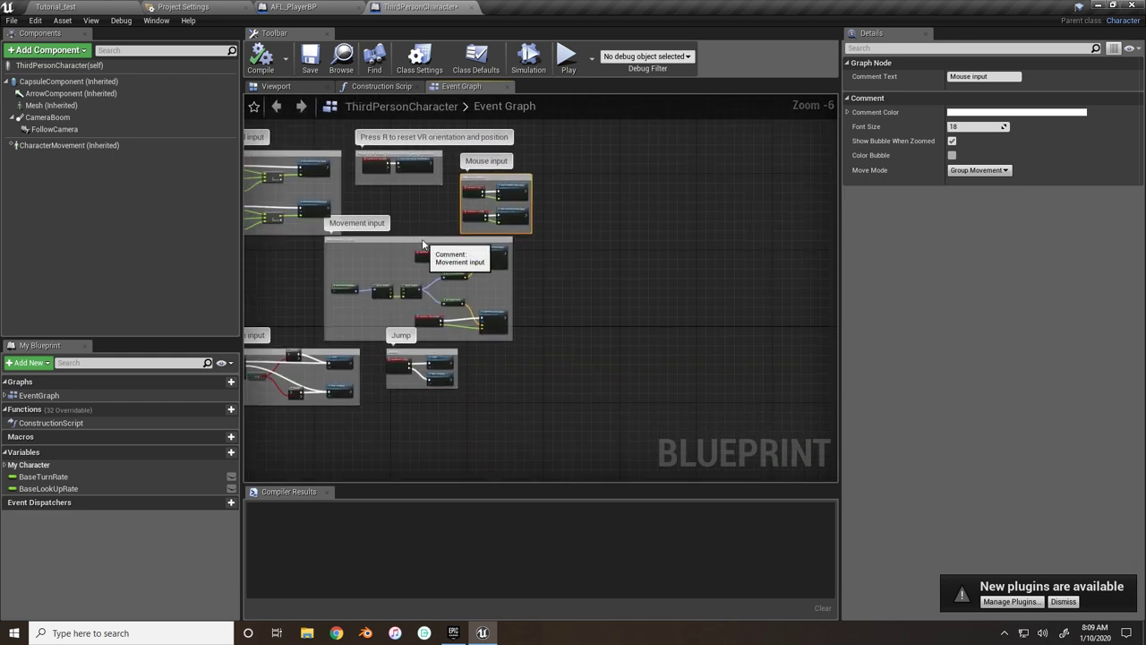
drag(422, 238, 557, 240)
drag(414, 353, 487, 358)
- Copy the Mouse input, Movement input and Jump groups into AFL_PlayerBP's Event Graph and compile the blueprint
drag(453, 168, 697, 411)
click(296, 6)
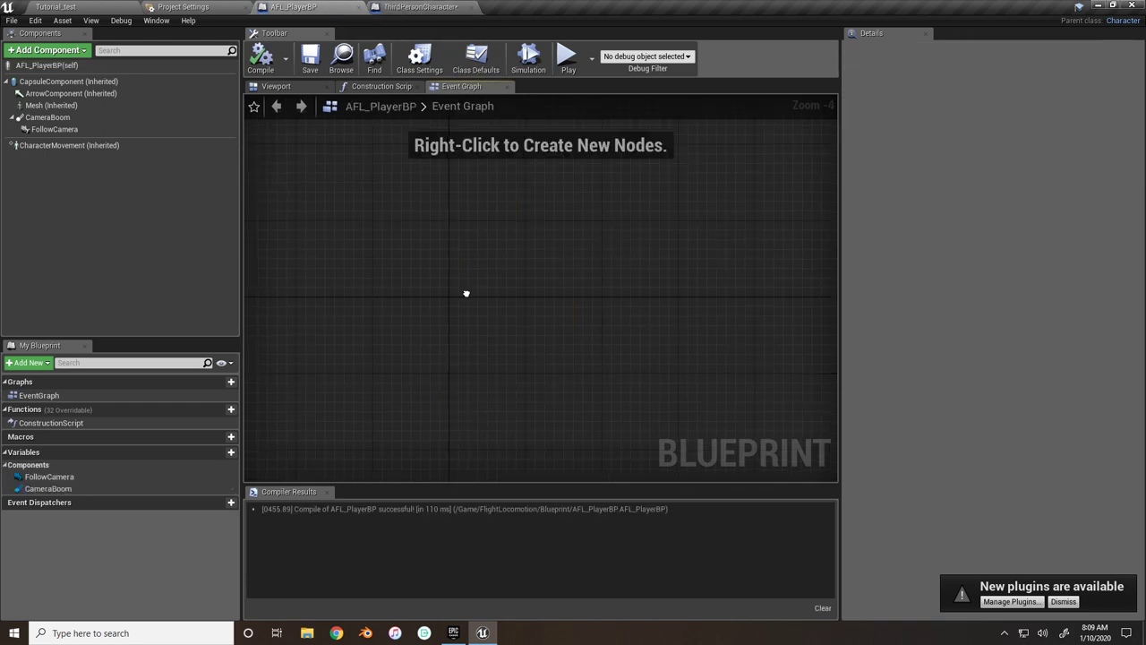
key(ctrl+v)
scroll(465, 204, down, 1)
scroll(465, 204, down, 2)
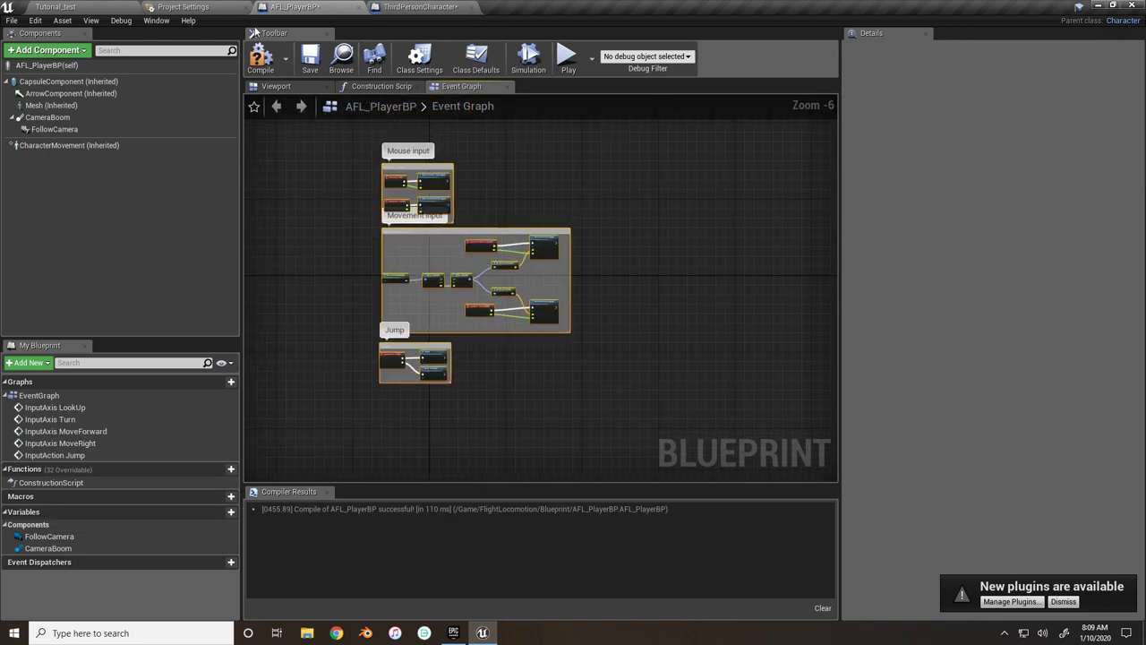
click(260, 59)
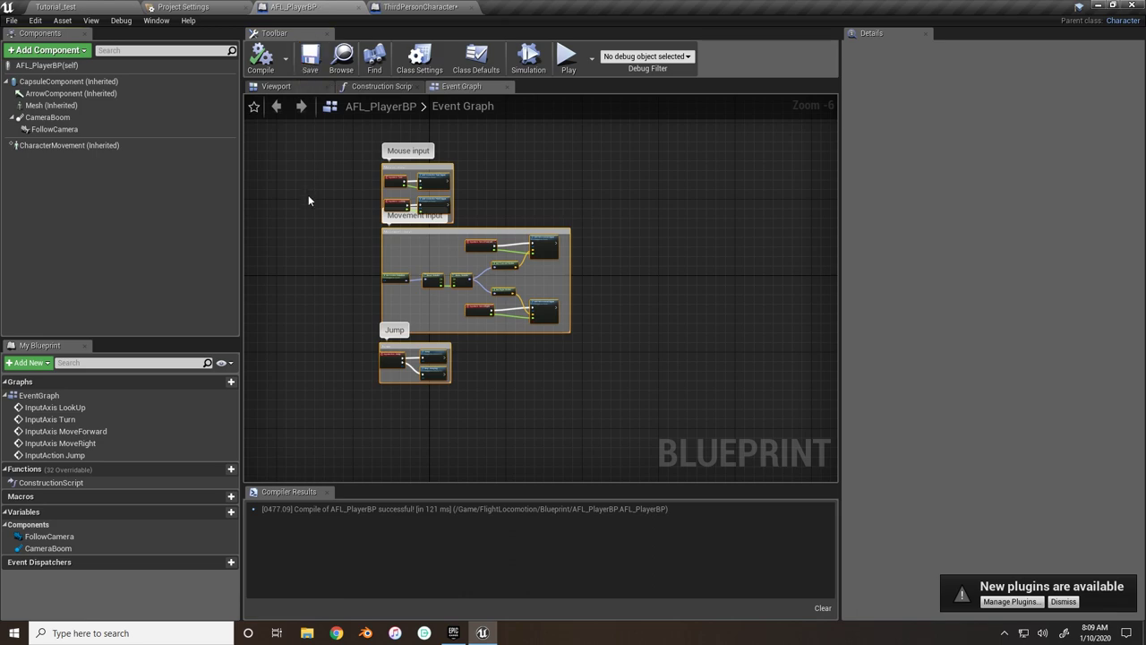
- Add a Boolean variable named FlightPressed to AFL_PlayerBP
click(220, 511)
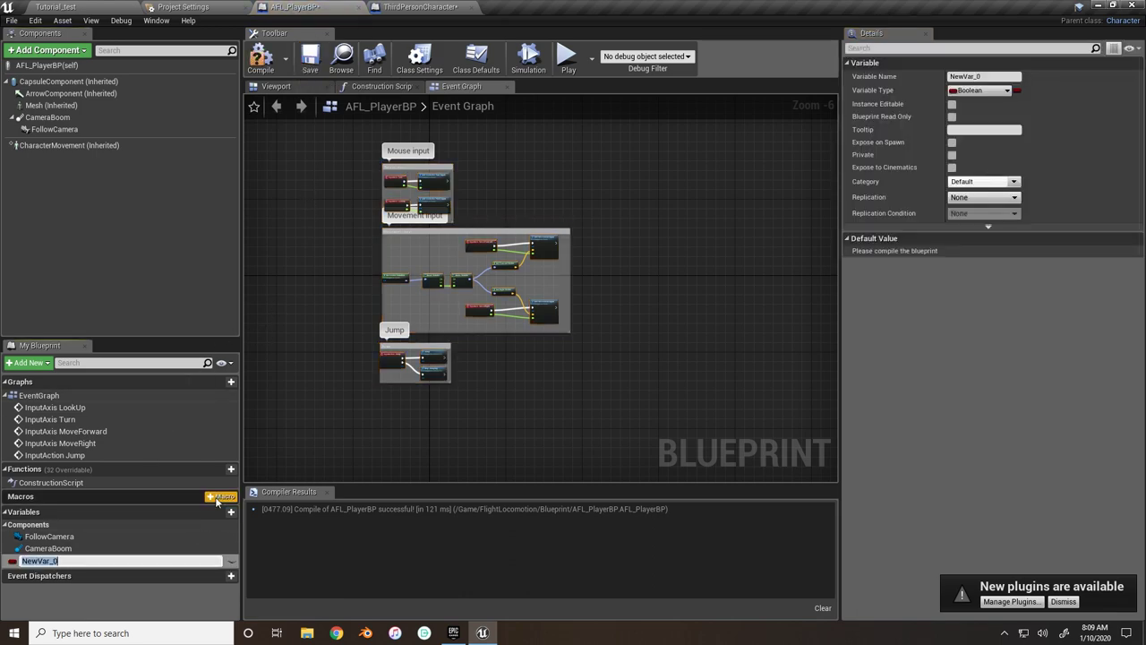
text(FlightPressed)
key(Return)
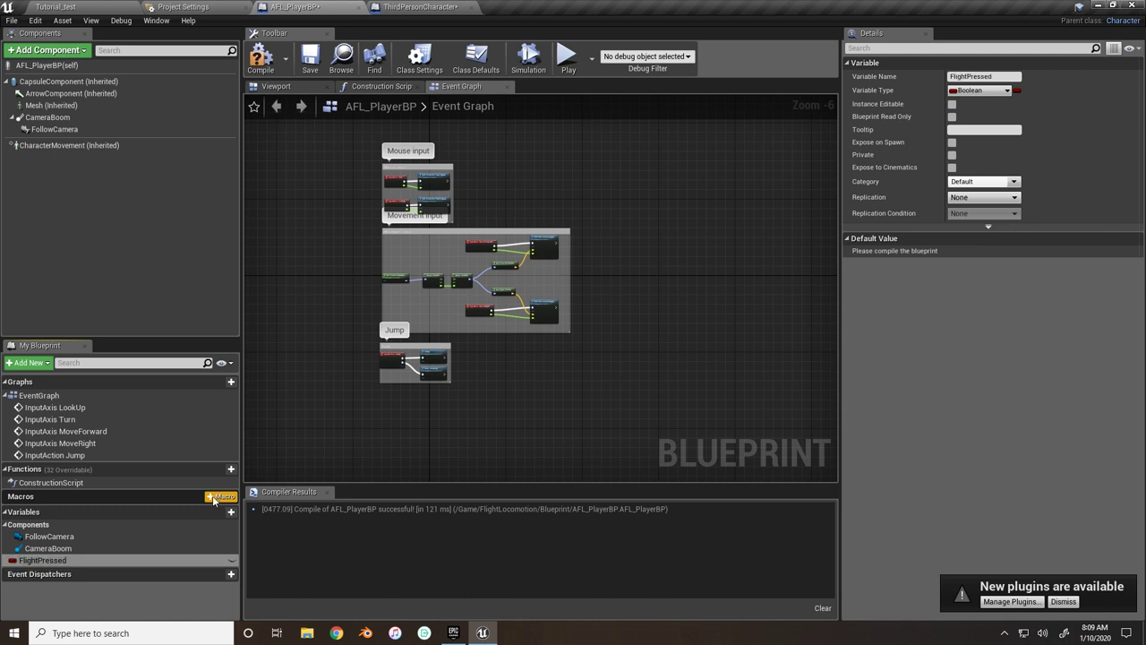
- Arrange the Jump and Mouse input groups side by side beneath the Movement input group and compile the blueprint
right_drag(427, 345, 416, 398)
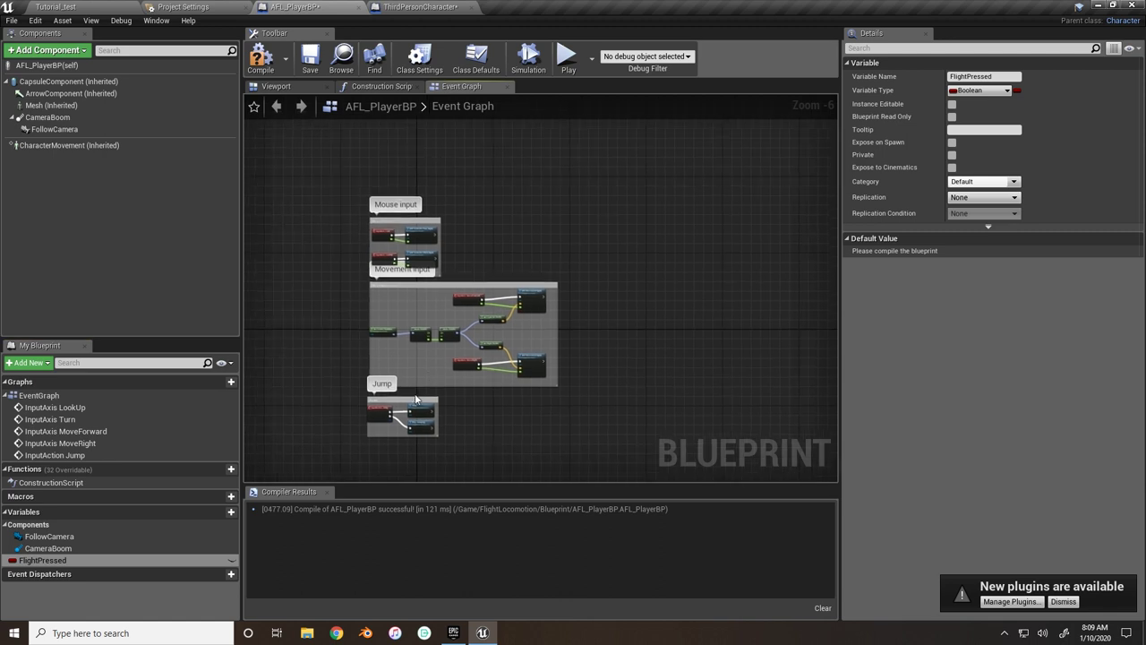
drag(397, 405, 401, 411)
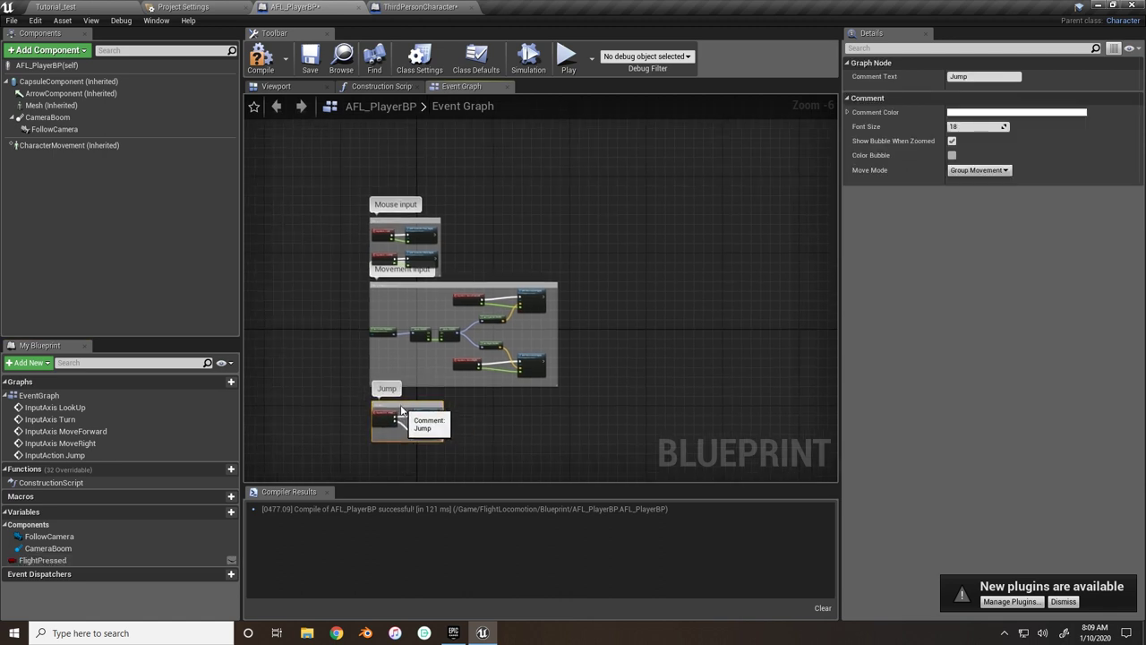
drag(408, 218, 486, 402)
scroll(465, 361, up, 2)
scroll(465, 361, up, 1)
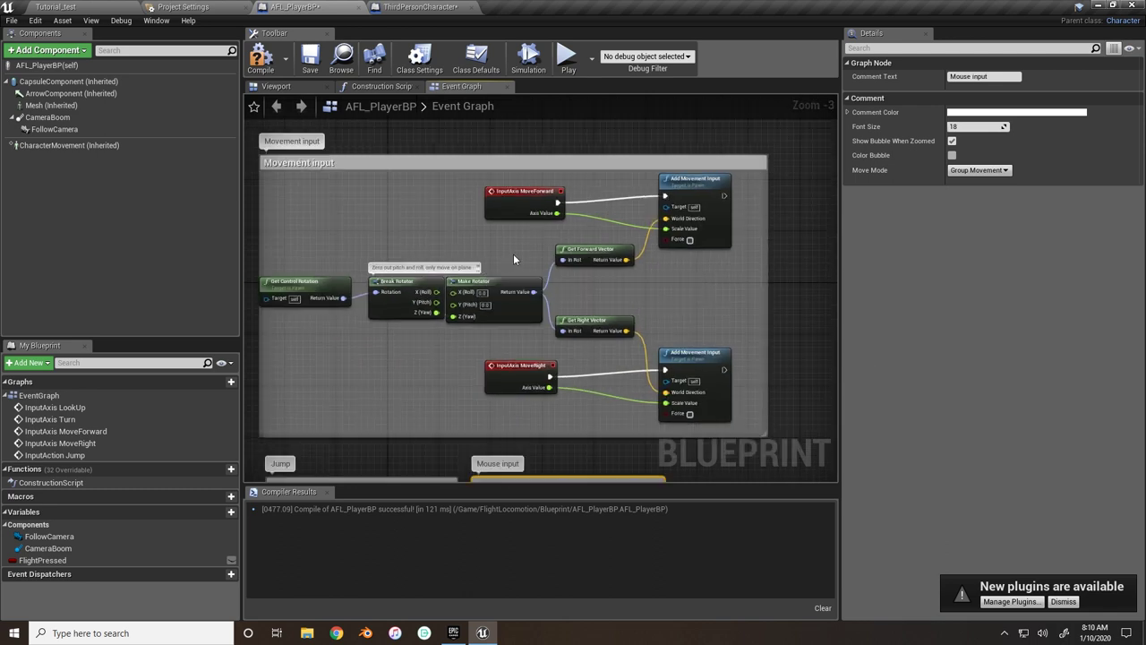
right_drag(512, 264, 493, 255)
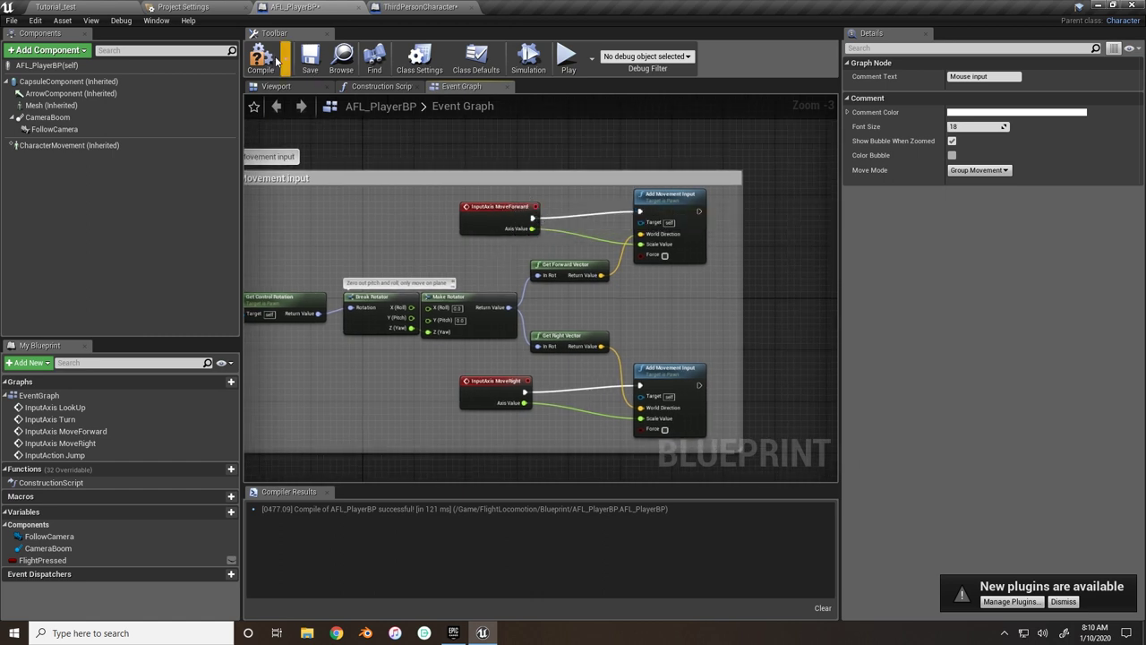
- Save the ThirdPersonCharacter blueprint and close it
click(401, 8)
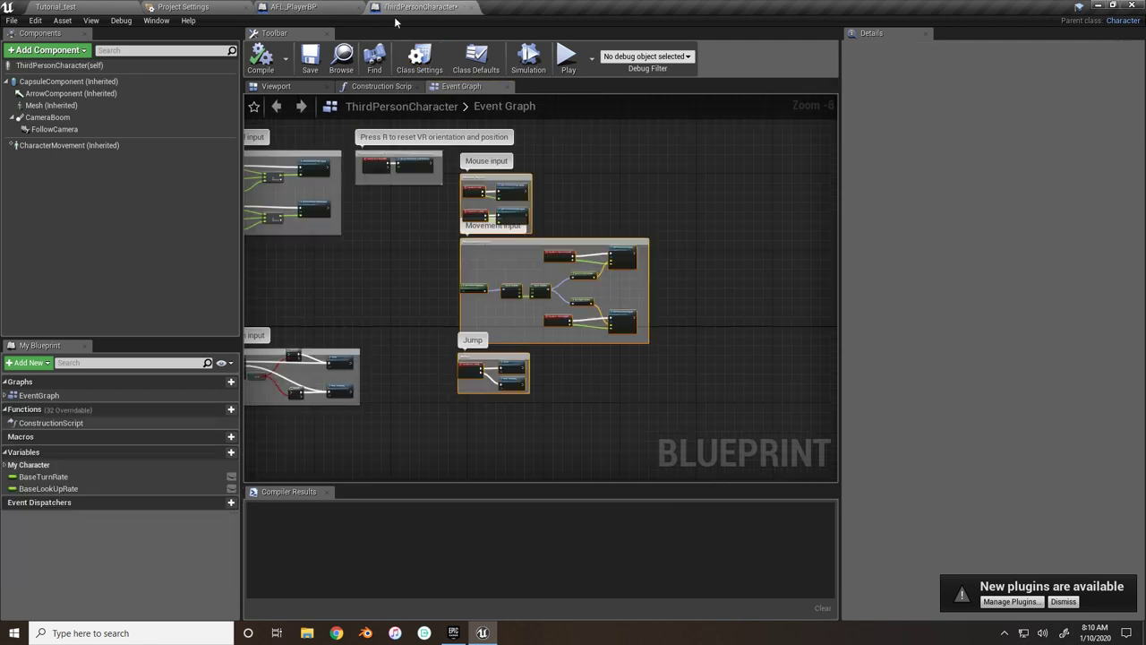
click(320, 58)
click(455, 7)
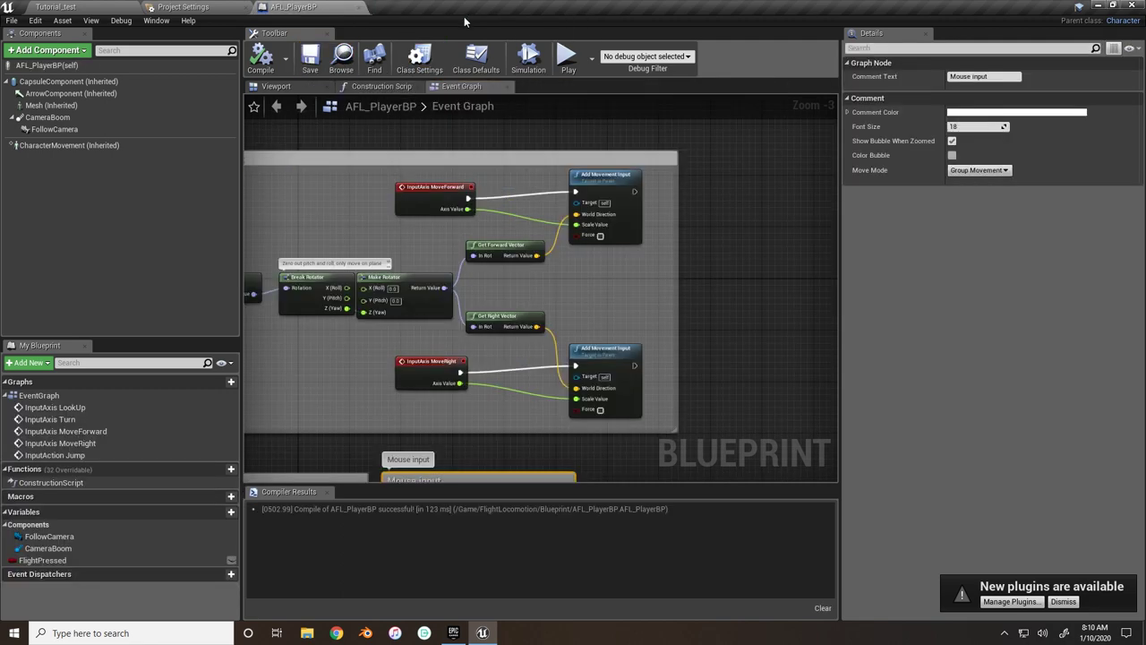
- Move the InputAxis MoveForward node slightly away from its Add Movement Input node and compile AFL_PlayerBP
right_drag(460, 154, 460, 214)
click(448, 250)
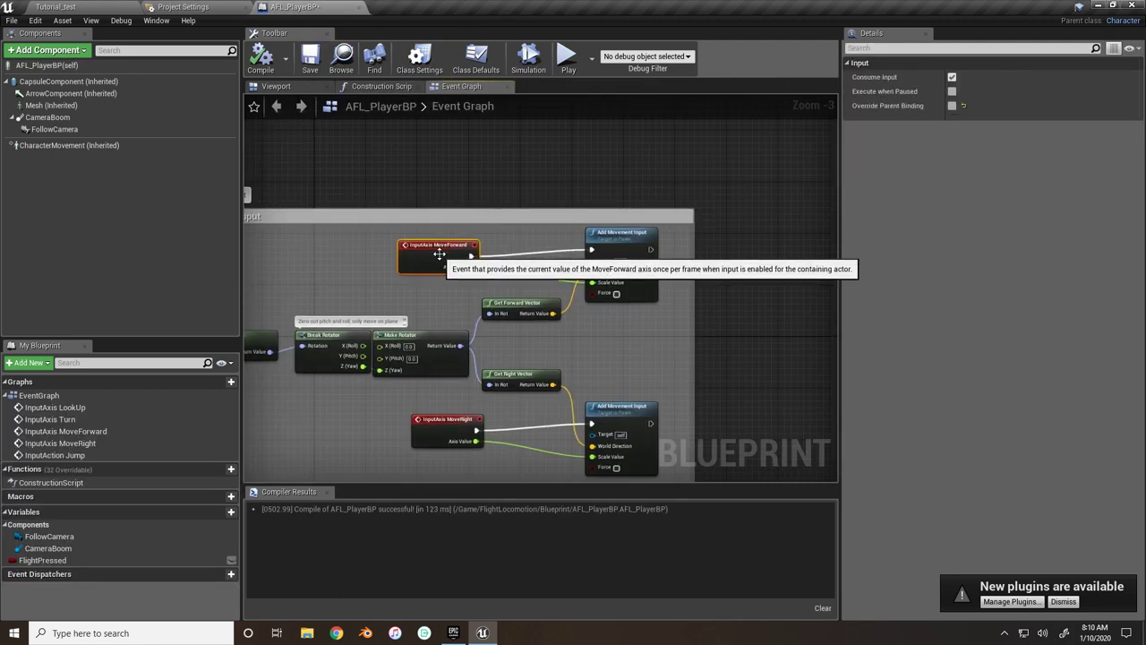
right_drag(452, 255, 412, 256)
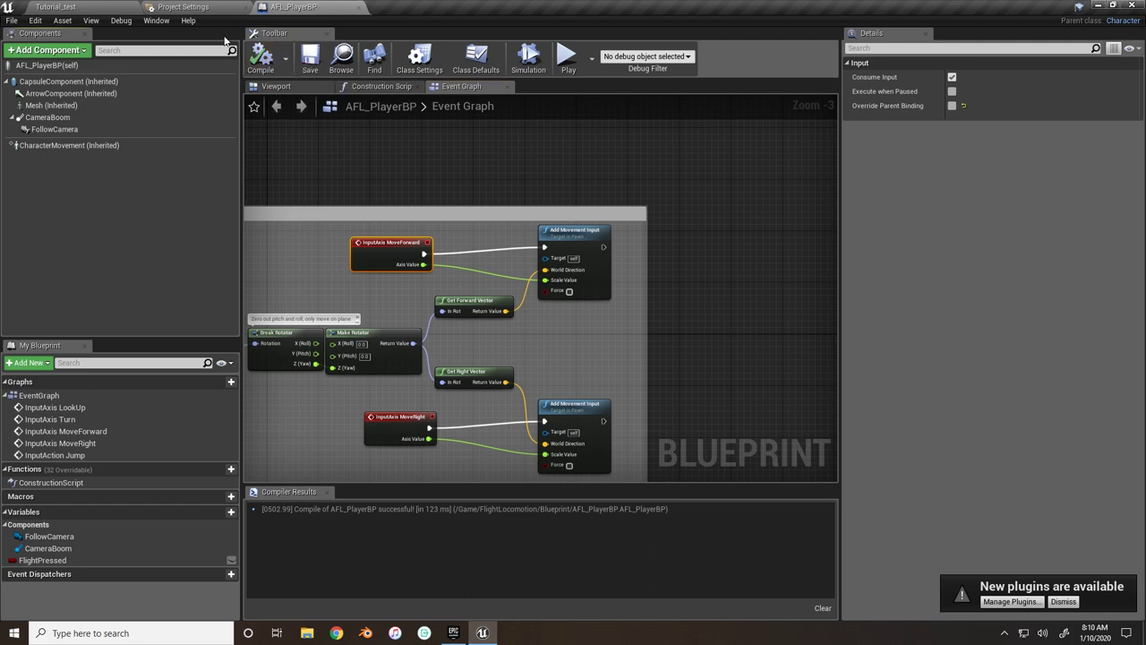
- Play-test the Tutorial_test level, stop the session and return to the AFL_PlayerBP blueprint
click(108, 7)
click(670, 41)
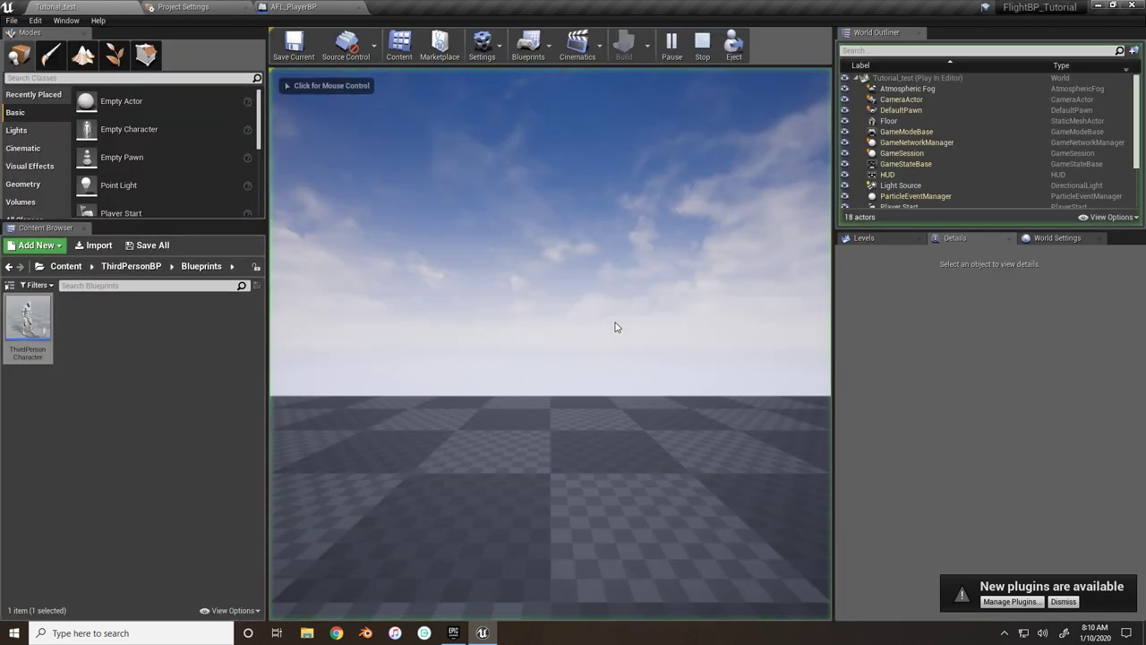
key(Escape)
click(293, 7)
- Widen the gap between InputAxis MoveForward and its Add Movement Input node, then save AFL_PlayerBP
scroll(537, 268, up, 1)
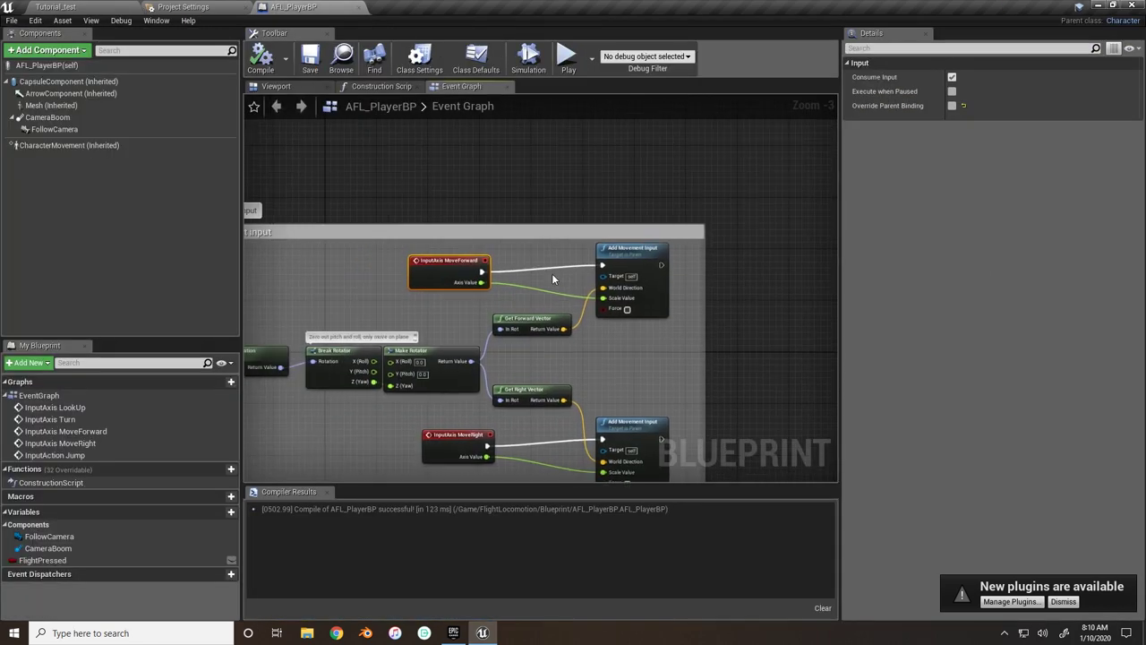
scroll(551, 273, down, 2)
scroll(501, 280, up, 1)
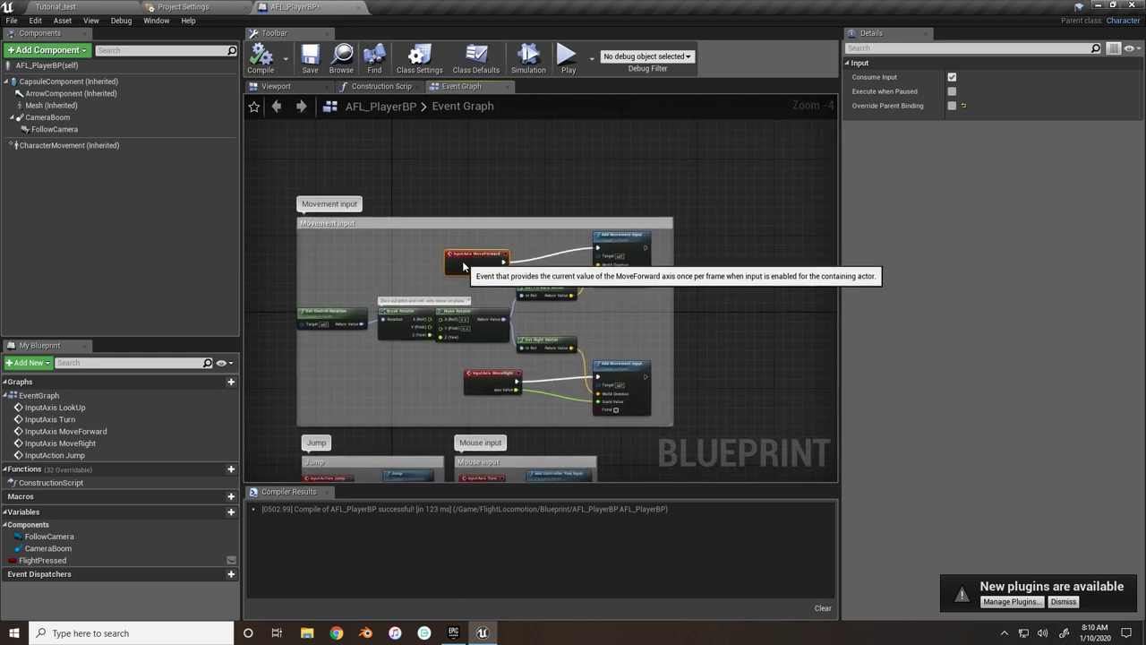
right_drag(463, 265, 418, 281)
click(585, 271)
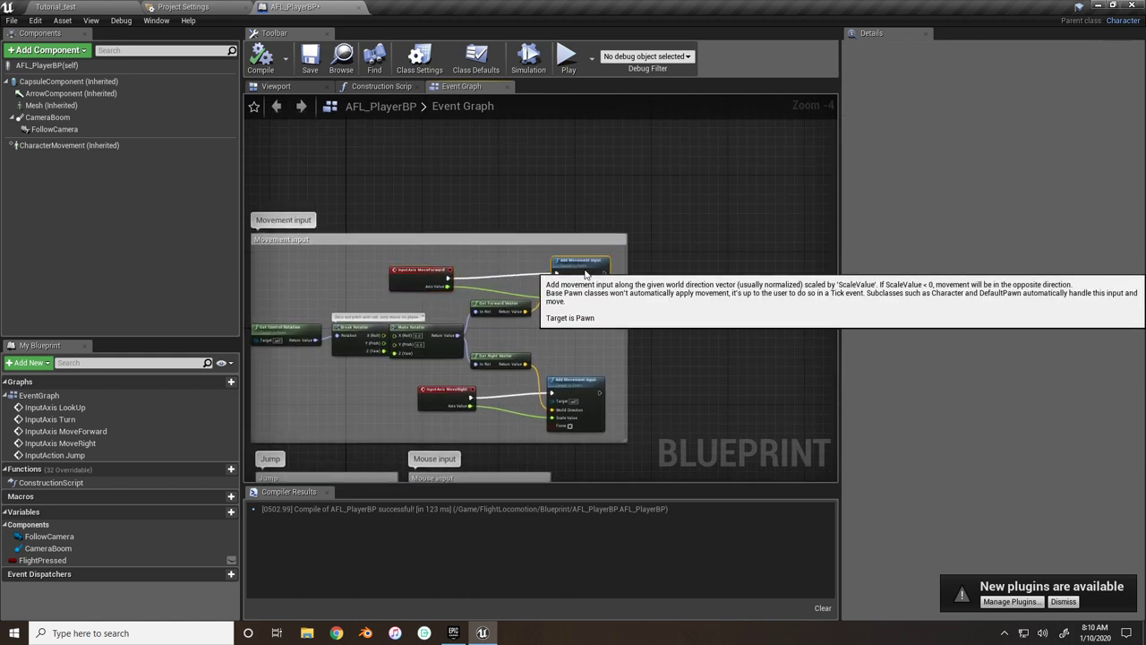
click(314, 70)
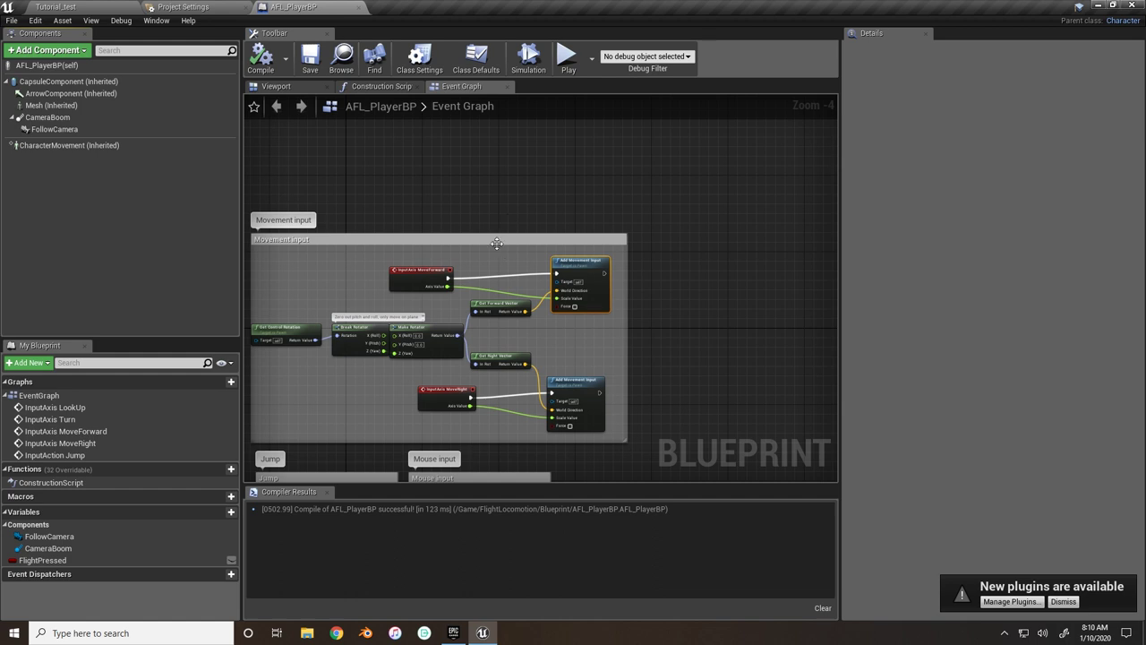
- Shift InputAxis MoveForward further from its Add Movement Input node and place a duplicate of that Add Movement Input above the Movement input group
right_drag(490, 228, 528, 235)
click(377, 284)
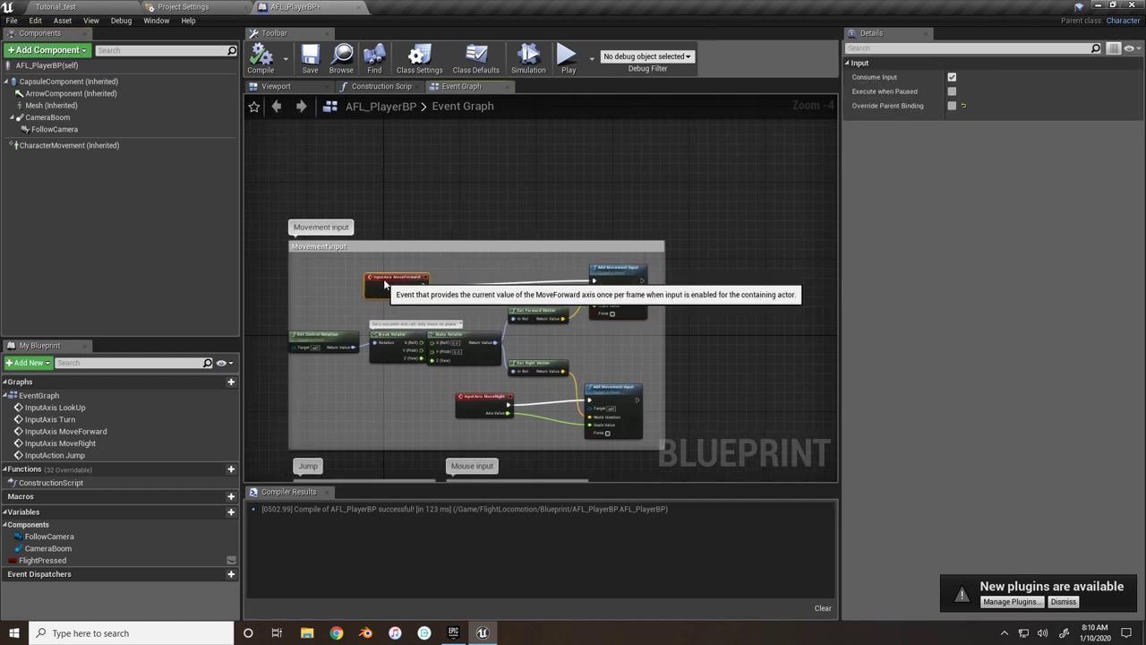
drag(377, 285, 371, 279)
click(617, 269)
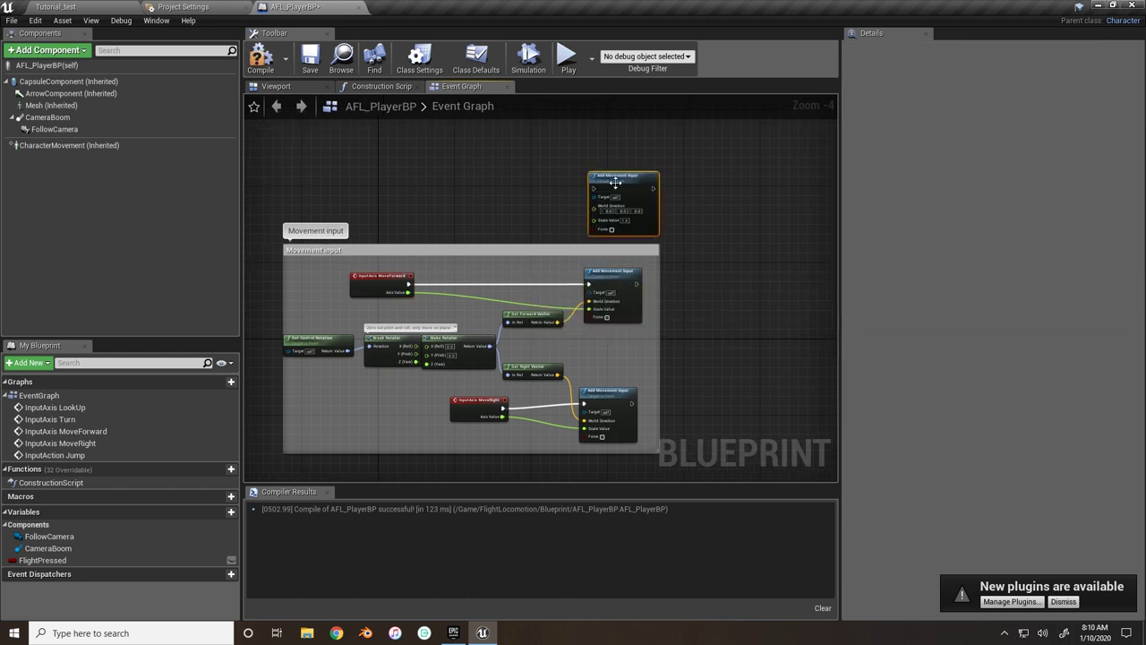
right_drag(613, 173, 654, 183)
- Add a CharacterMovement reference feeding an Is Flying node above the Movement input group
drag(69, 145, 443, 216)
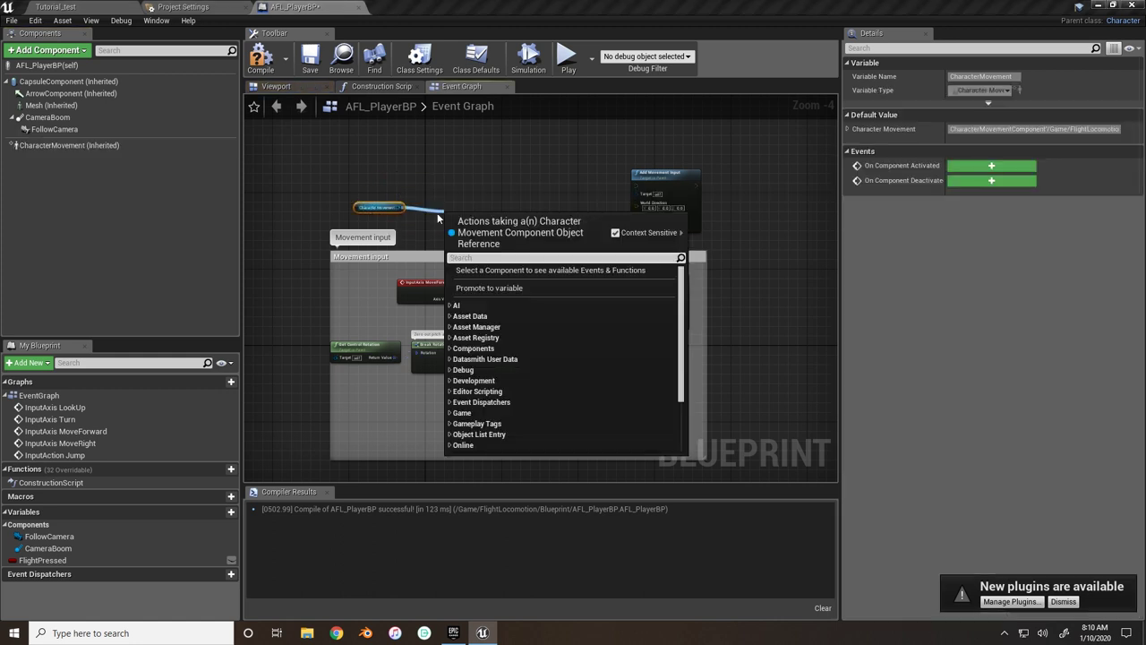
text(is flying)
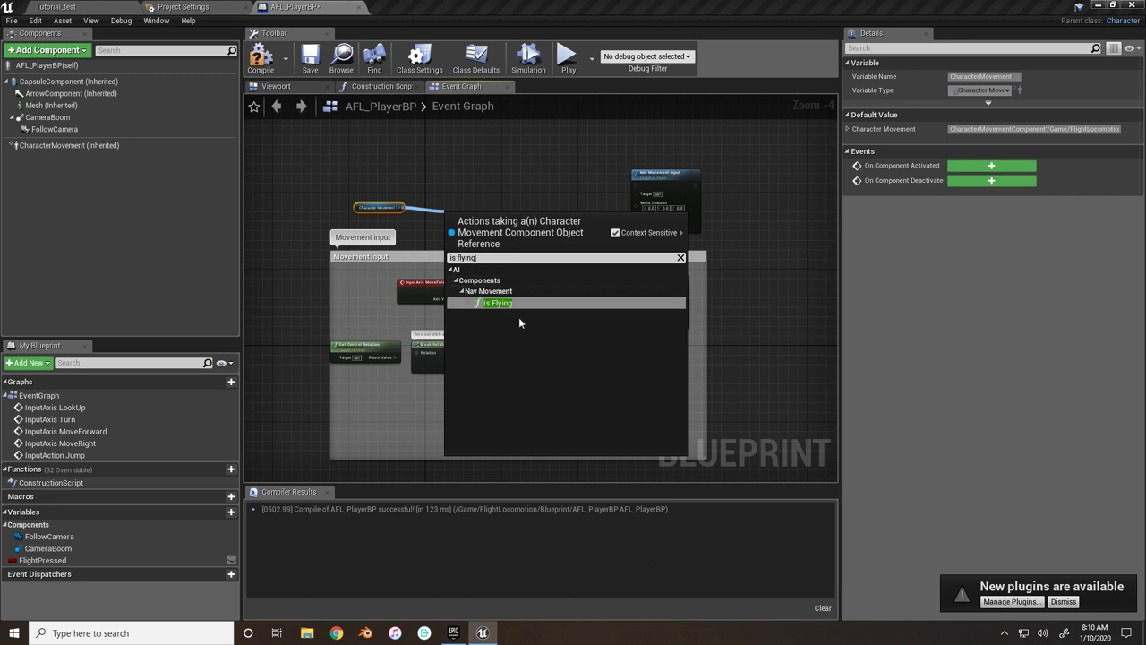
click(516, 304)
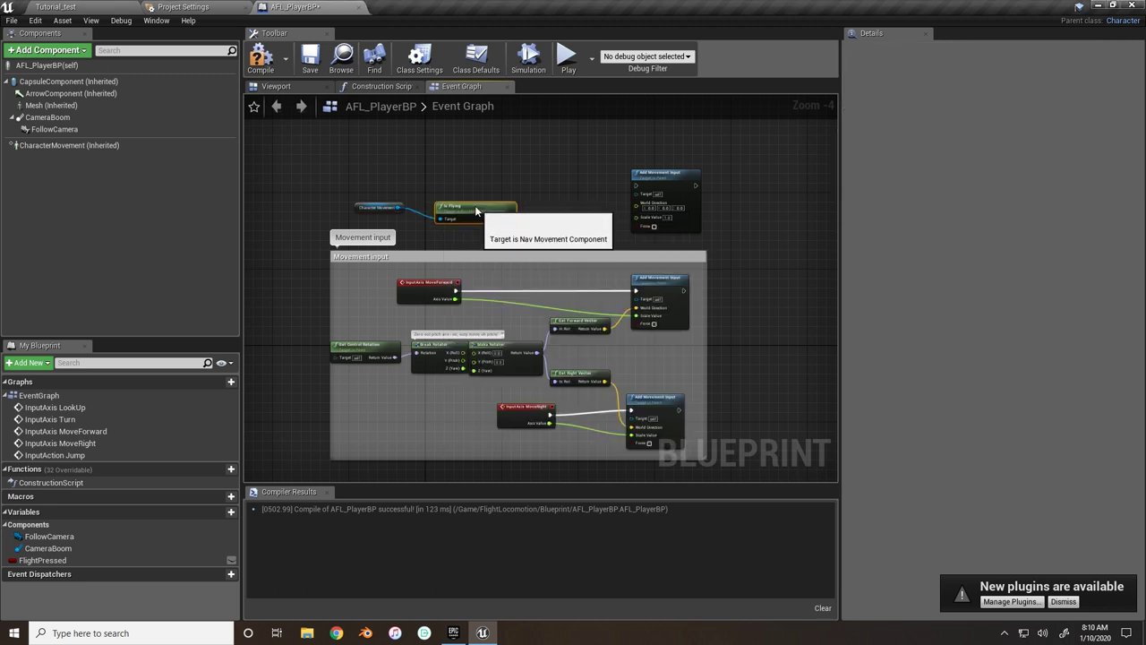
drag(487, 219, 442, 205)
- Insert a Branch after InputAxis MoveForward, conditioned on Is Flying, with True to the duplicated Add Movement Input and False to the original
drag(456, 291, 541, 246)
text(bran)
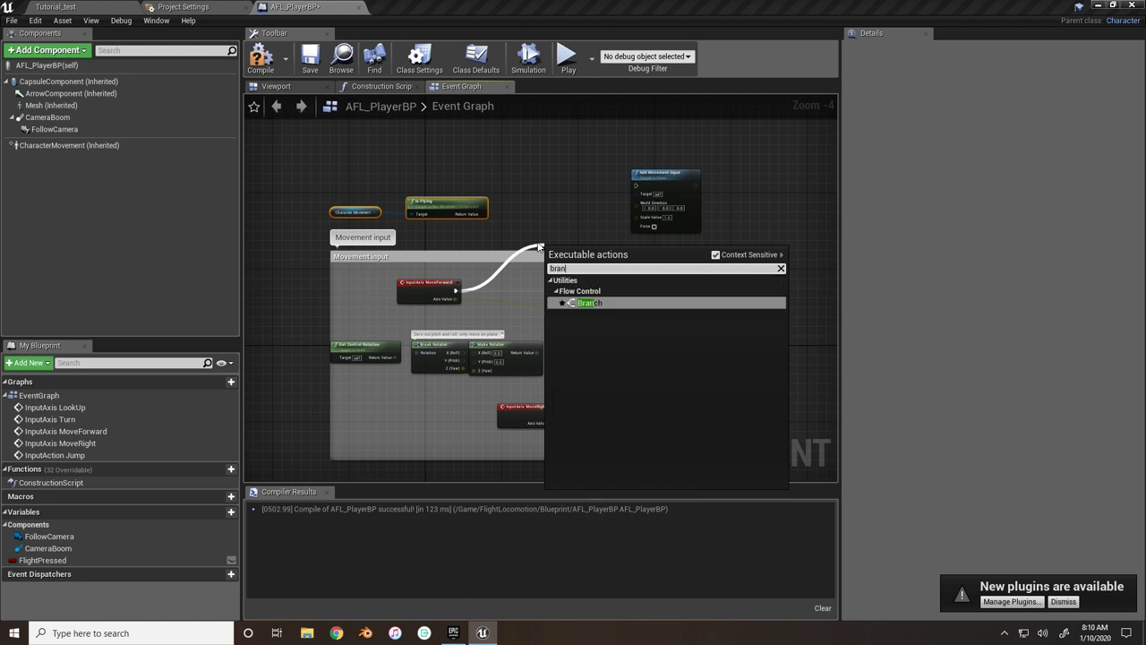
key(Return)
drag(584, 258, 544, 270)
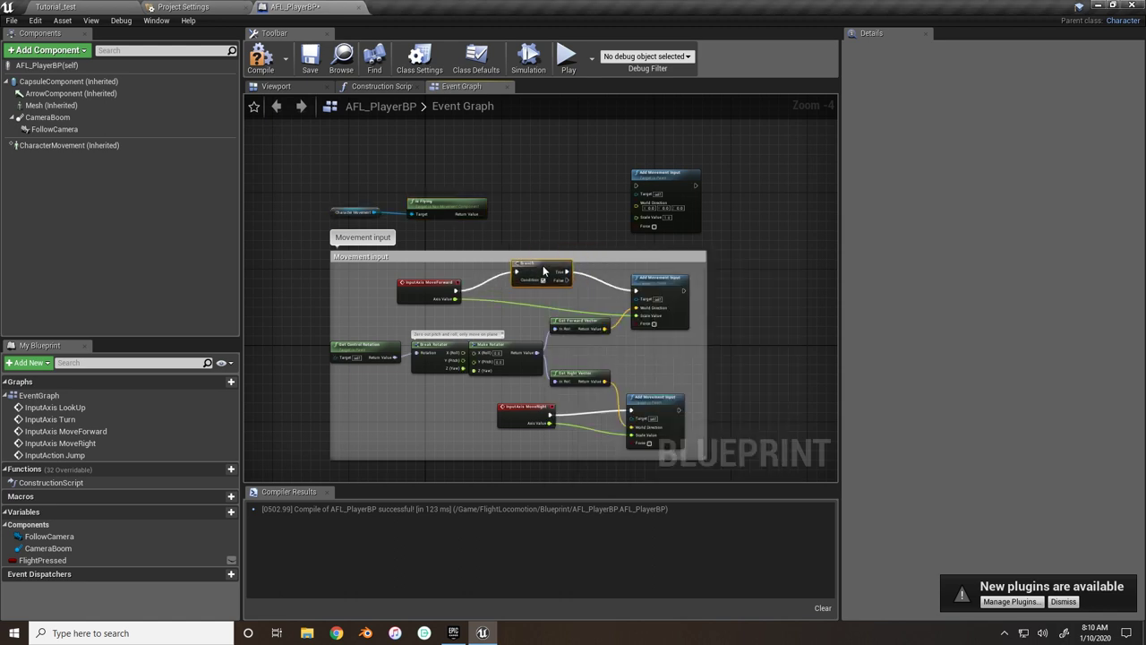
drag(476, 214, 641, 141)
scroll(490, 231, up, 2)
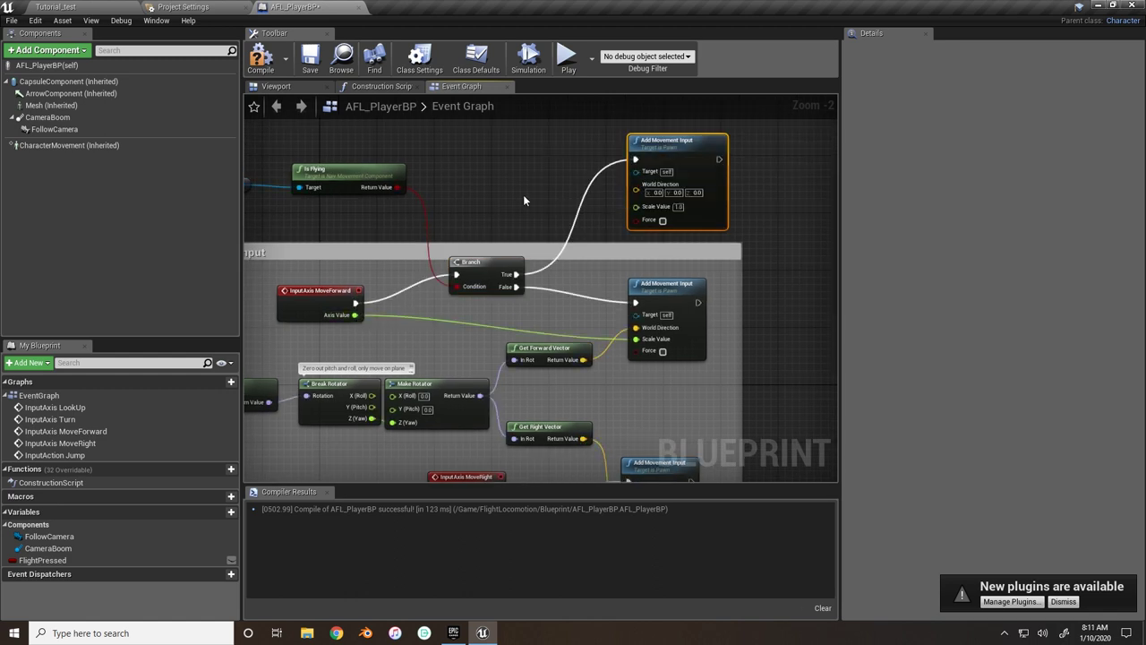
- Add a FollowCamera reference with Get Forward Vector and connect it to the World Direction of the duplicated Add Movement Input
drag(54, 129, 469, 160)
text(get)
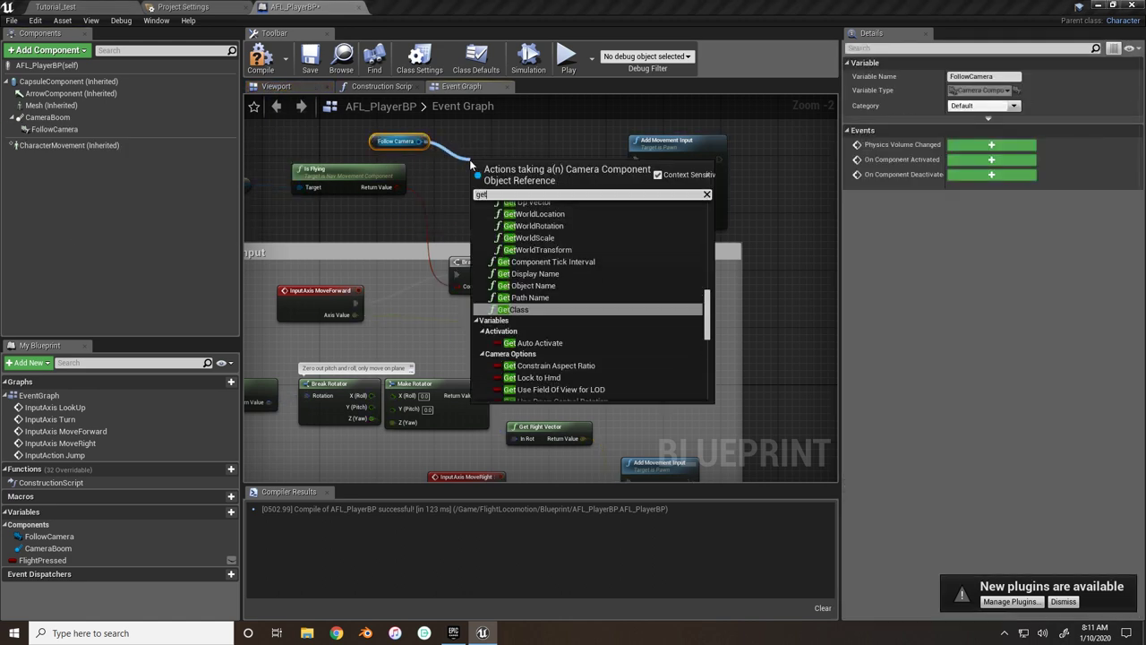
text( forward)
key(Return)
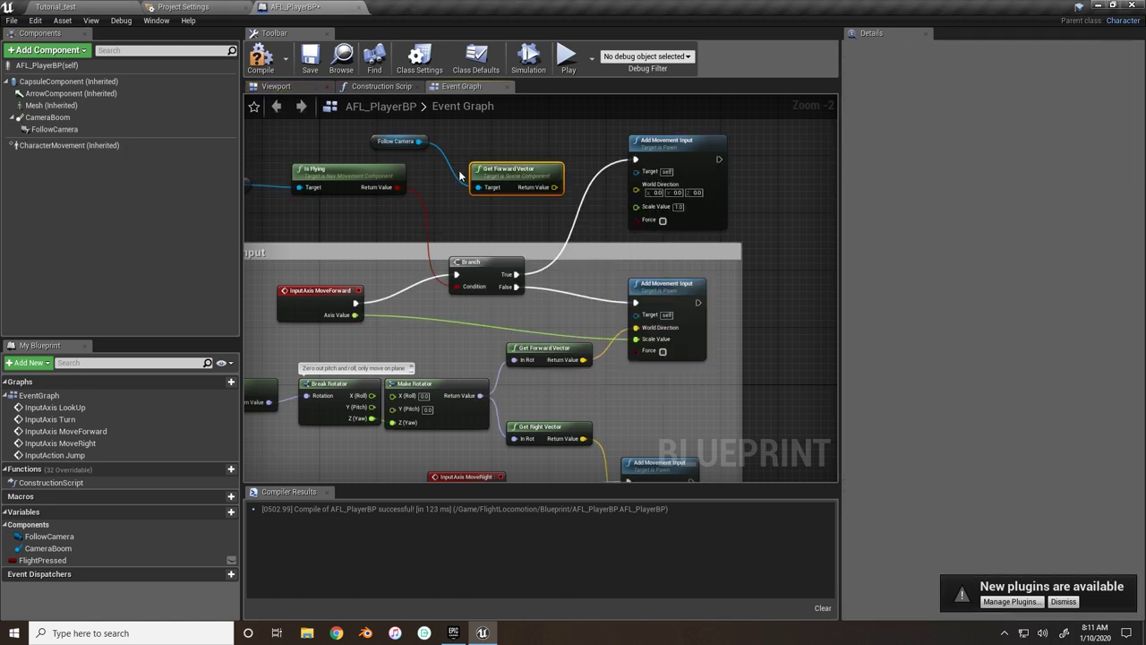
drag(554, 187, 641, 193)
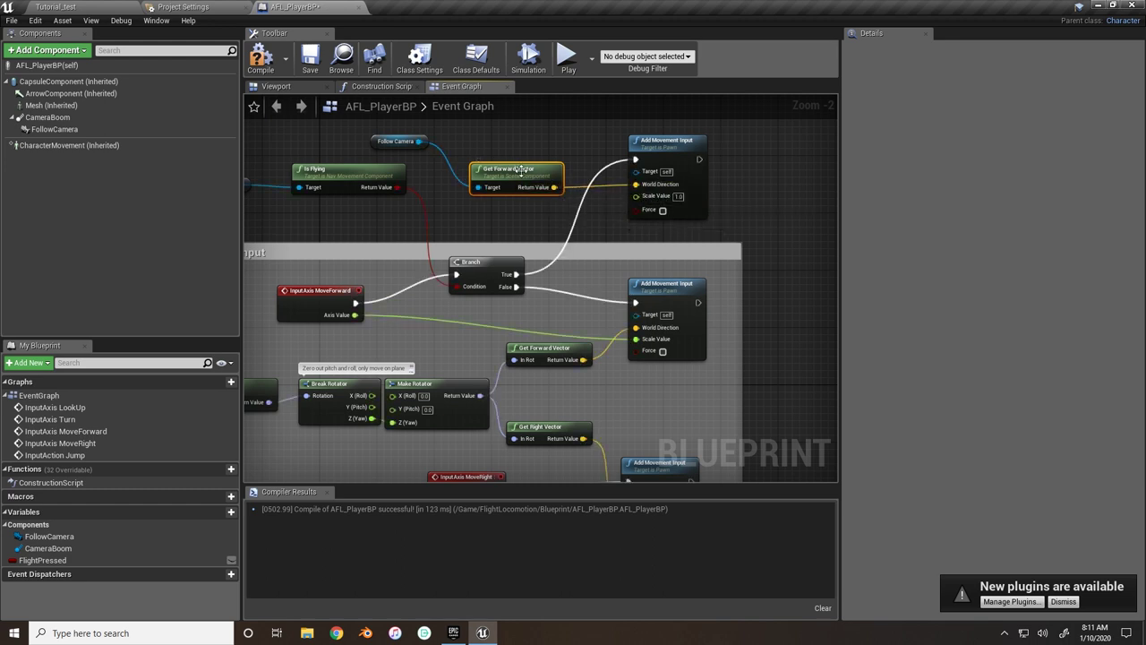
drag(517, 169, 510, 148)
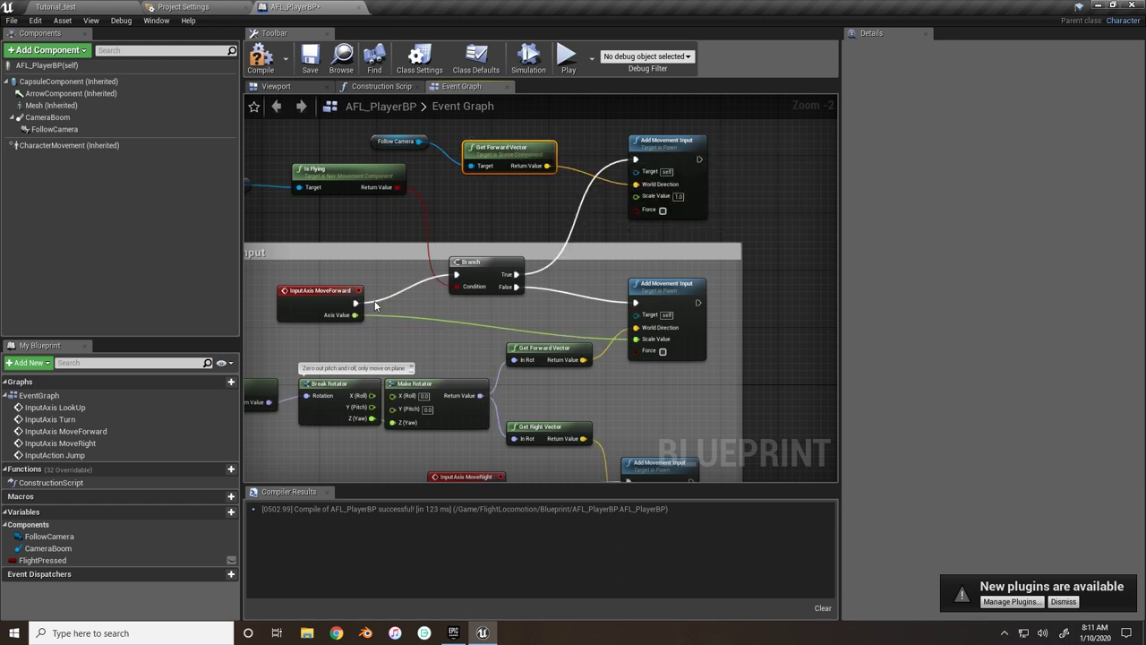
- Connect InputAxis MoveForward's Axis Value to the upper Add Movement Input's Scale Value, and compile and save the tidied blueprint
drag(355, 314, 637, 195)
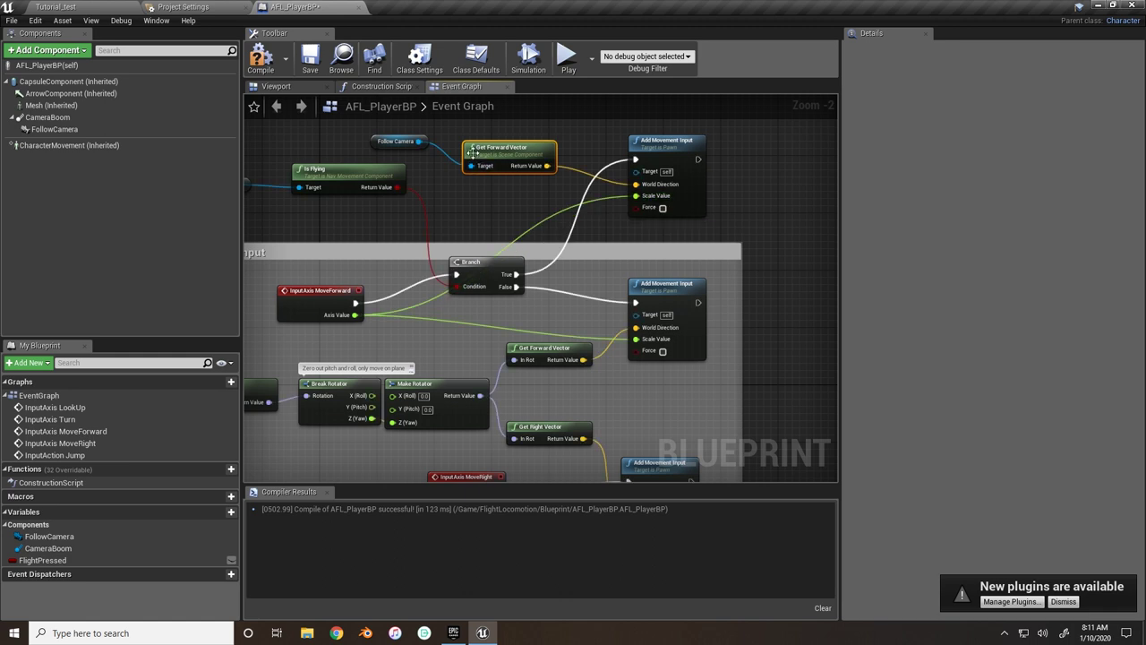
drag(340, 175, 322, 208)
right_drag(240, 185, 301, 186)
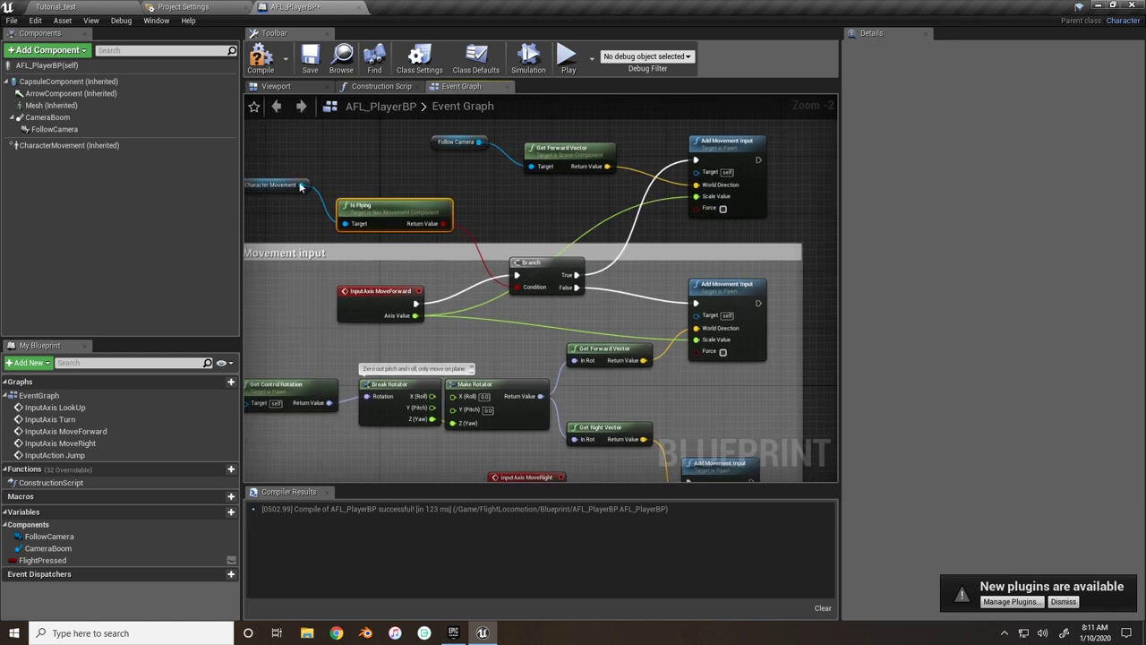
drag(279, 186, 277, 226)
click(263, 70)
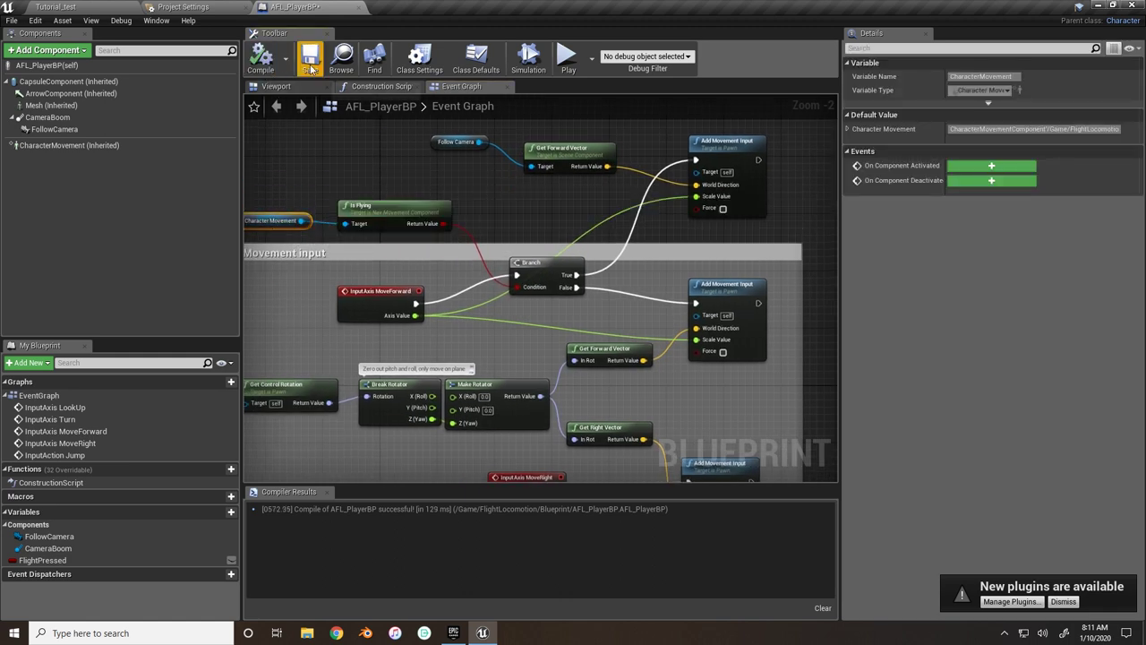
right_drag(407, 206, 435, 197)
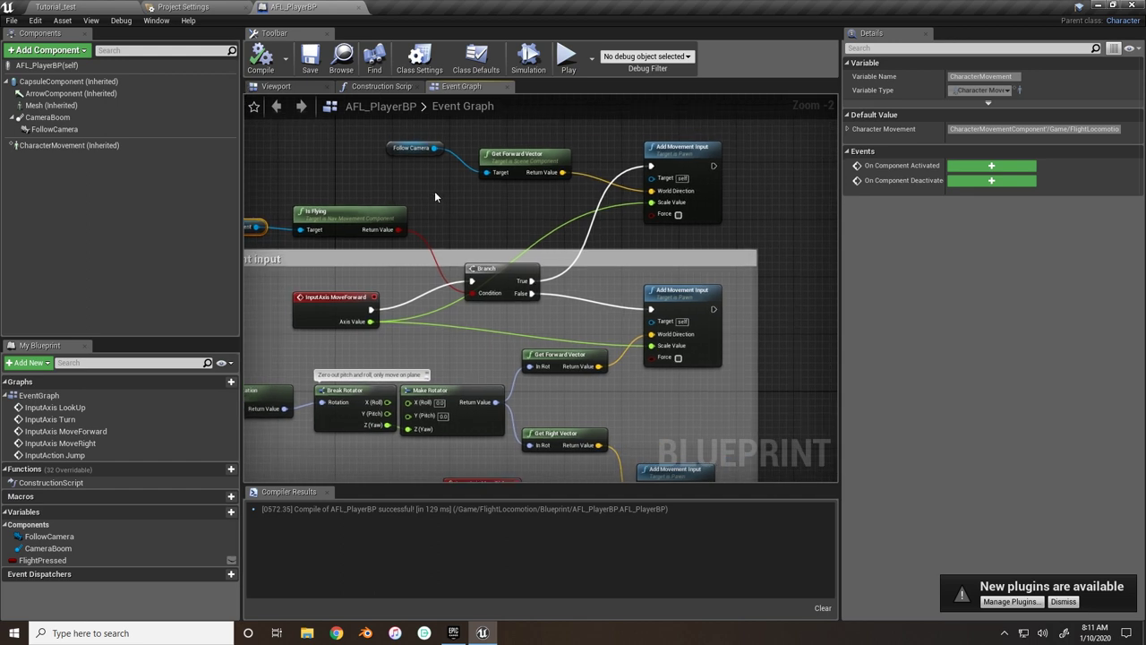
- Rearrange the Follow Camera, Get Forward Vector, Is Flying, Character Movement and upper Add Movement Input nodes compactly above the Movement input group
drag(650, 176, 633, 183)
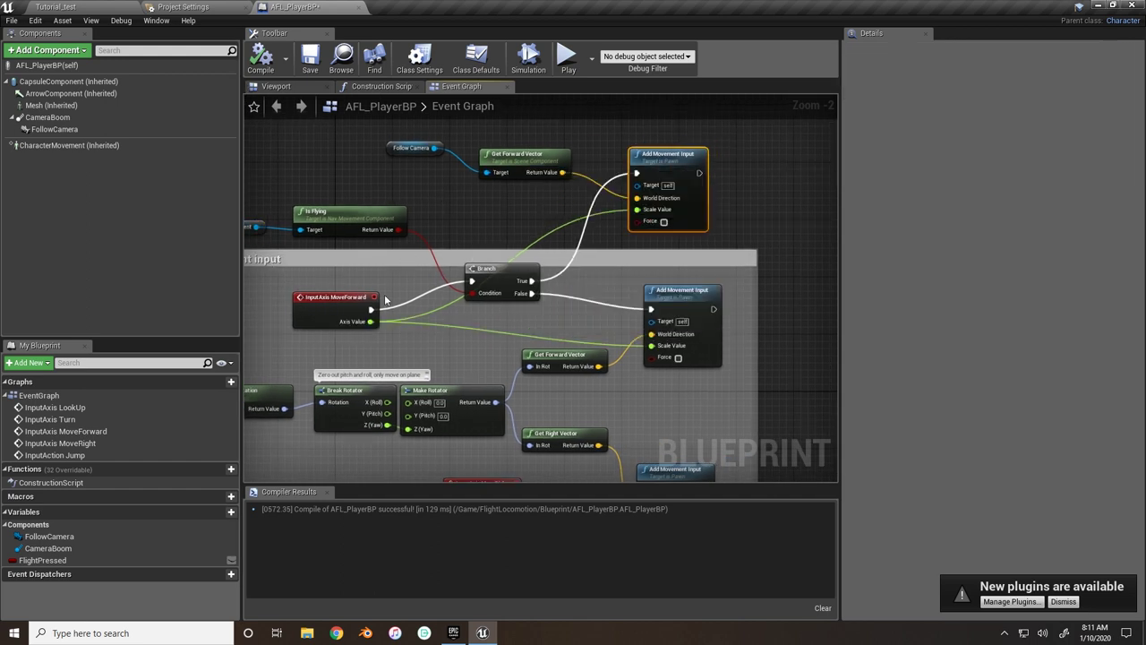
click(703, 306)
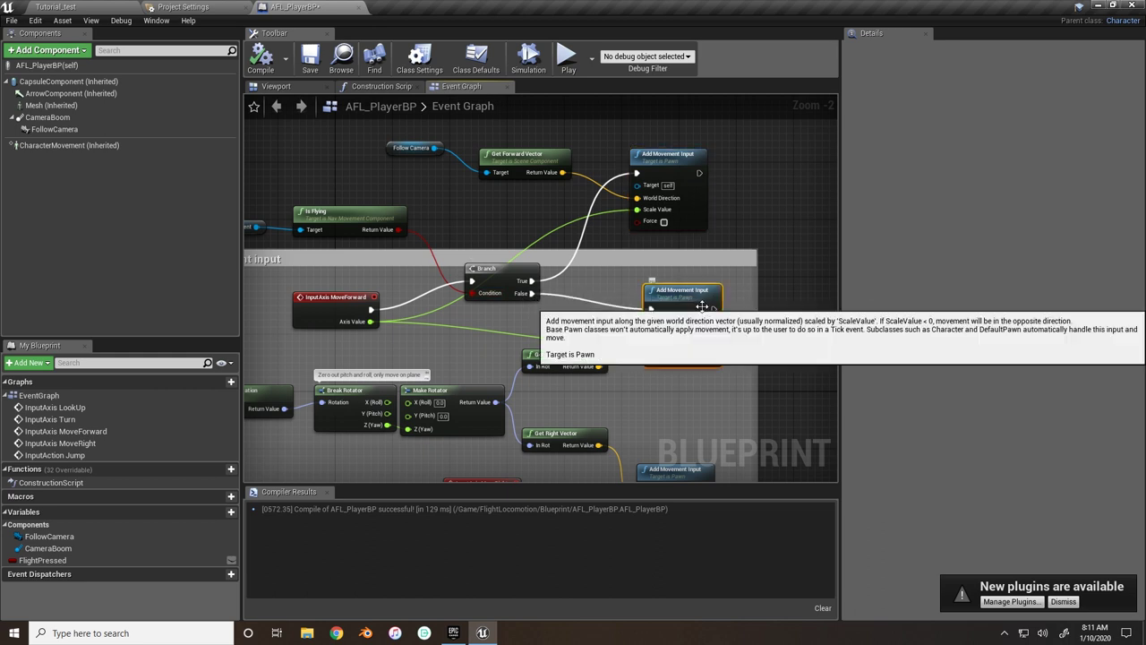
click(503, 273)
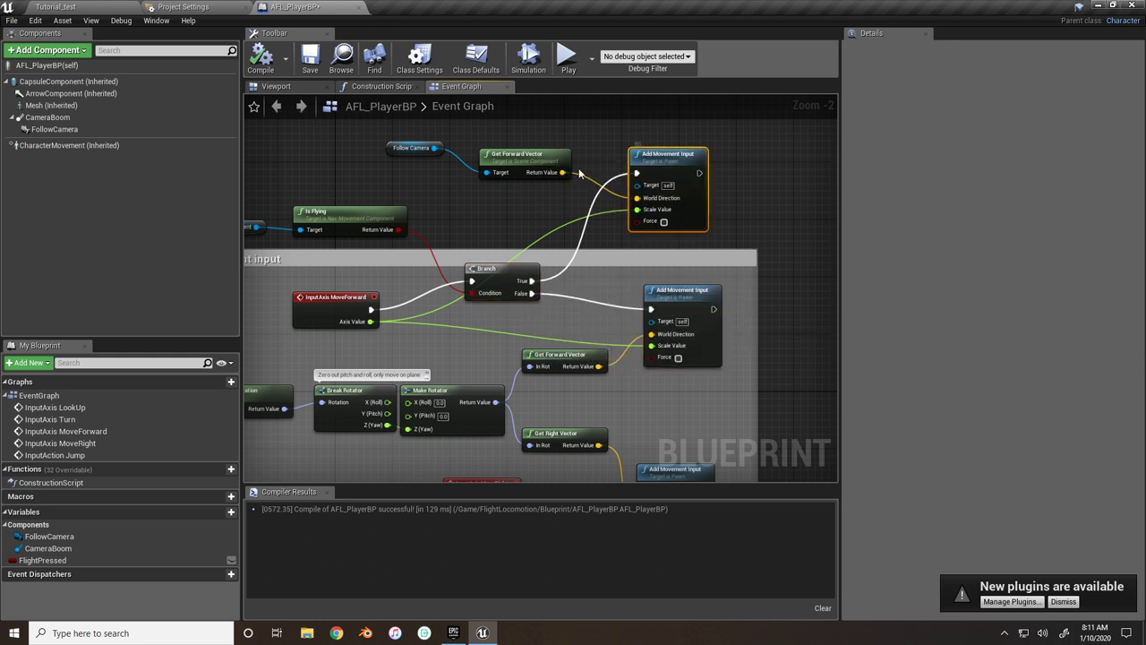
drag(394, 148, 391, 170)
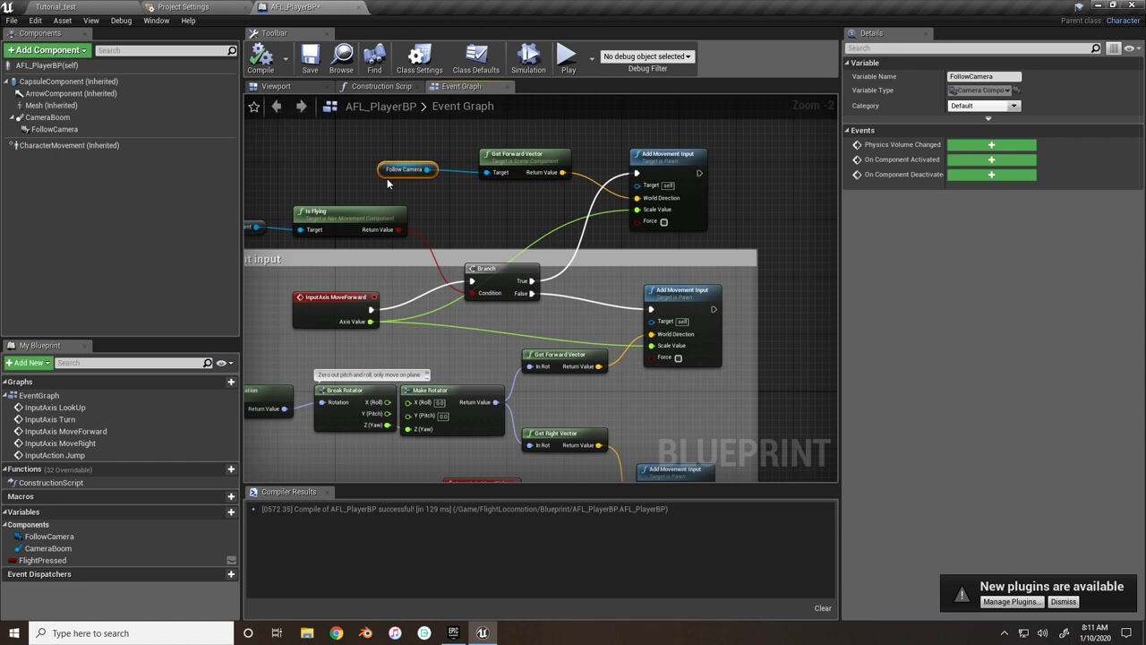
ctrl+click(517, 155)
drag(516, 155, 481, 170)
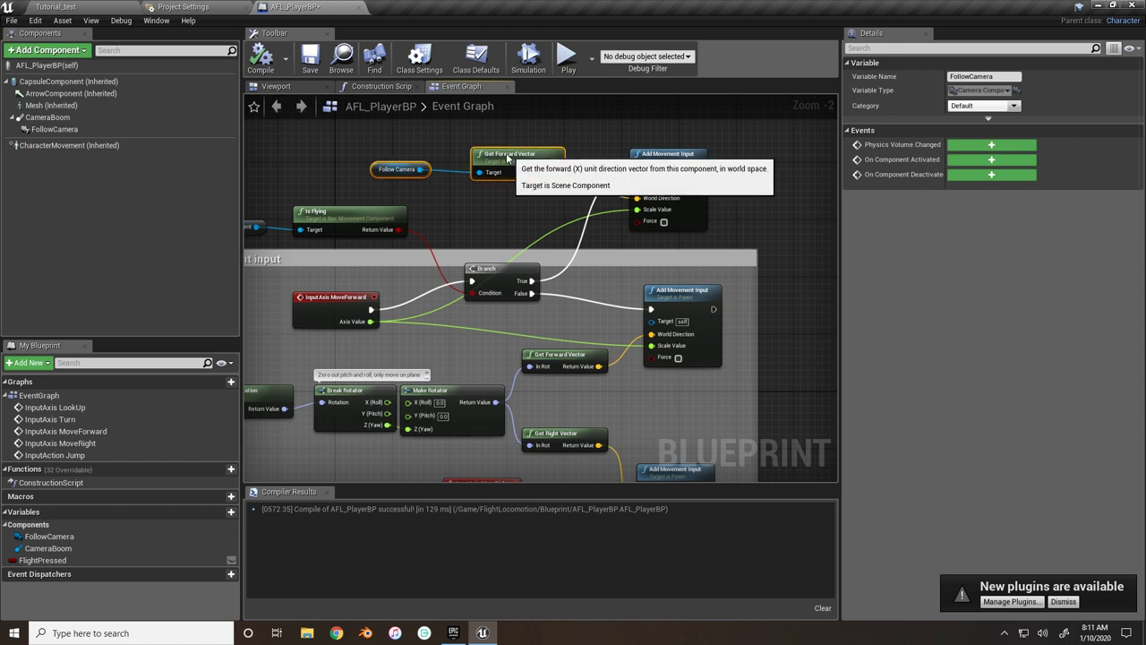
right_drag(338, 218, 370, 219)
click(369, 219)
drag(370, 218, 427, 218)
drag(528, 139, 315, 228)
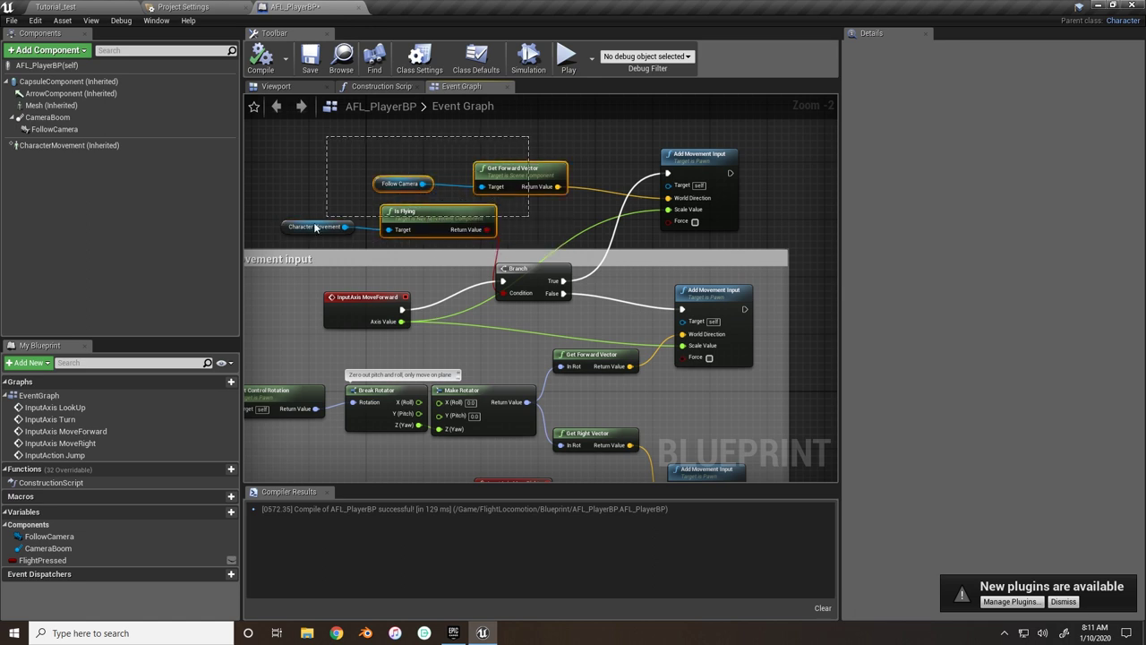
drag(466, 183, 445, 176)
drag(699, 154, 670, 147)
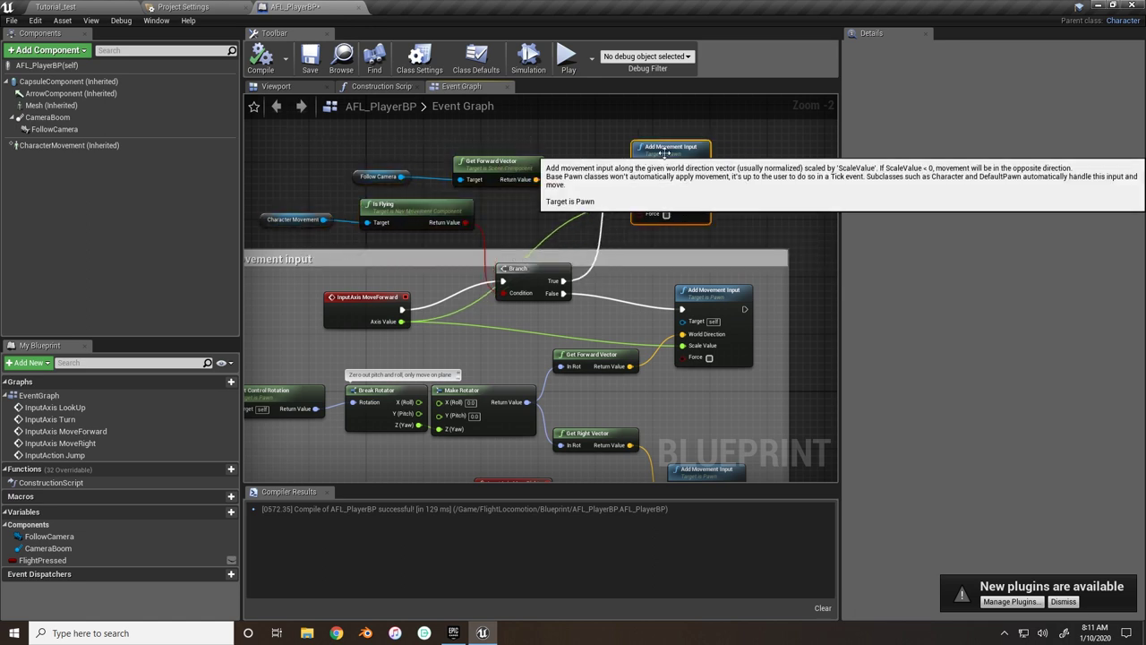
- Enclose the flight movement nodes in a comment reading "Move Character in direction of camera" and shift it clear of the Movement input group
drag(540, 201, 306, 239)
key(c)
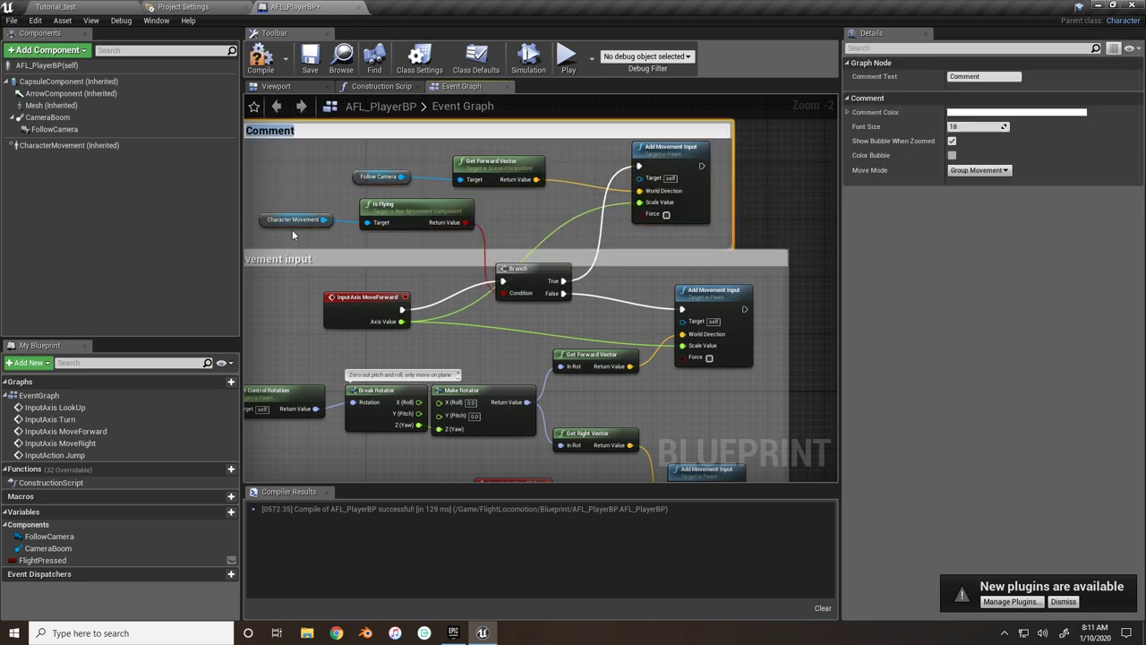
text(Mo)
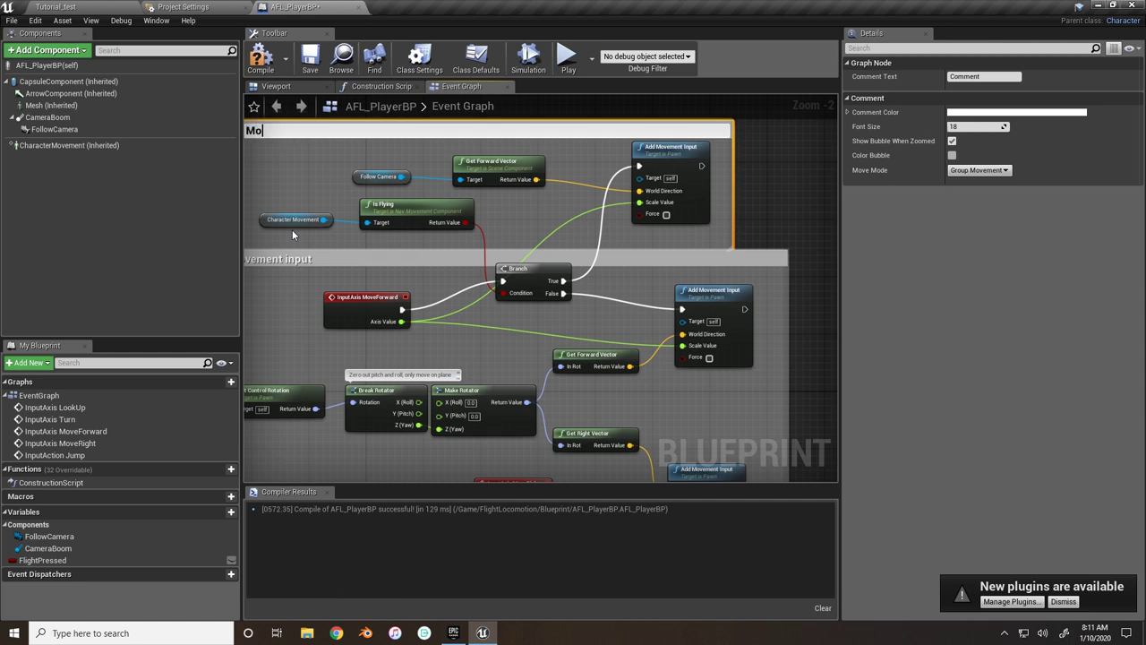
text(ve Character in direction of camera)
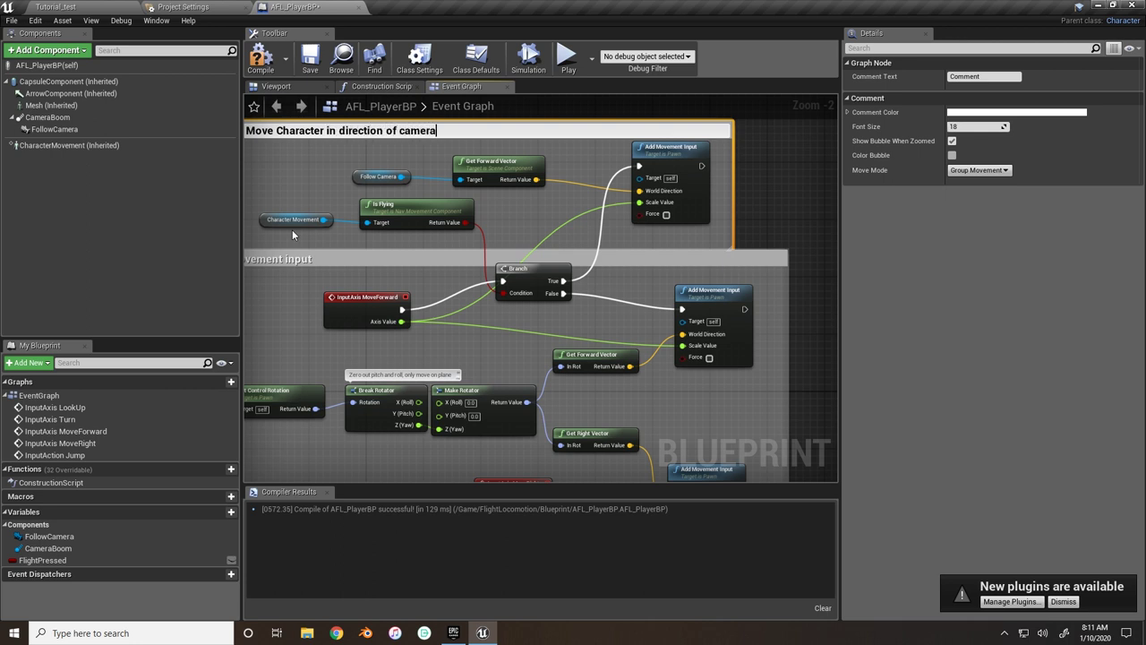
key(Return)
right_drag(392, 249, 421, 318)
drag(454, 206, 447, 185)
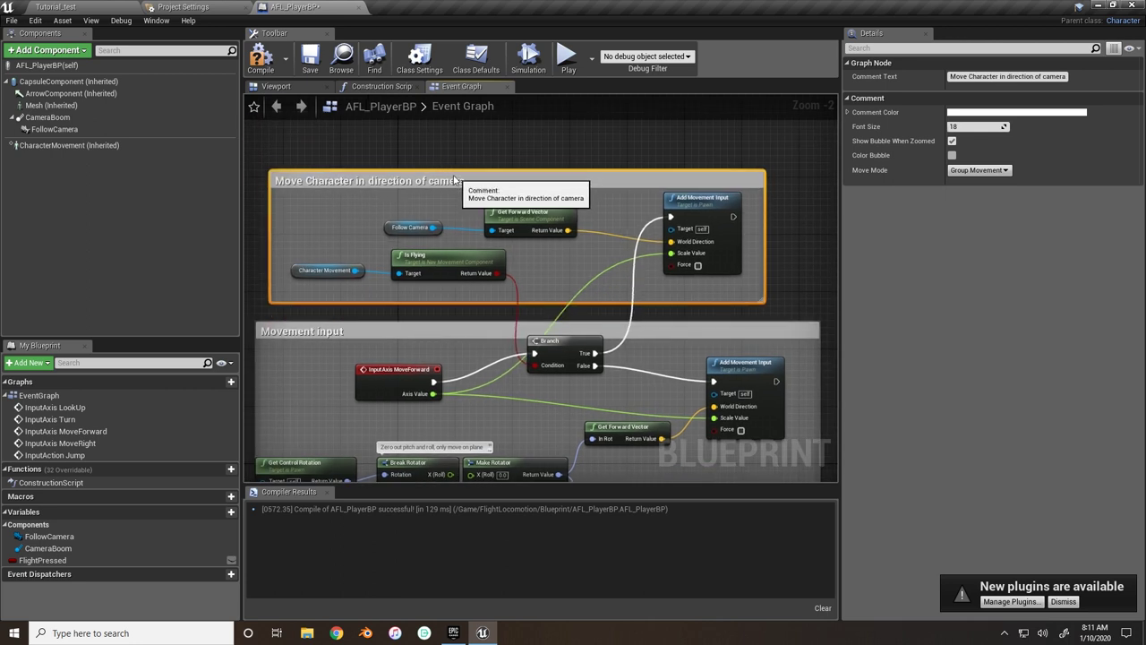
- Compile and save the player blueprint with the new comment group
right_drag(449, 210, 339, 206)
click(260, 58)
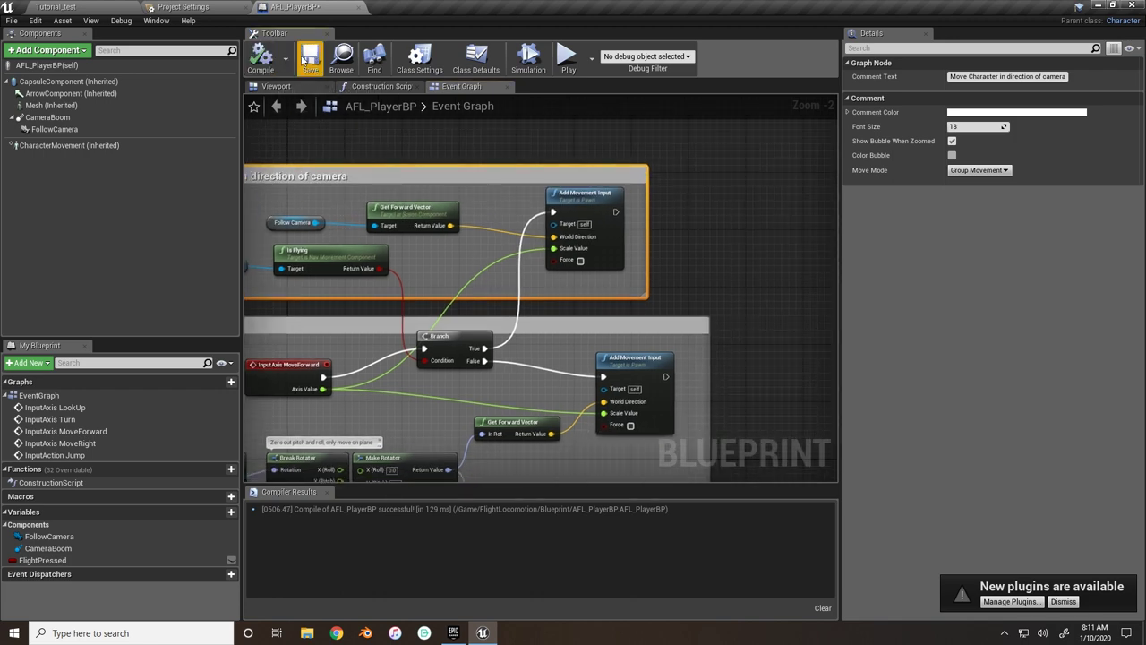
click(310, 58)
- Move the Jump and Mouse input comment groups beside the Movement input group, with Mouse input below Jump
scroll(570, 257, down, 3)
right_drag(569, 257, 548, 265)
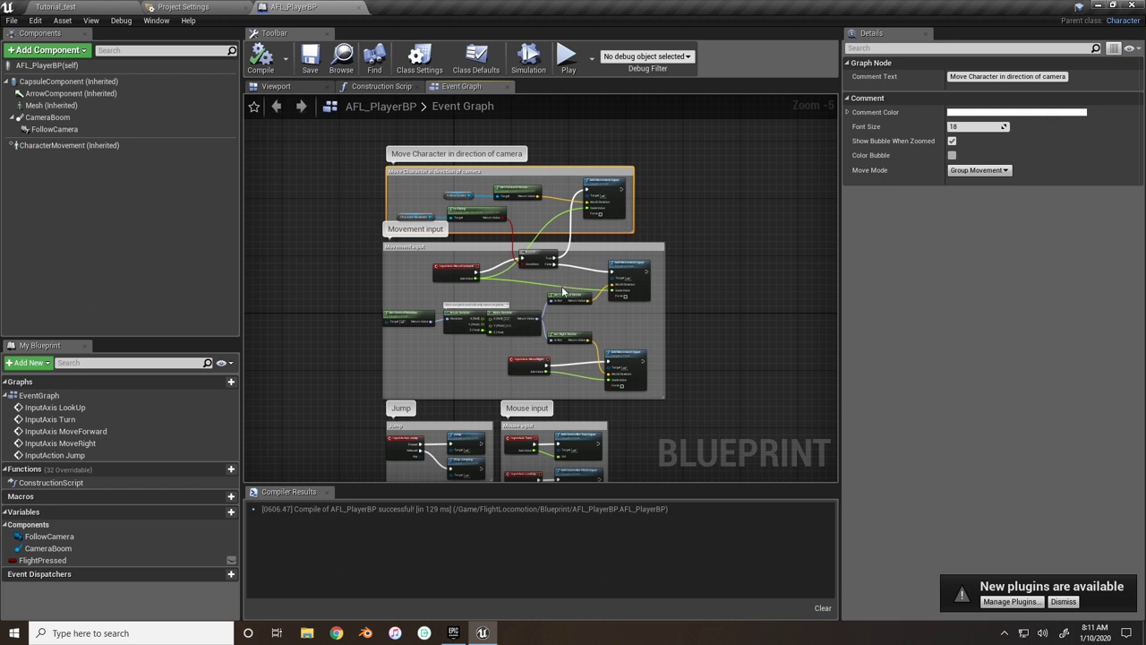
right_drag(454, 433, 423, 374)
drag(415, 369, 705, 190)
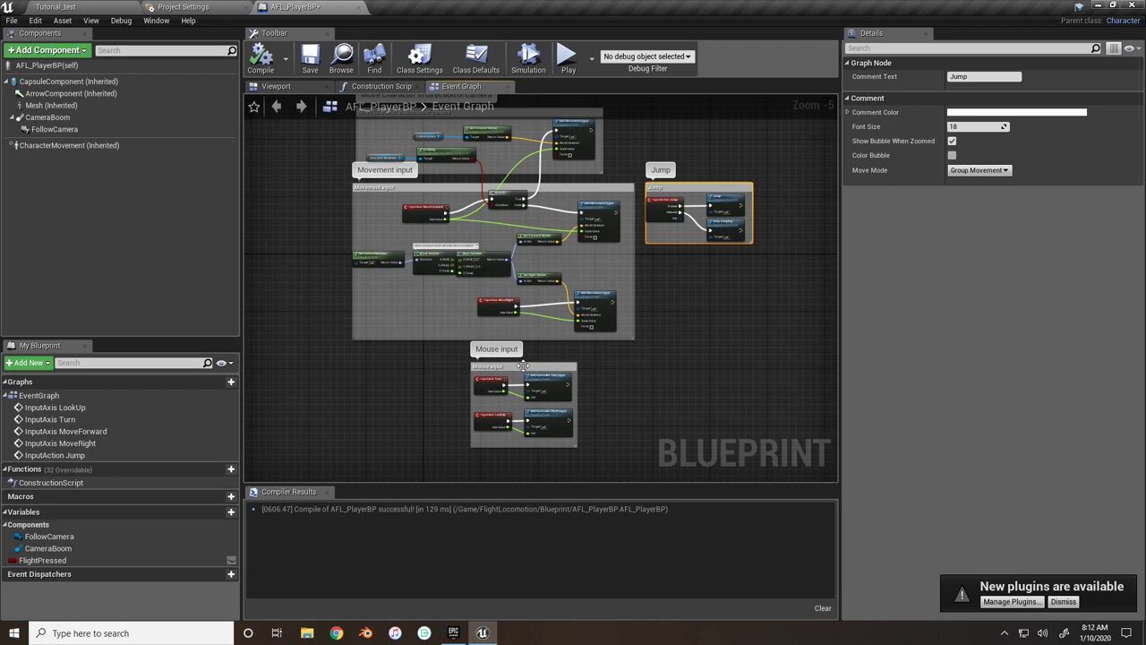
drag(523, 366, 699, 262)
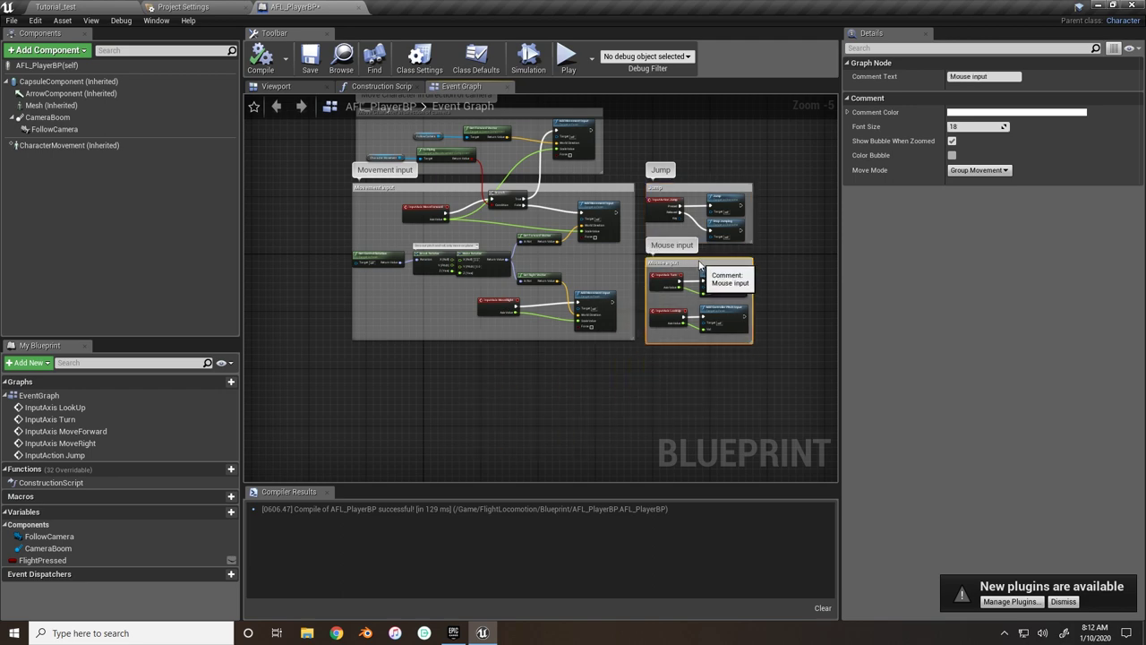
- Below the Movement input group, add an InputAction Takeoff event whose Pressed output runs a Branch conditioned on FlightPressed
right_drag(530, 393, 564, 372)
scroll(685, 314, up, 3)
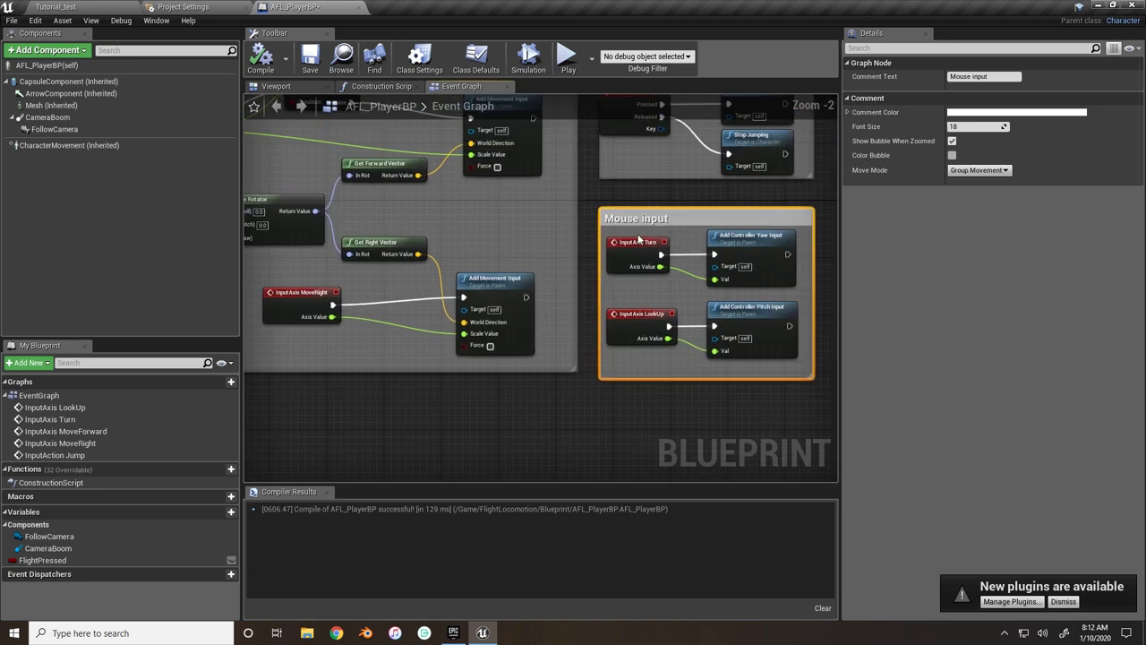
right_drag(403, 376, 730, 269)
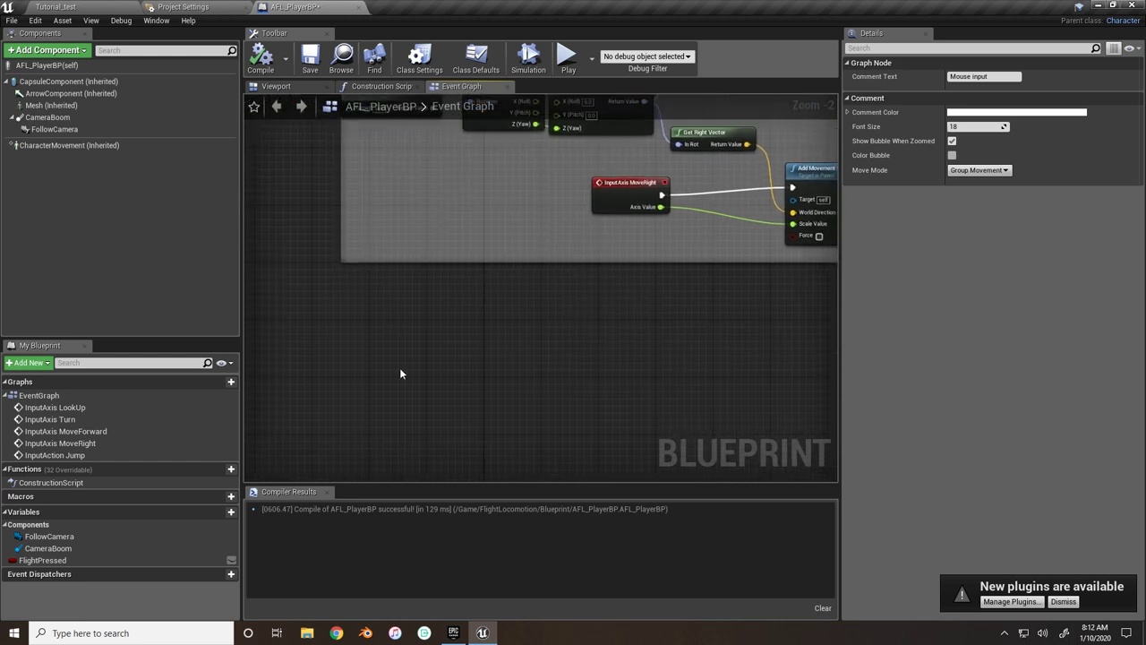
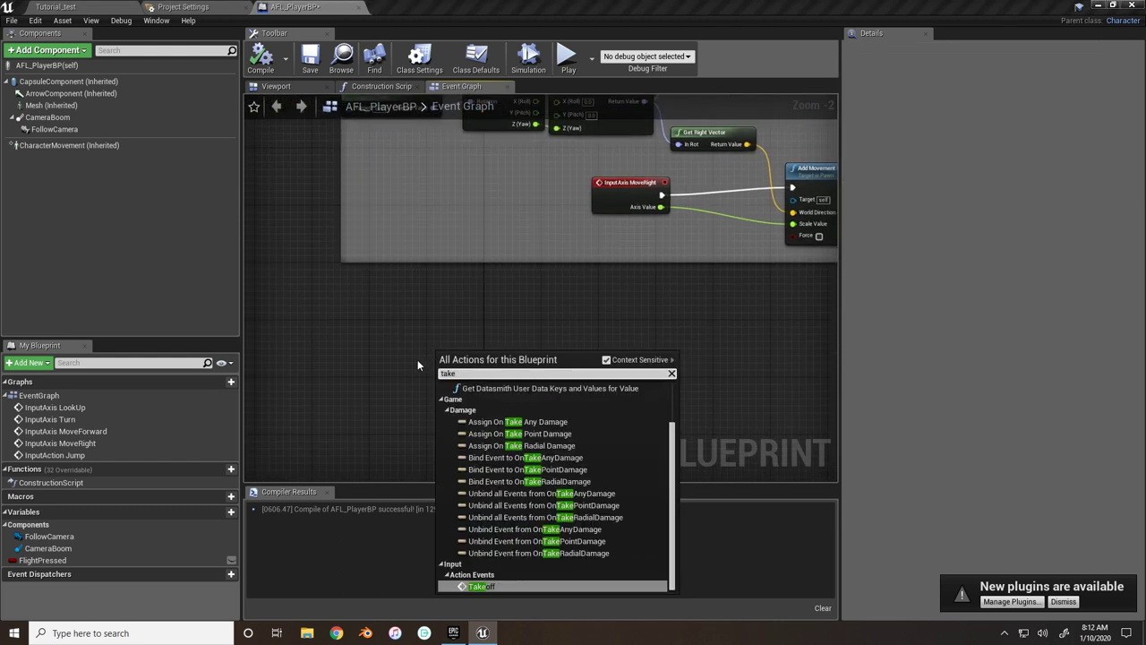
click(486, 587)
drag(448, 379, 485, 359)
text(branch)
key(Return)
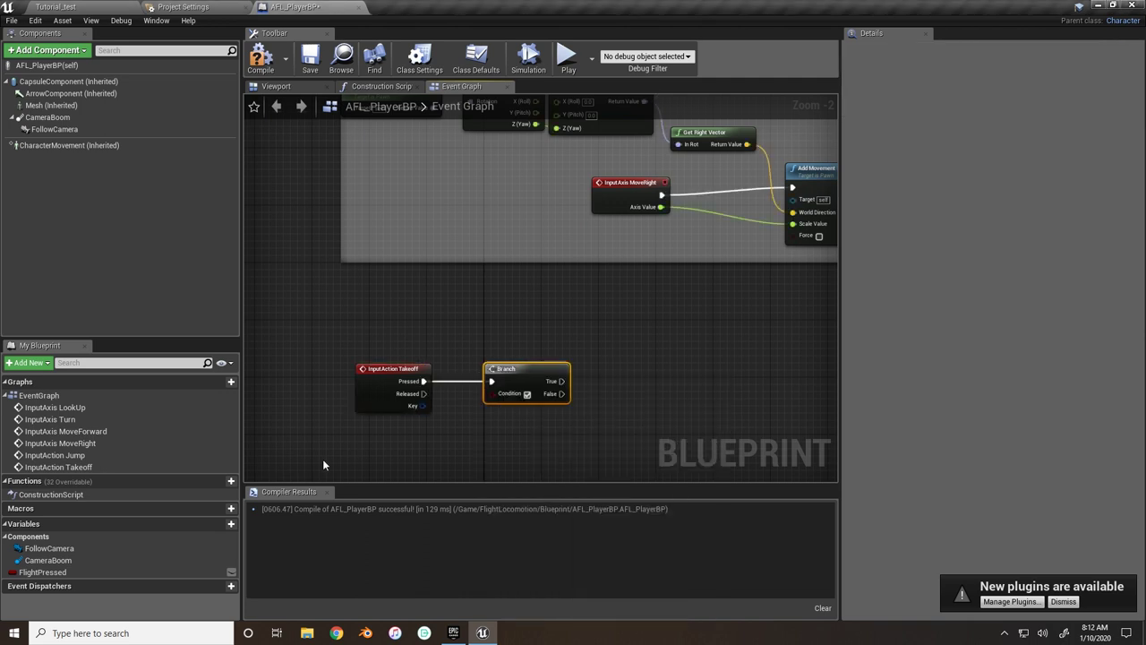
drag(85, 572, 431, 433)
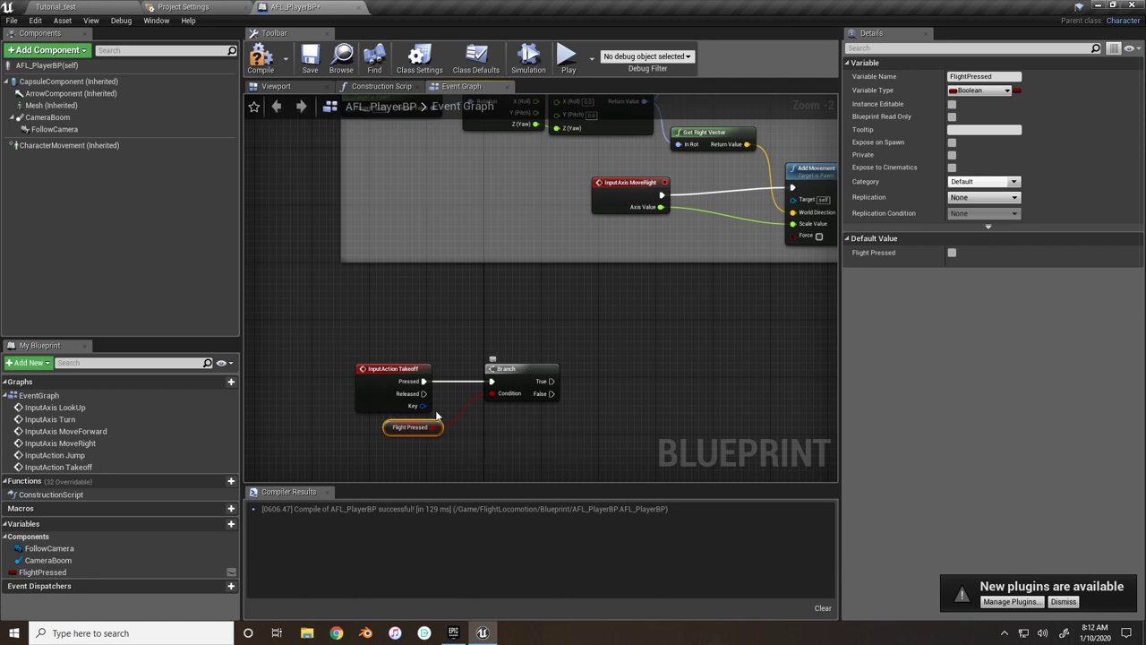
- Add a SET FlightPressed node on the Takeoff Branch's False output with its value checked
click(48, 559)
click(43, 571)
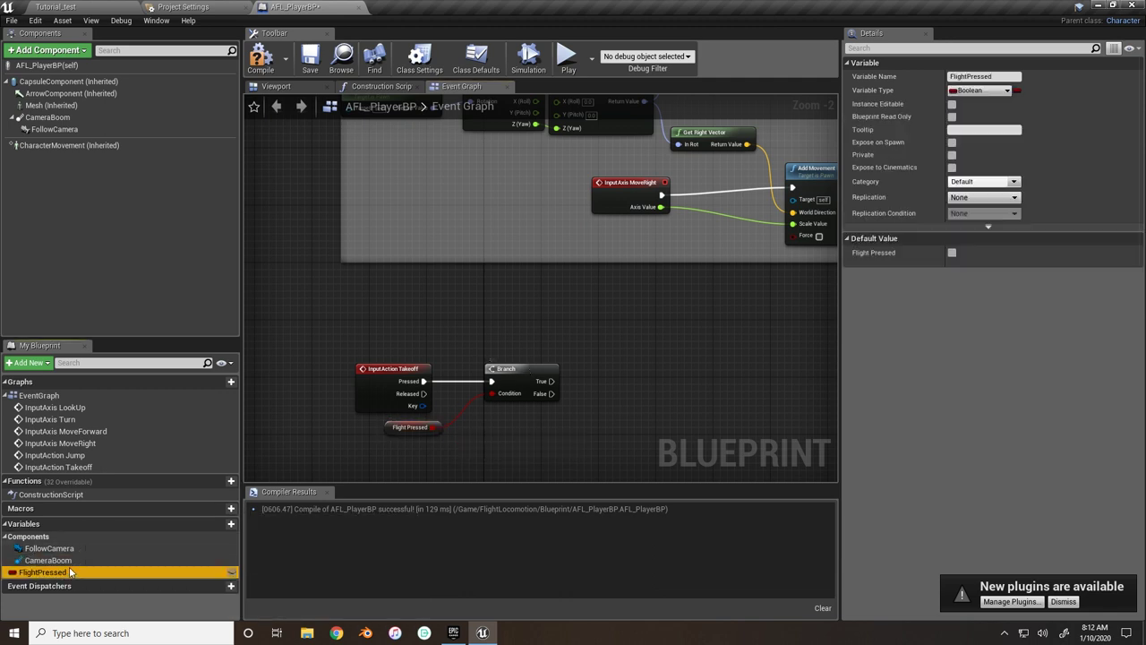
click(591, 361)
drag(43, 571, 633, 401)
click(626, 396)
click(654, 415)
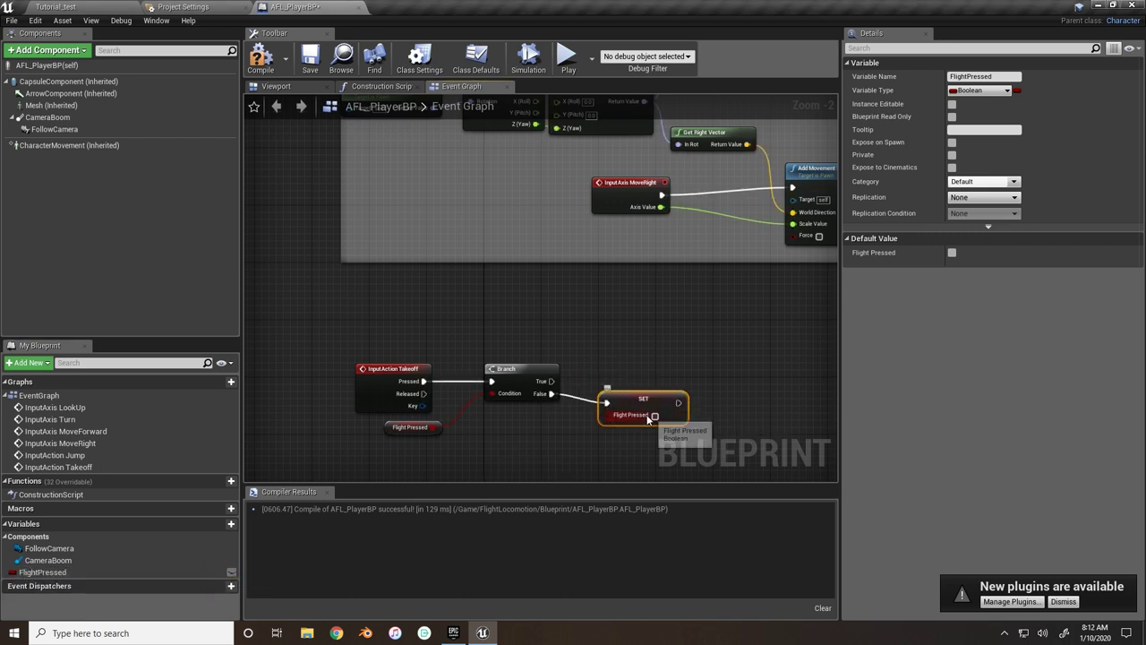
- Duplicate the SET FlightPressed node onto the Branch's True output with its value unchecked, and space the two SET nodes apart
key(ctrl+w)
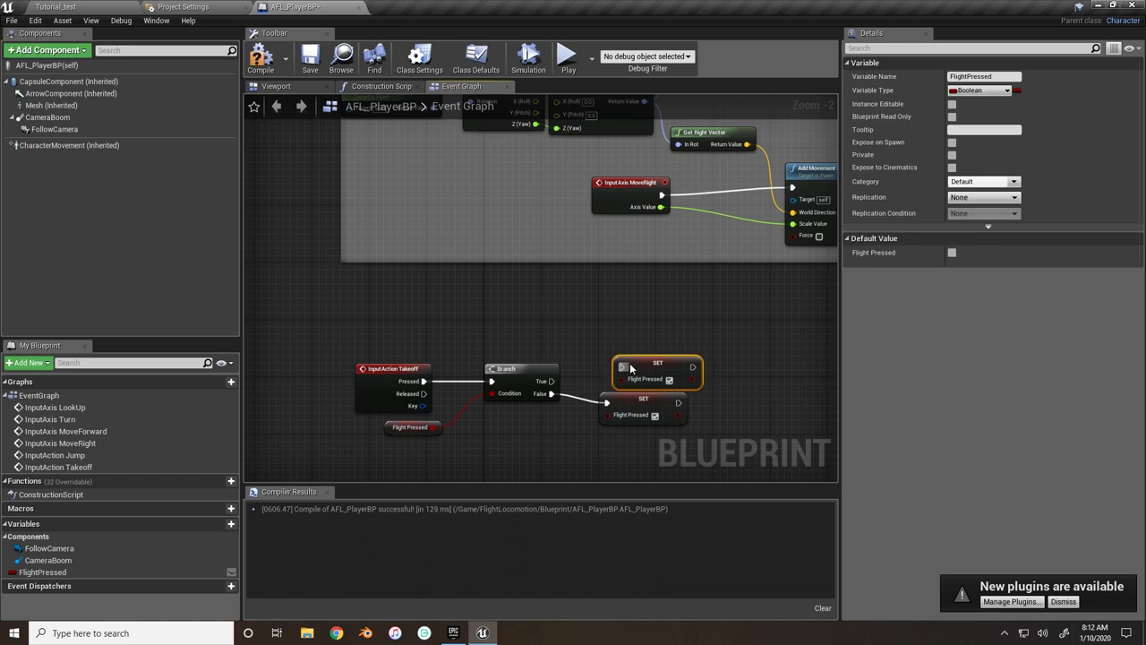
drag(630, 368, 616, 361)
drag(552, 381, 607, 362)
click(654, 372)
right_drag(654, 375, 596, 354)
click(573, 407)
drag(573, 407, 573, 414)
drag(554, 346, 552, 339)
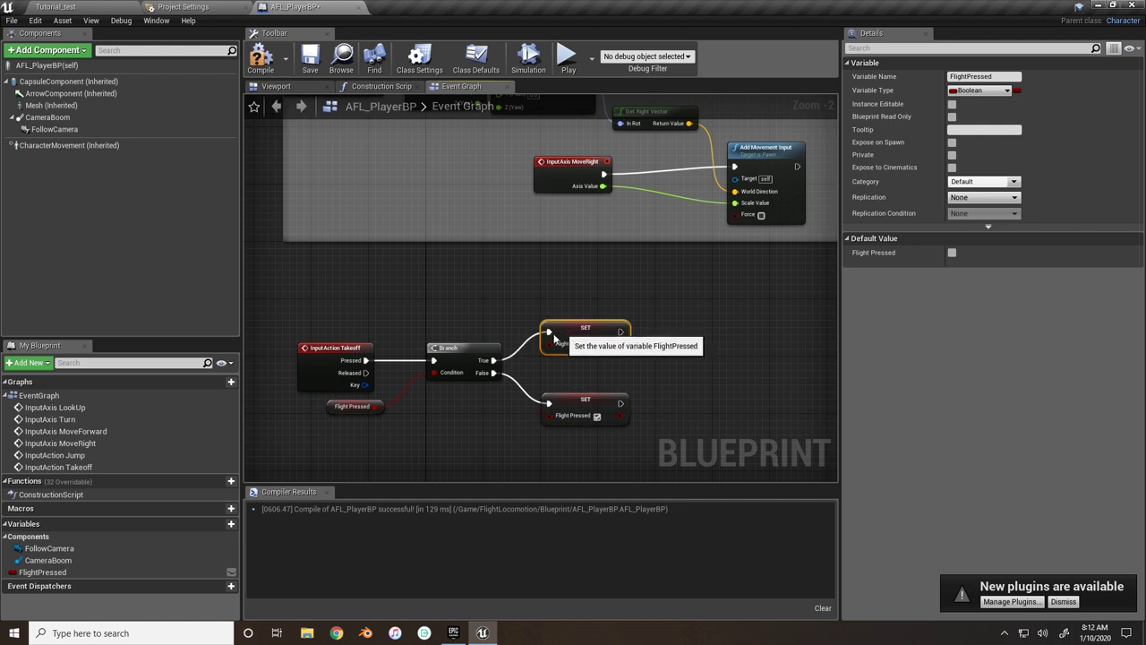
click(365, 410)
- Place a CharacterMovement reference between the two SET nodes and create a Set Movement Mode node from it
right_drag(367, 413, 286, 422)
drag(69, 145, 488, 380)
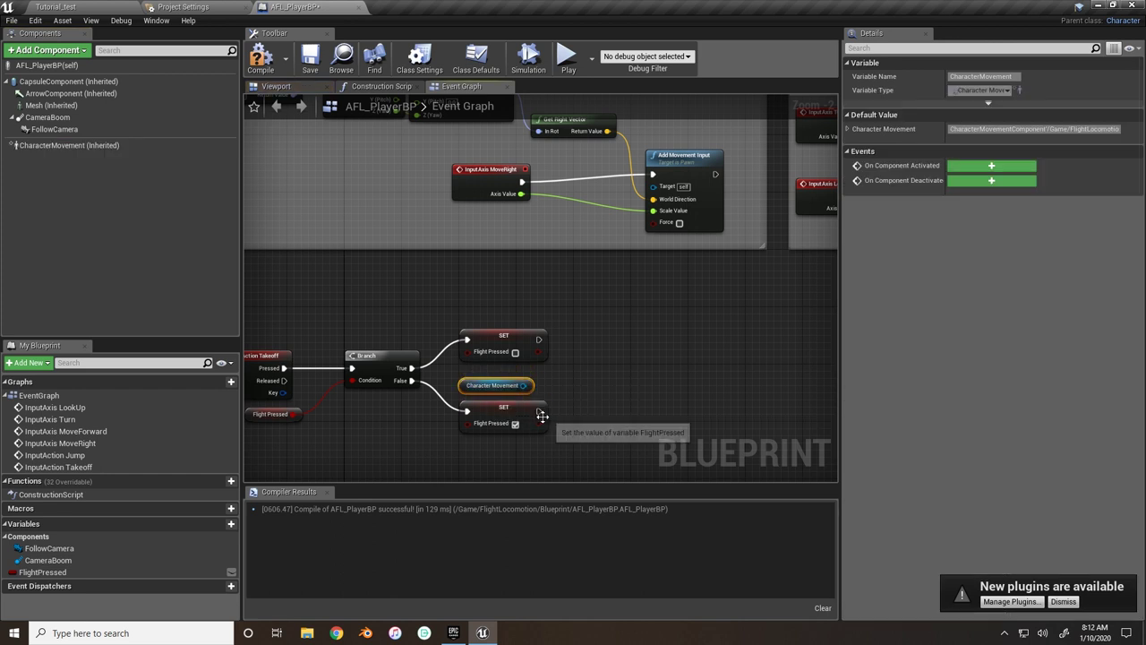
drag(525, 385, 599, 392)
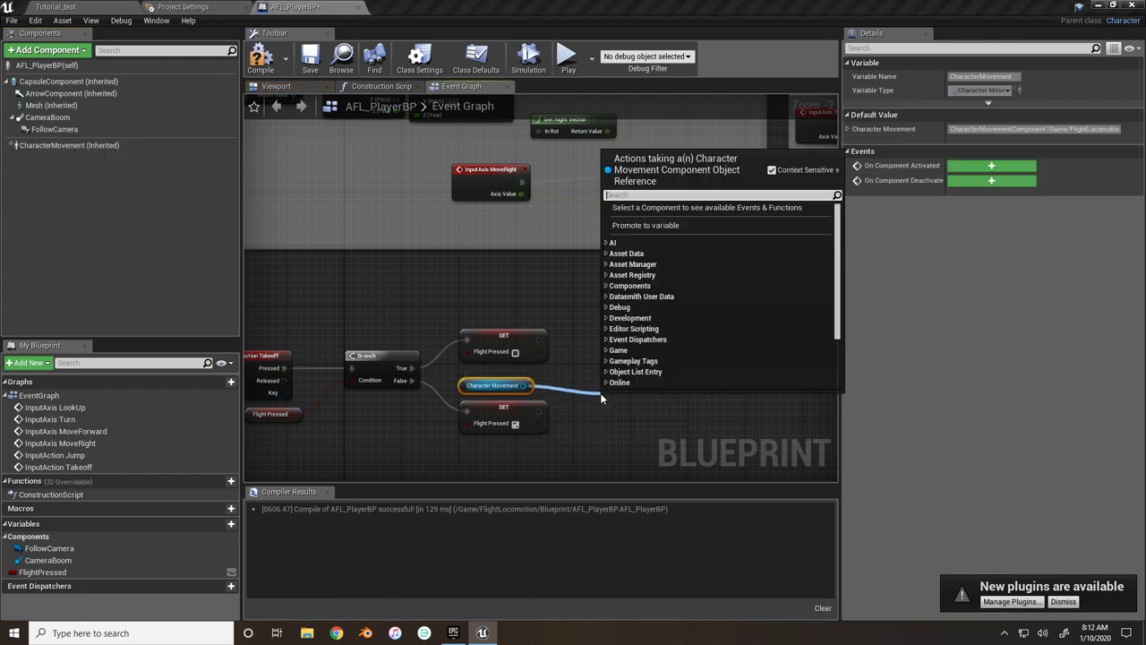
text(movement mode)
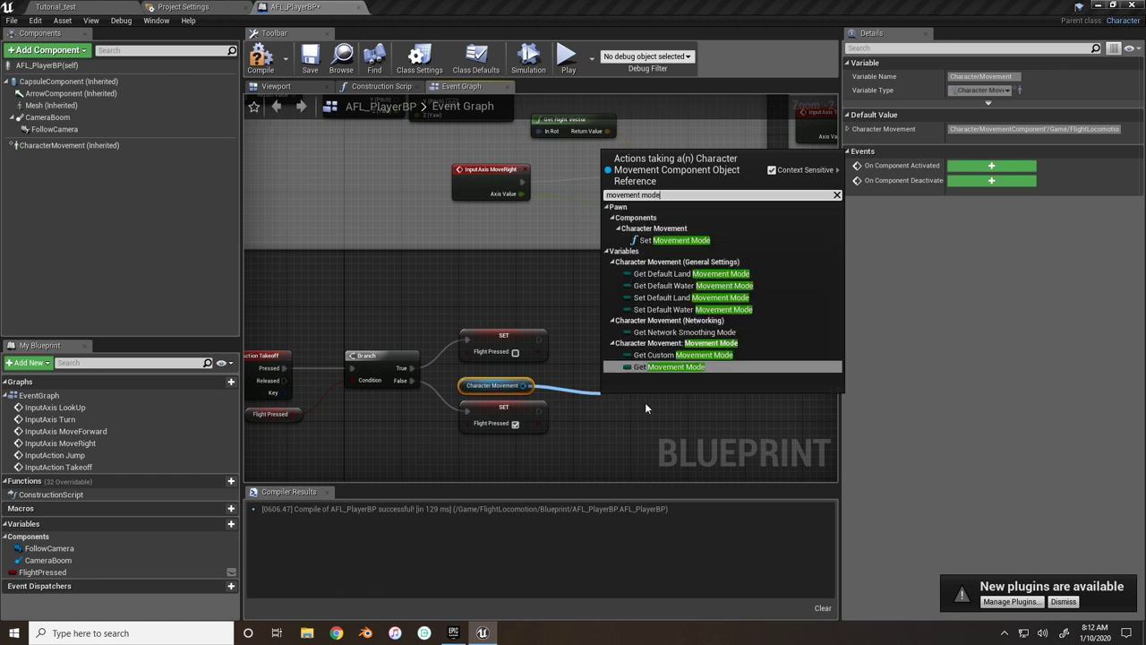
click(672, 240)
- Raise the Set Movement Mode node level with the upper SET node and place a copy of it directly below
drag(638, 419, 631, 324)
key(ctrl+c)
click(619, 402)
key(ctrl+v)
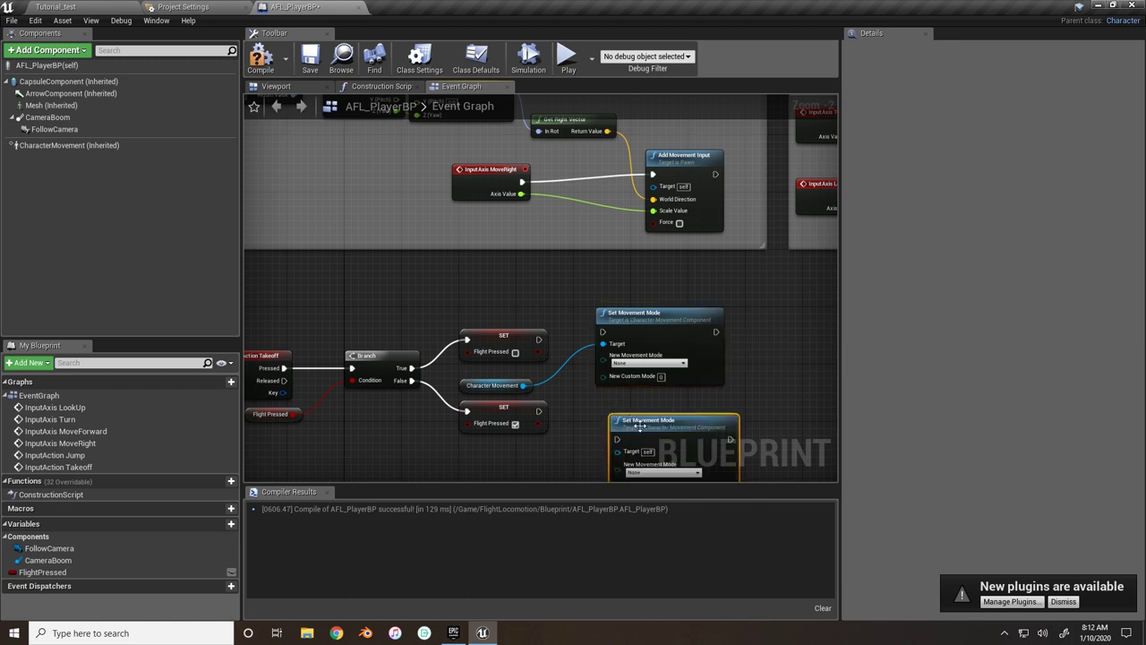
drag(638, 427, 632, 414)
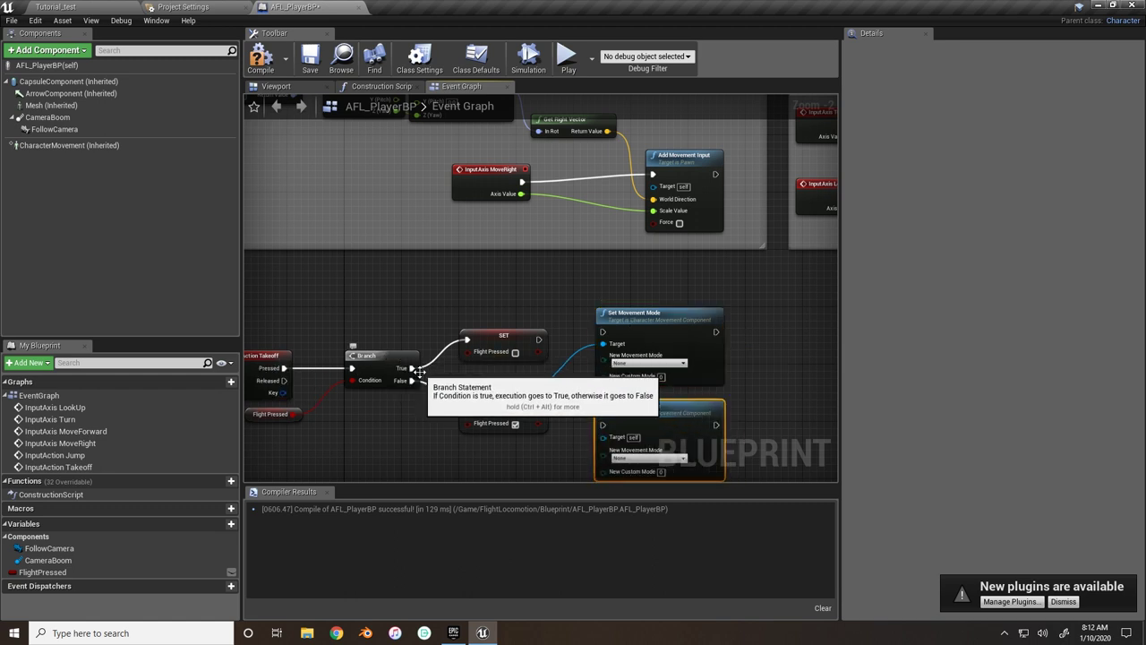
- Connect each SET FlightPressed node to its Set Movement Mode node, with the True path's New Movement Mode set to Walking
drag(538, 339, 601, 335)
click(648, 363)
click(643, 378)
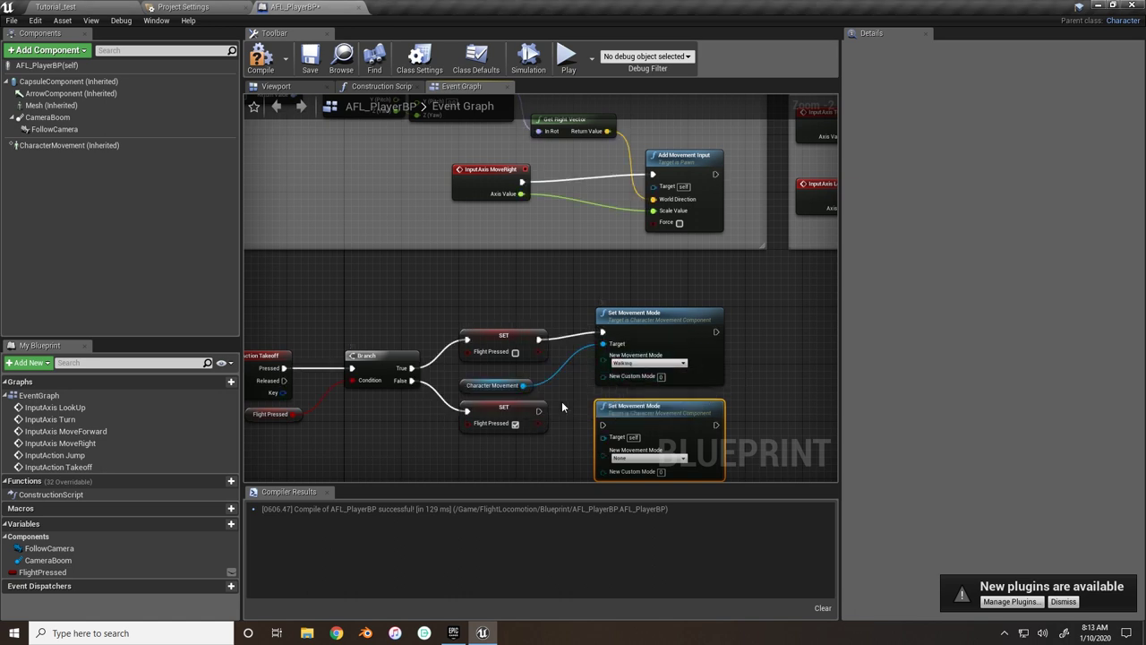
right_drag(562, 401, 553, 382)
drag(531, 392, 594, 405)
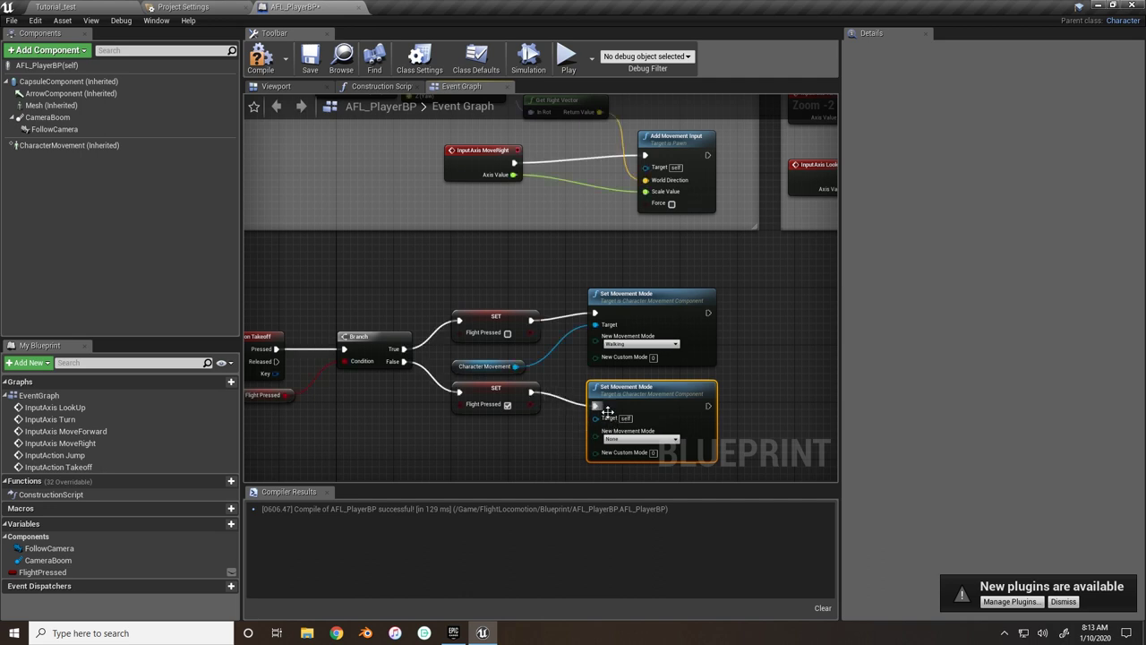
- Set the lower Set Movement Mode node to Flying, connect Character Movement to its Target, and compile the blueprint
click(638, 439)
click(624, 486)
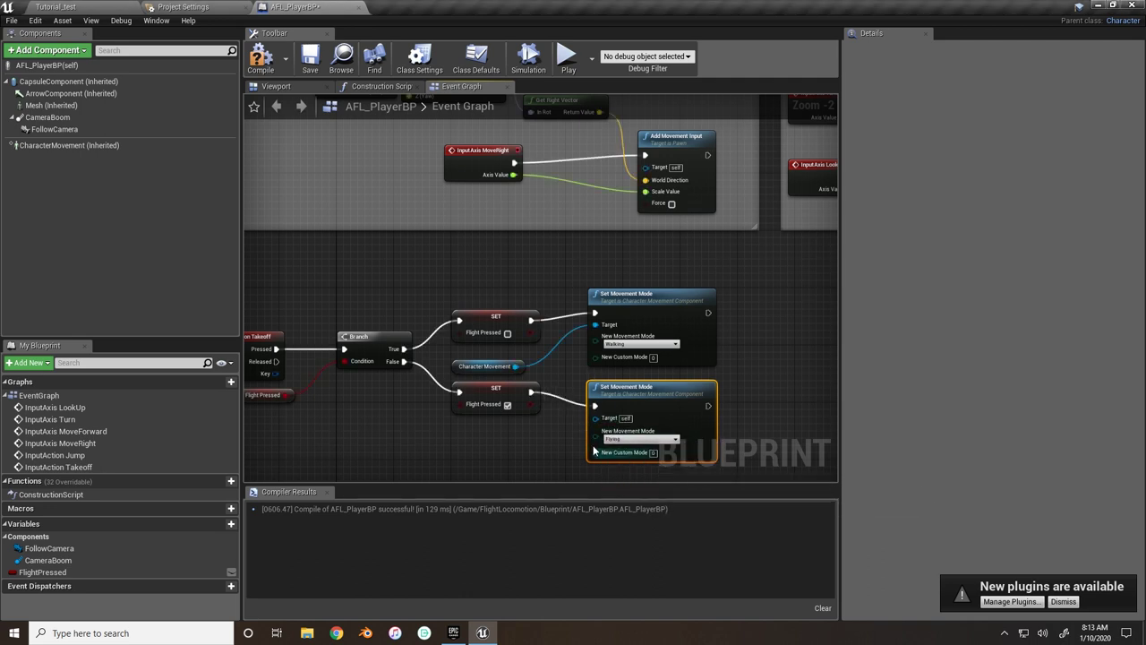
drag(518, 365, 594, 417)
click(261, 59)
- Wrap the InputAction Takeoff node group in a comment box titled Takeoff and align it below the movement input box
drag(729, 256, 267, 467)
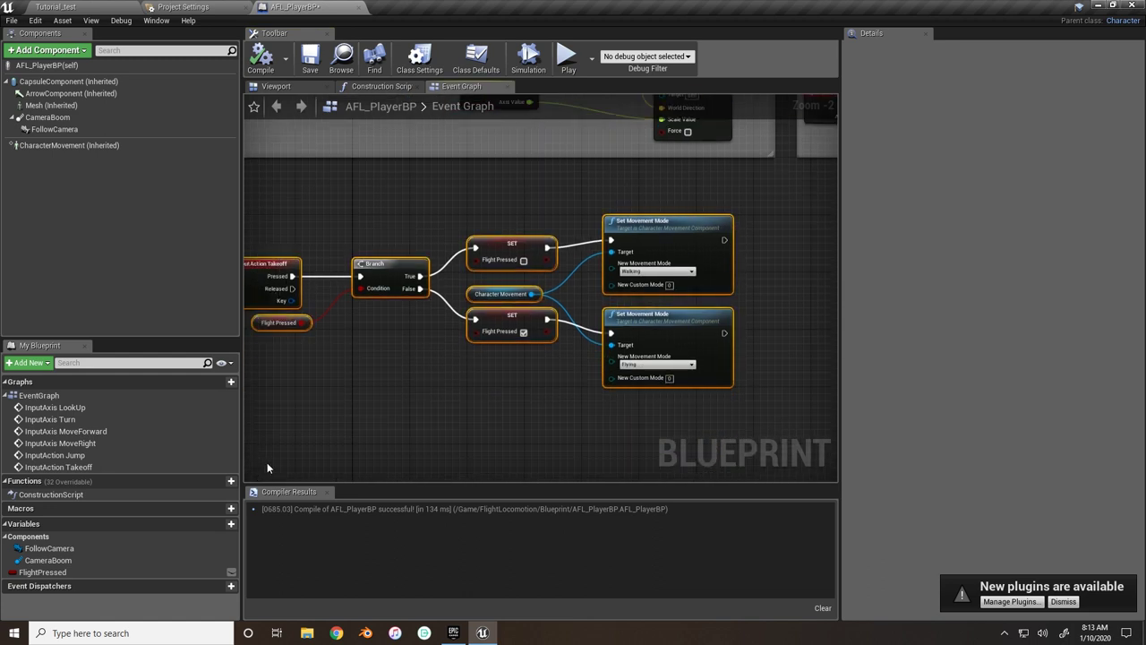
key(c)
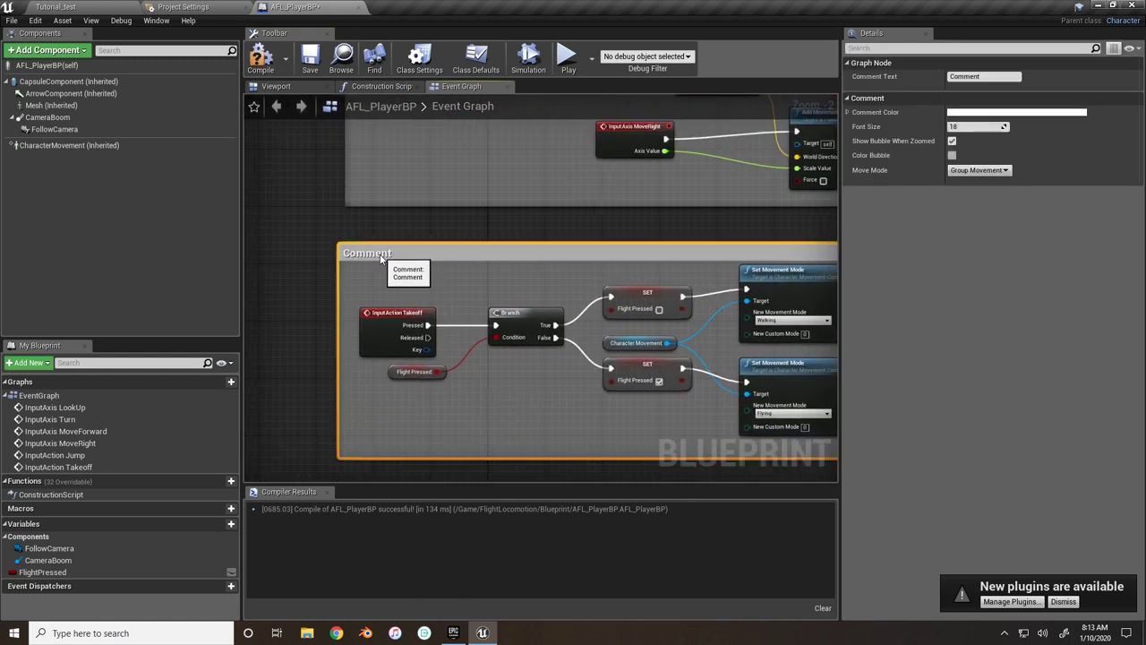
double_click(381, 252)
text(Takeoff)
key(Return)
right_drag(411, 232, 335, 291)
drag(336, 291, 343, 283)
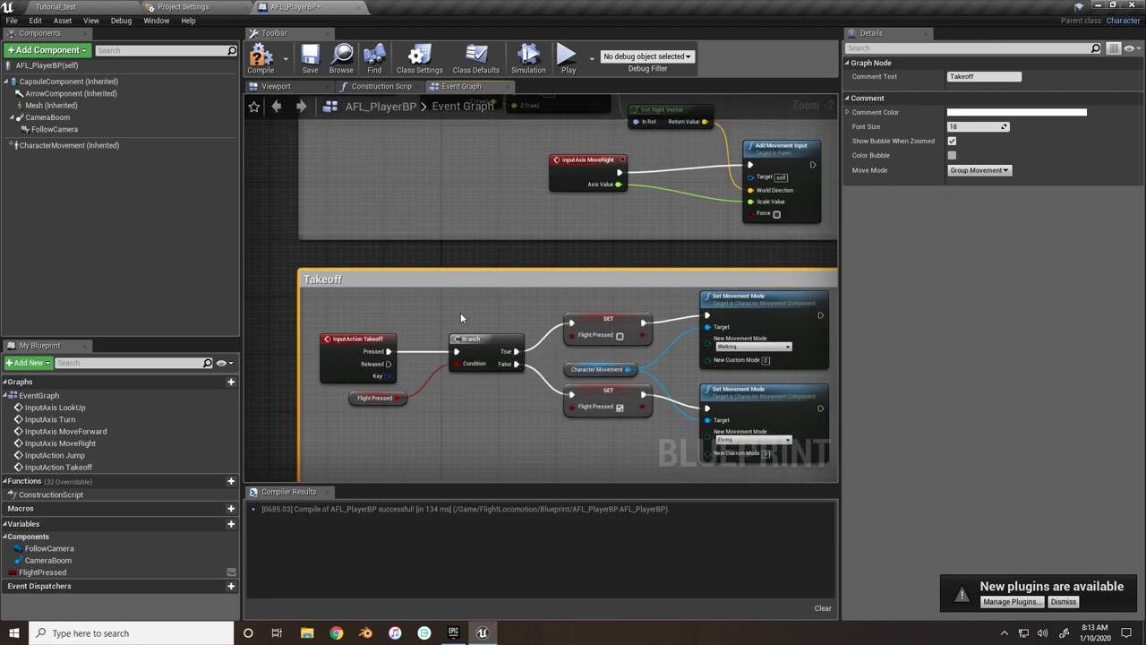
- Compile and save the AFL_PlayerBP blueprint, then close its editor
right_drag(582, 241, 524, 469)
drag(299, 183, 667, 231)
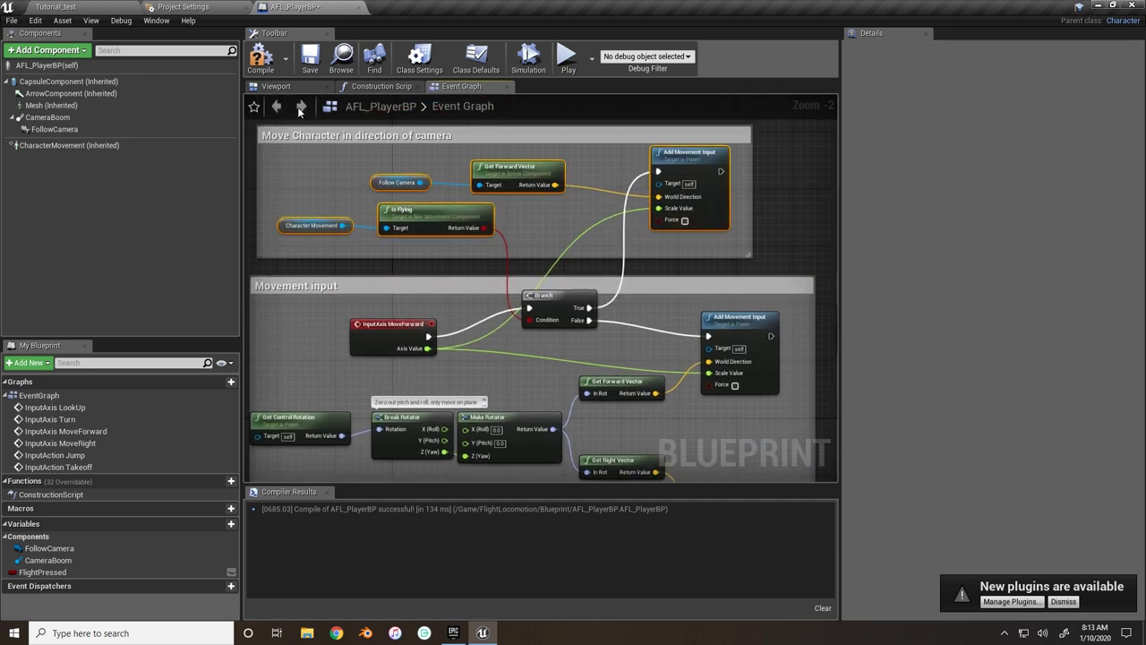
click(259, 64)
click(310, 59)
click(106, 9)
click(358, 9)
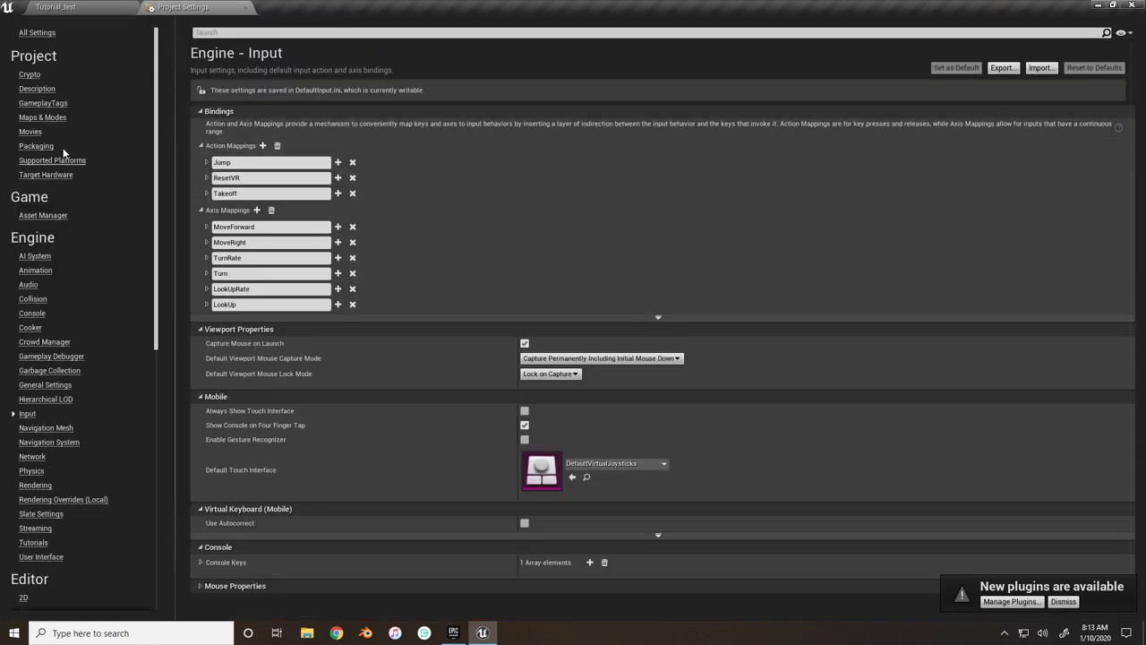
- Set the project's Default GameMode to ThirdPersonGameMode and locate that asset in the Content Browser
click(42, 117)
click(555, 126)
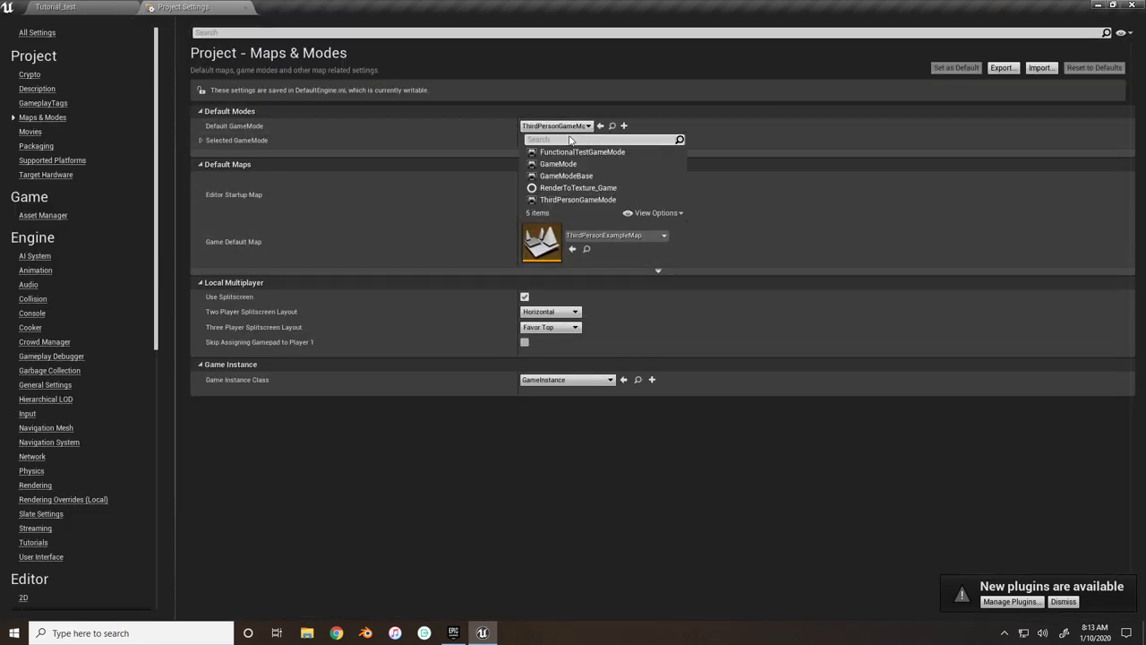
click(559, 200)
click(612, 125)
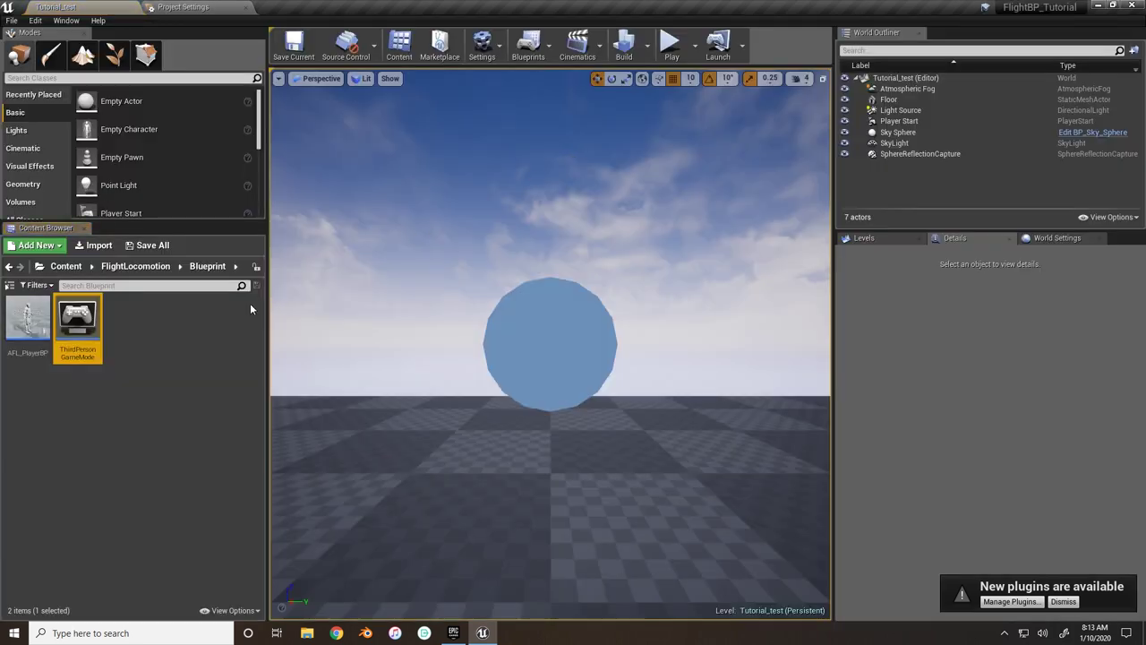
- Set ThirdPersonGameMode's Default Pawn Class to AFL_PlayerBP, compile the game mode, and close it
double_click(77, 320)
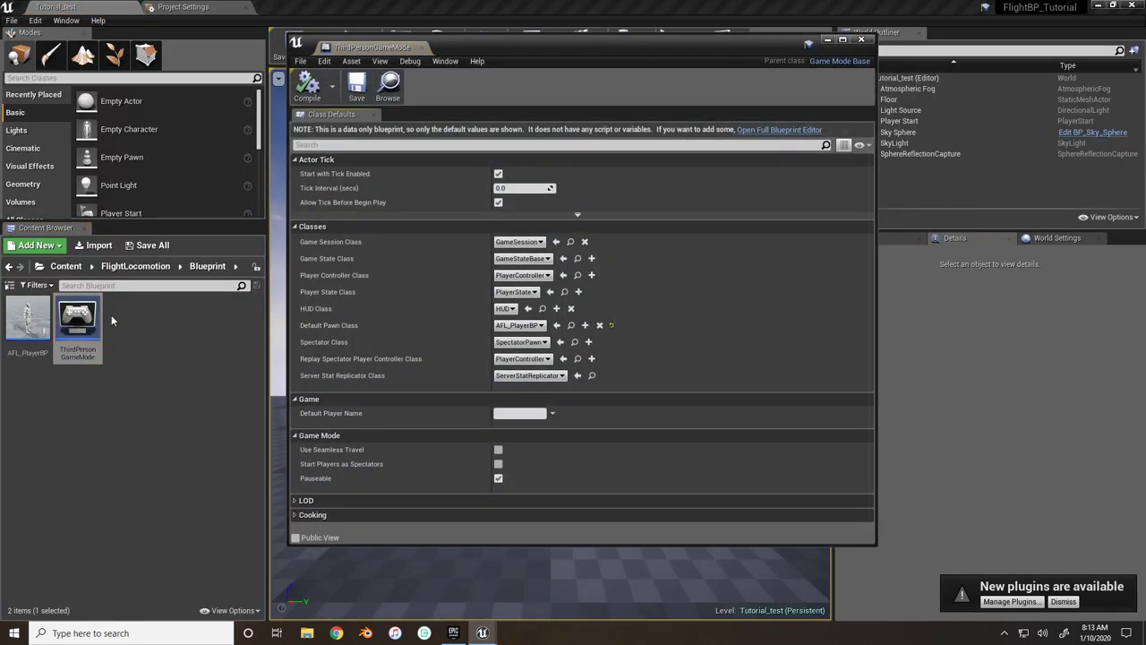
click(519, 325)
click(532, 364)
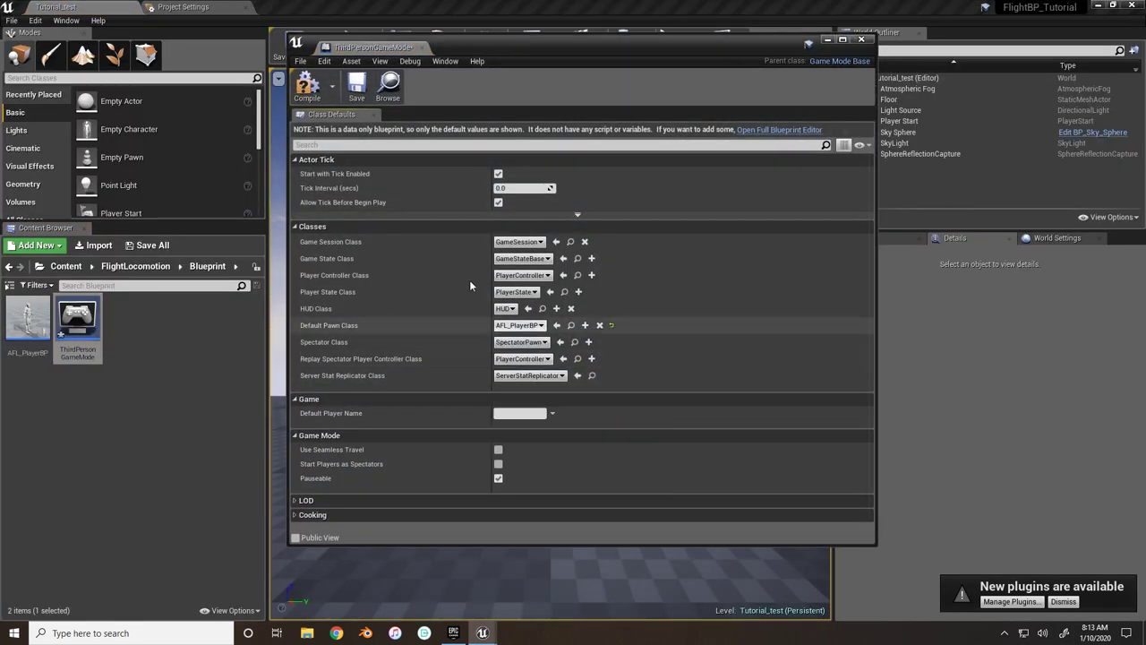
click(313, 96)
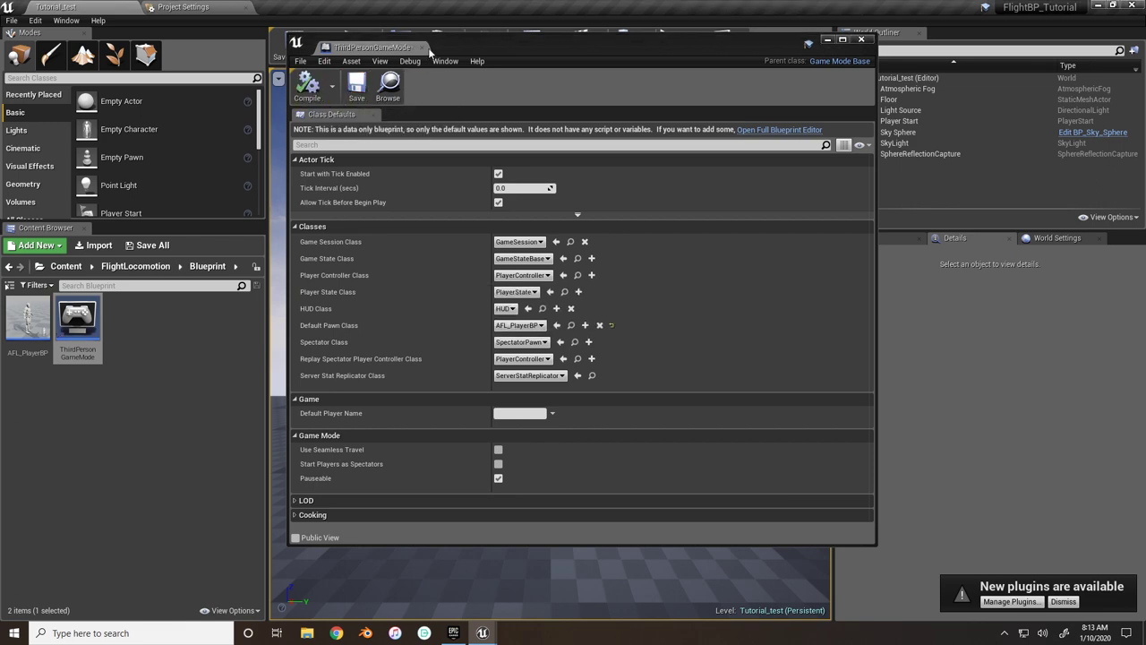
click(861, 39)
- Play-test the character's walking and flight in the level, then stop the session
click(672, 45)
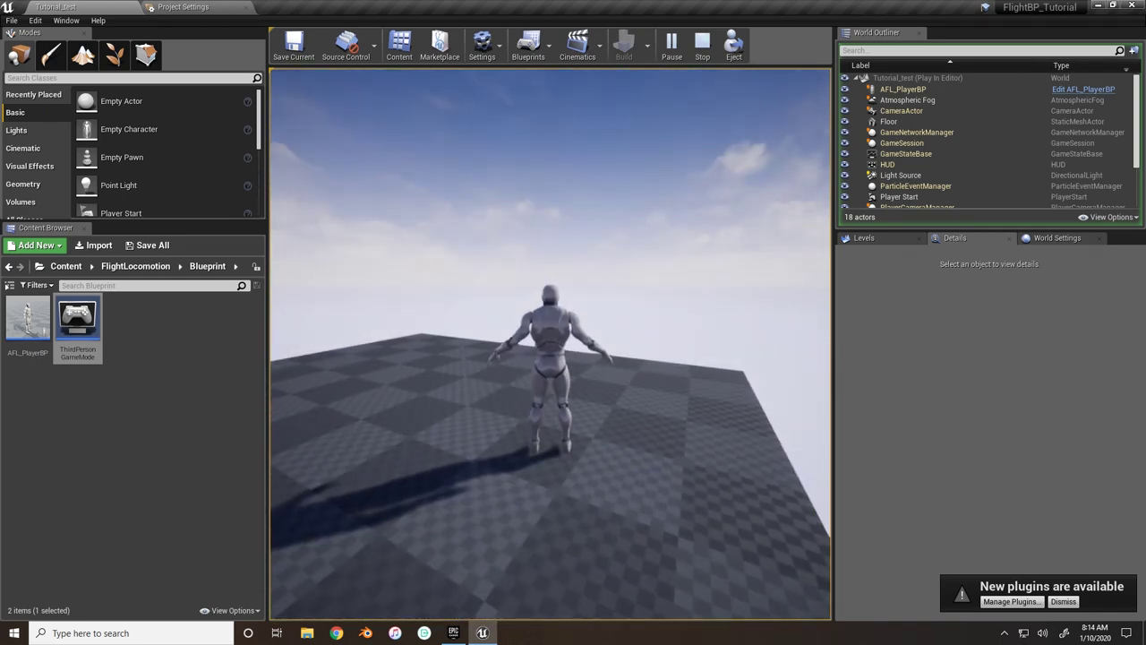
key(Escape)
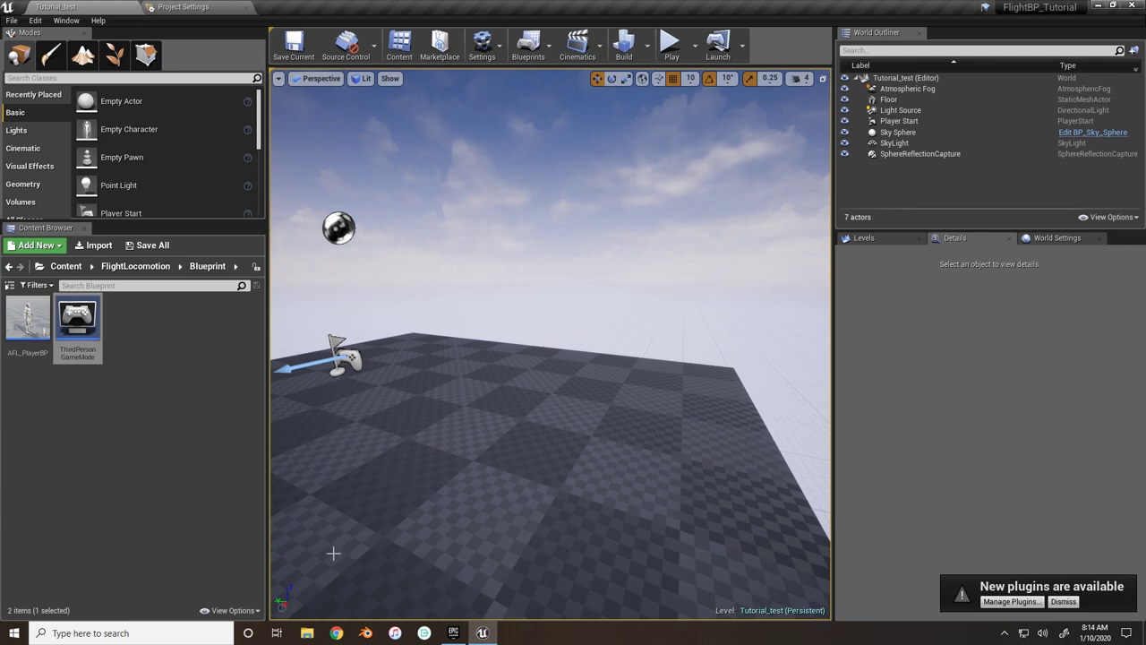
- In FlightLocomotion's Animations/AFL_BP folder, create a Blend Space for the second listed UE4_Mannequin_Skeleton, named AFL_FlightMovment_2D
click(132, 266)
double_click(28, 317)
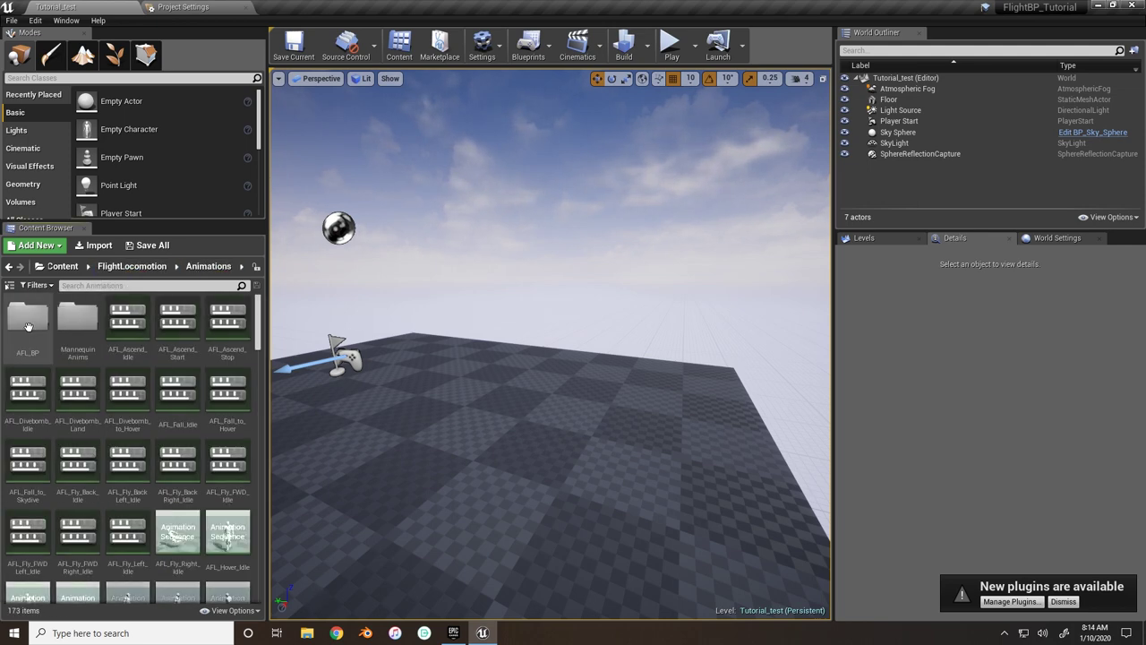
double_click(27, 317)
right_click(103, 341)
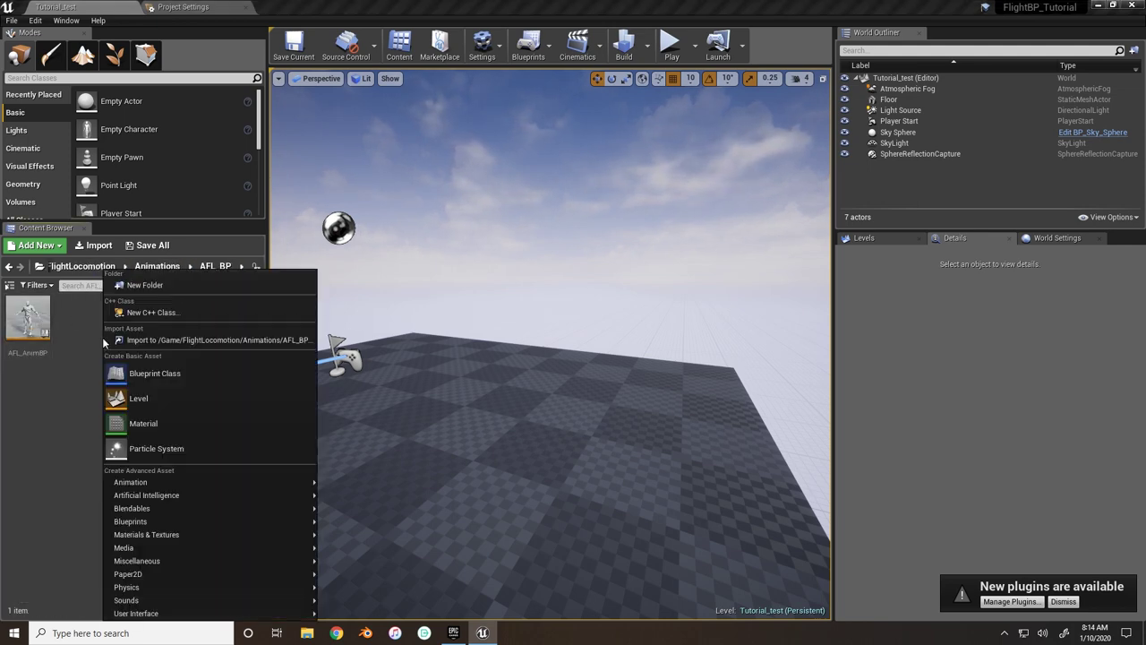
click(75, 409)
right_click(112, 353)
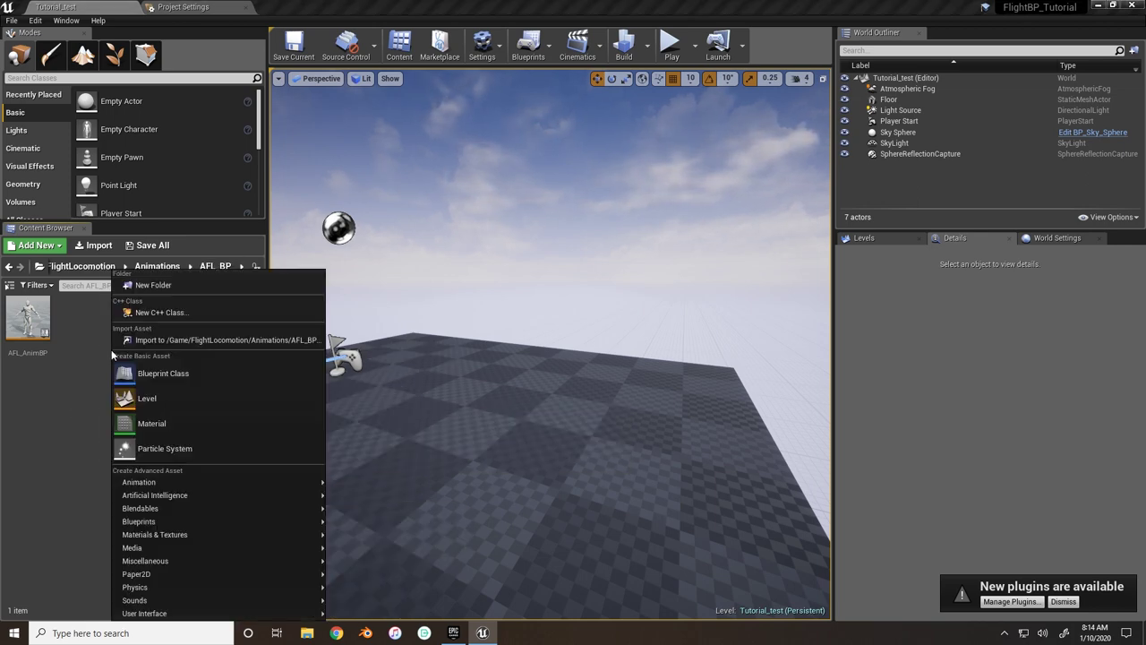
mouse_move(152, 484)
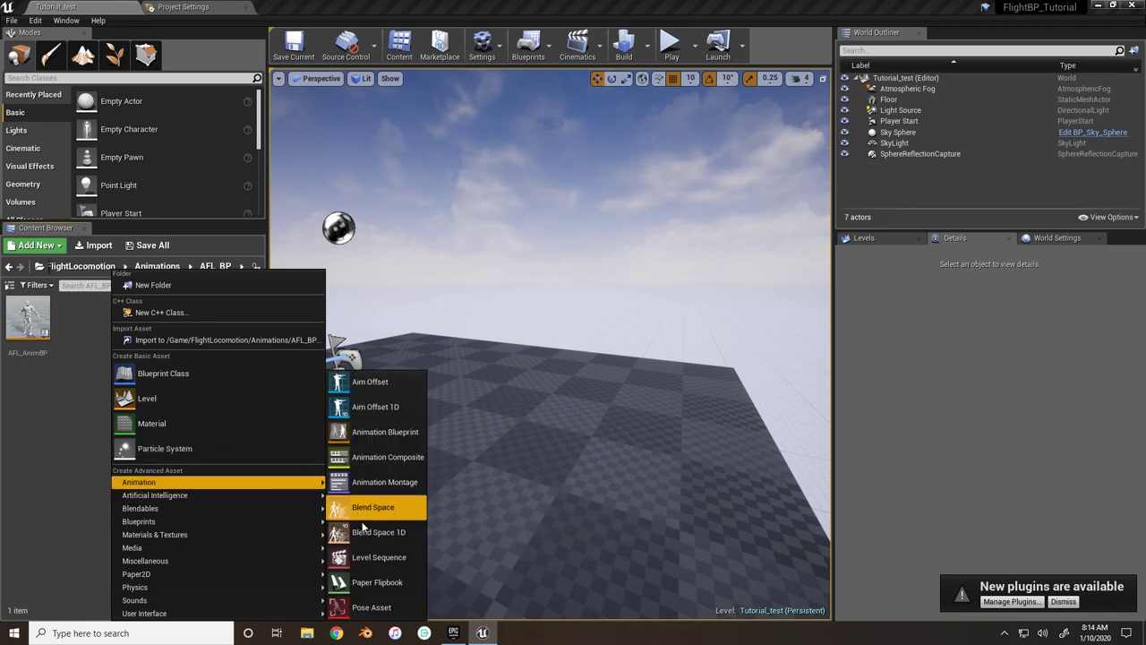
click(372, 507)
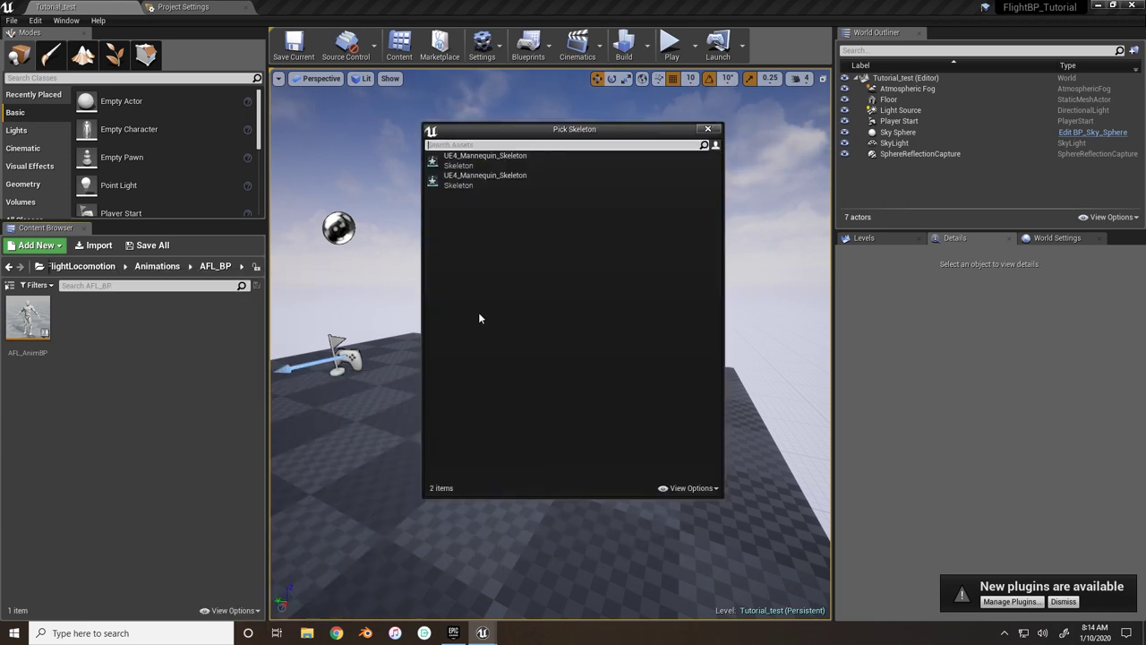
click(498, 180)
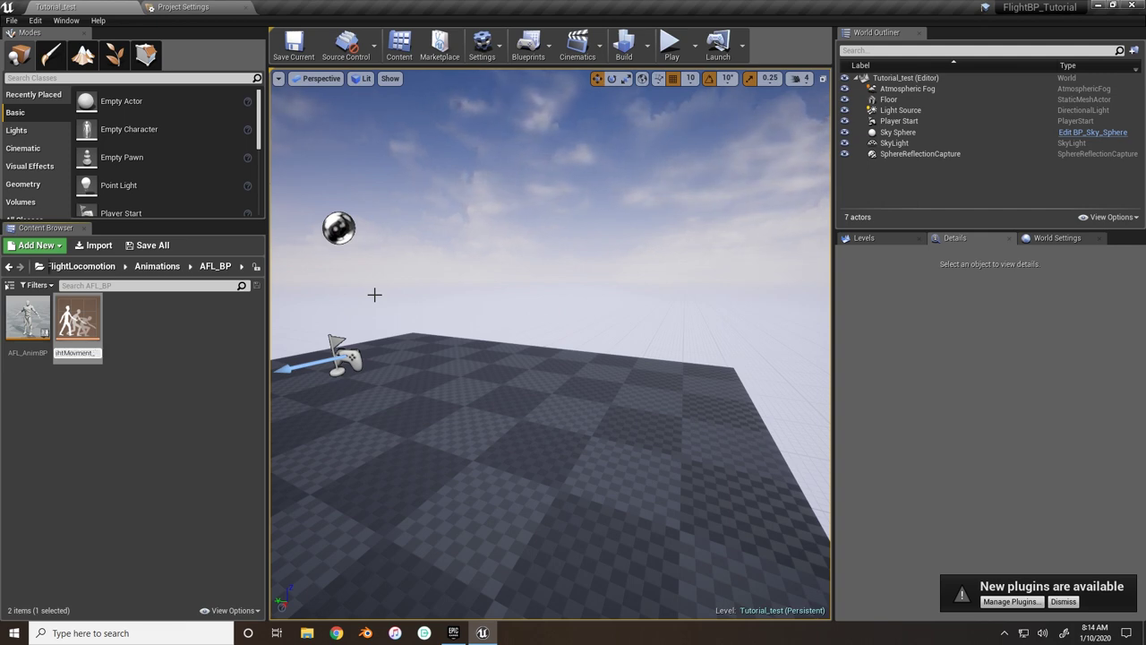
key(Return)
- Open AFL_FlightMovment_2D and name its horizontal axis Direction, ranging from -180 to 180 with 8 grid divisions
double_click(85, 324)
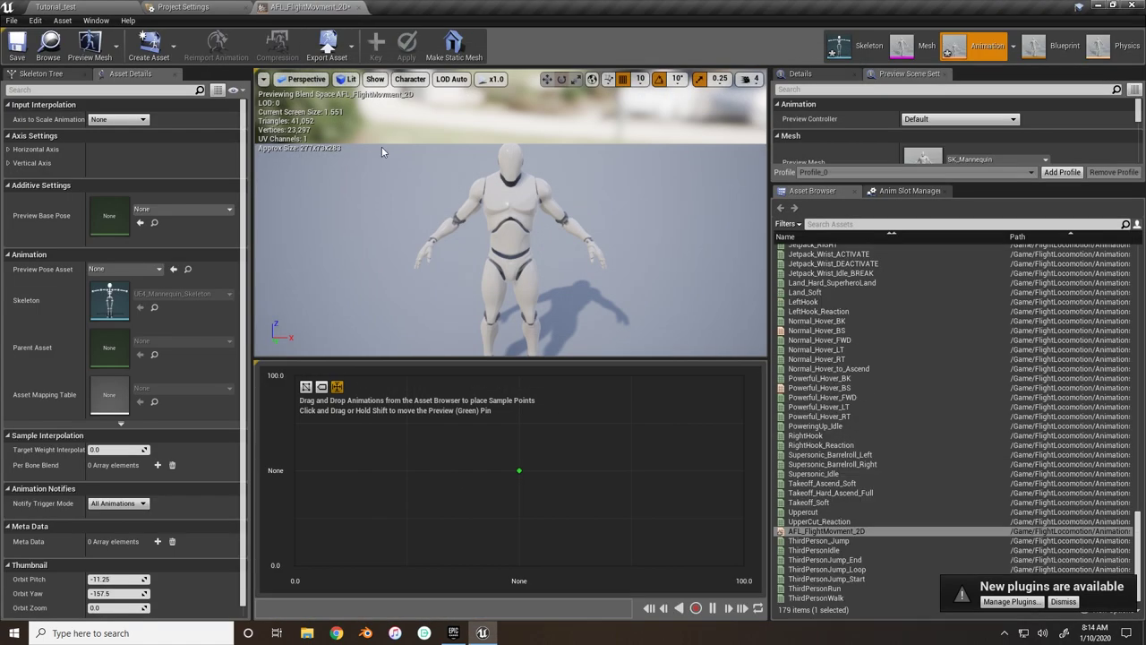
click(8, 149)
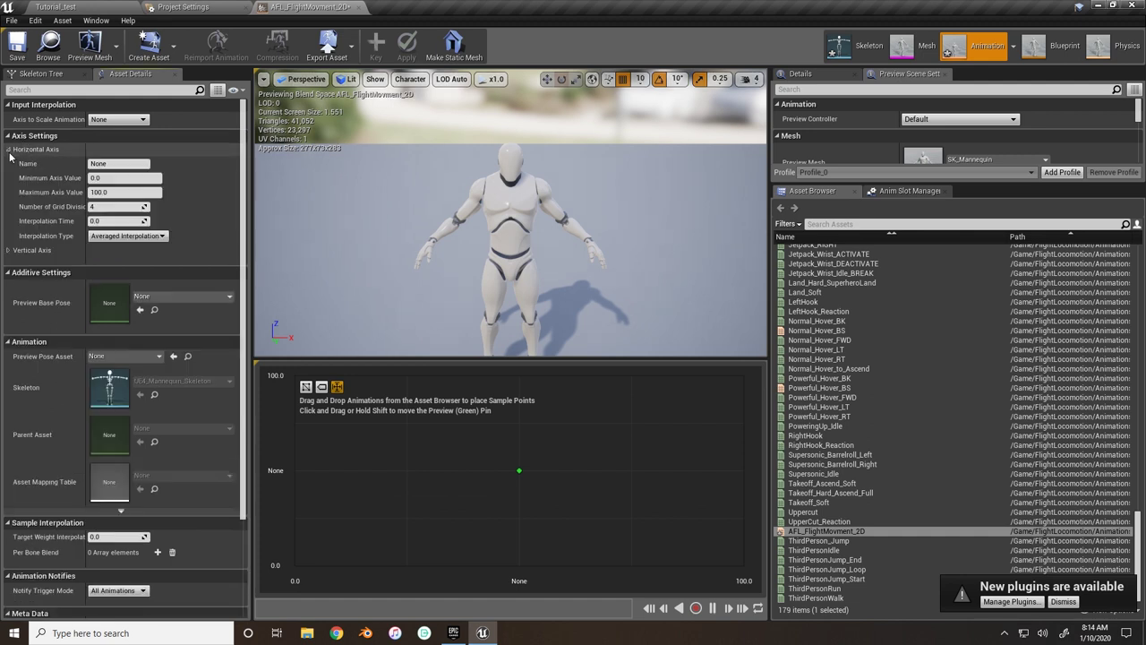
click(9, 250)
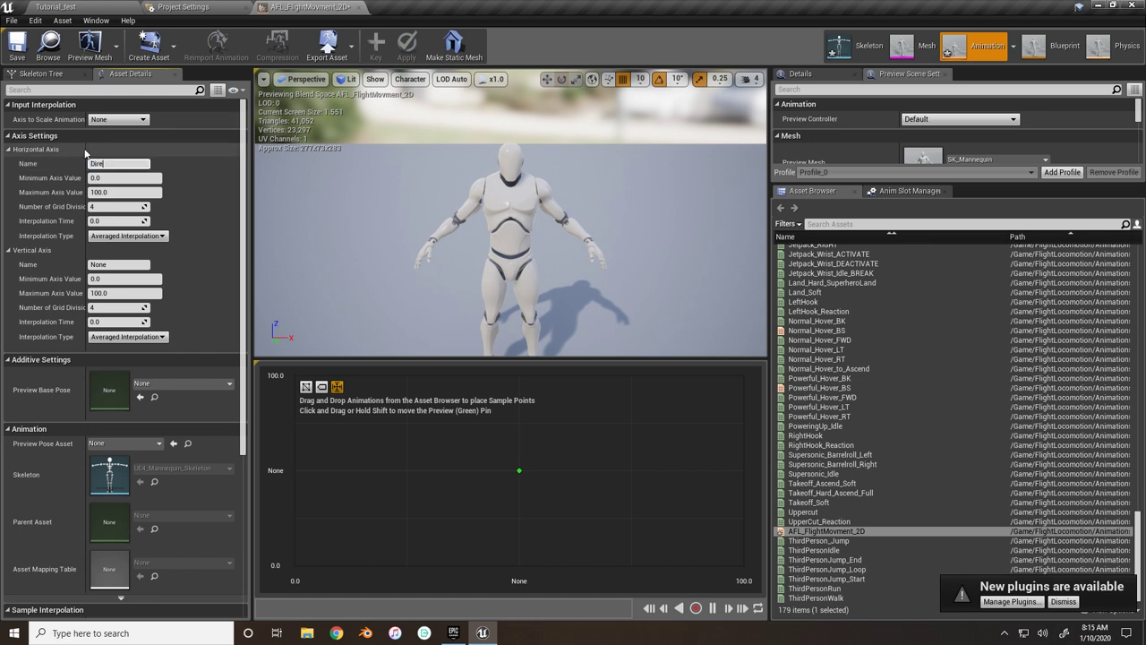
key(End)
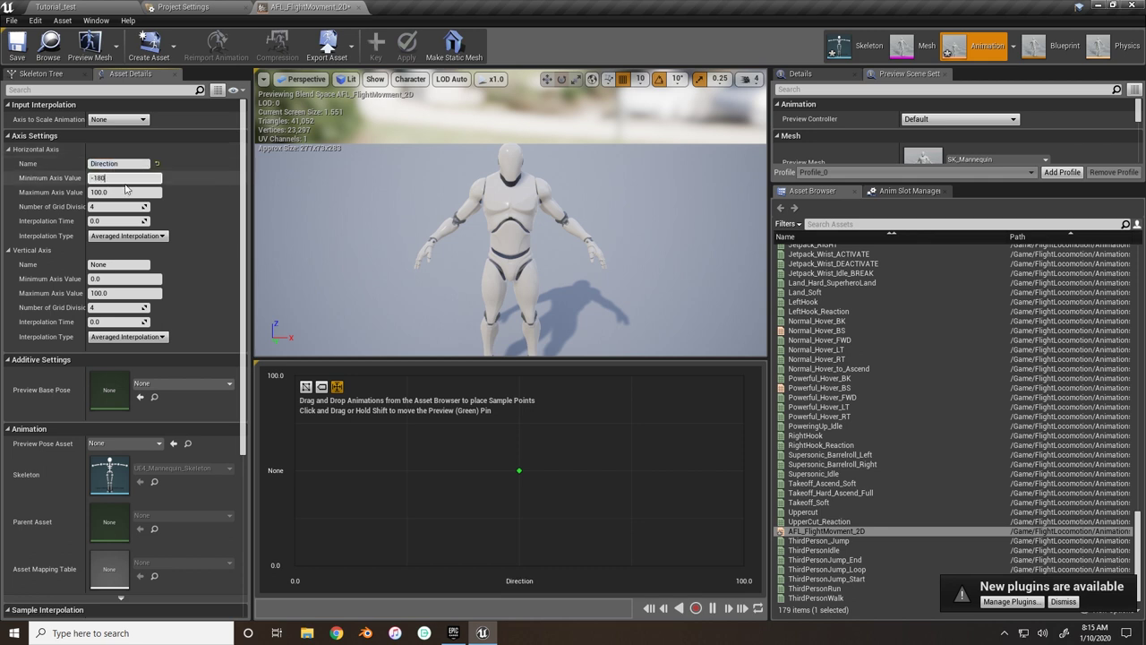
click(108, 207)
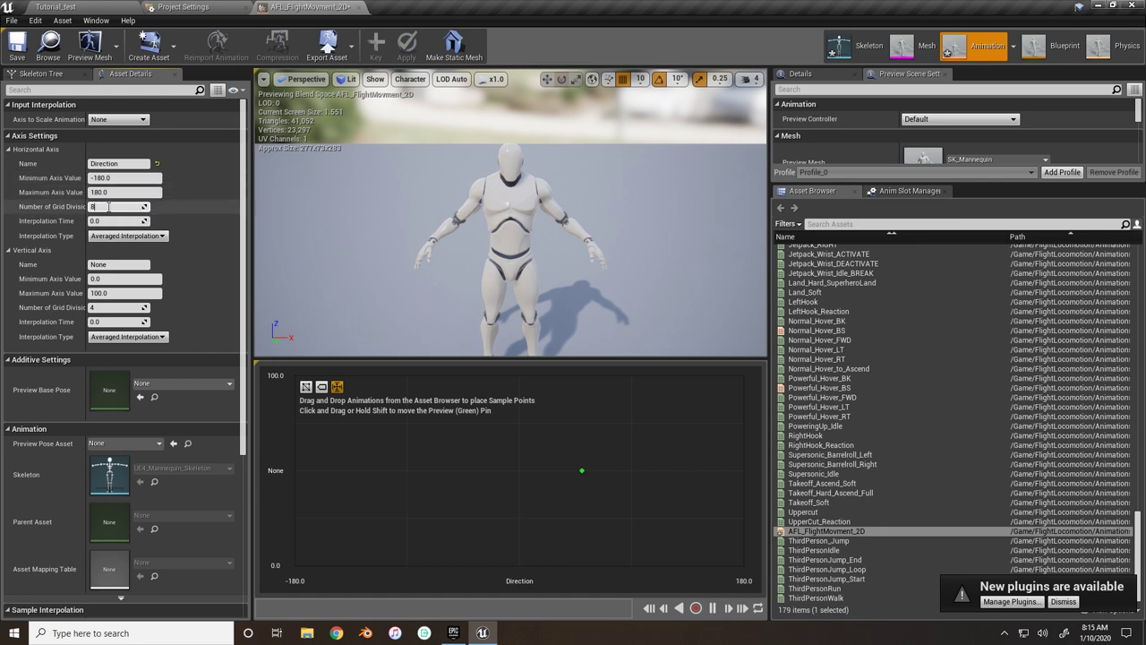
- Name the blend space's vertical axis Speed and set its maximum axis value to 400
click(122, 264)
text(Speed)
key(Return)
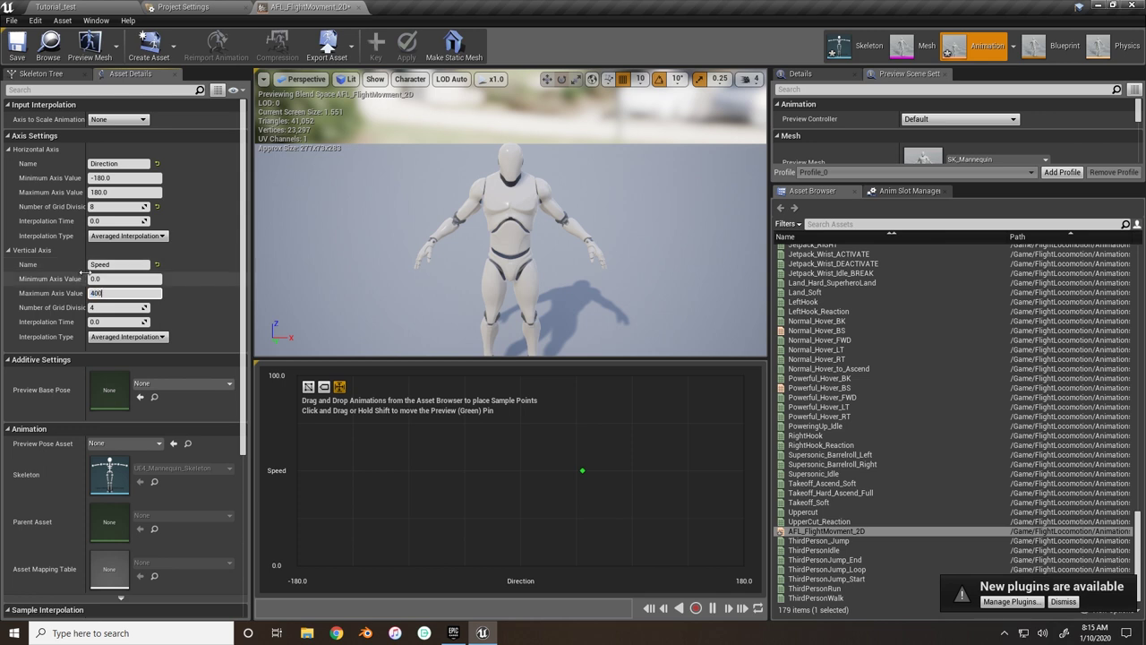
- Search the animations for afl_ and try AFL_Hover_Idle as the blend space's Preview Base Pose
click(869, 224)
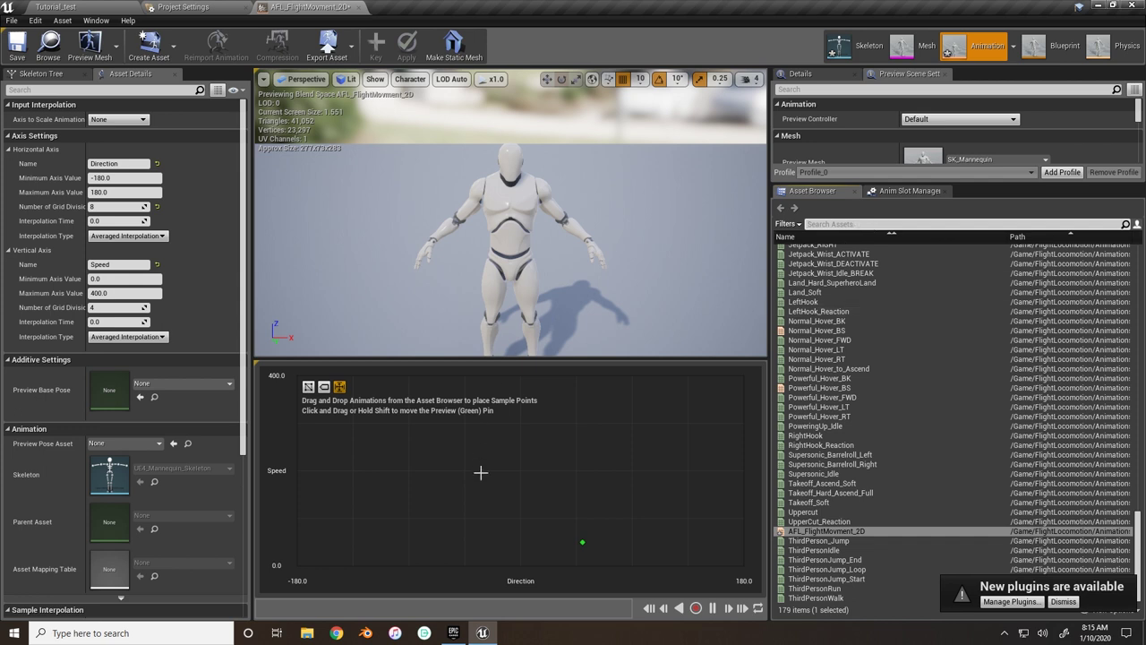
text(afl_)
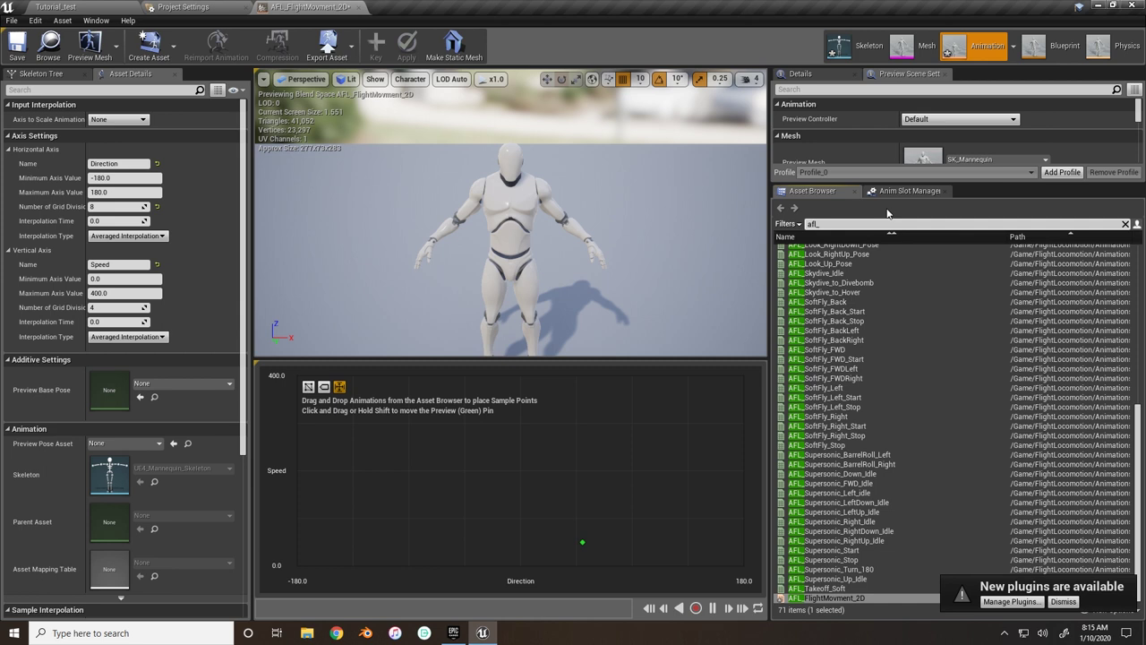
text(er)
drag(897, 248, 109, 390)
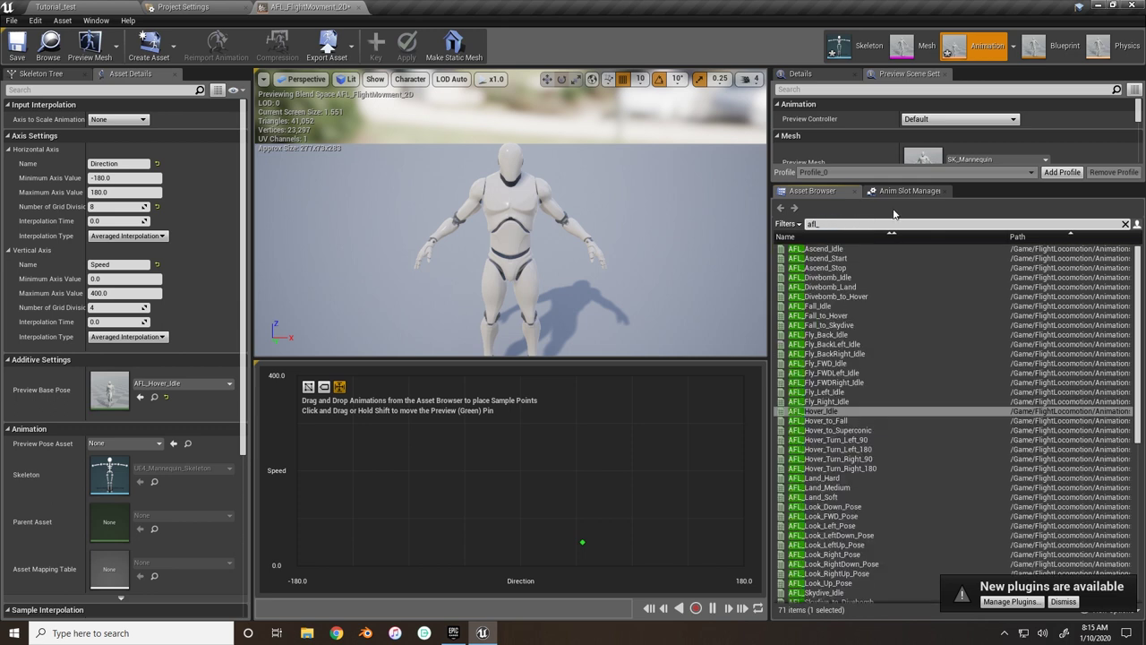
- Filter the animations by afl_hover and place AFL_Hover_Idle at all nine Direction grid points along Speed 0
text(vw)
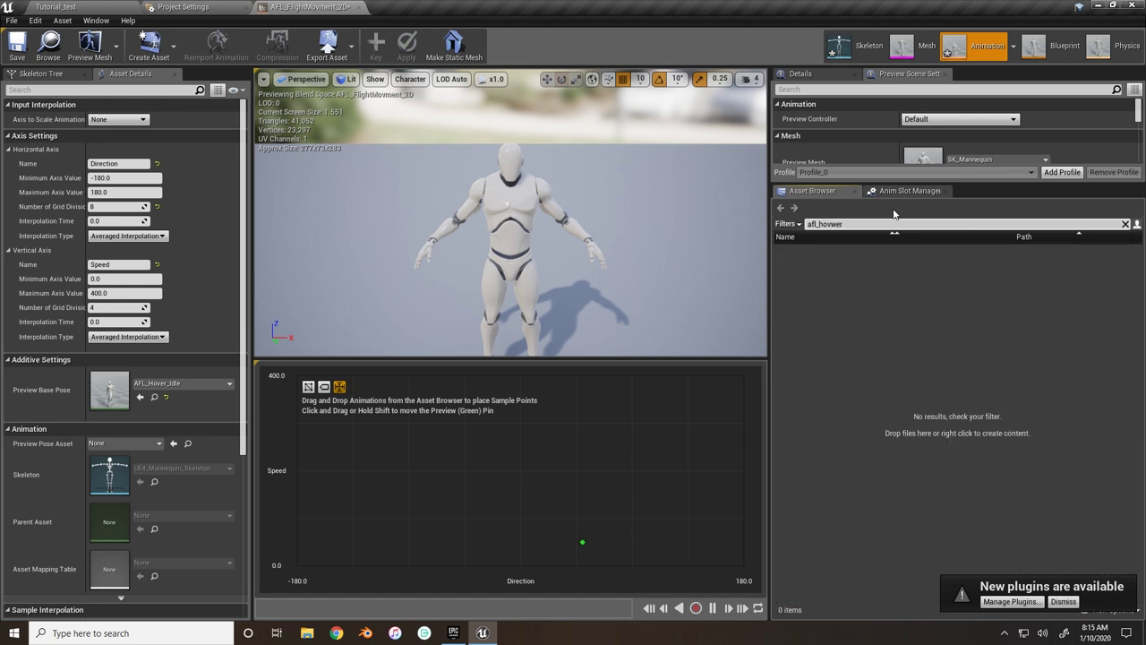
key(BackSpace)
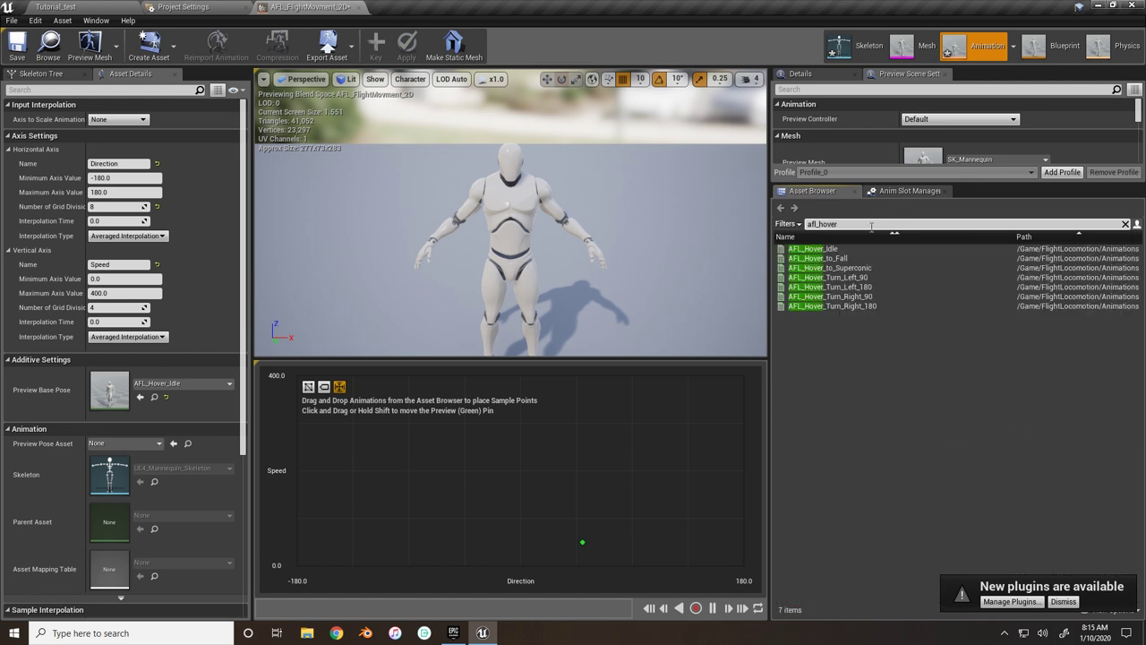
drag(841, 248, 523, 563)
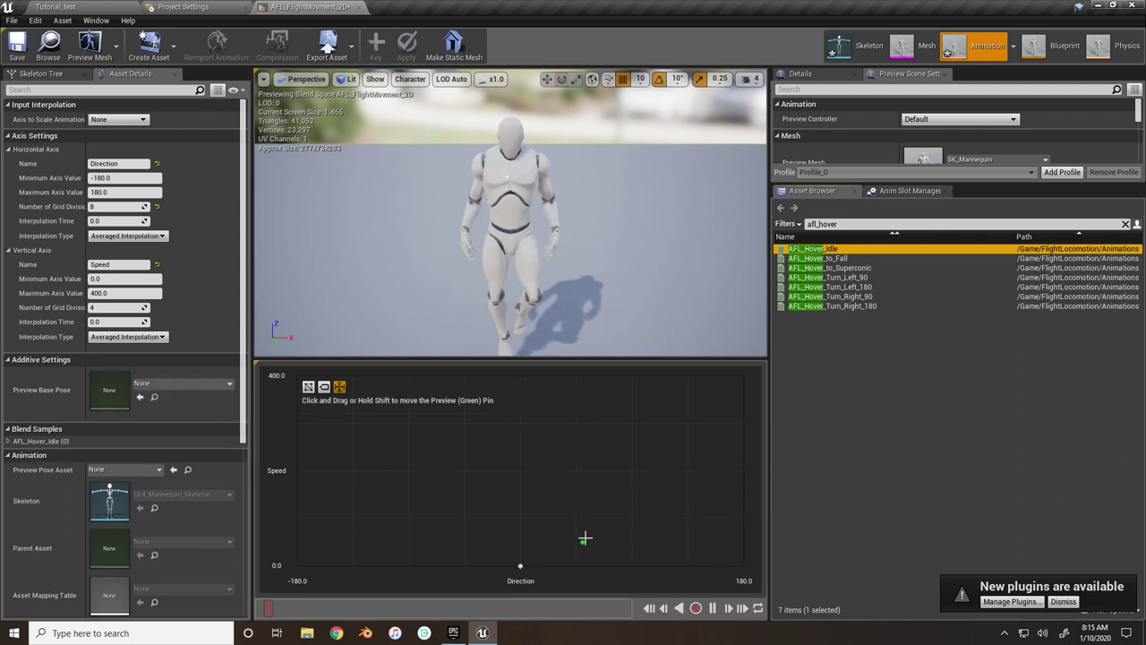
drag(845, 250, 743, 566)
drag(855, 252, 465, 566)
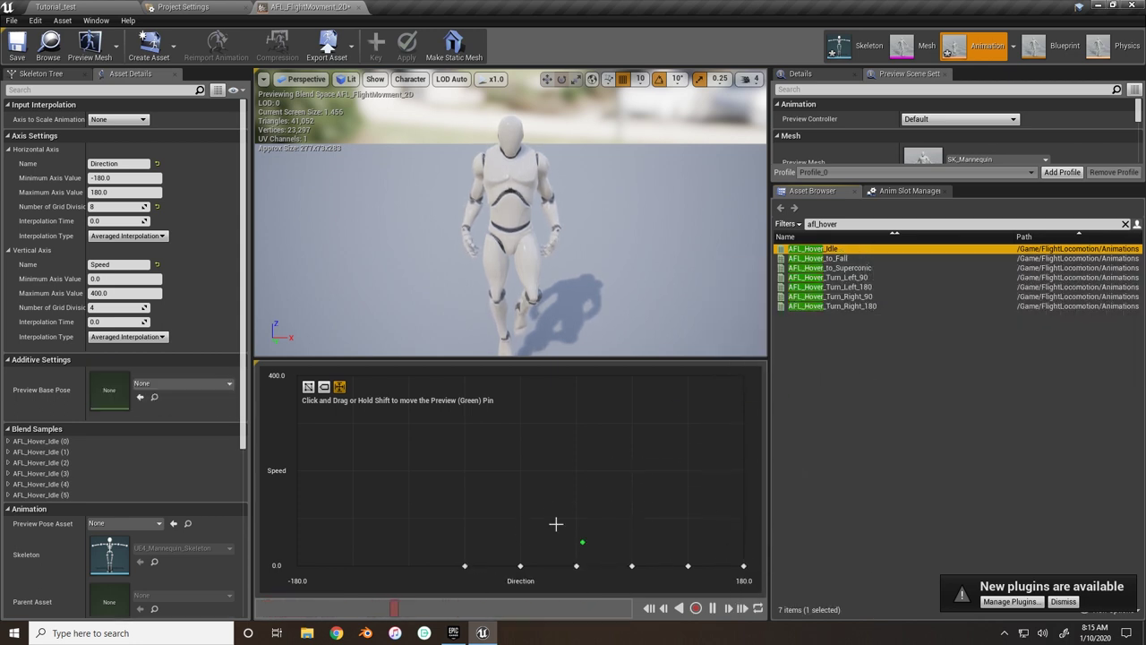
drag(842, 249, 440, 558)
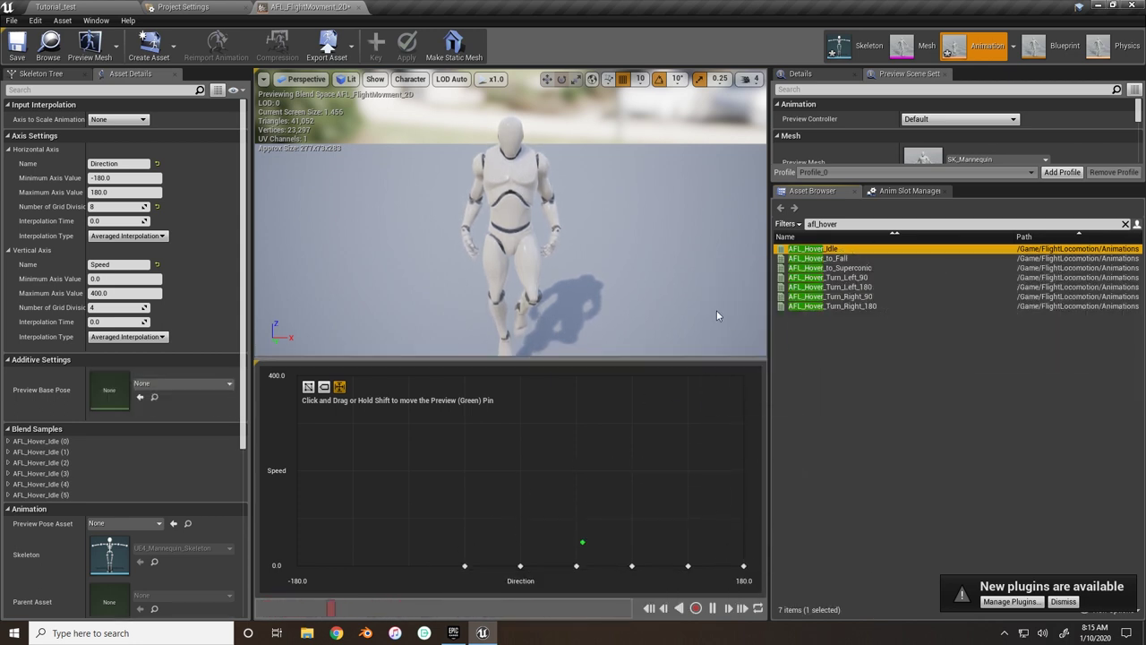
drag(810, 250, 406, 560)
drag(880, 249, 352, 562)
drag(858, 250, 298, 566)
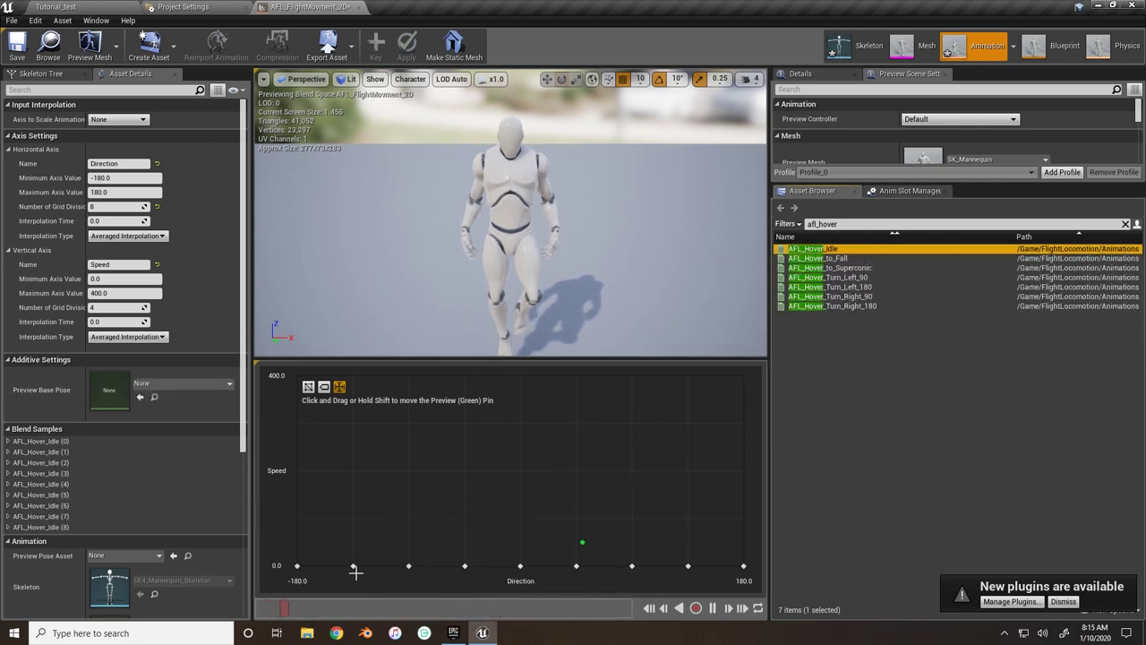
- Filter animations by afl_soft and place the SoftFly Left, FWDLeft, FWD, FWDRight and Right samples at Directions -90, -45, 0, 45 and 90, Speed 100
click(852, 224)
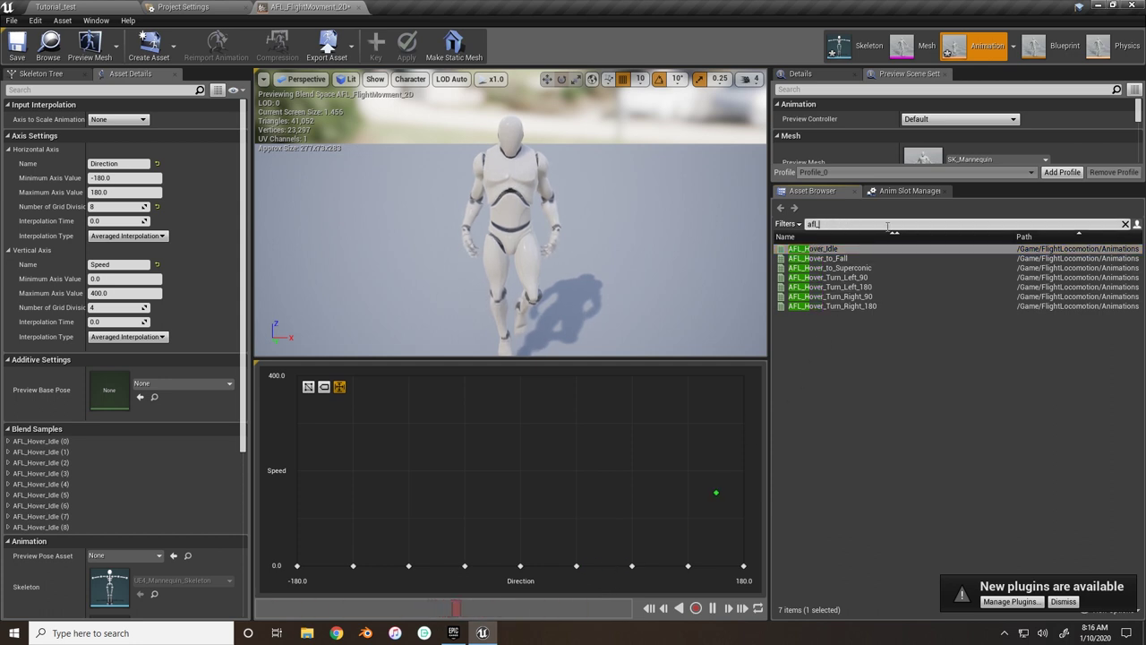
text(soft)
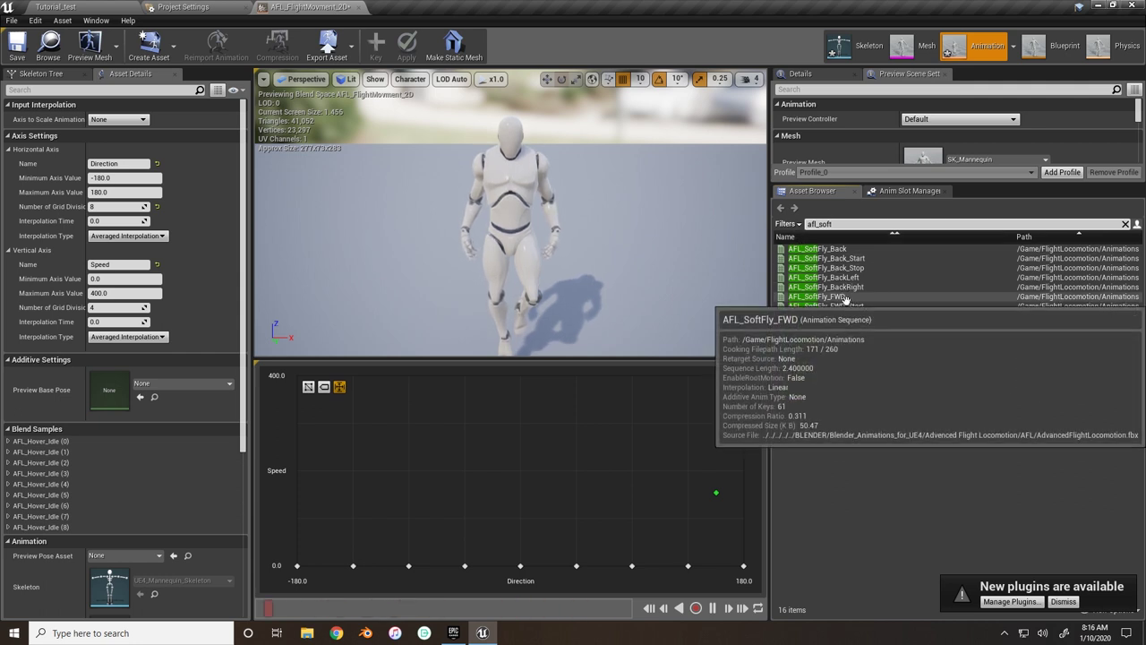
drag(856, 293, 521, 528)
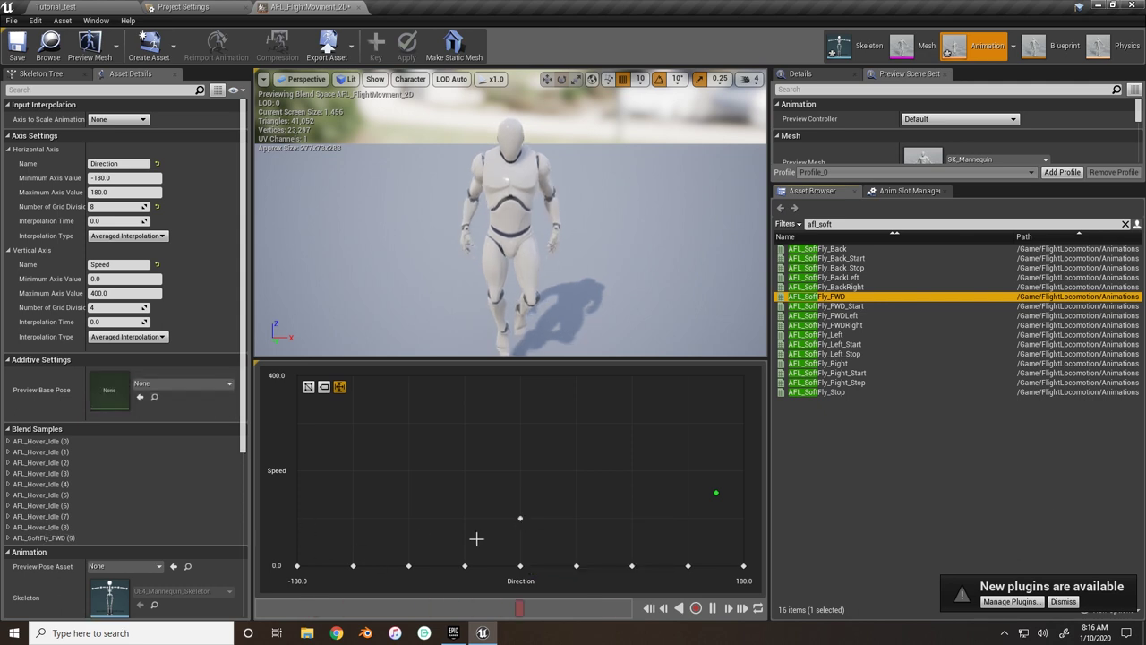
drag(832, 335, 404, 522)
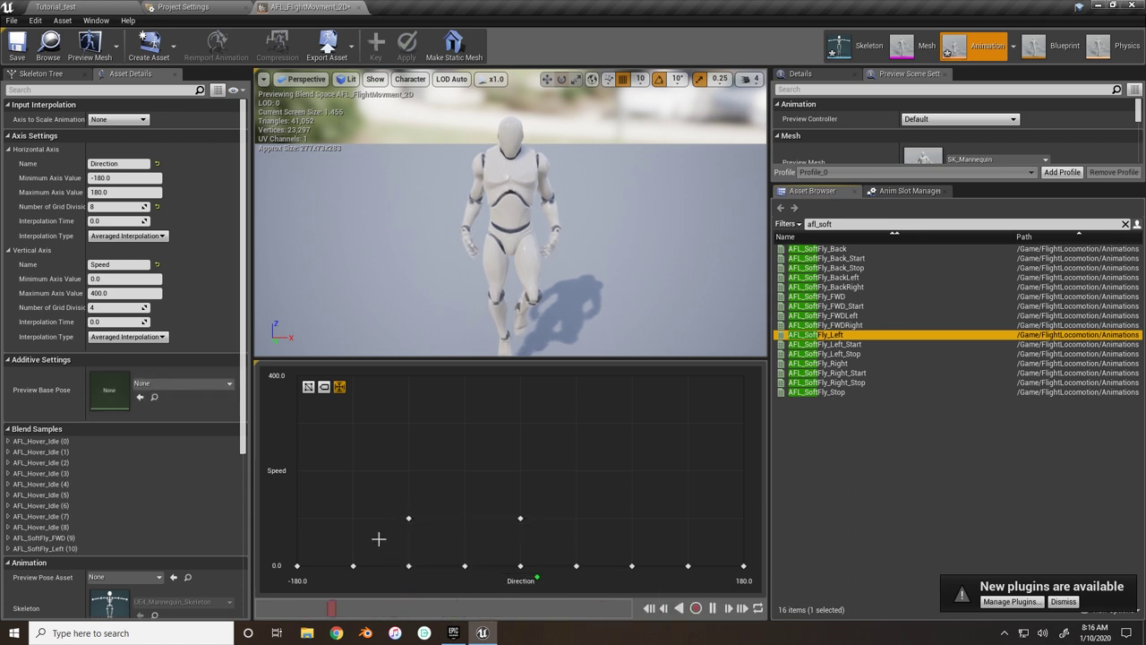
drag(822, 315, 472, 534)
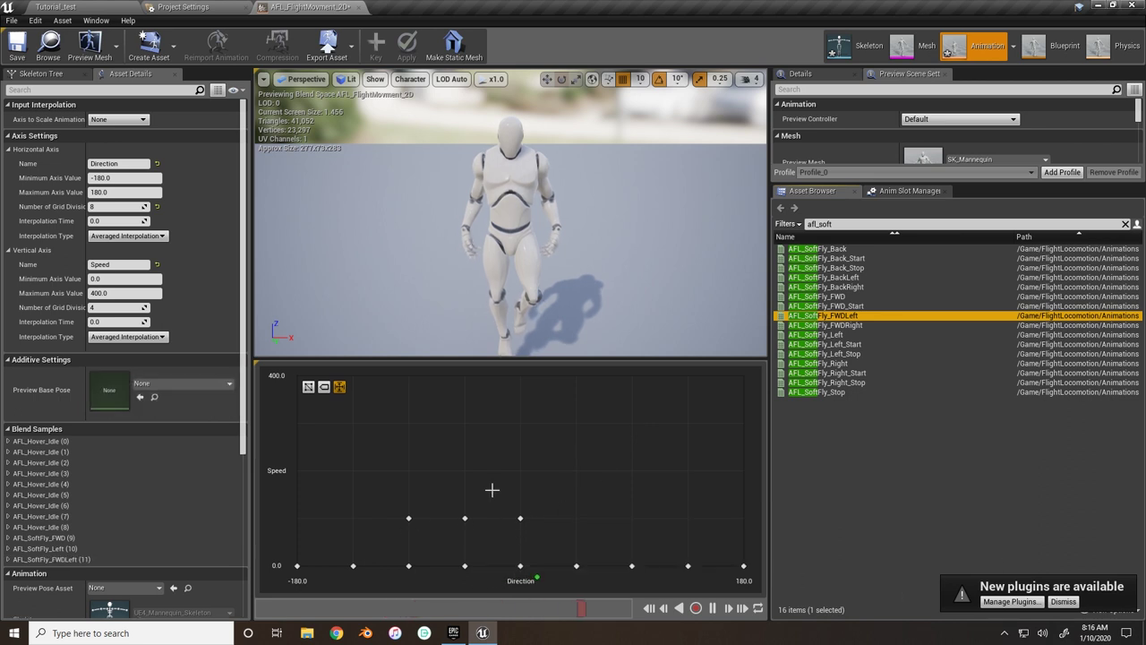
click(822, 325)
drag(821, 325, 575, 517)
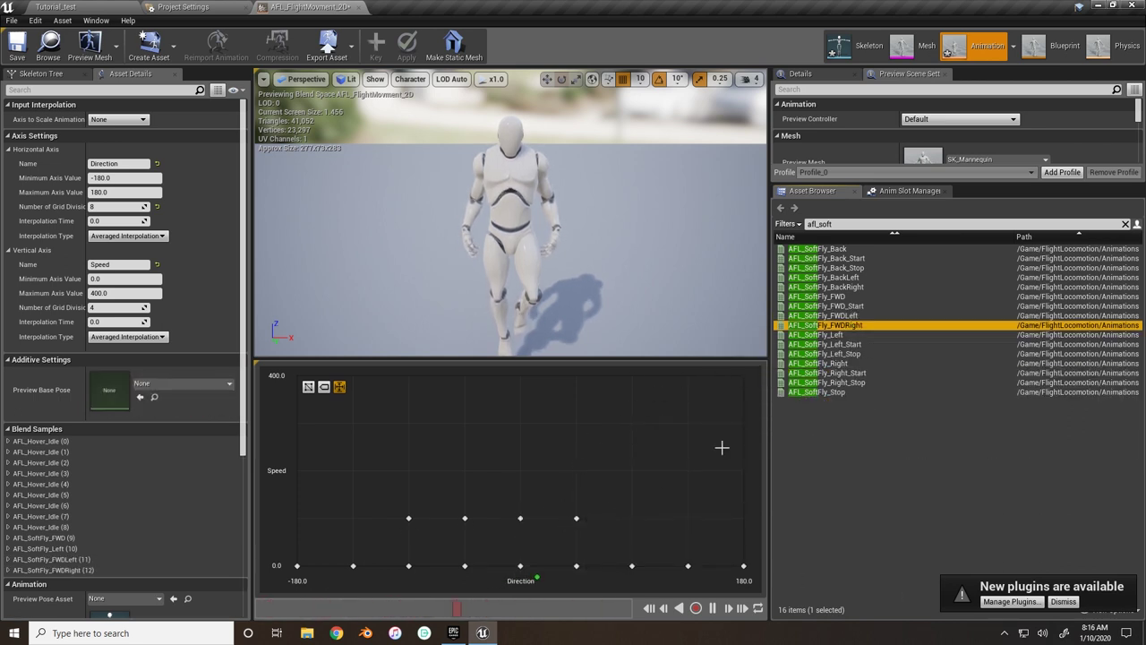
drag(822, 364, 632, 517)
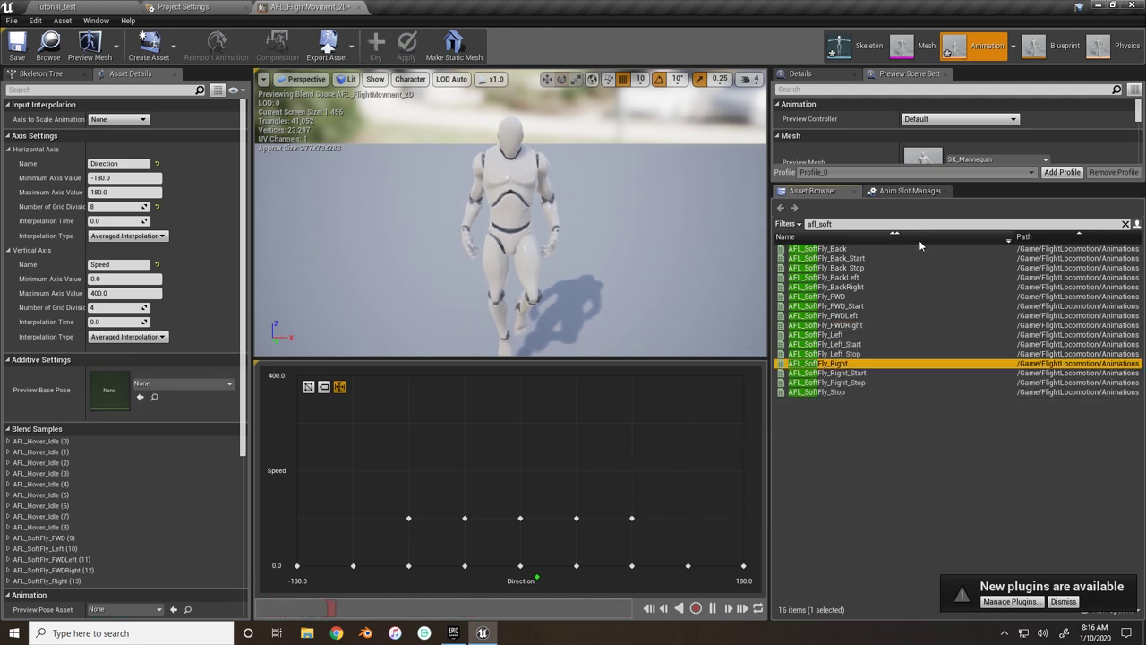
- Complete the Speed 100 row with AFL_SoftFly_BackRight at Direction 135, AFL_SoftFly_BackLeft at -135 and AFL_SoftFly_Back at both 180 and -180
drag(857, 288, 687, 518)
drag(828, 249, 743, 518)
drag(870, 278, 353, 519)
drag(859, 248, 296, 518)
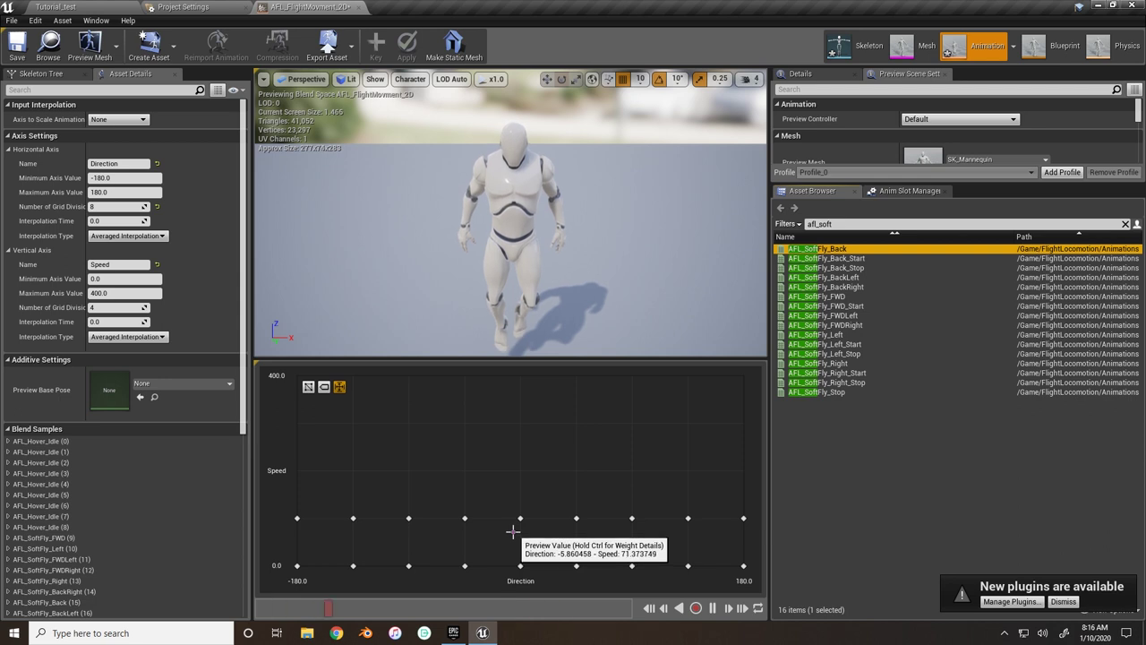
- Filter animations by afl_fly and place the Fly Left, FWDLeft, FWD, FWDRight and Right idles at Directions -90, -45, 0, 45 and 90, Speed 400
click(866, 224)
key(BackSpace)
key(BackSpace)
text(fly)
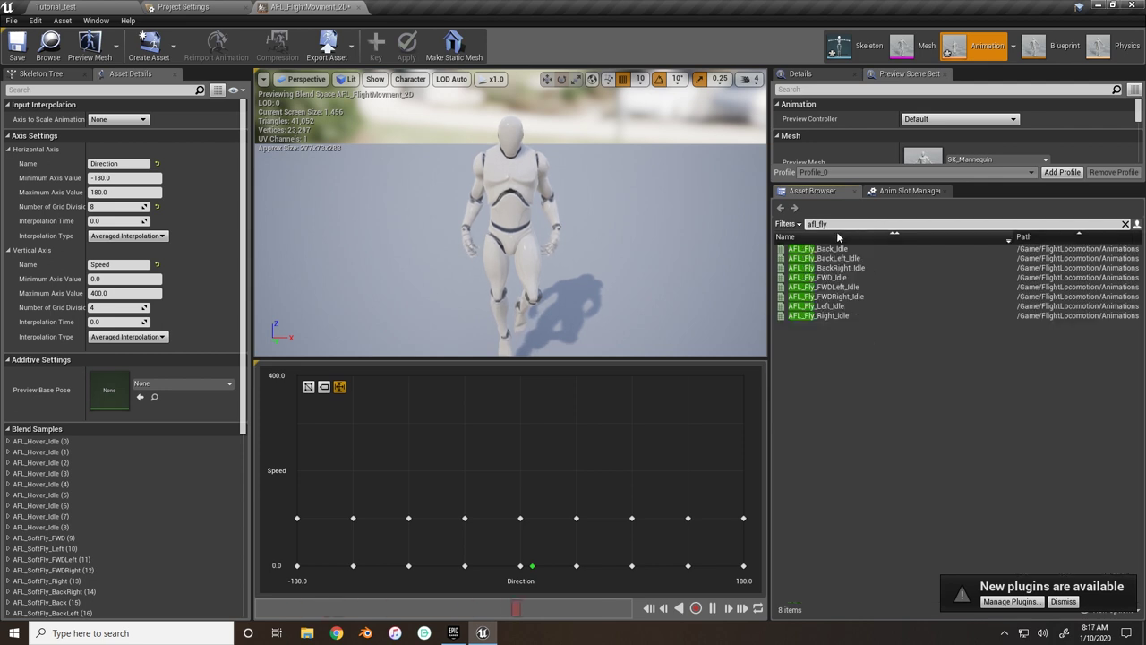
drag(819, 277, 524, 378)
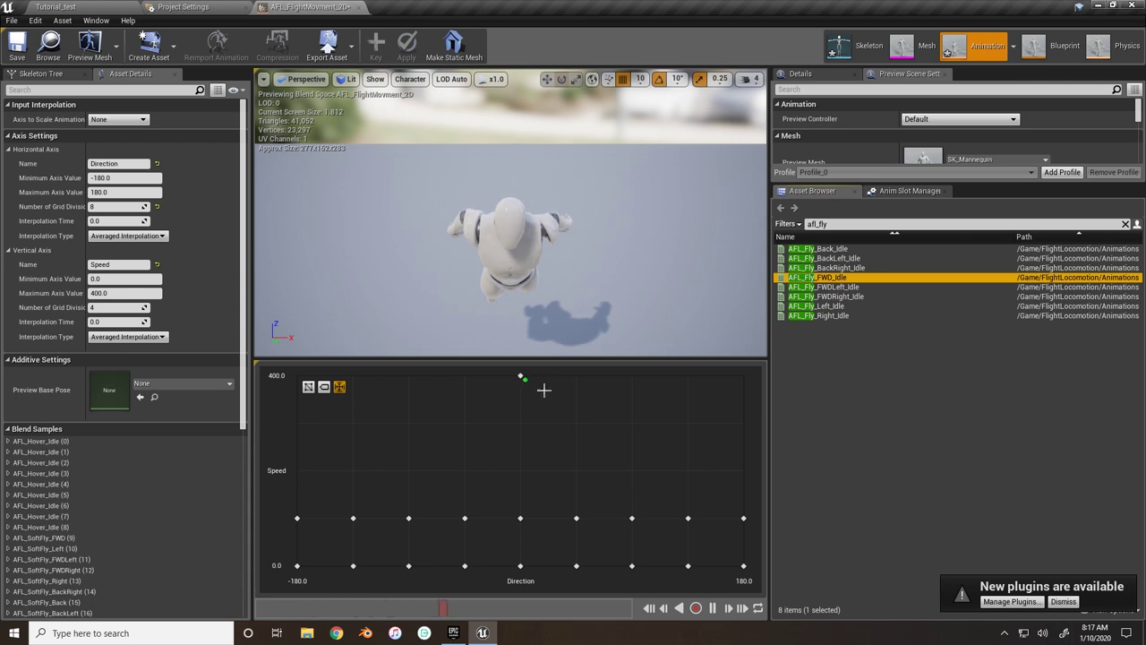
drag(816, 305, 632, 375)
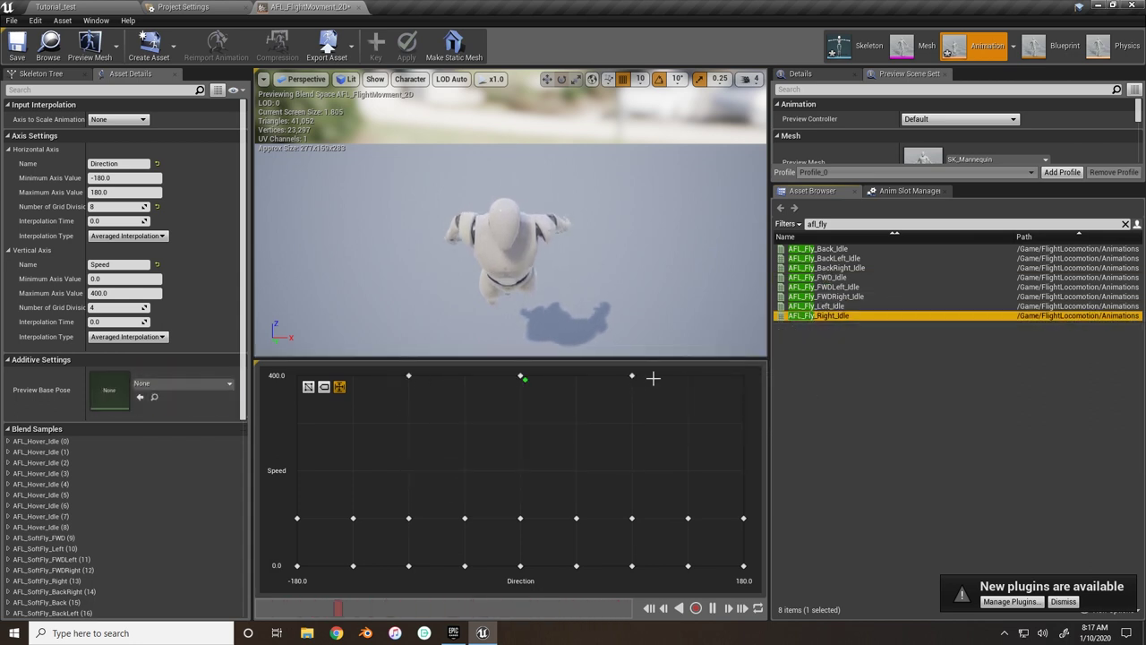
click(846, 287)
drag(847, 286, 465, 375)
click(823, 296)
drag(823, 296, 575, 375)
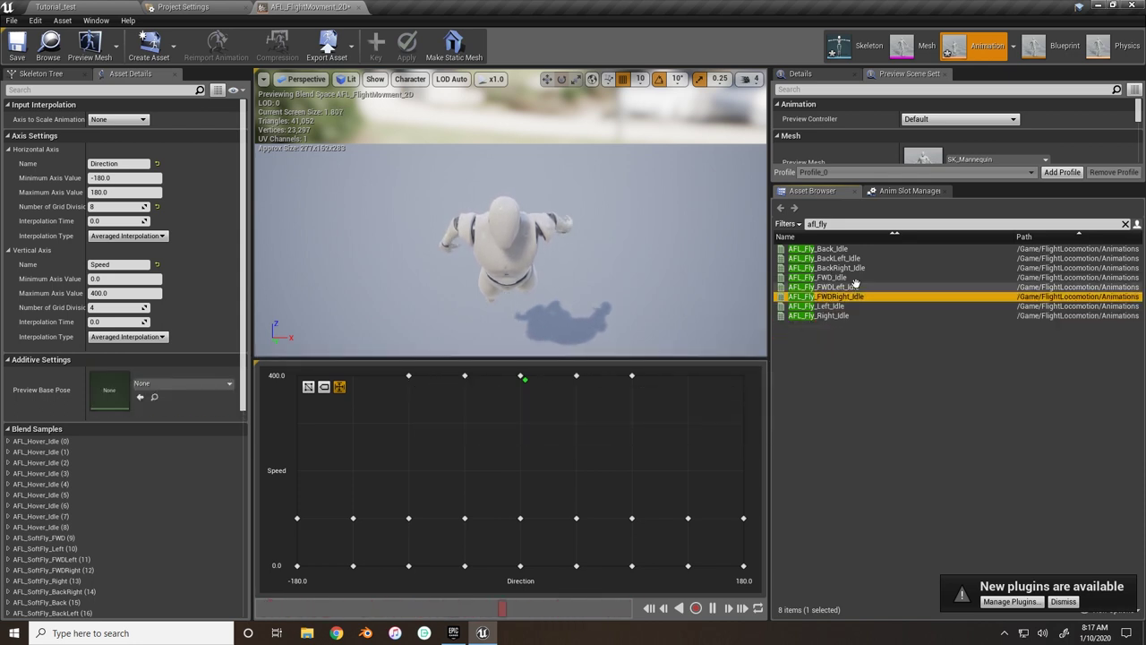
- Place AFL_Fly_Back_Idle at Directions 180 and -180, BackRight_Idle at 135 and BackLeft_Idle at -135 along Speed 400, and save the blend space
drag(818, 248, 743, 375)
drag(828, 268, 688, 375)
drag(828, 248, 297, 375)
click(874, 257)
drag(874, 258, 352, 375)
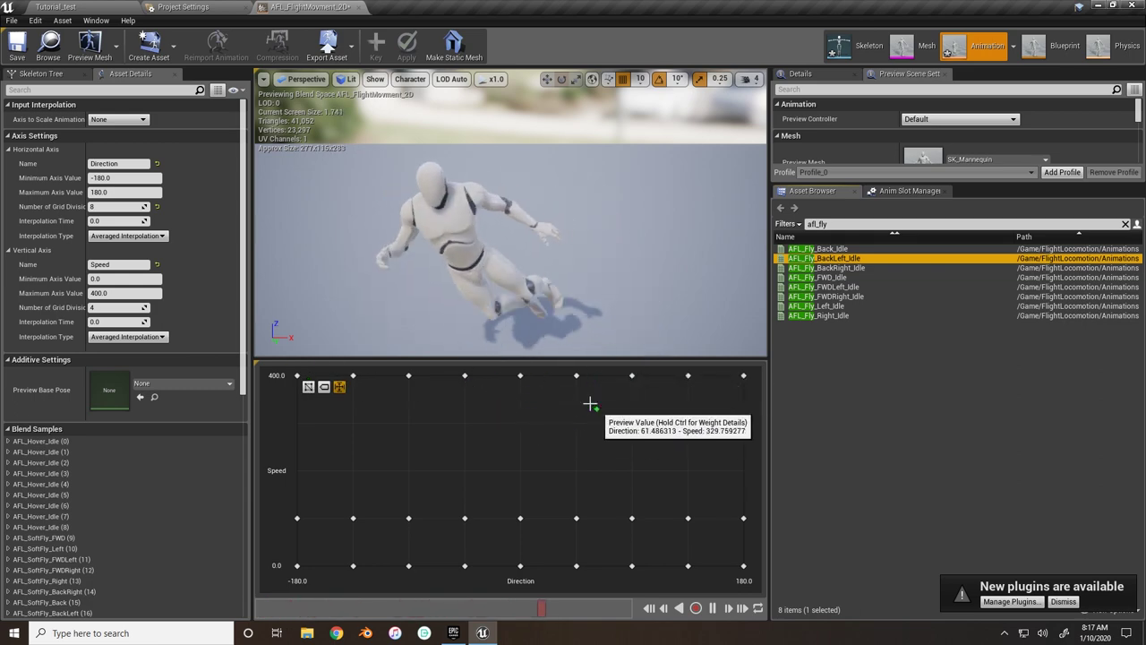
click(13, 57)
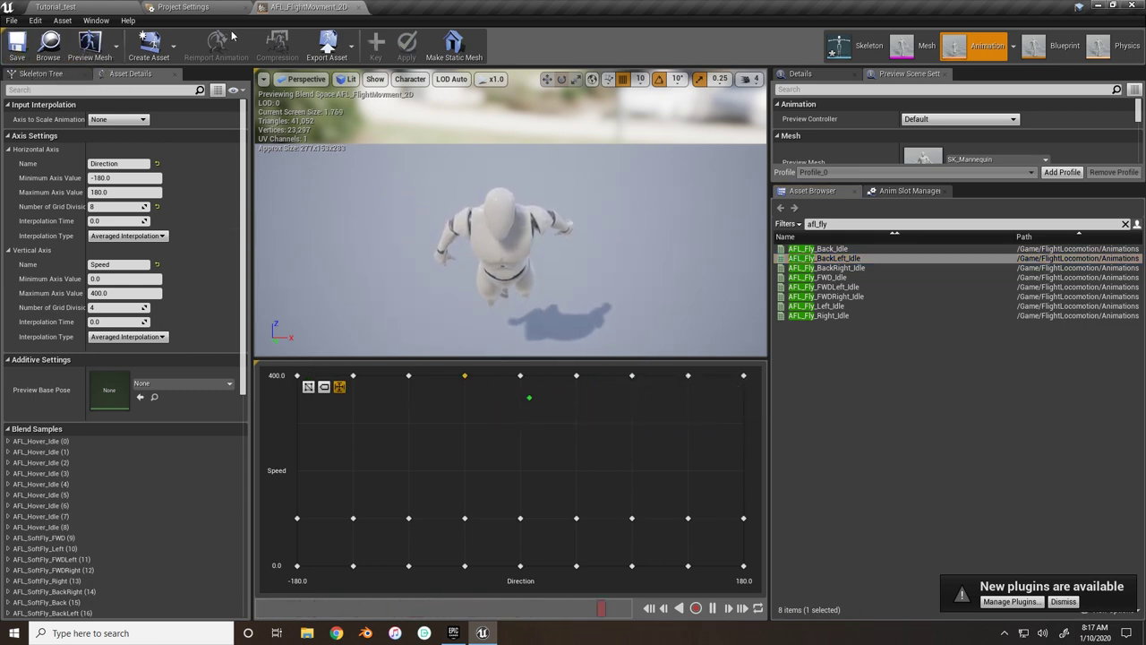
- Check the Max Walk Speed of the CharacterMovement component in AFL_PlayerBP, then close the blueprint
click(112, 10)
click(143, 269)
click(126, 269)
double_click(82, 323)
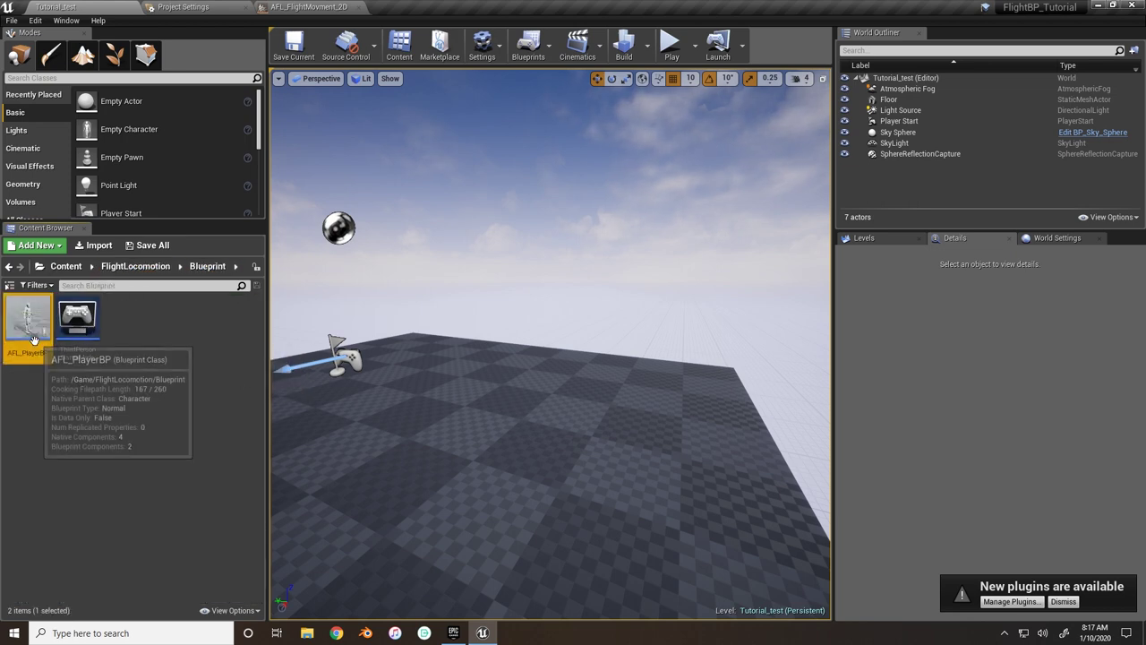
double_click(27, 313)
click(51, 145)
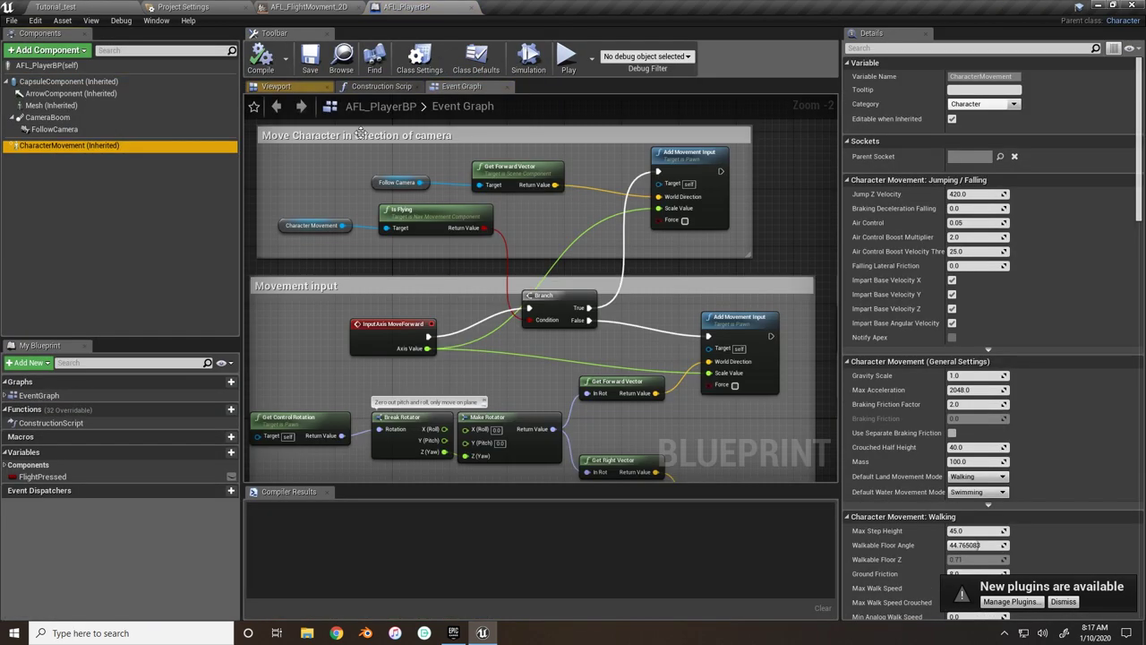
click(881, 48)
text(set max wa)
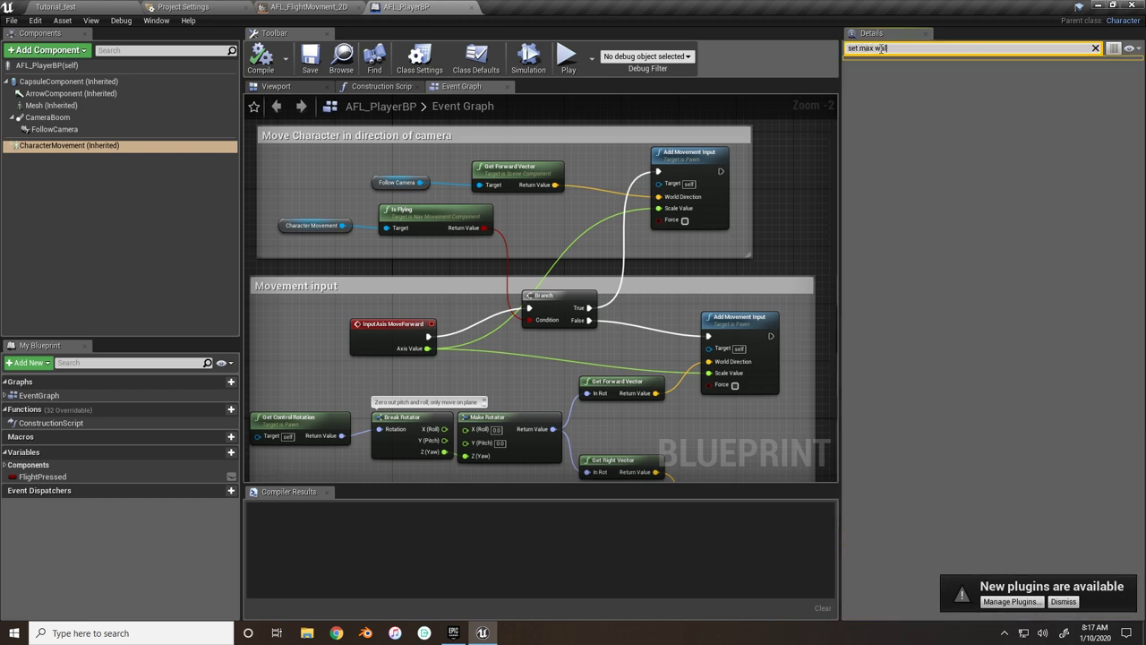
key(Escape)
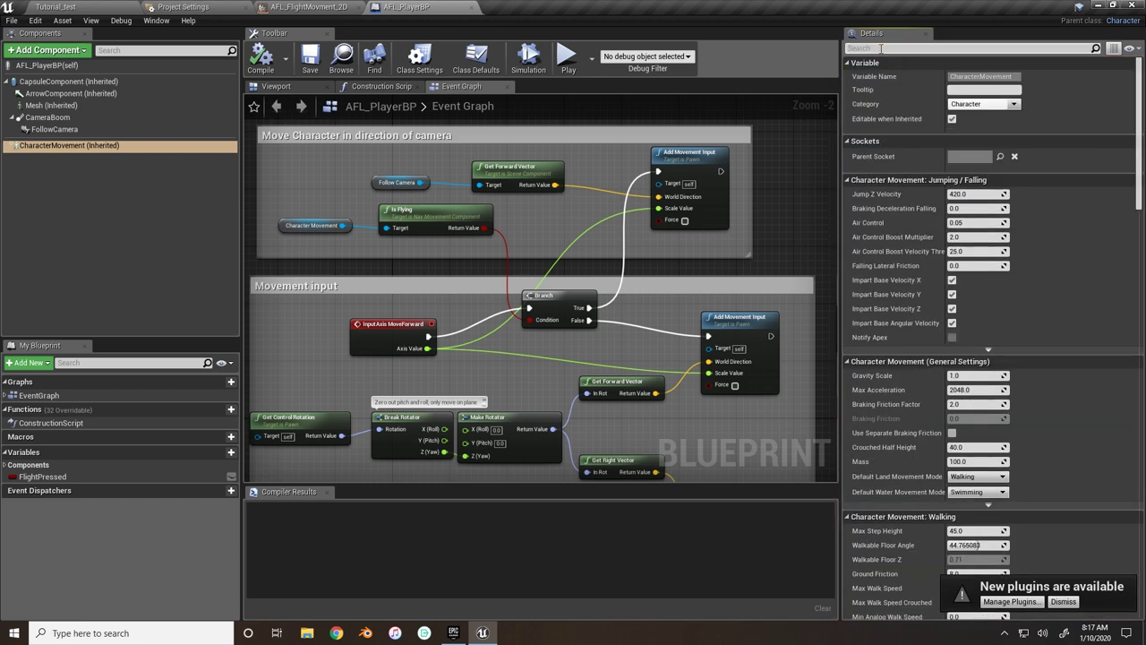
text(walk)
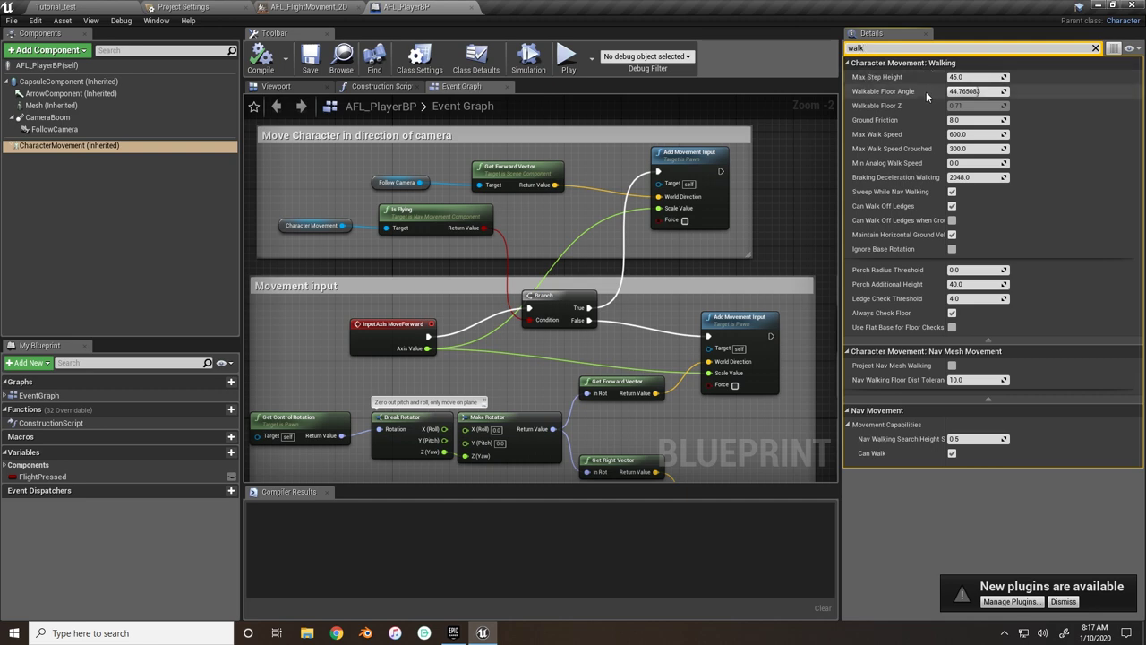
click(972, 134)
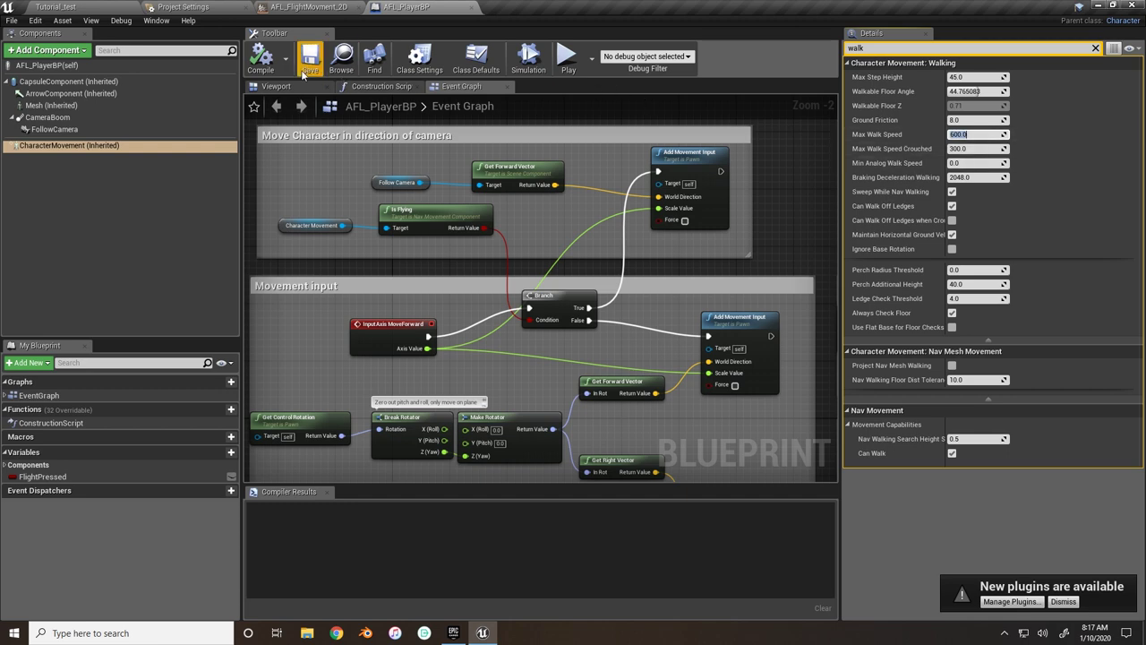
click(472, 8)
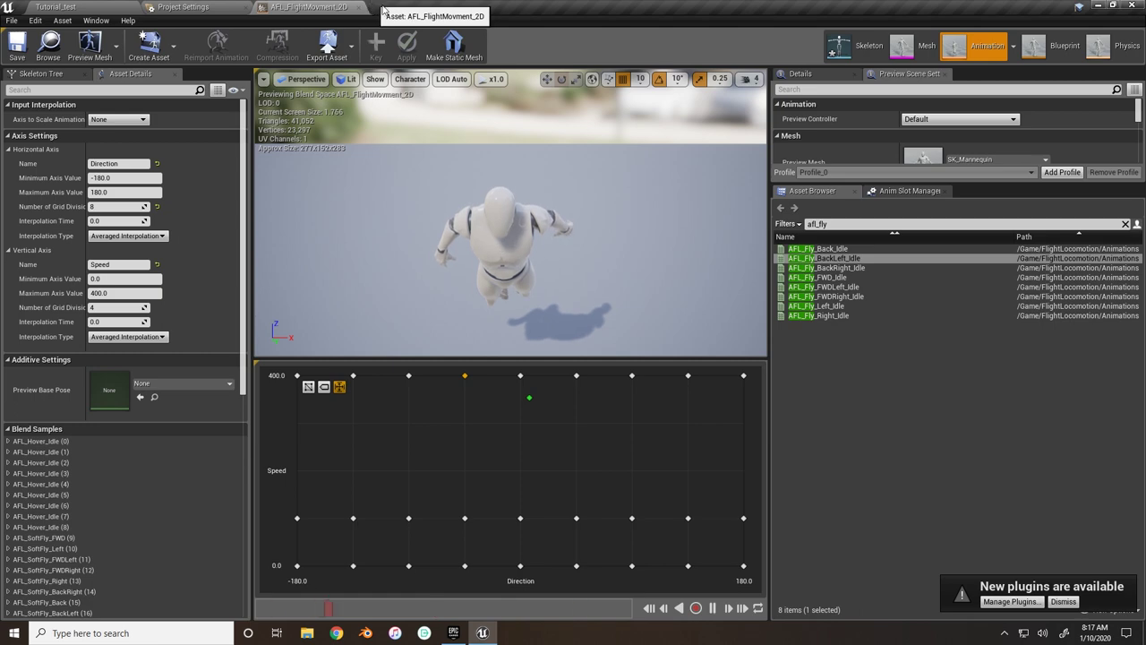
- Close the blend space and open AFL_AnimBP from the AFL_BP folder, docked in the main window and showing its Event Graph
click(354, 9)
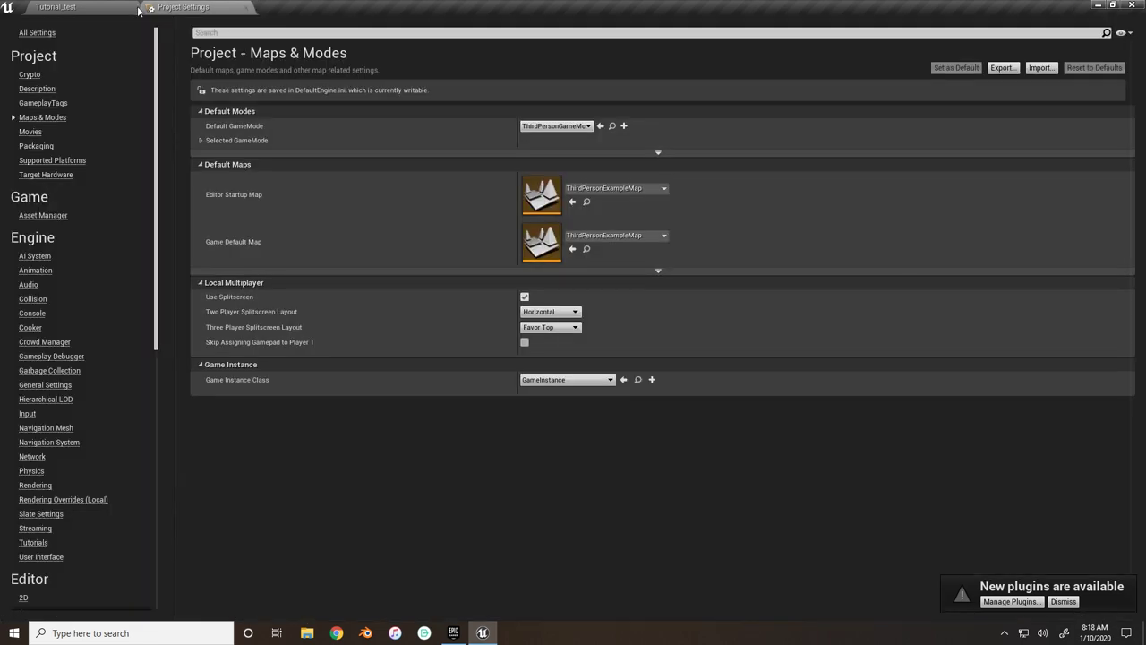
click(103, 8)
click(133, 267)
double_click(29, 313)
double_click(28, 313)
double_click(28, 318)
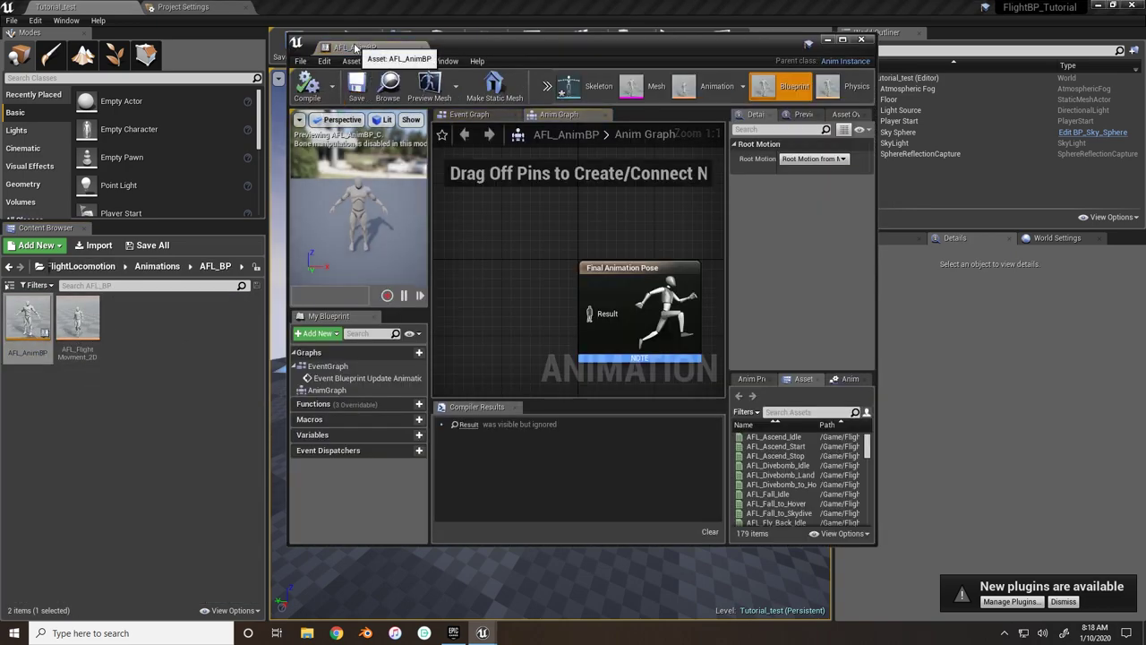
drag(355, 47, 354, 6)
click(306, 75)
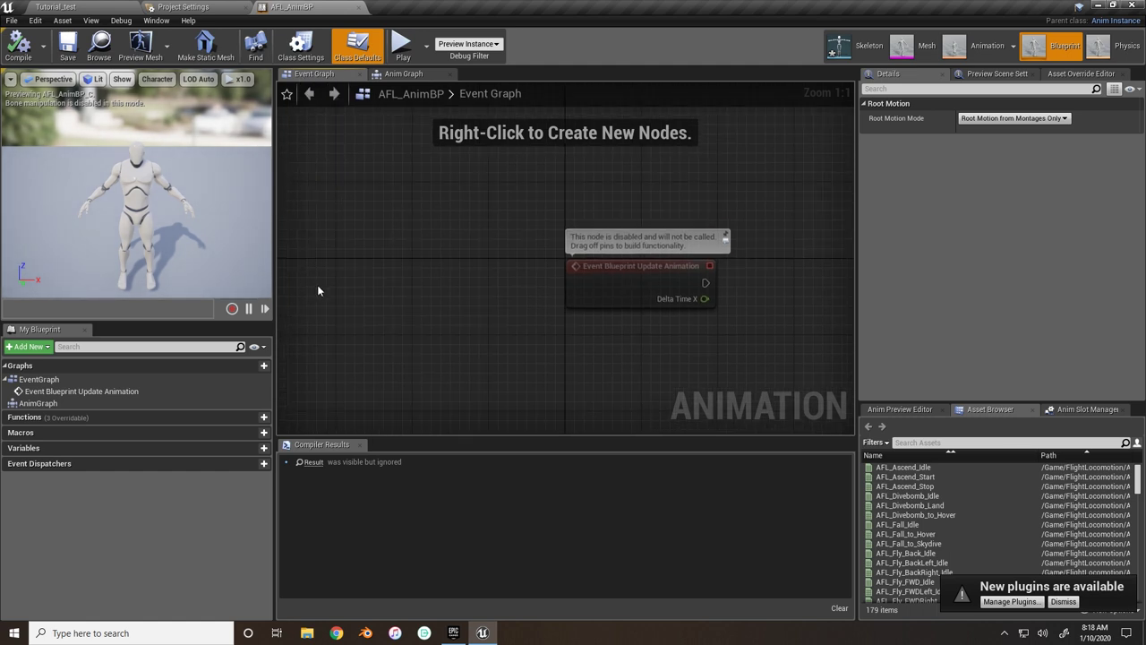
- Add two Boolean variables named isFlying? and IsInAir? to the animation blueprint
click(263, 447)
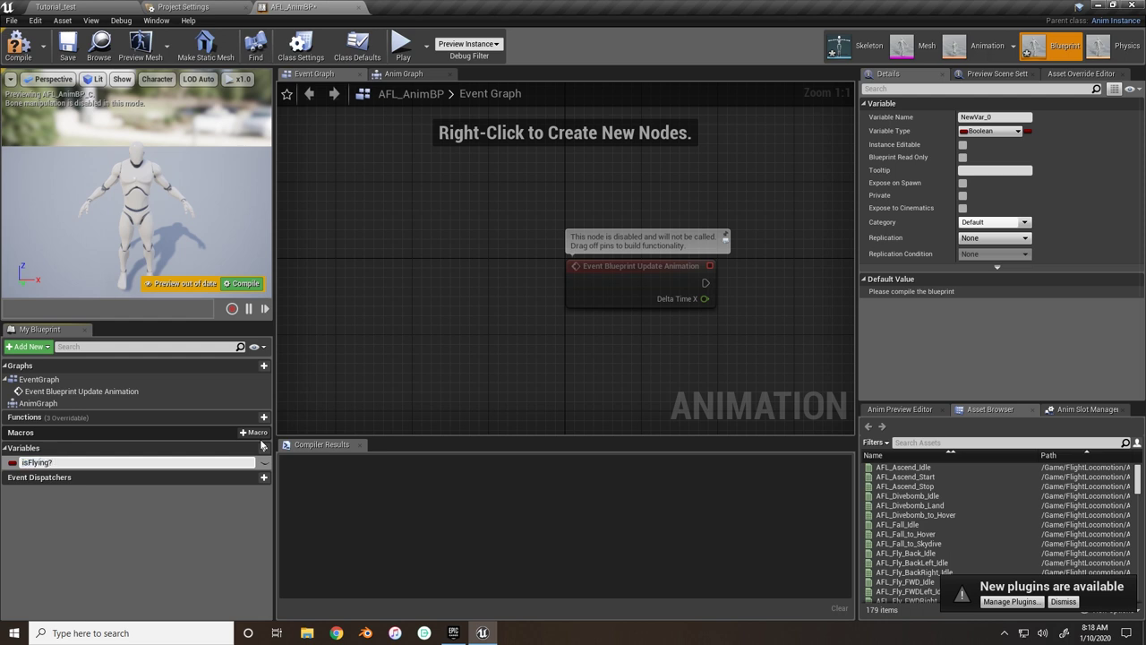
key(Return)
click(253, 448)
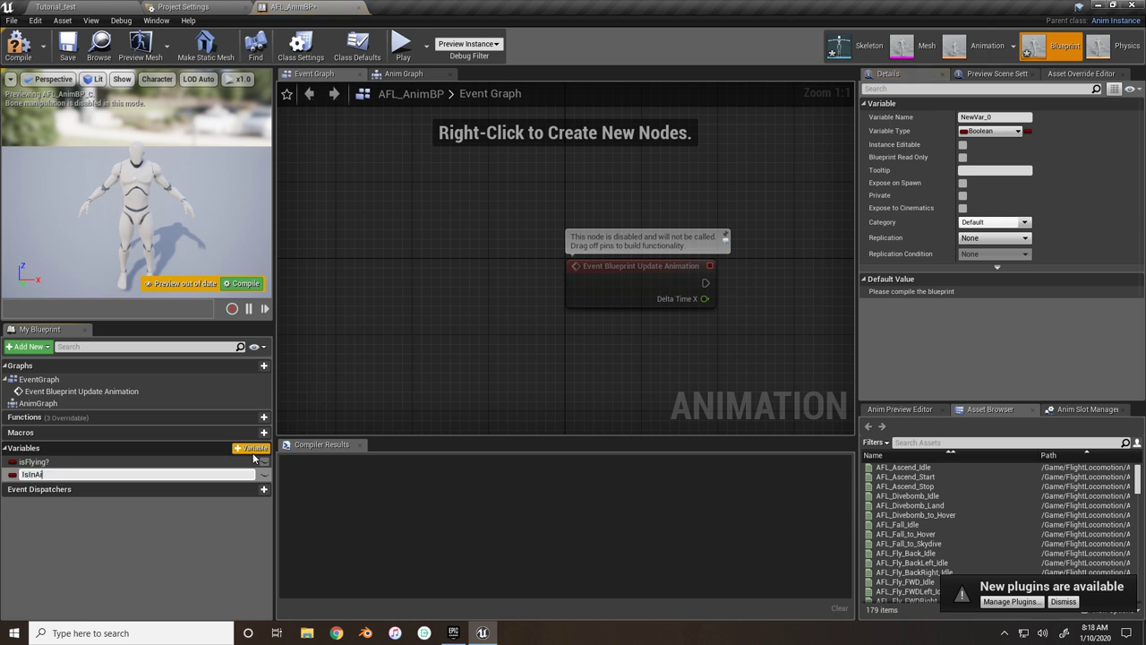
key(Return)
- Add two Float variables named Speed and Direction to the animation blueprint
click(253, 448)
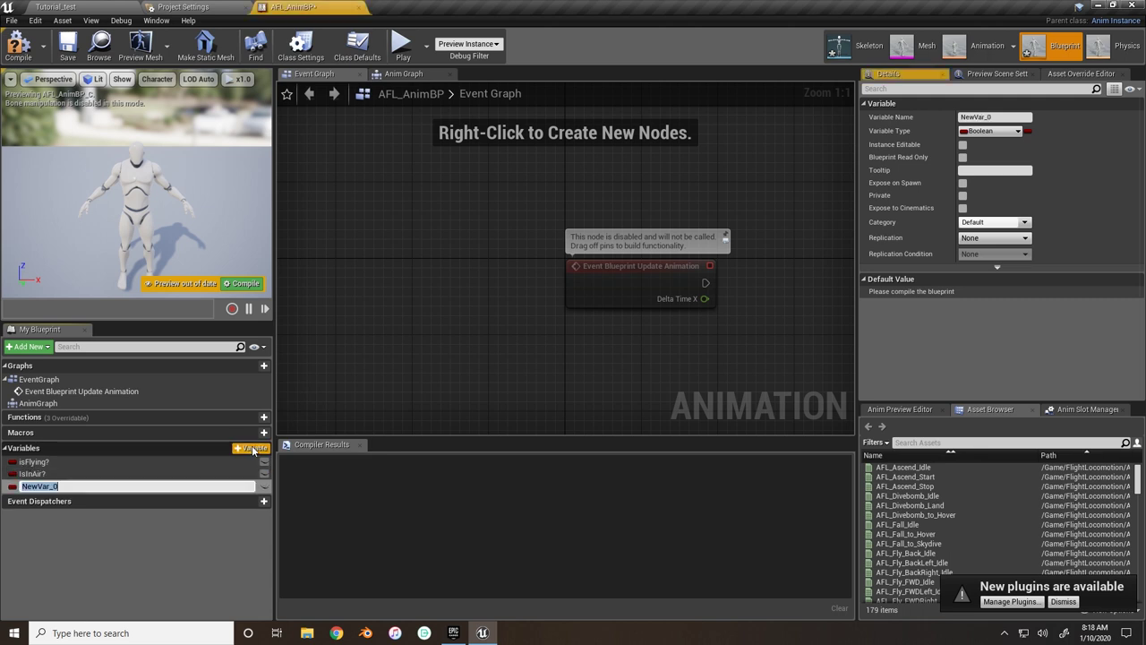
text(Speed)
key(Return)
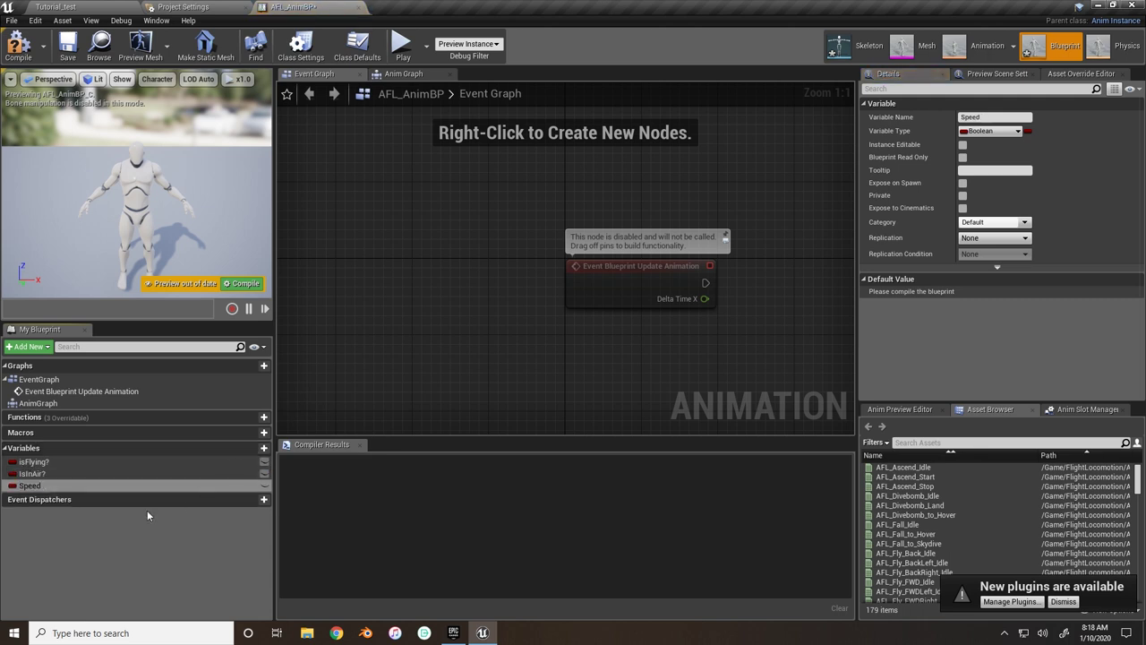
click(12, 485)
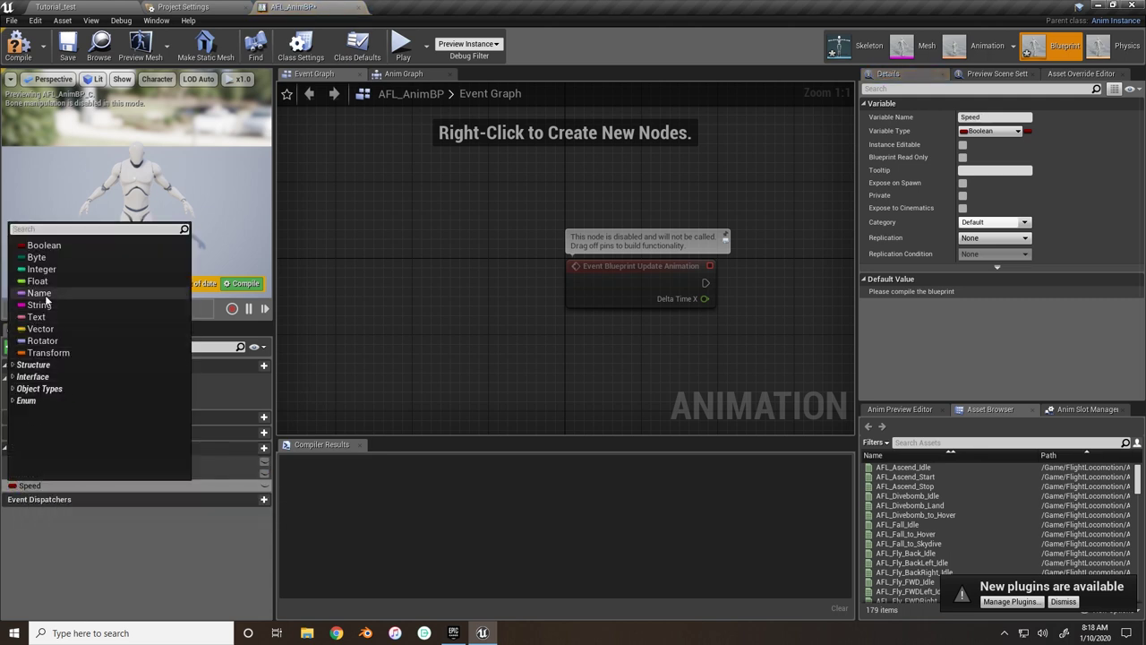
click(40, 293)
click(269, 450)
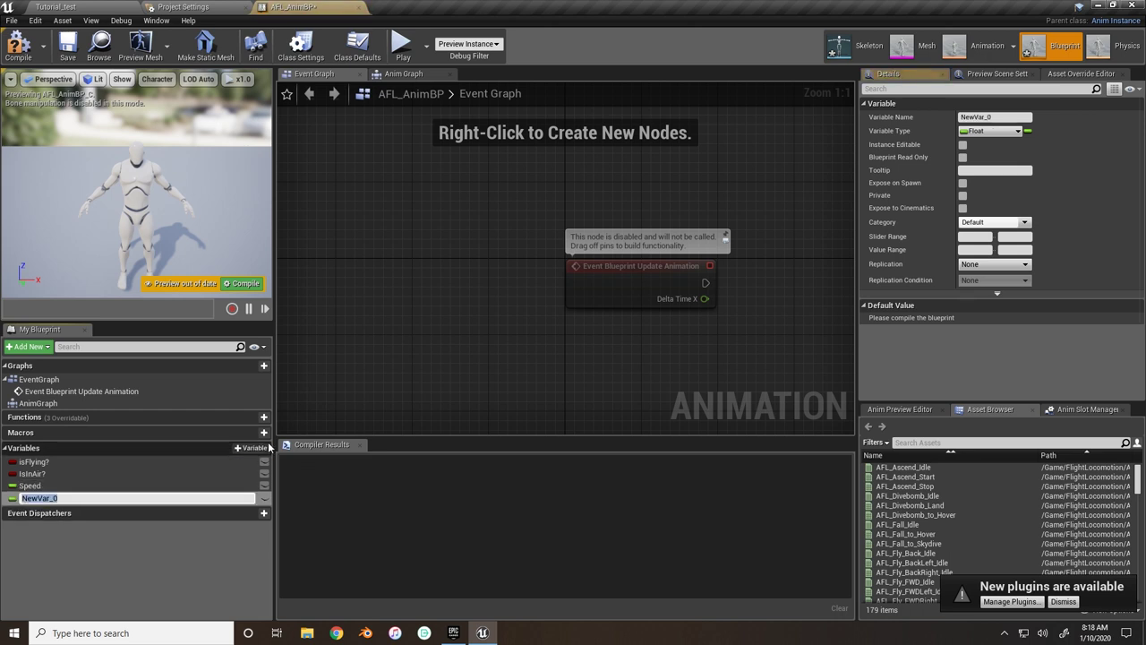
text(Direction)
key(Return)
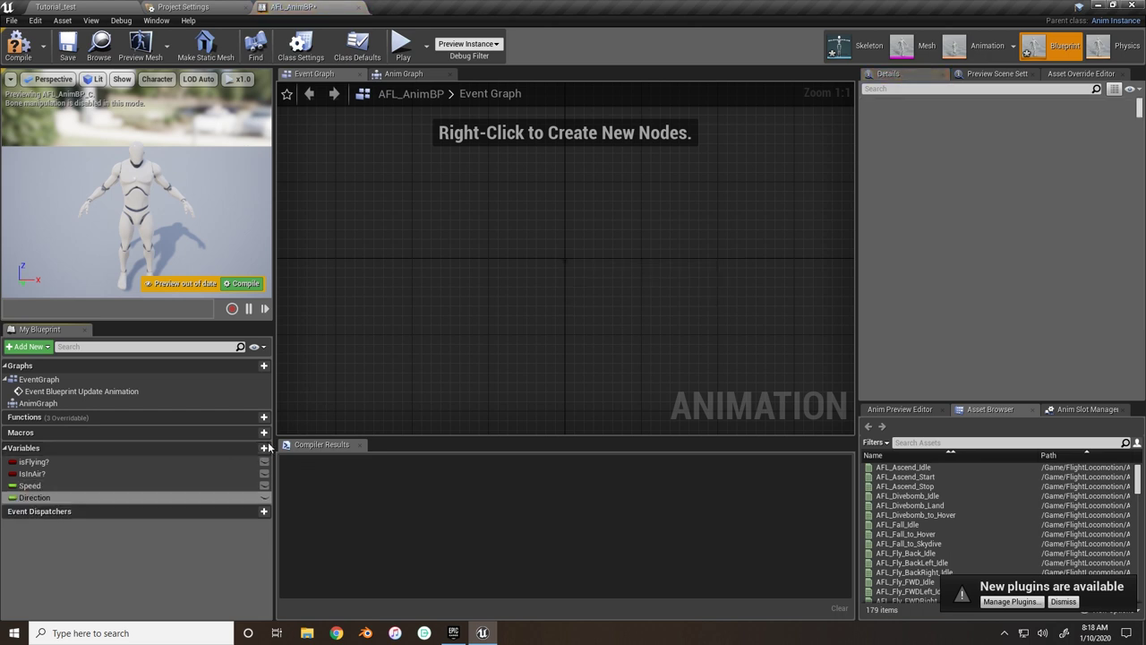
- Add an IsValid node executed by Event Blueprint Update Animation in the Event Graph
right_drag(622, 372, 483, 374)
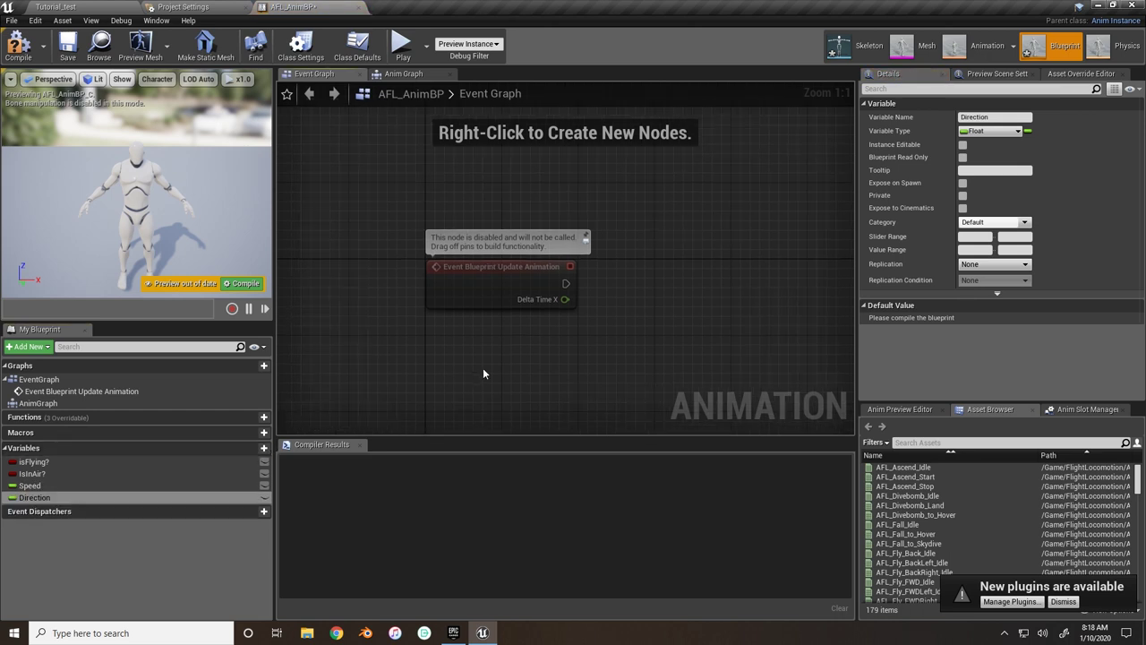
right_drag(627, 322, 448, 281)
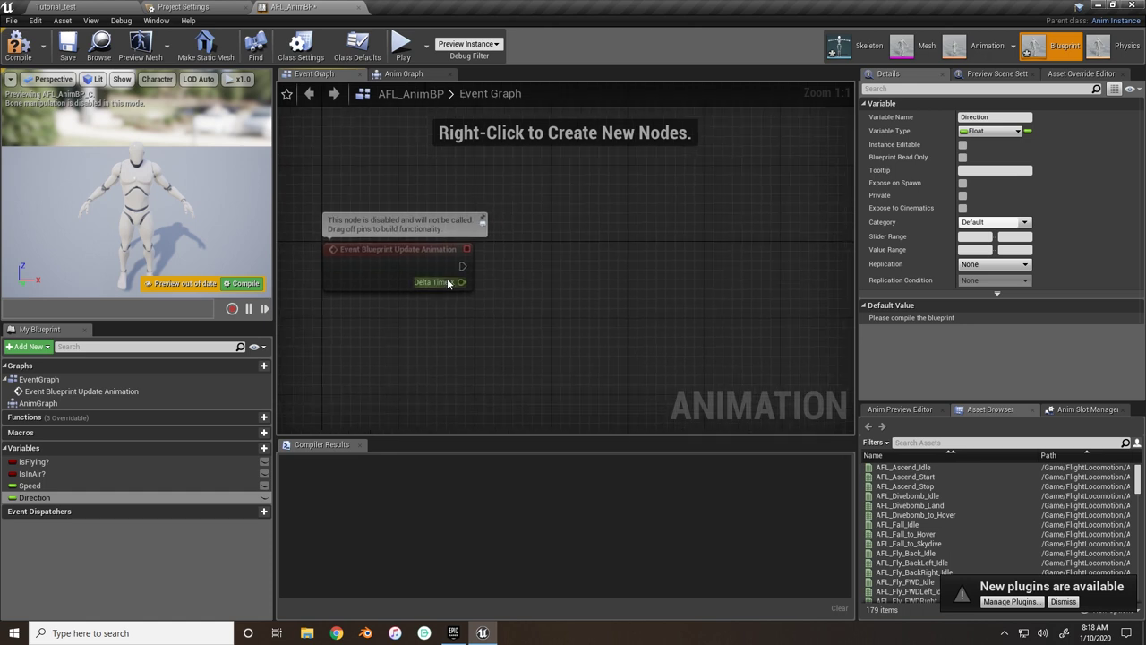
drag(608, 249, 677, 275)
text(isvalid)
key(Return)
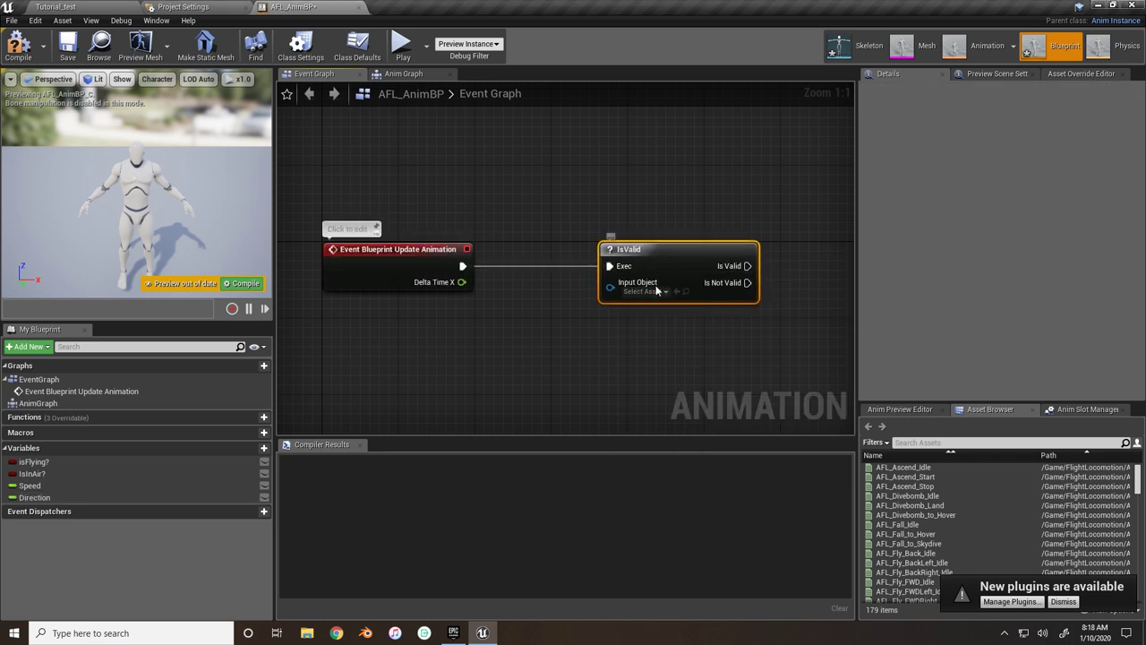
- Feed IsValid's Input Object from a Try Get Pawn Owner node placed below the update event, and compile the blueprint
drag(610, 286, 547, 337)
text(try)
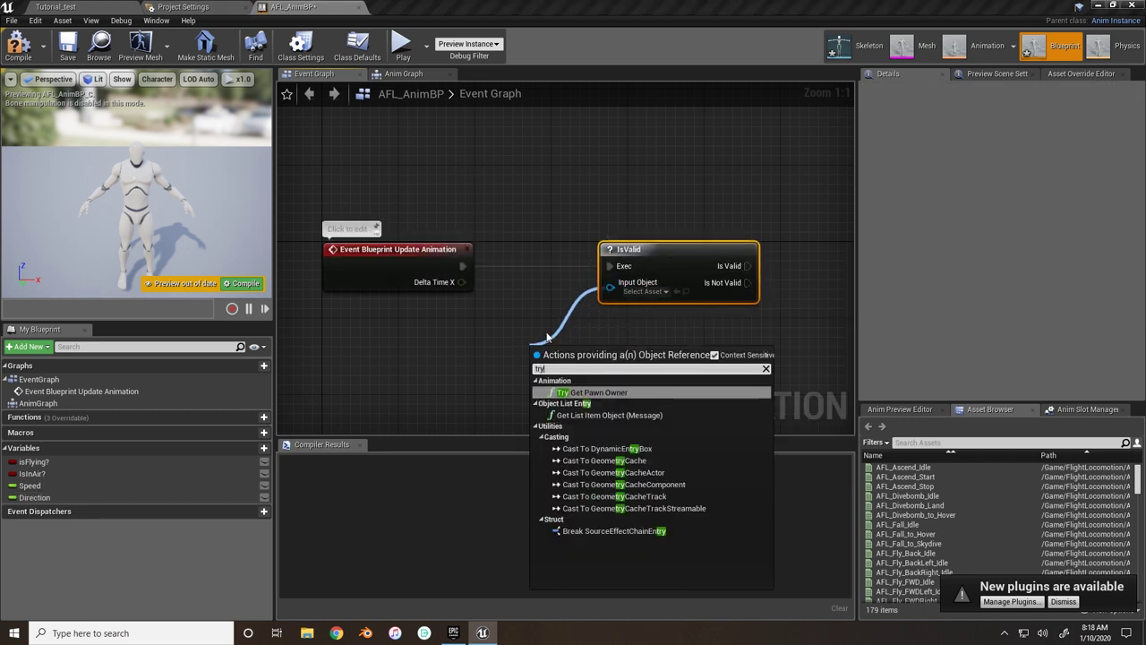
text( get pawn own)
key(Return)
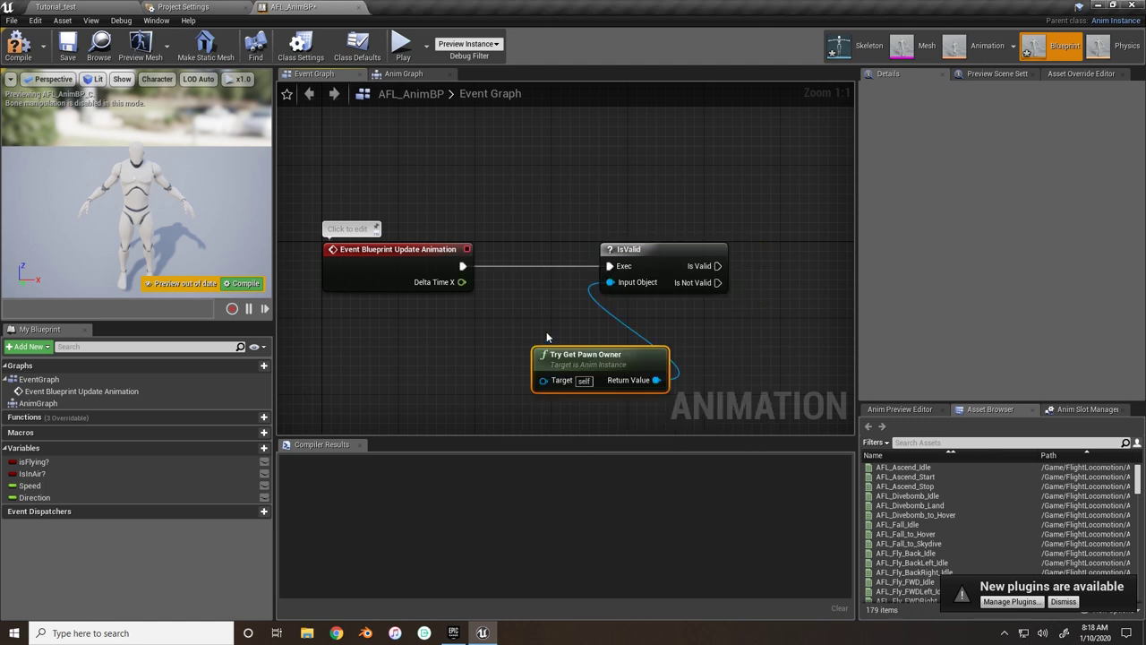
drag(563, 367, 373, 362)
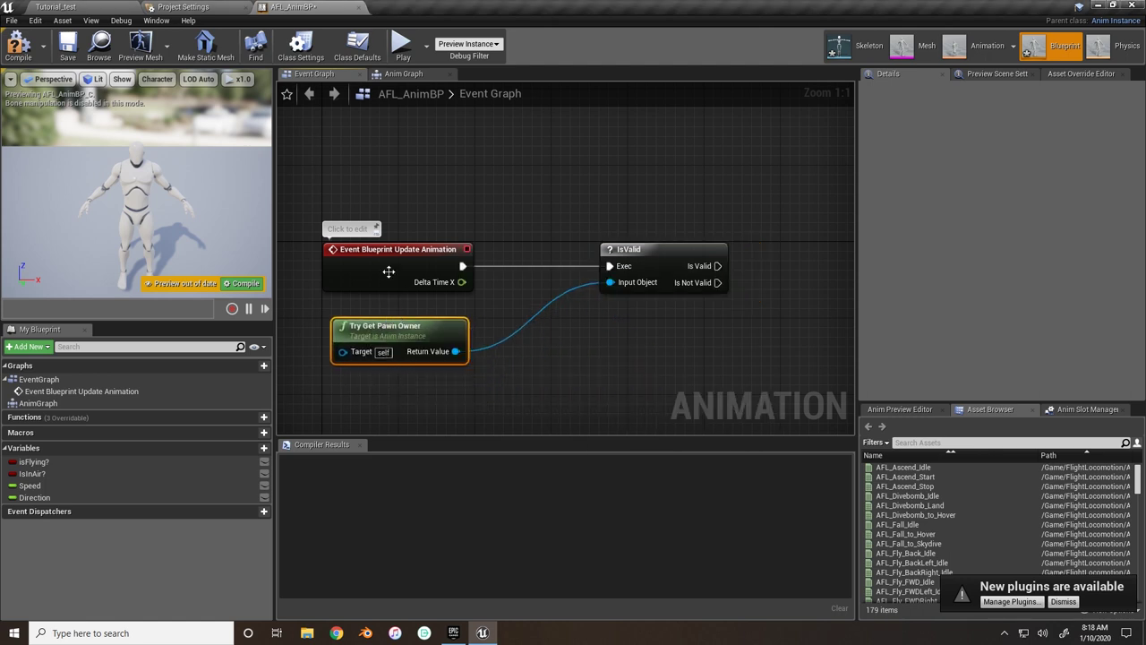
click(18, 45)
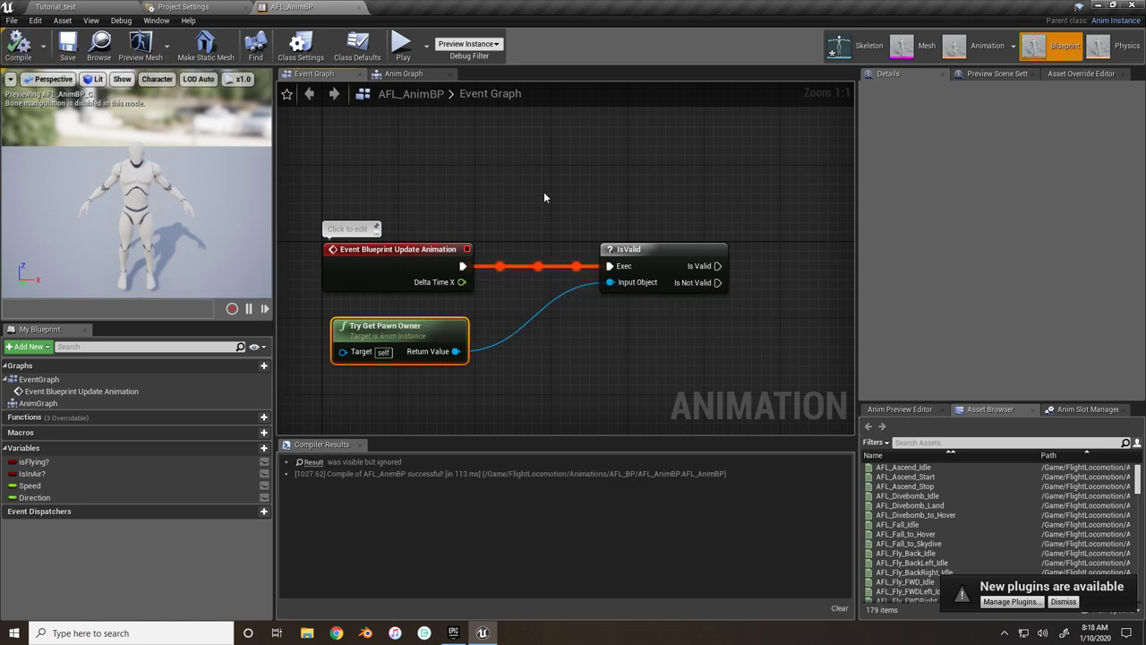
- Add a Cast To AFL_PlayerBP node on the Is Valid output, with Try Get Pawn Owner's return value as its Object
right_drag(543, 197, 497, 167)
right_drag(633, 205, 546, 231)
drag(523, 250, 590, 235)
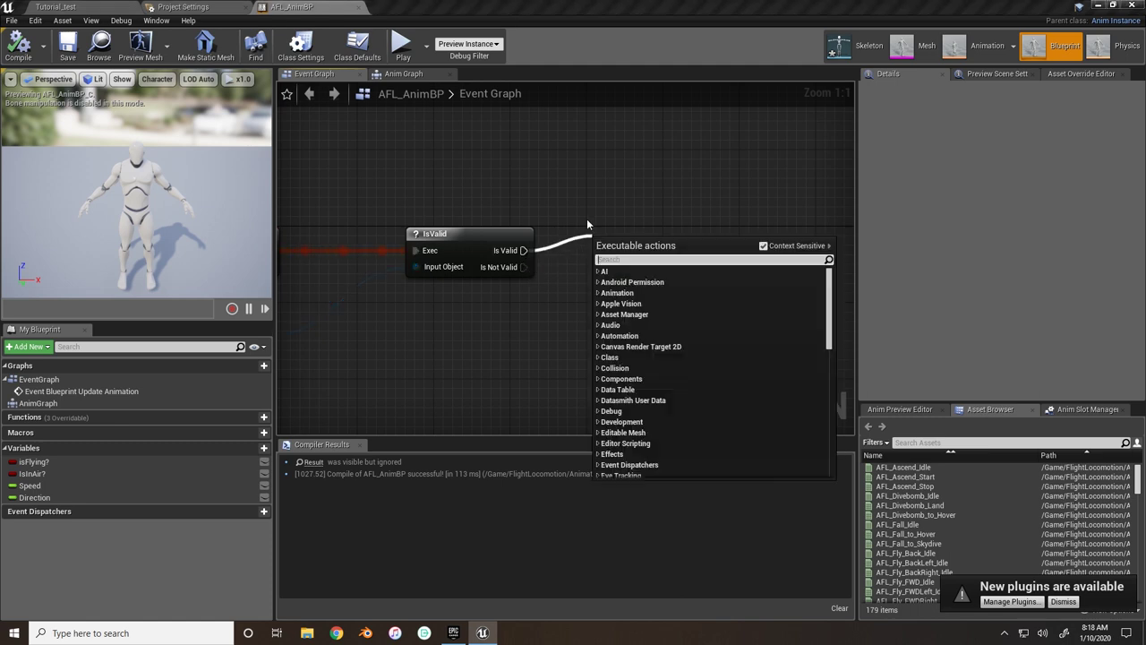
key(Escape)
right_drag(475, 185, 498, 210)
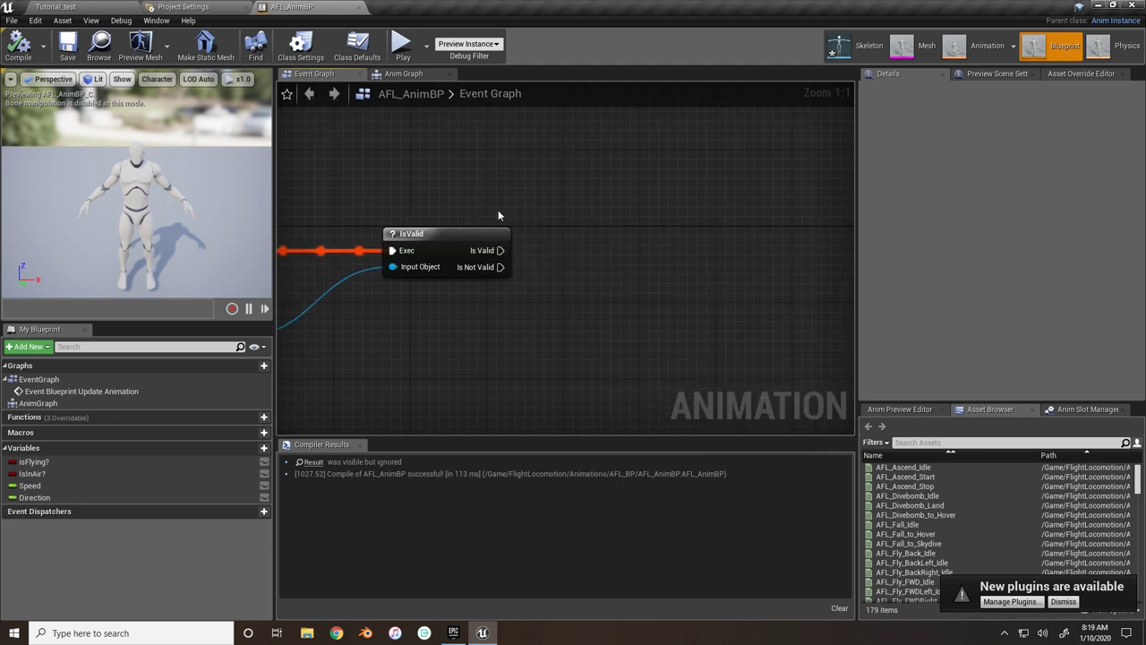
drag(498, 250, 576, 253)
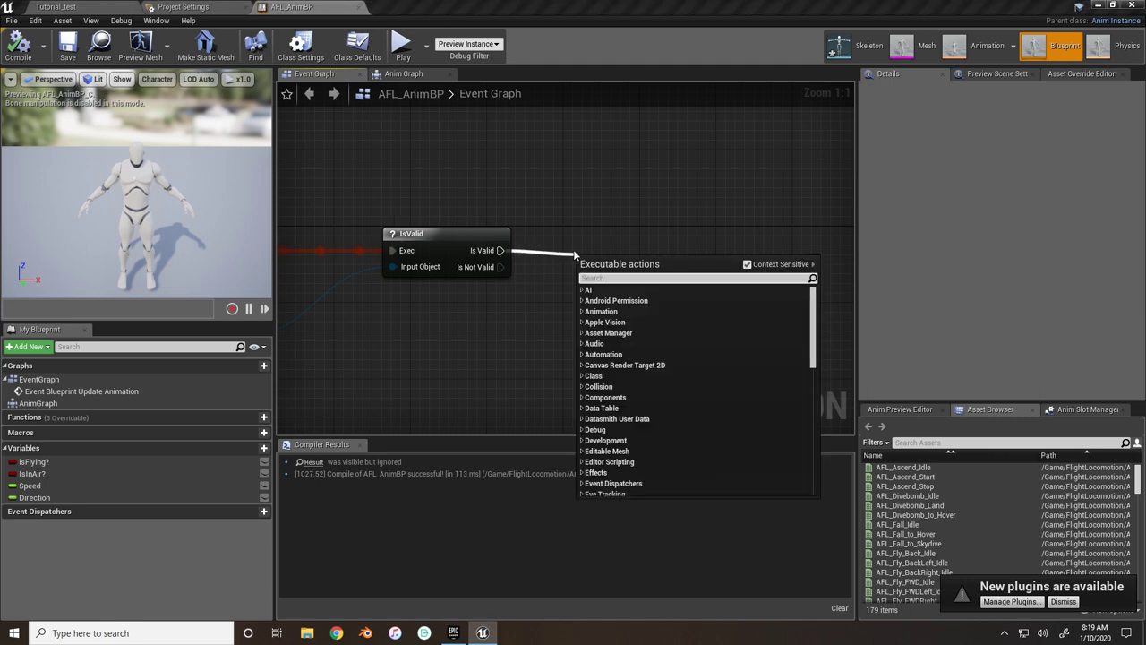
text(cast t)
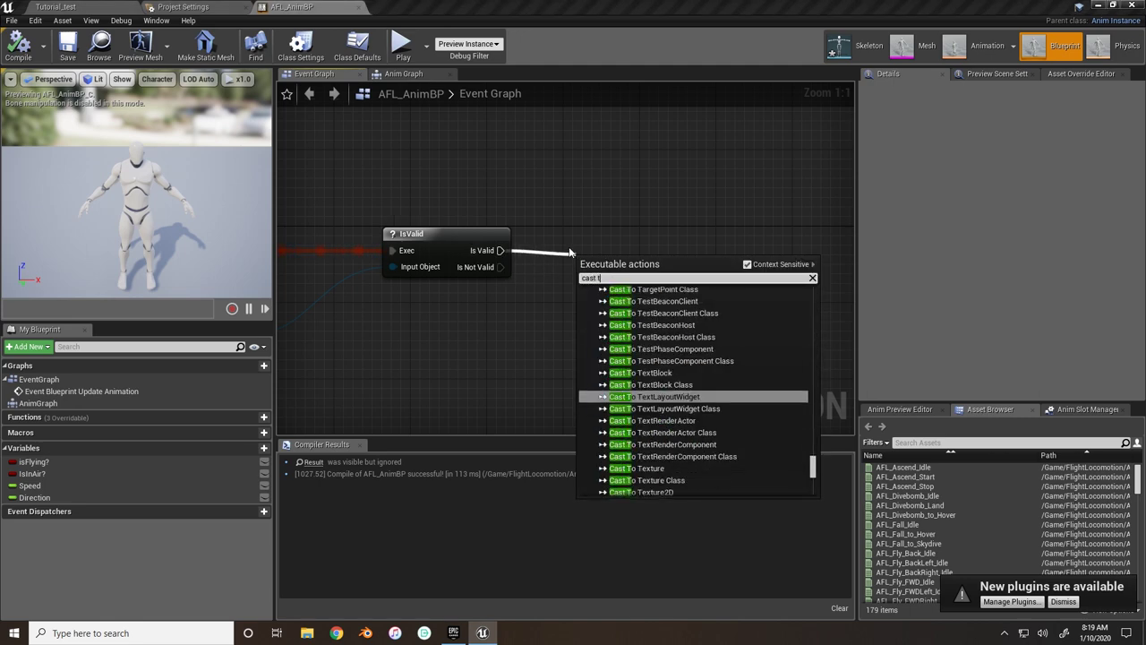
text(o)
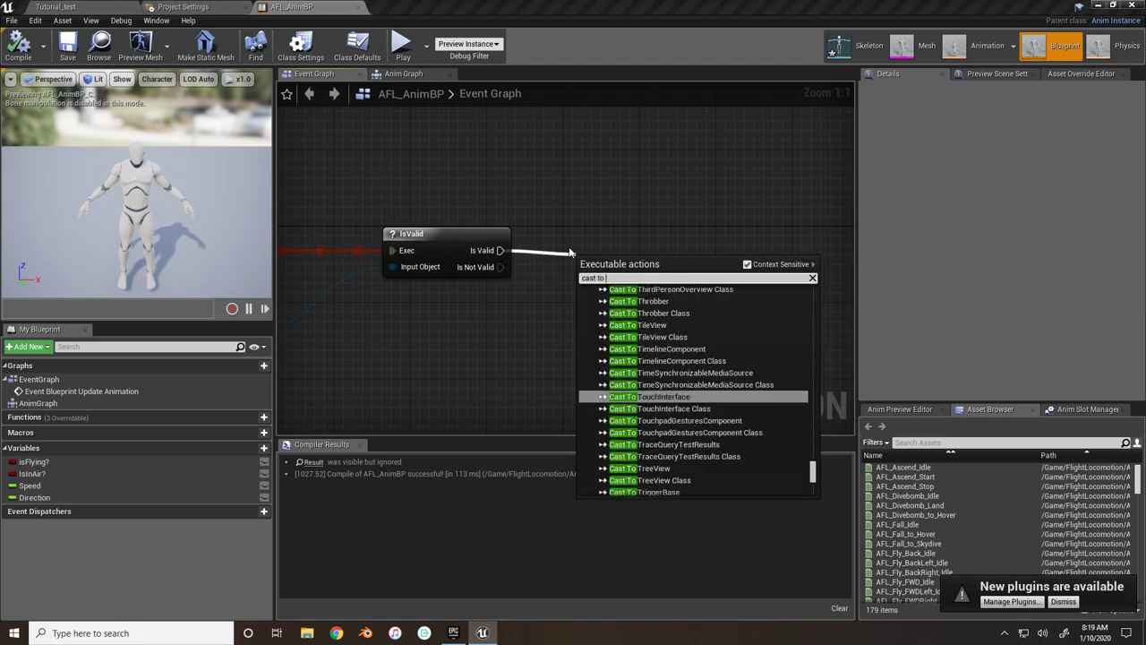
text( afl)
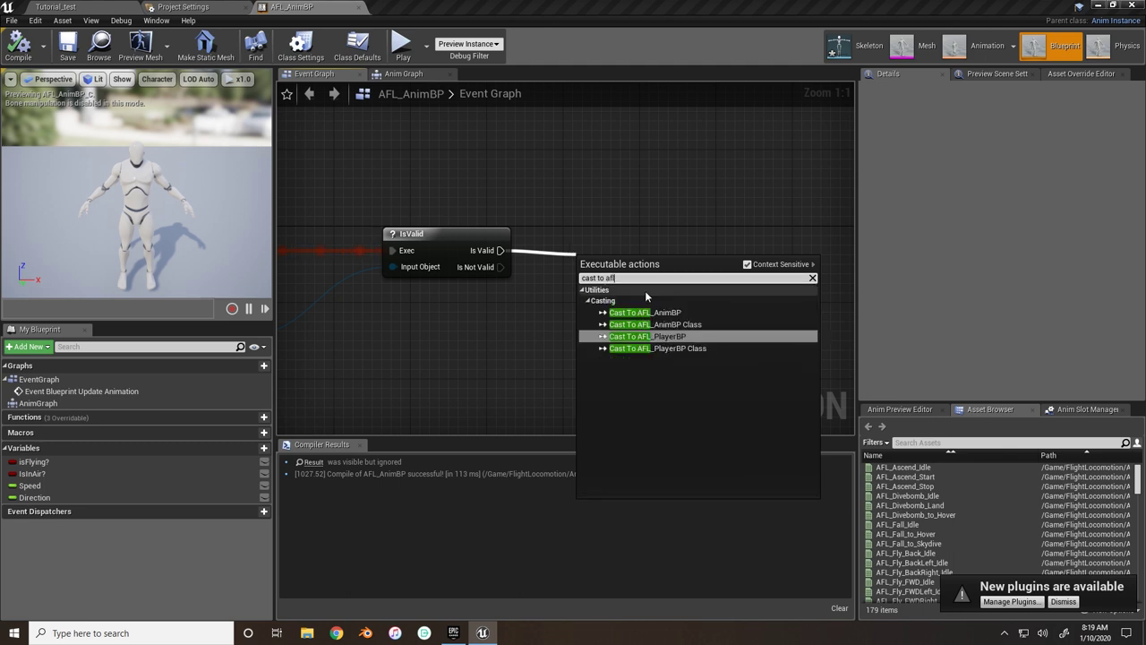
click(686, 335)
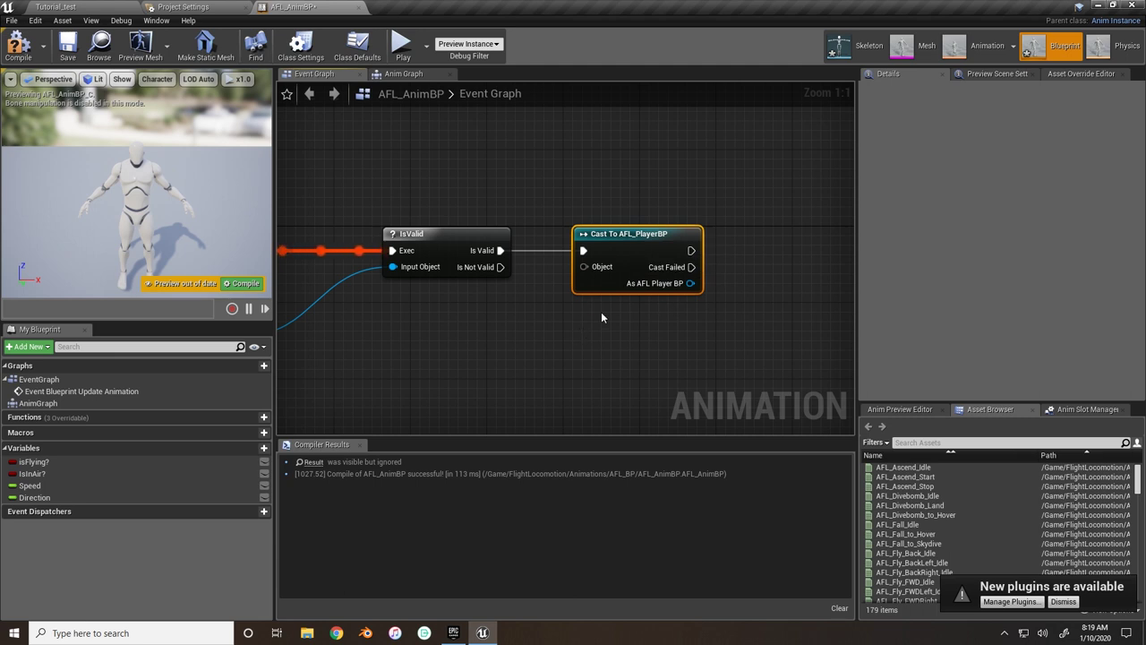
right_drag(600, 311, 700, 277)
drag(338, 301, 684, 233)
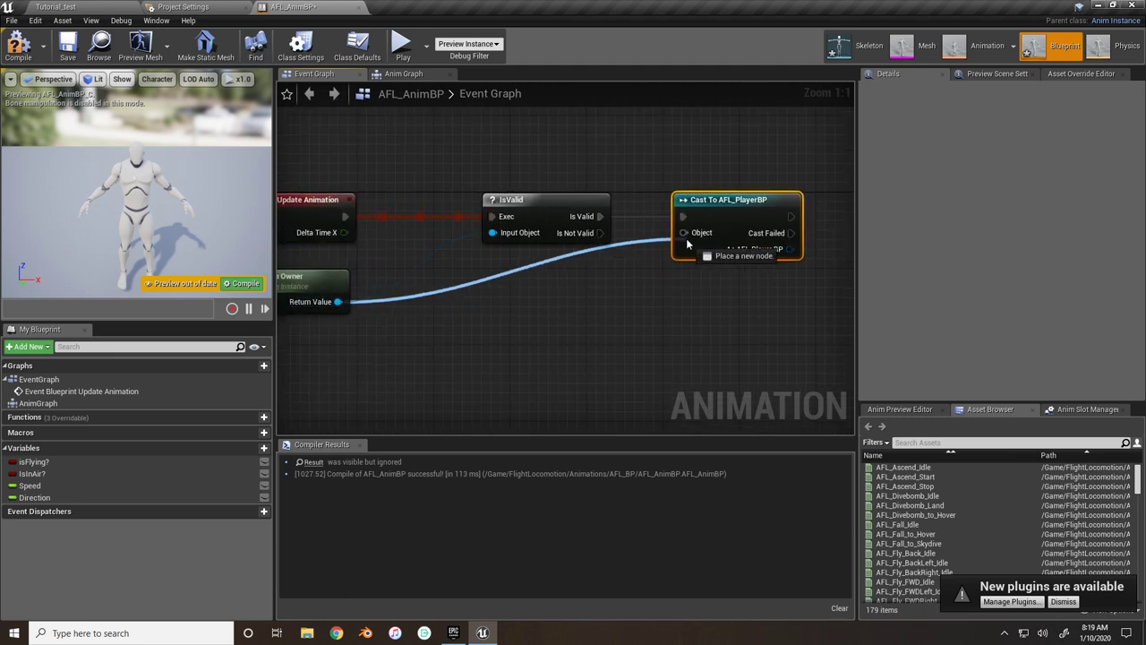
- Add a Sequence node after the successful AFL_PlayerBP cast and align it with the cast node
right_drag(711, 313, 536, 300)
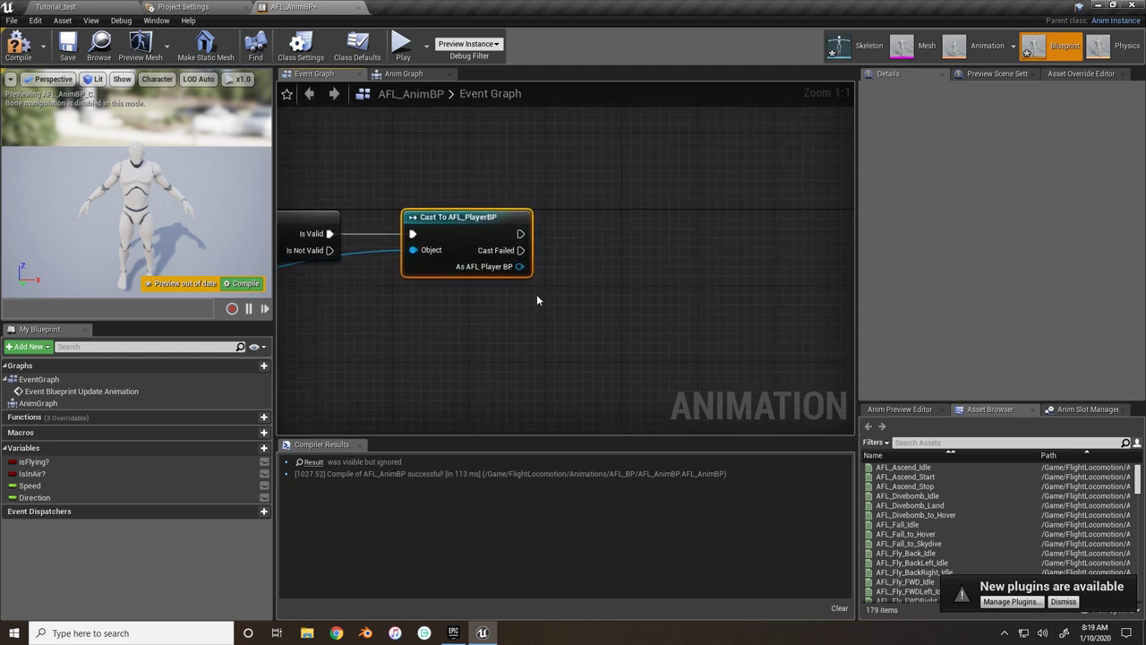
drag(519, 234, 609, 236)
text(sequ)
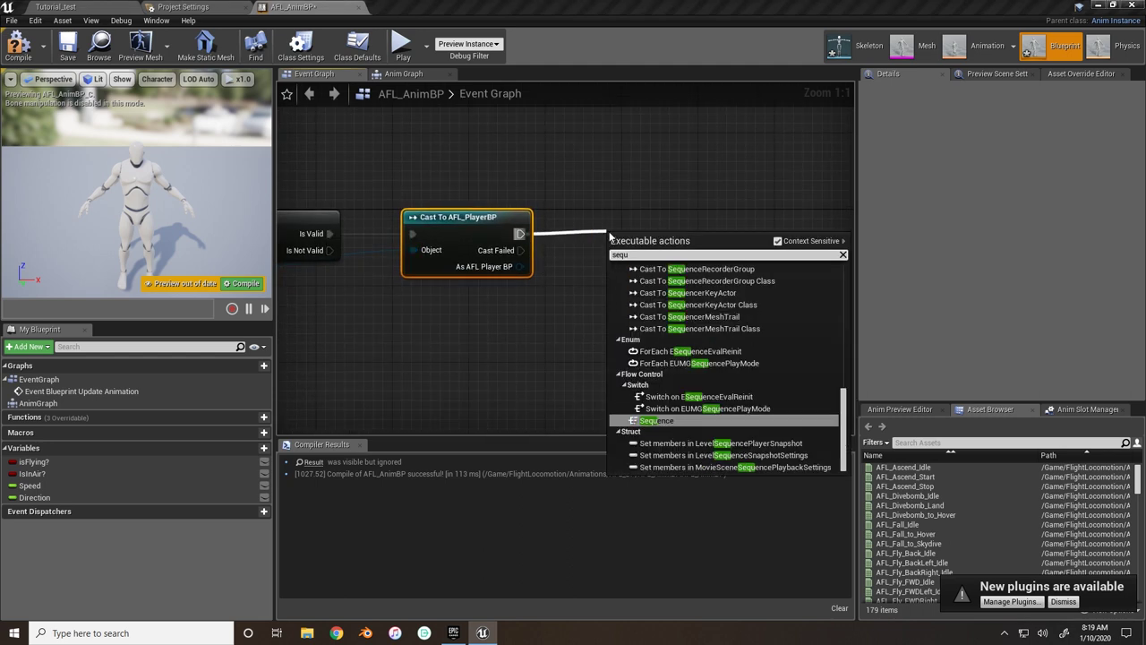
key(Return)
right_drag(685, 222, 590, 232)
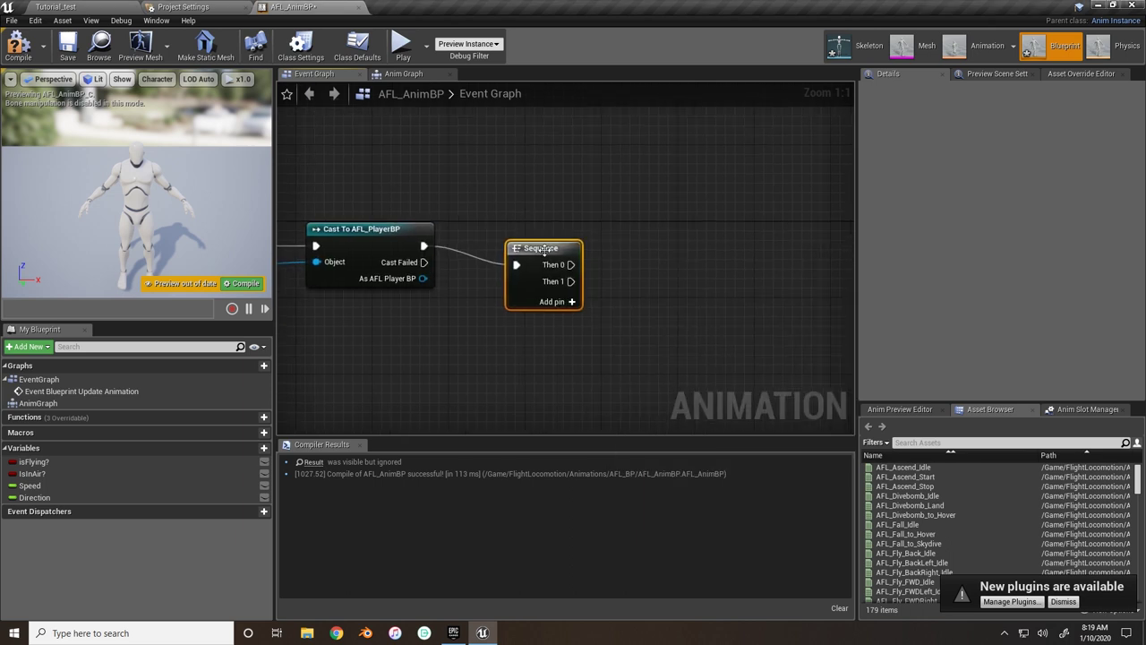
right_drag(614, 187, 554, 199)
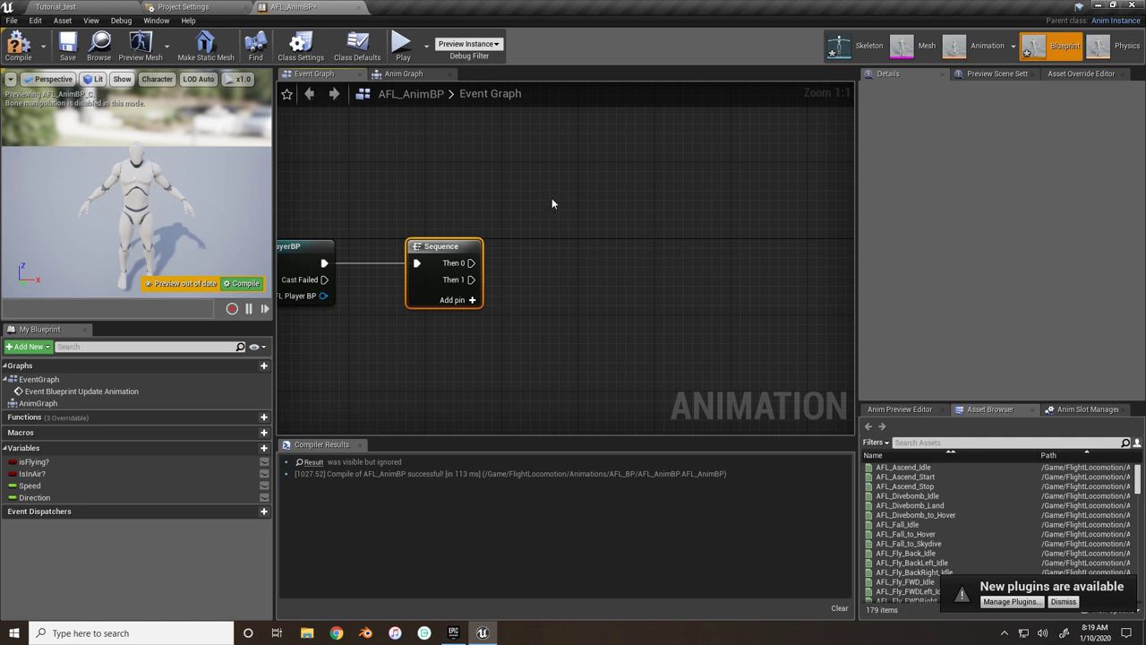
- Add a Set node for IsInAir? and connect it to the Sequence's Then 0 output
drag(32, 473, 601, 240)
click(615, 269)
drag(471, 263, 775, 252)
right_drag(598, 329, 641, 318)
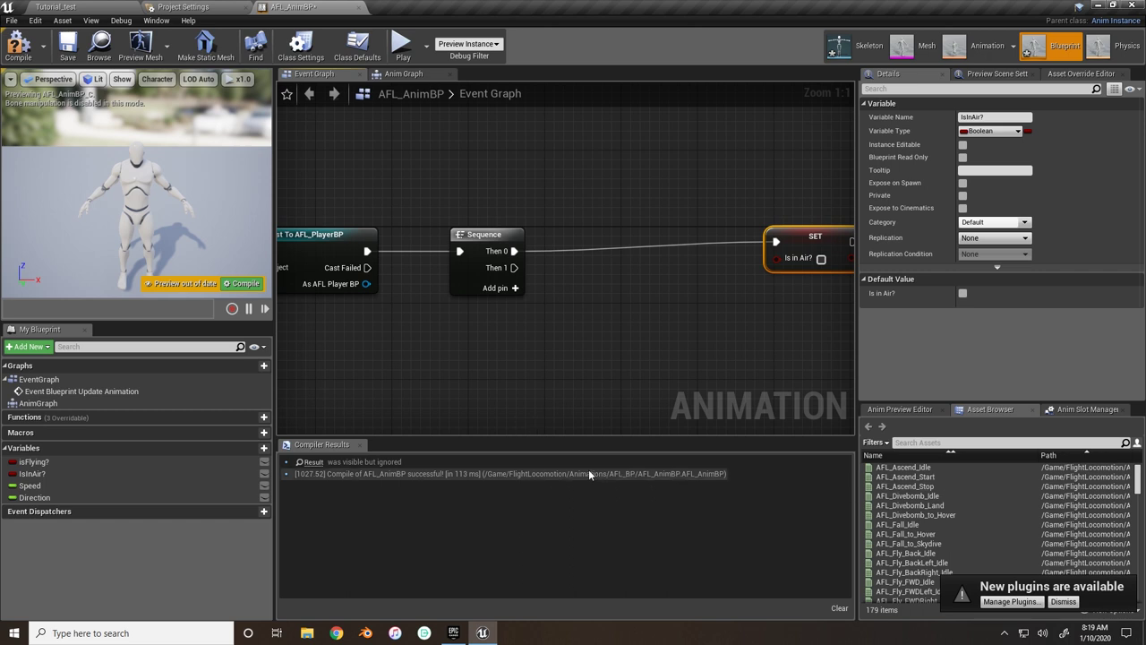
- Add a Get Movement Component node targeting the Try Get Pawn Owner return value
scroll(500, 303, down, 2)
right_drag(383, 317, 502, 301)
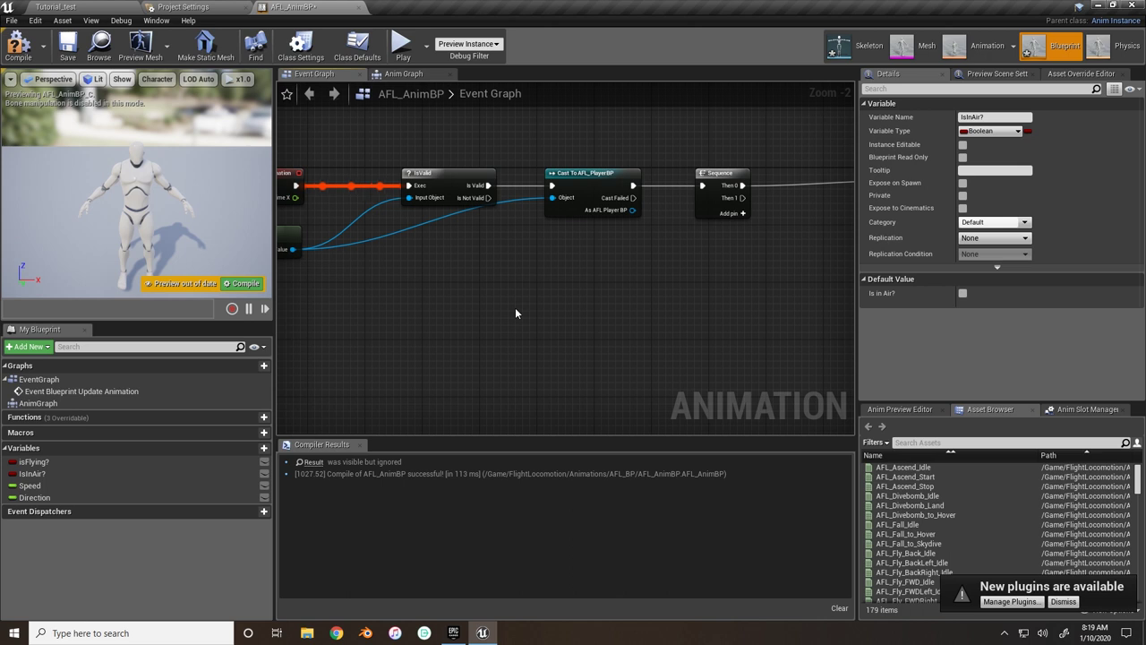
right_drag(487, 340, 577, 305)
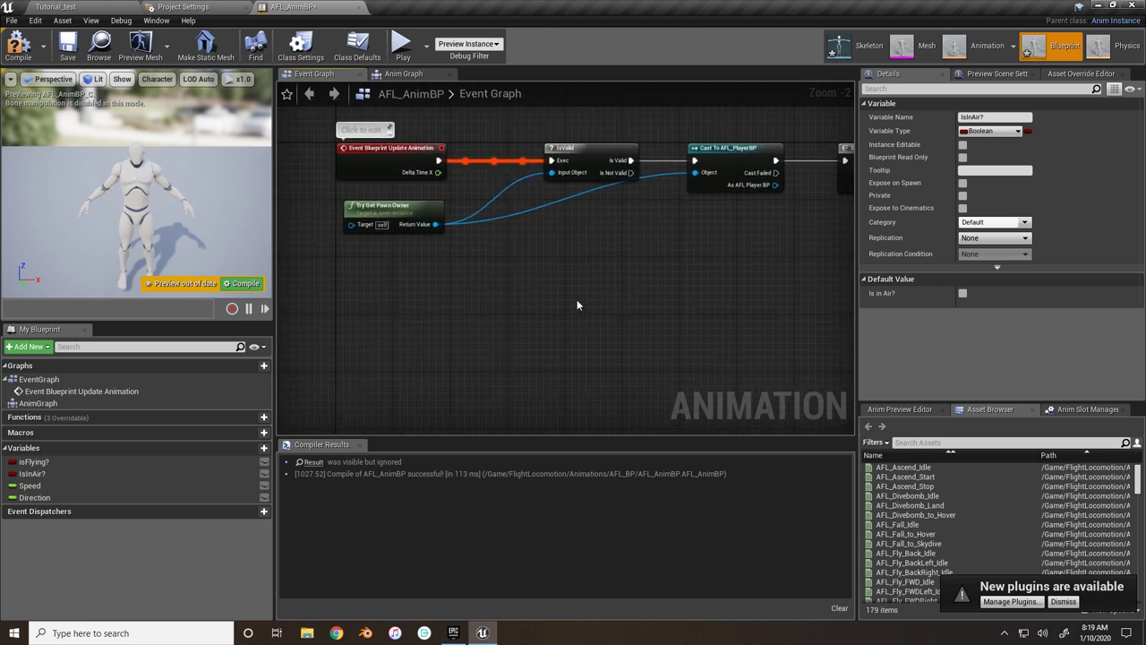
drag(434, 224, 663, 241)
text(get movement compo)
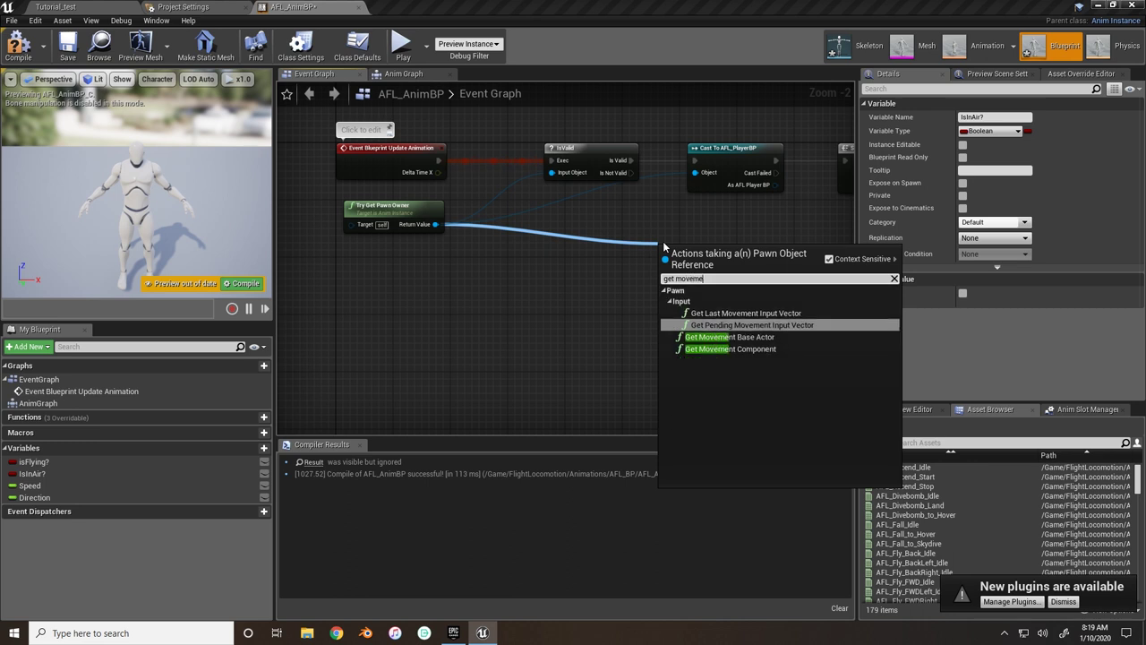
key(Return)
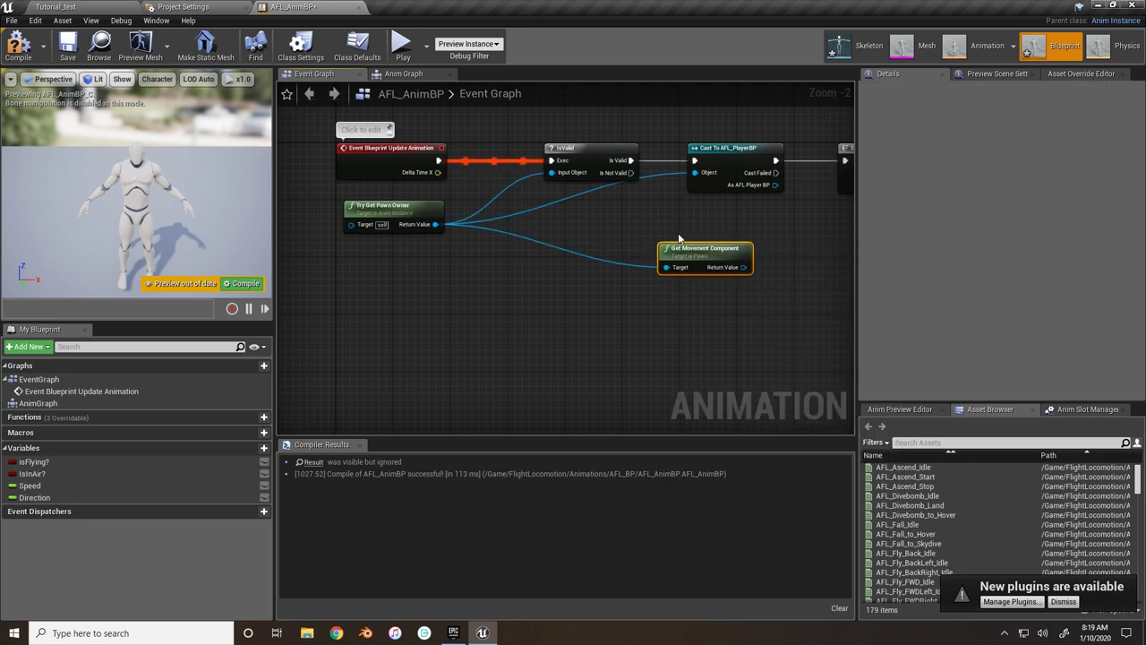
- Add an Is Falling node from the movement component, wire its result into the IsInAir? setter, and tidy the nodes
right_drag(711, 255, 439, 287)
drag(439, 286, 651, 248)
text(is falling)
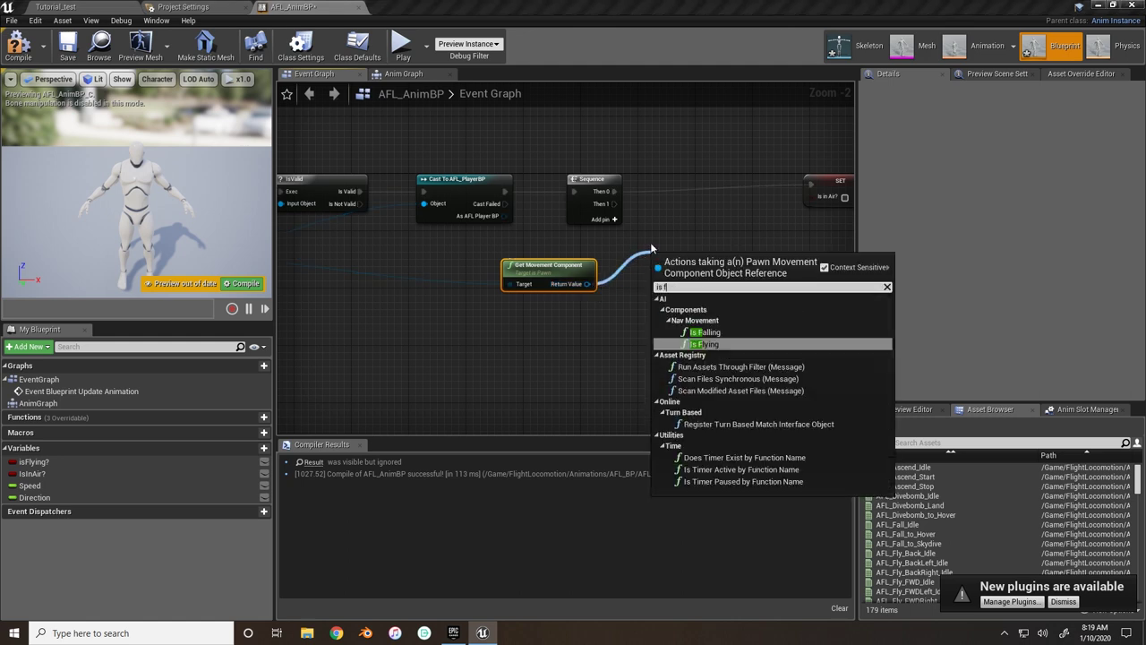
key(Return)
right_drag(651, 248, 567, 276)
drag(677, 305, 727, 225)
drag(637, 285, 717, 258)
drag(512, 294, 641, 258)
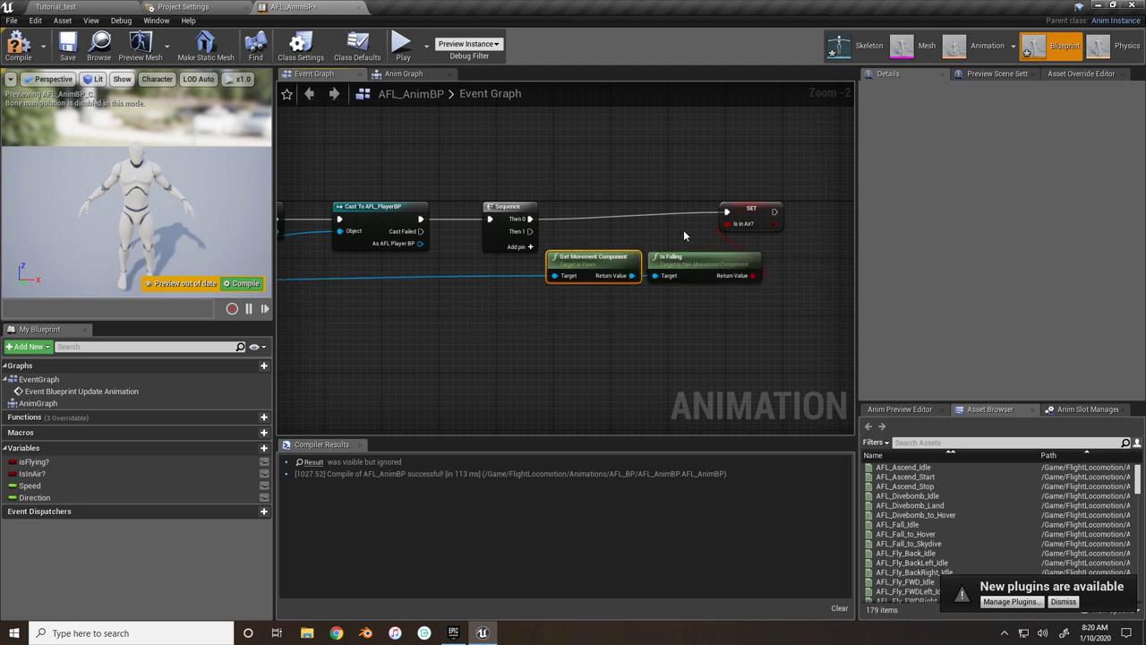
right_drag(683, 229, 546, 252)
drag(625, 242, 680, 242)
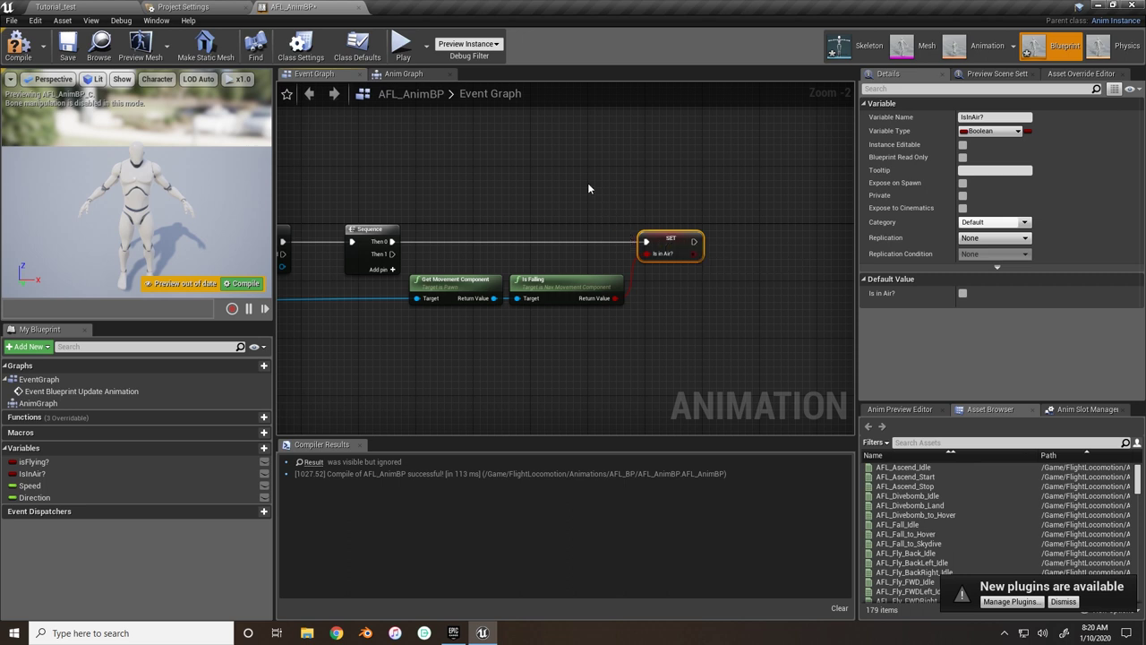
- Add a Get Velocity node targeting the Try Get Pawn Owner return value and place it below Get Movement Component
right_drag(593, 196, 383, 232)
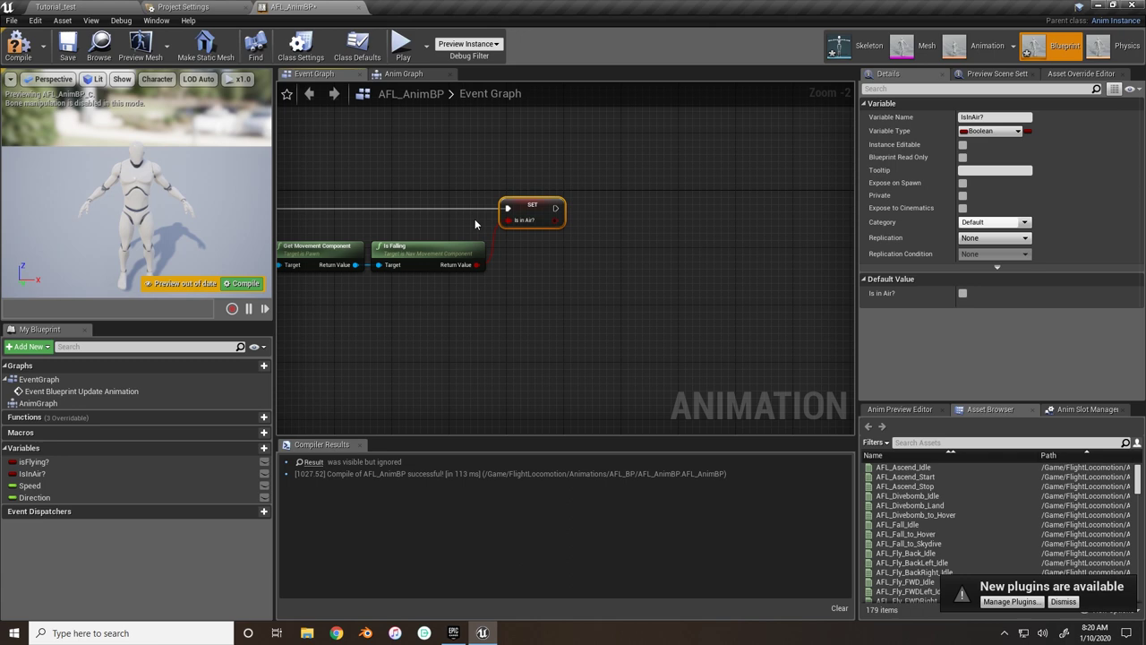
right_drag(455, 360, 582, 326)
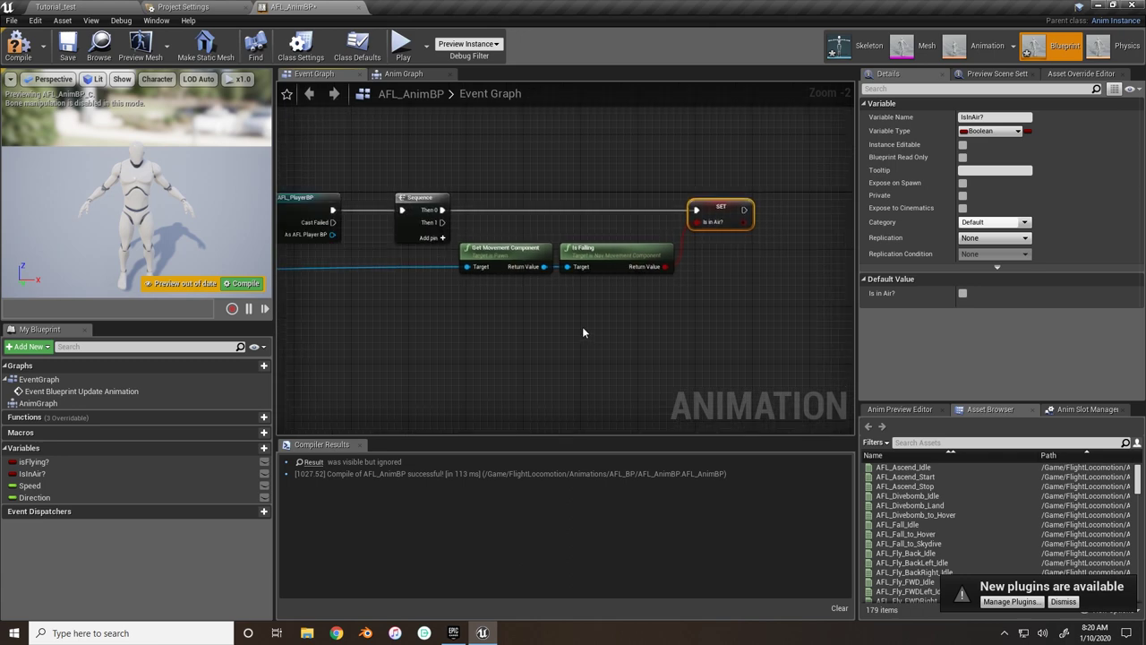
scroll(663, 290, down, 1)
right_drag(670, 299, 460, 352)
scroll(542, 325, down, 1)
right_drag(542, 325, 423, 303)
drag(375, 268, 580, 323)
text(get)
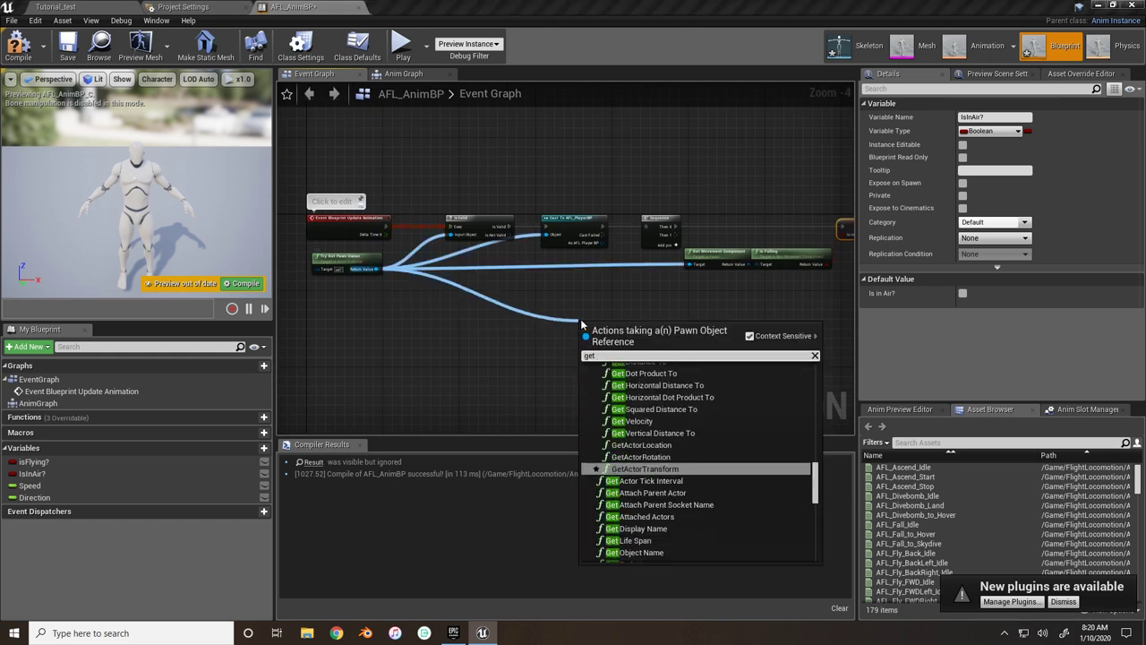
text( veloci)
key(Return)
right_drag(610, 331, 541, 336)
drag(539, 337, 596, 328)
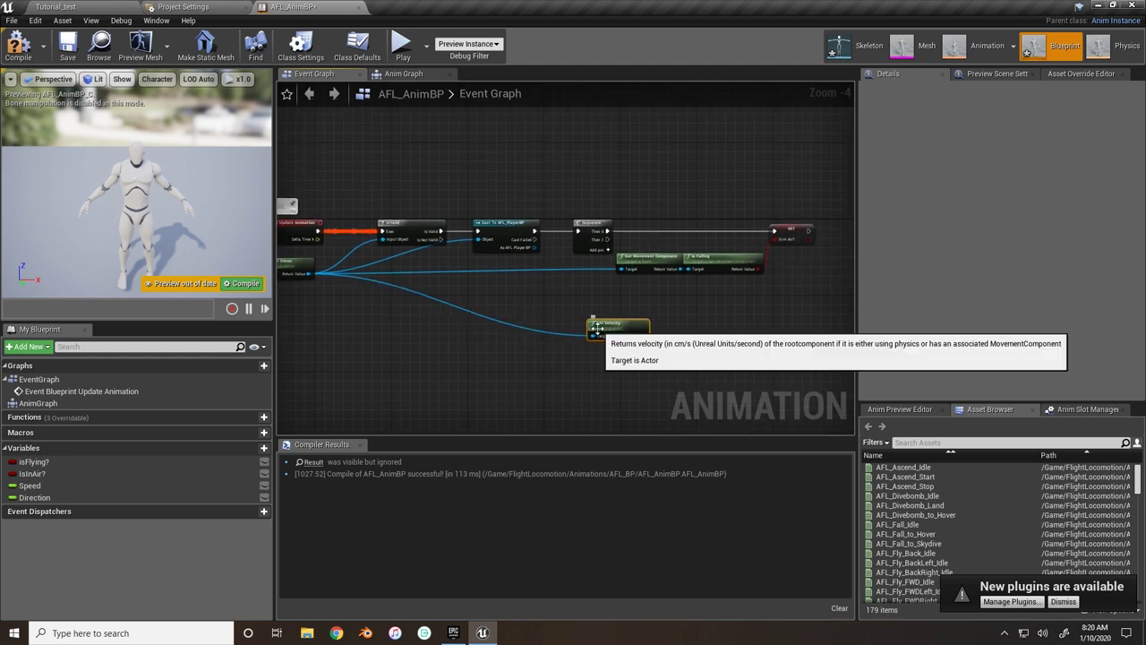
- Add a VectorLength node fed by Get Velocity's return value
right_drag(645, 358, 534, 358)
drag(534, 358, 614, 339)
text(vec)
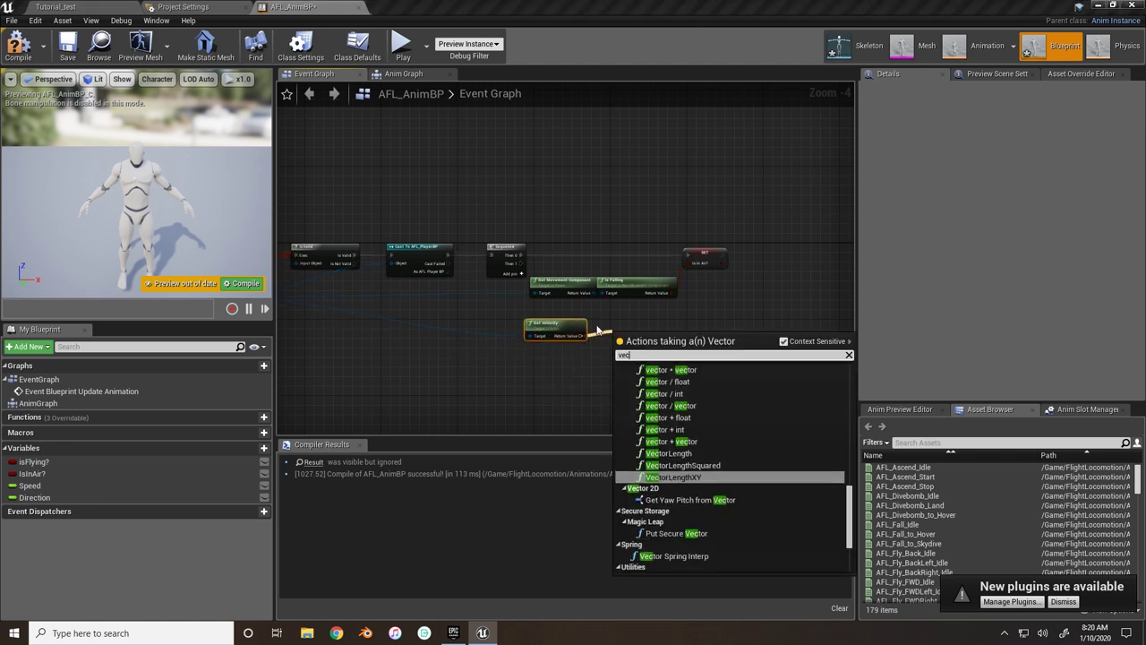
text(tor leng)
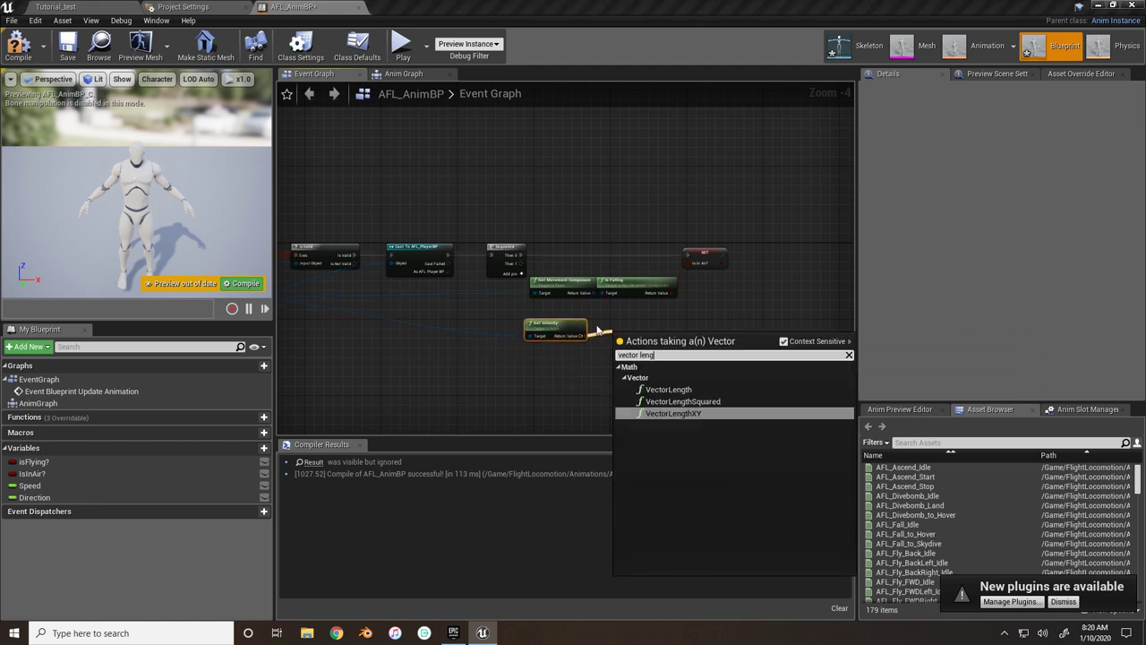
key(Up)
key(Up)
key(Return)
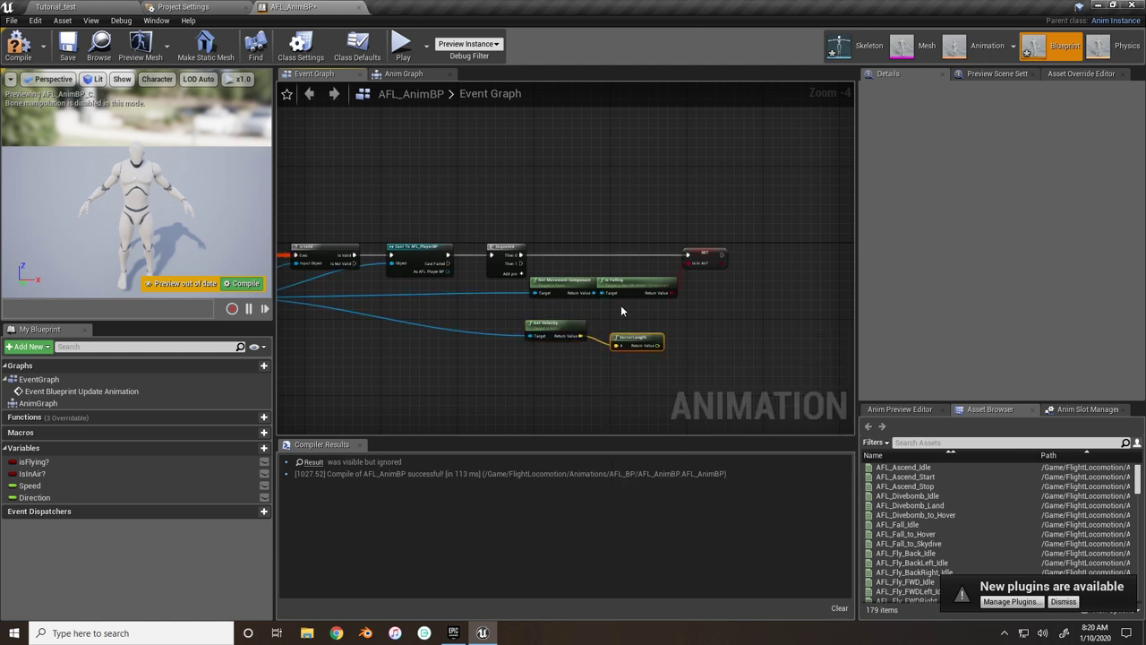
- Add a Speed setter fed by VectorLength's return value and run it after the IsInAir? setter
right_drag(621, 311, 558, 316)
drag(30, 484, 631, 330)
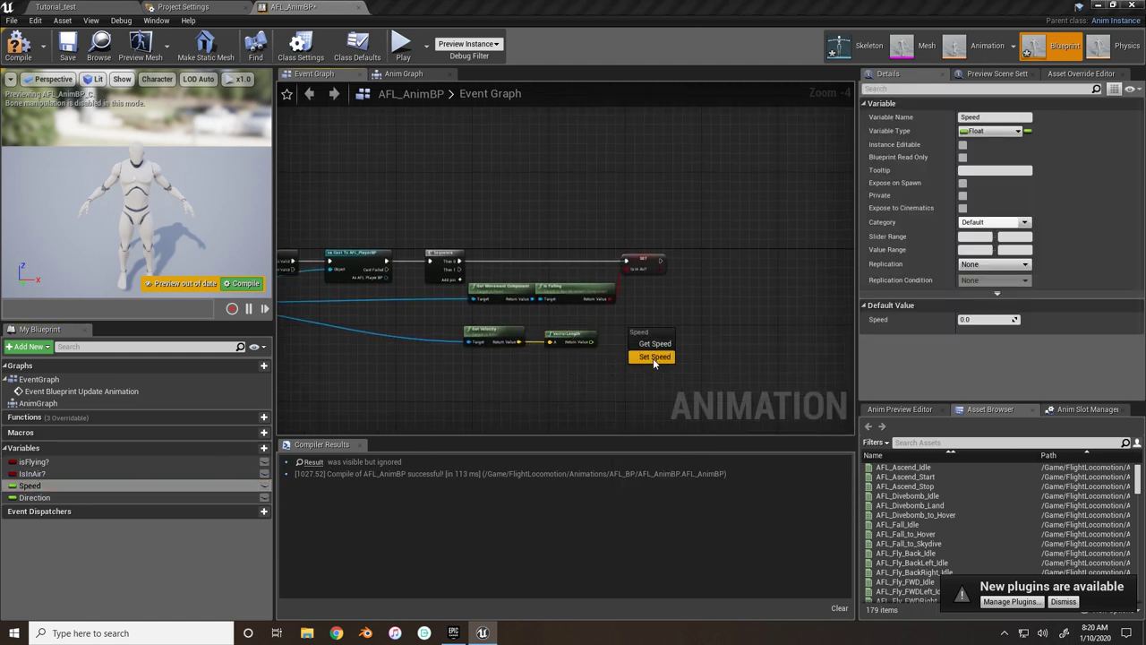
click(653, 358)
drag(591, 341, 634, 341)
drag(662, 262, 628, 334)
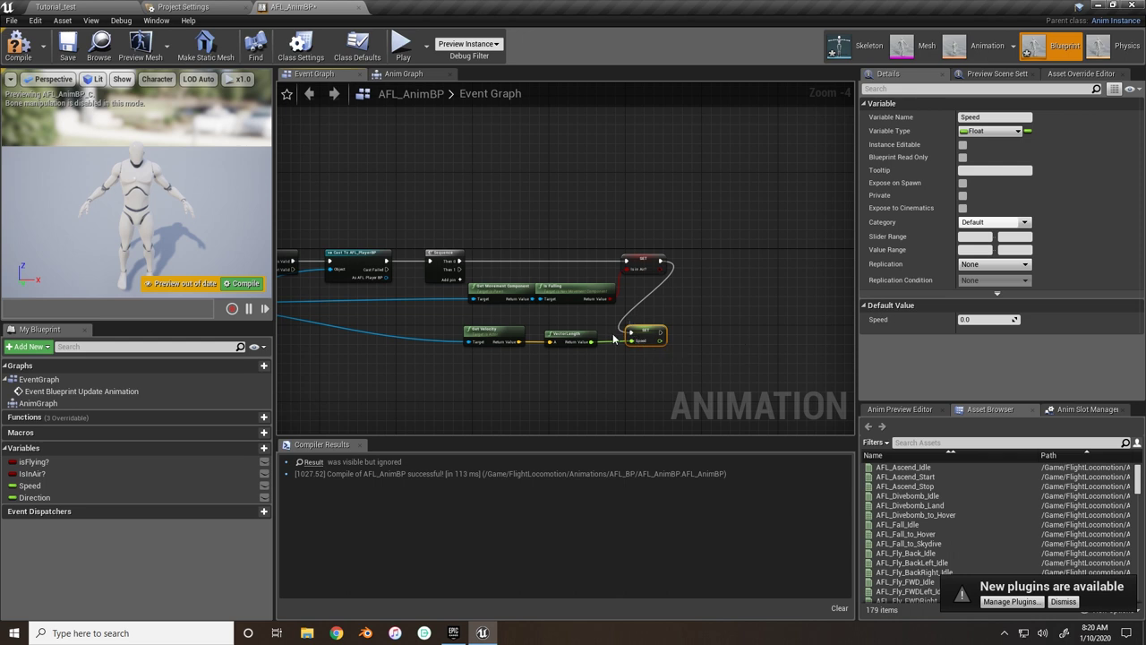
- Add a Get Flight Pressed node from the cast's As AFL Player BP output and place it below Get Velocity
right_drag(600, 316, 463, 270)
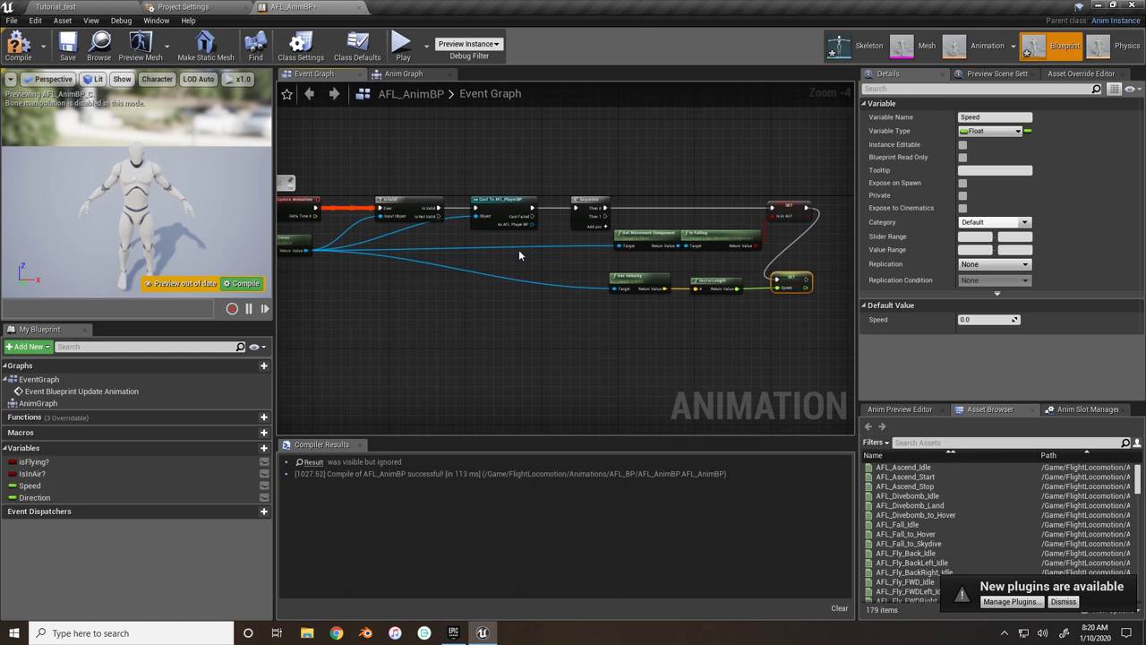
drag(535, 224, 613, 337)
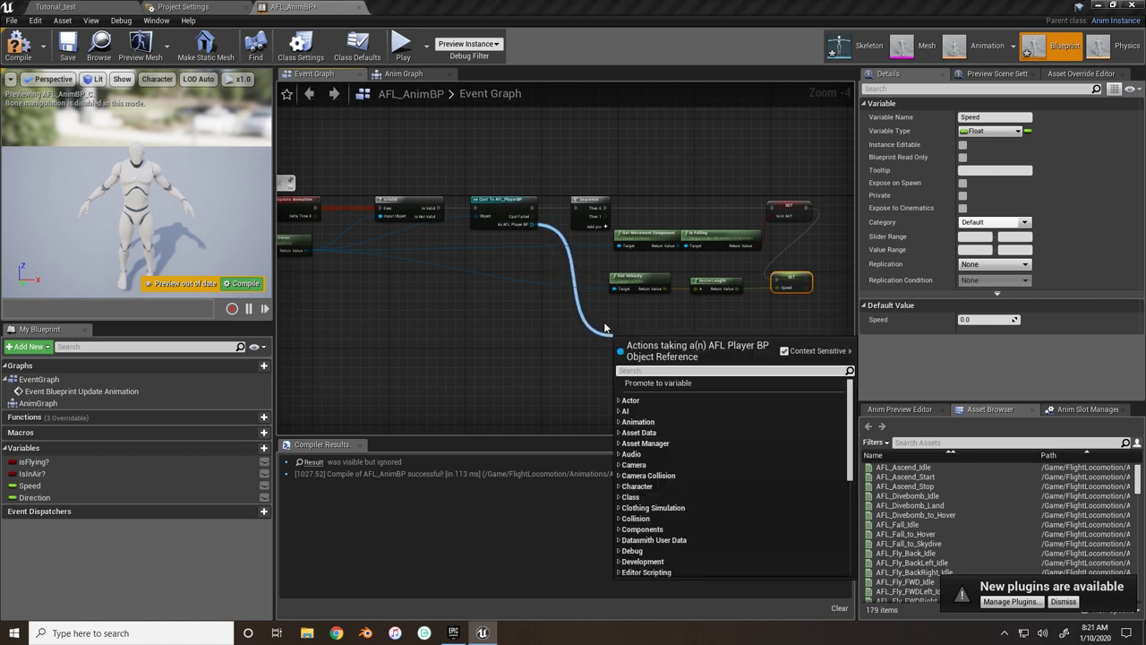
text(get flight pre)
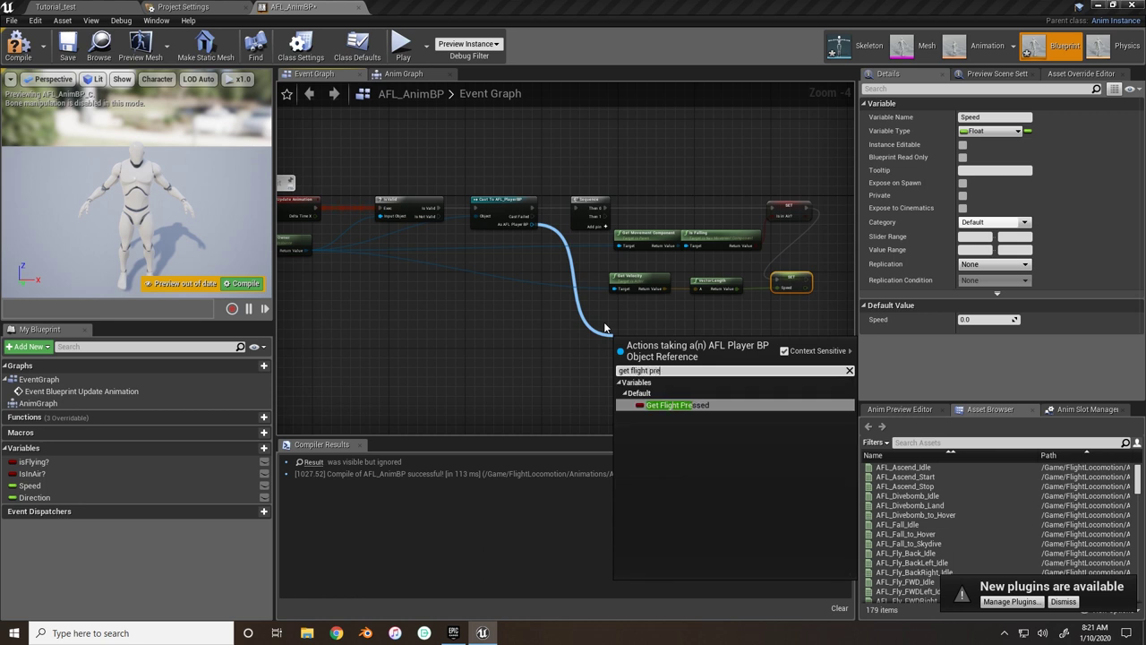
key(Return)
right_drag(605, 329, 530, 320)
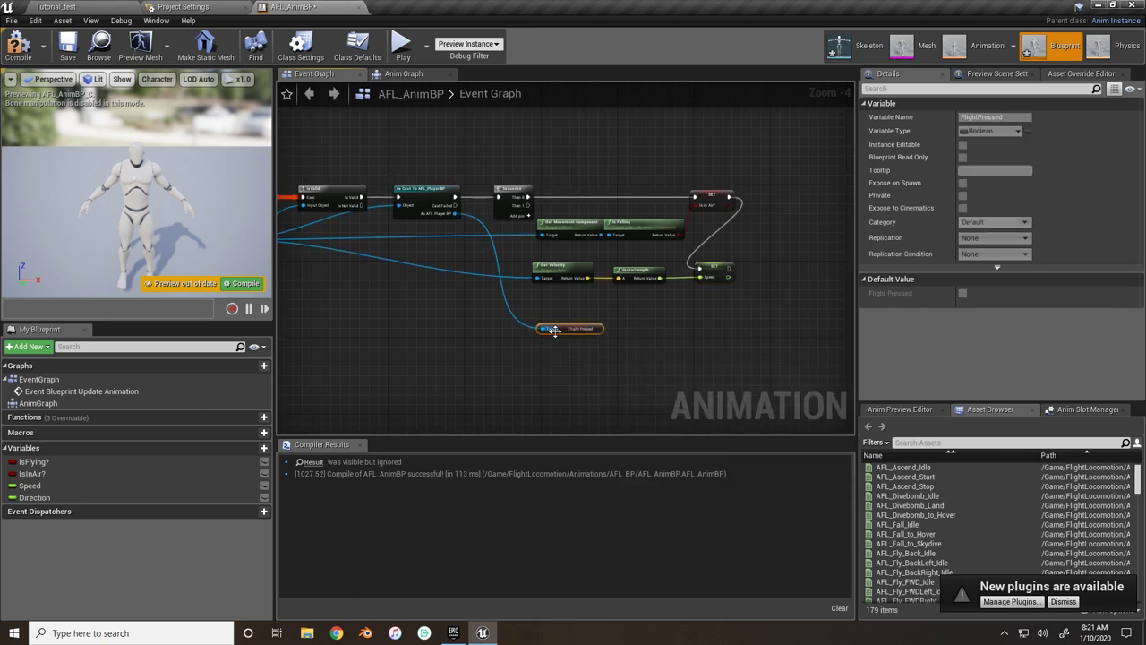
drag(564, 337, 559, 332)
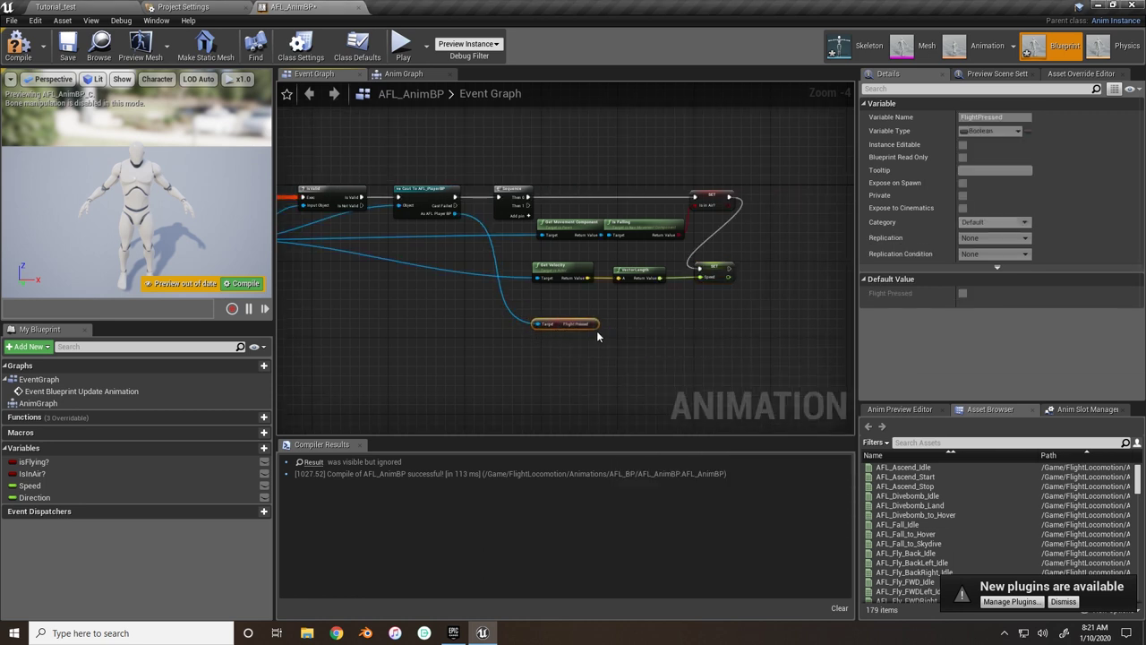
- Add an isFlying? setter fed by Flight Pressed and run it from the Sequence's Then 1 output
drag(34, 461, 664, 319)
click(666, 335)
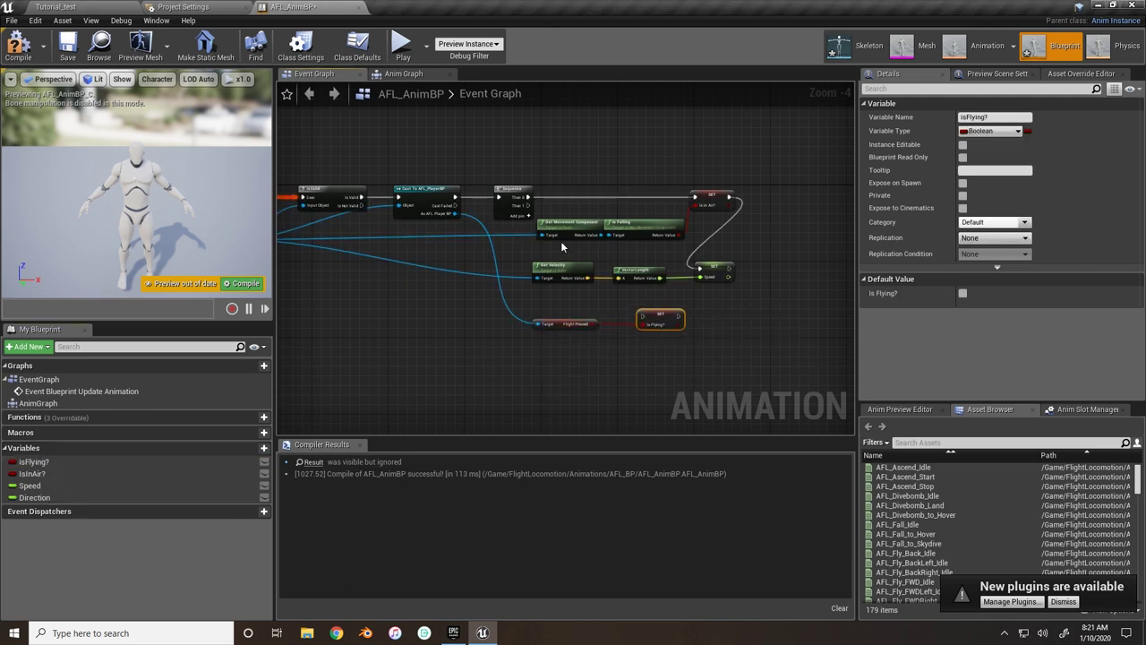
drag(527, 205, 644, 317)
- Wrap the Get Velocity, VectorLength and Speed setter nodes in a comment titled "Set speed"
drag(729, 276, 584, 294)
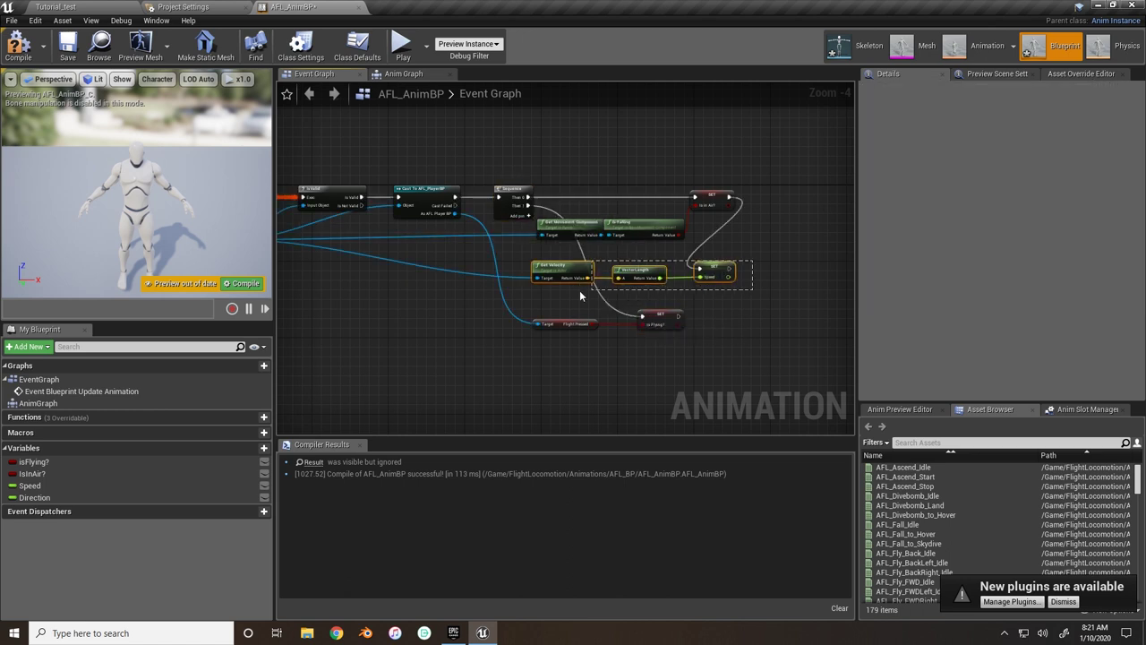
text(cS)
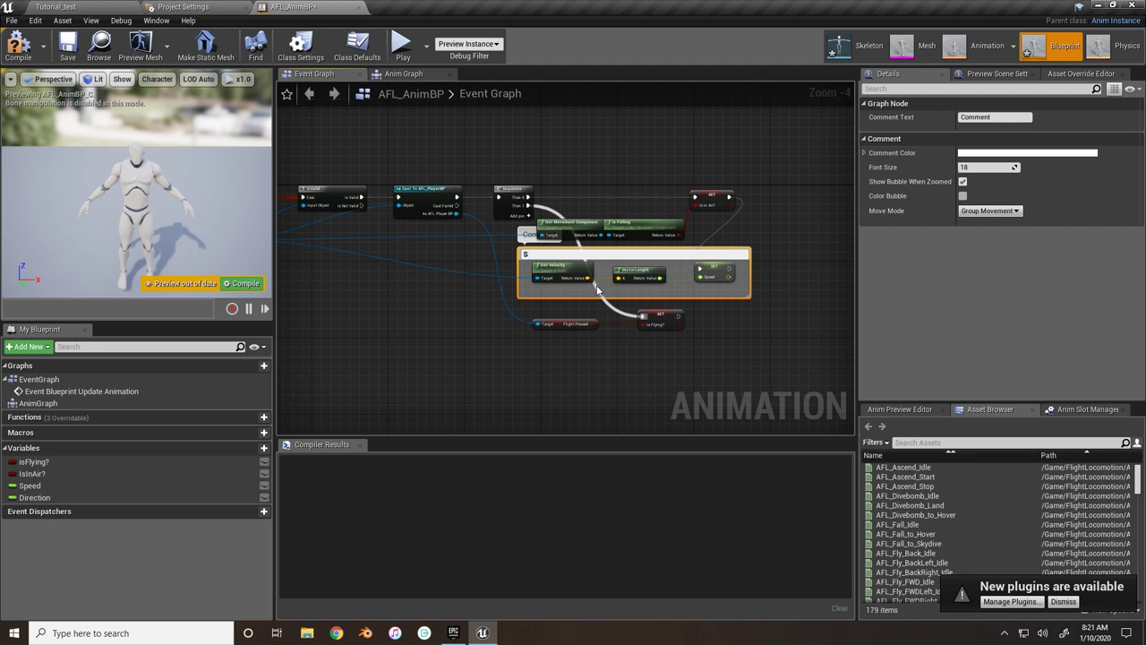
text(et speed)
key(Return)
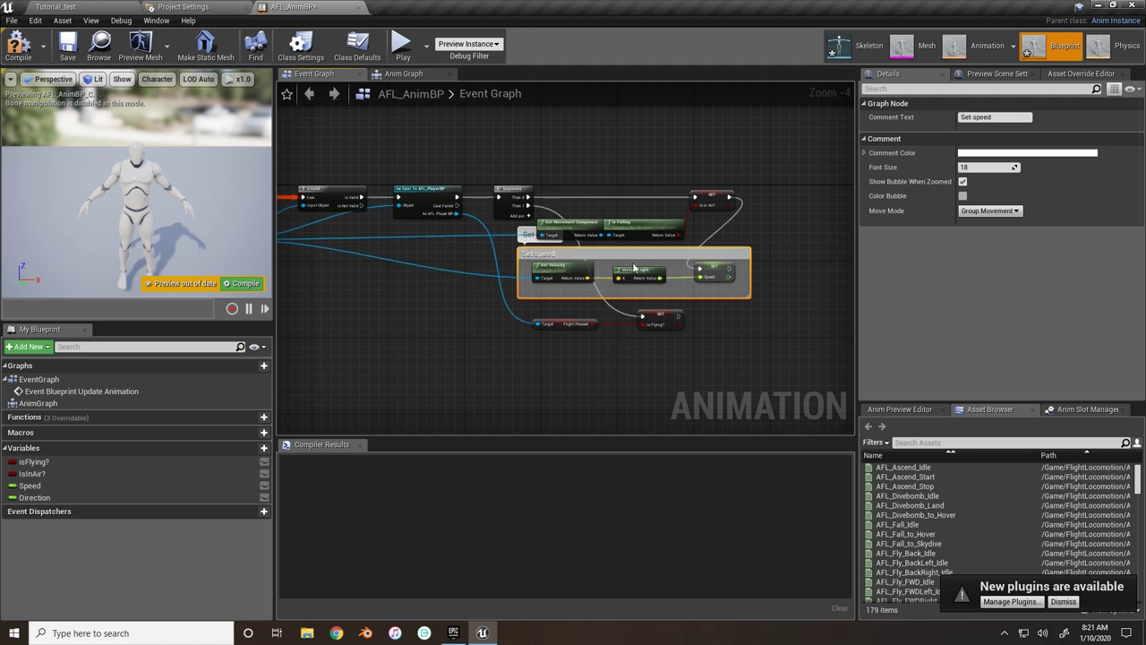
- Wrap the Get Movement Component, Is Falling and IsInAir? setter nodes in a comment titled "is in air?"
drag(743, 167, 577, 232)
key(c)
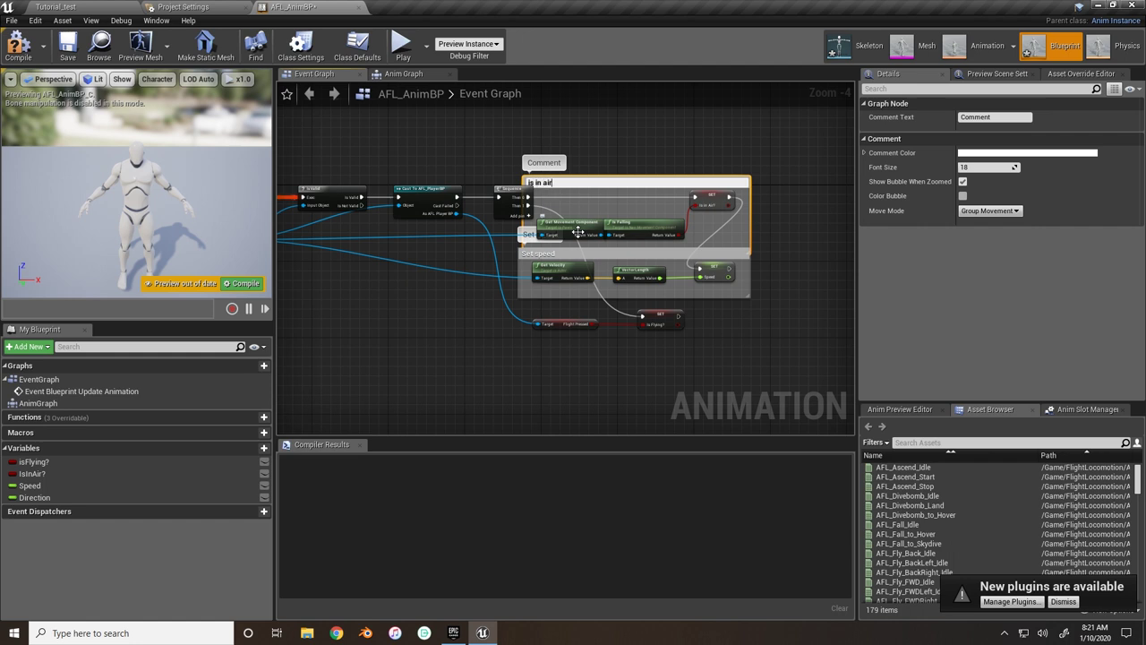
key(Return)
- Space out the two comment groups and move the Flight Pressed and isFlying? setter nodes clear below them
drag(577, 232, 619, 217)
drag(600, 258, 646, 258)
click(665, 315)
shift+click(564, 323)
drag(670, 315, 707, 330)
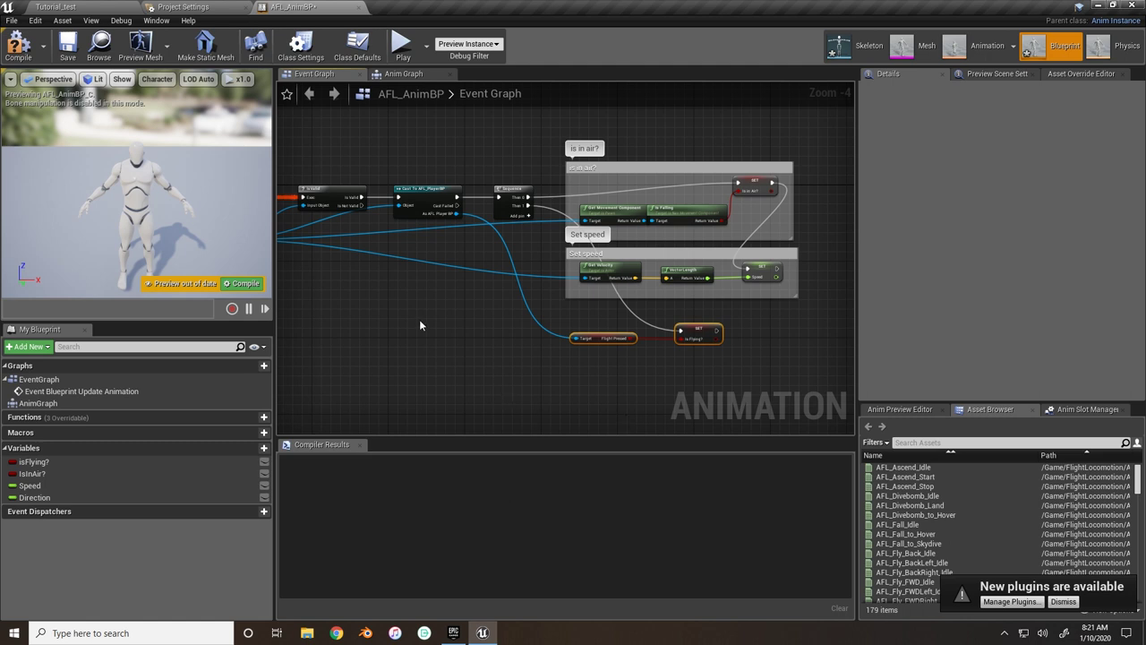
- Add a second Get Velocity node targeting the Try Get Pawn Owner return value, below the existing nodes
right_drag(419, 325, 576, 260)
drag(493, 188, 672, 301)
text(get ve)
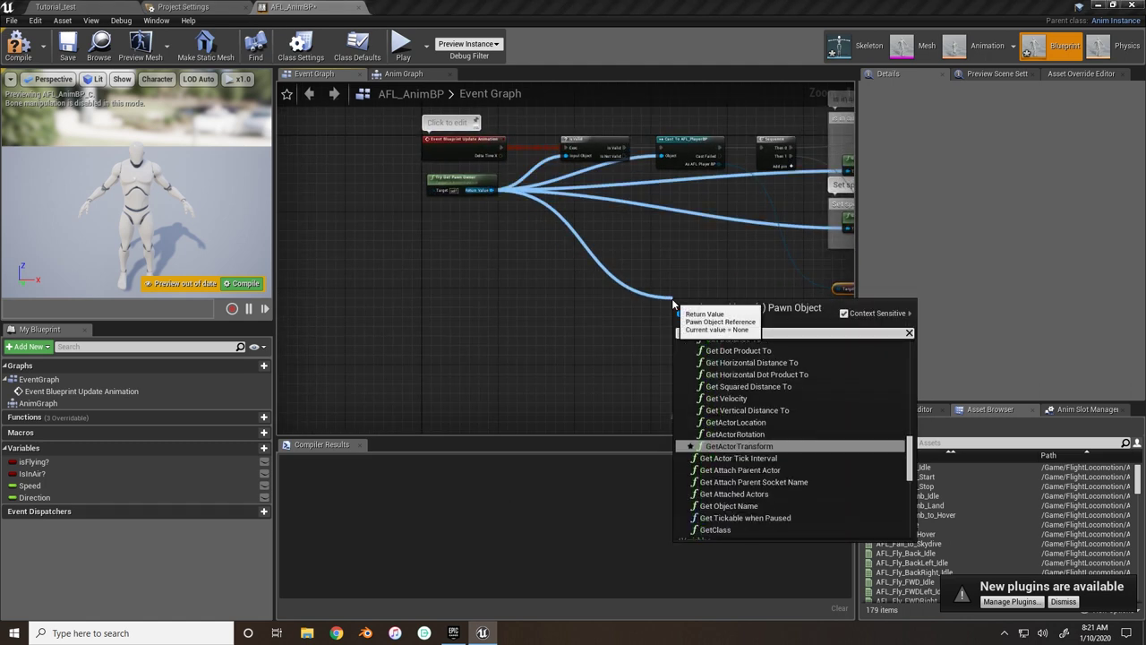
click(725, 367)
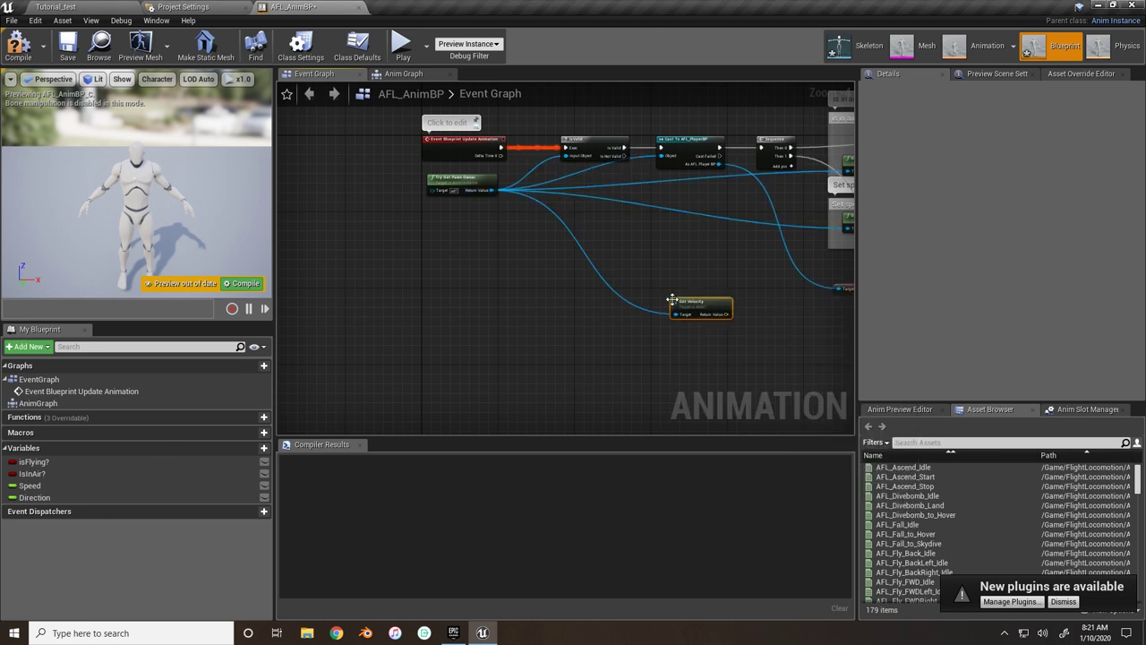
- Add a GetActorRotation node targeting the Try Get Pawn Owner return value, below the new Get Velocity node
right_drag(472, 210, 403, 226)
drag(418, 208, 593, 394)
text(get actor tr)
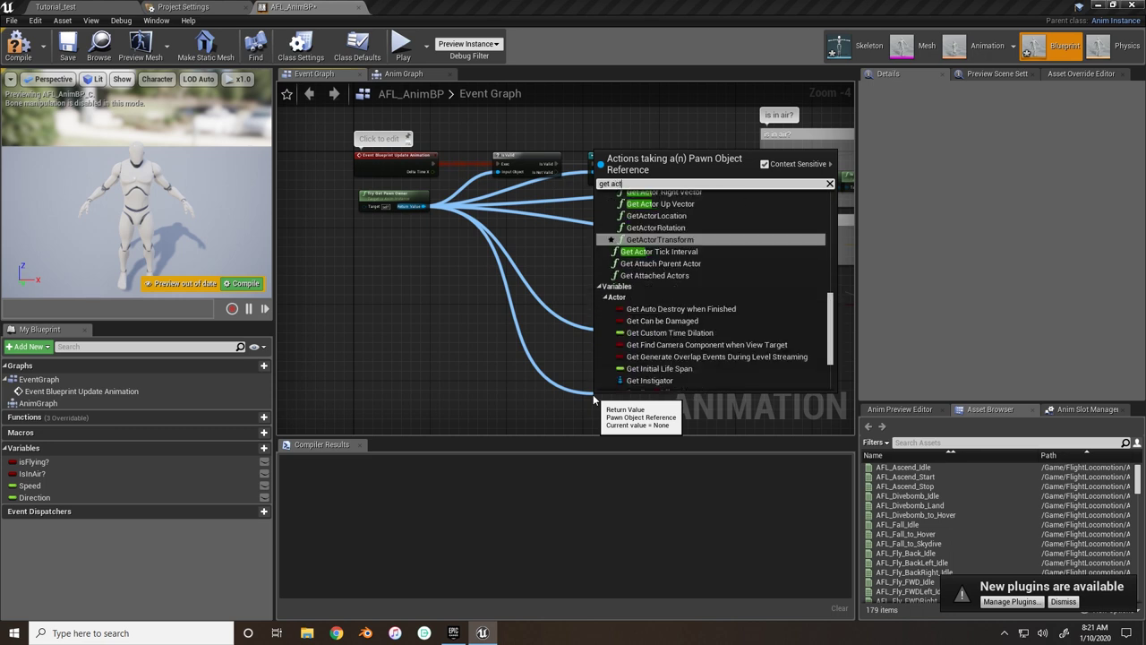
key(Escape)
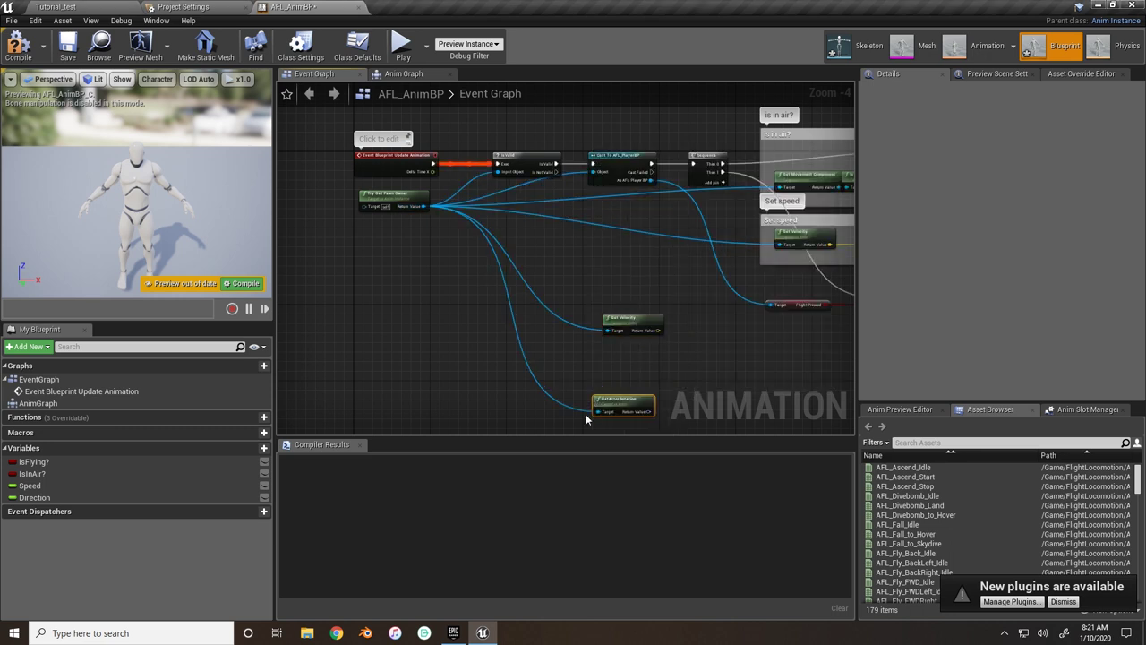
- Stack GetActorRotation directly under the new Get Velocity node and move both below the Flight Pressed node
right_drag(585, 413, 531, 395)
drag(577, 383, 582, 347)
ctrl+click(597, 304)
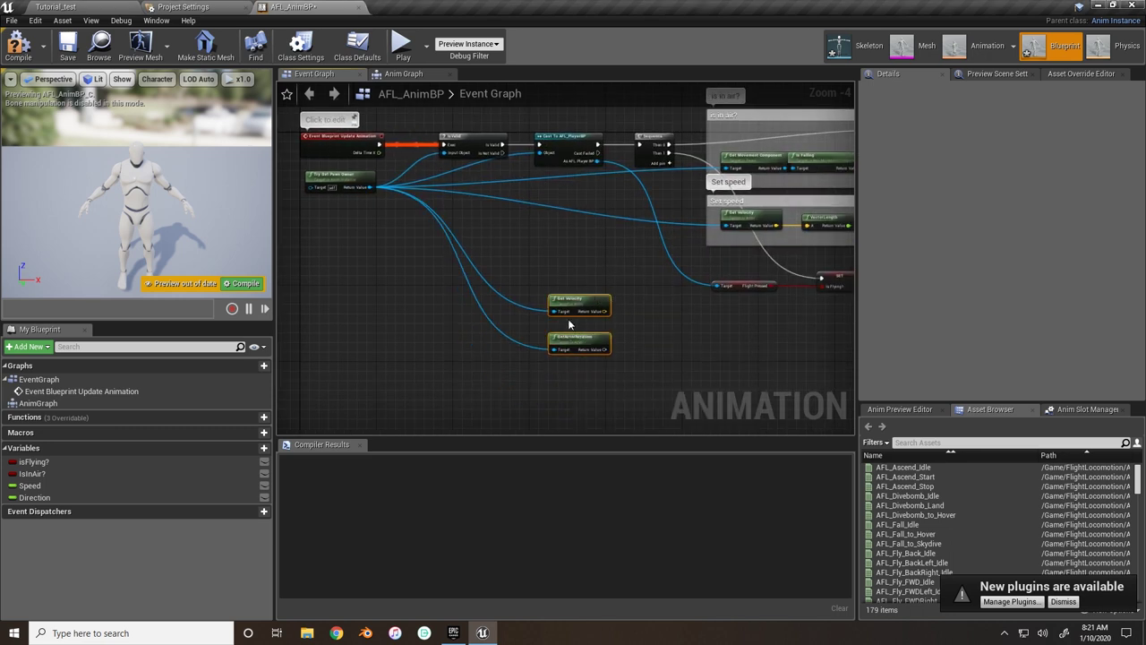
drag(596, 304, 721, 333)
right_drag(720, 333, 595, 314)
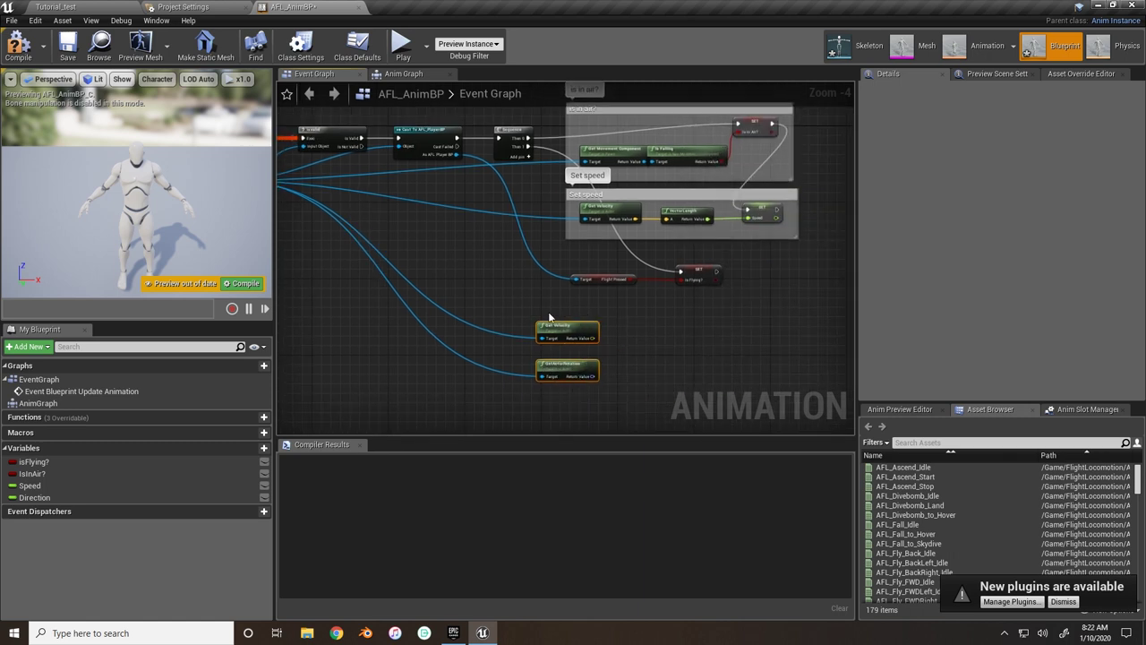
- Add a Then 2 output to the Sequence and connect it to a new Calculate Direction node
click(530, 157)
drag(528, 155, 629, 334)
text(Calcula)
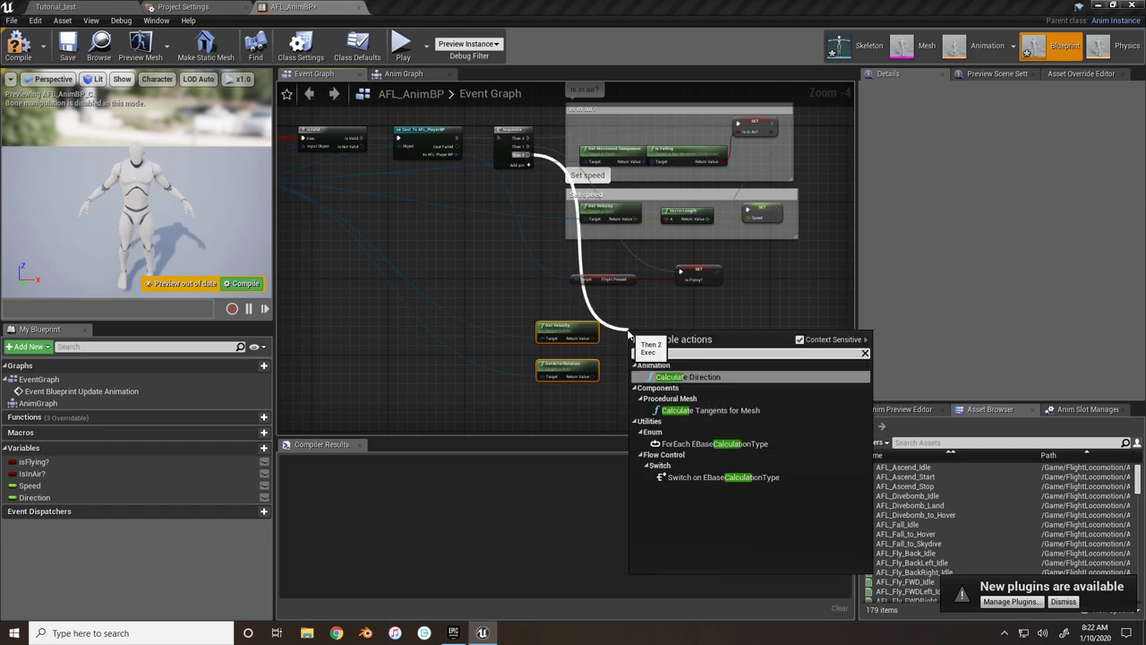
text(te)
key(Return)
scroll(608, 319, up, 1)
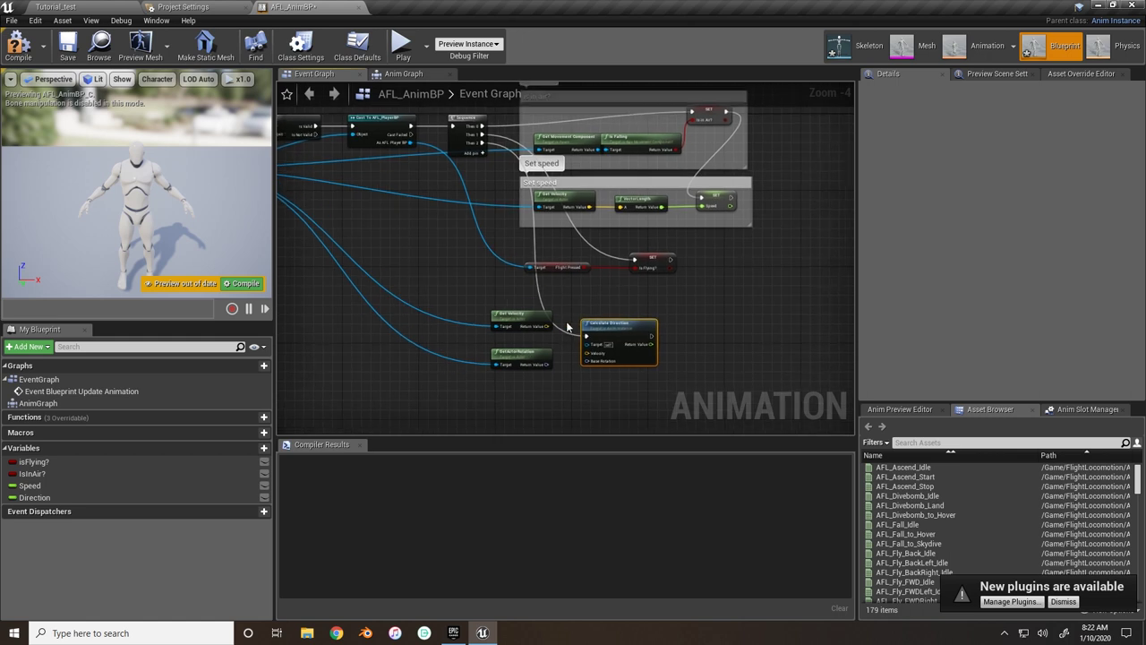
- Wire Get Velocity and GetActorRotation into Calculate Direction's Velocity and Base Rotation inputs, and align the three nodes
drag(535, 327, 594, 372)
right_drag(652, 290, 613, 293)
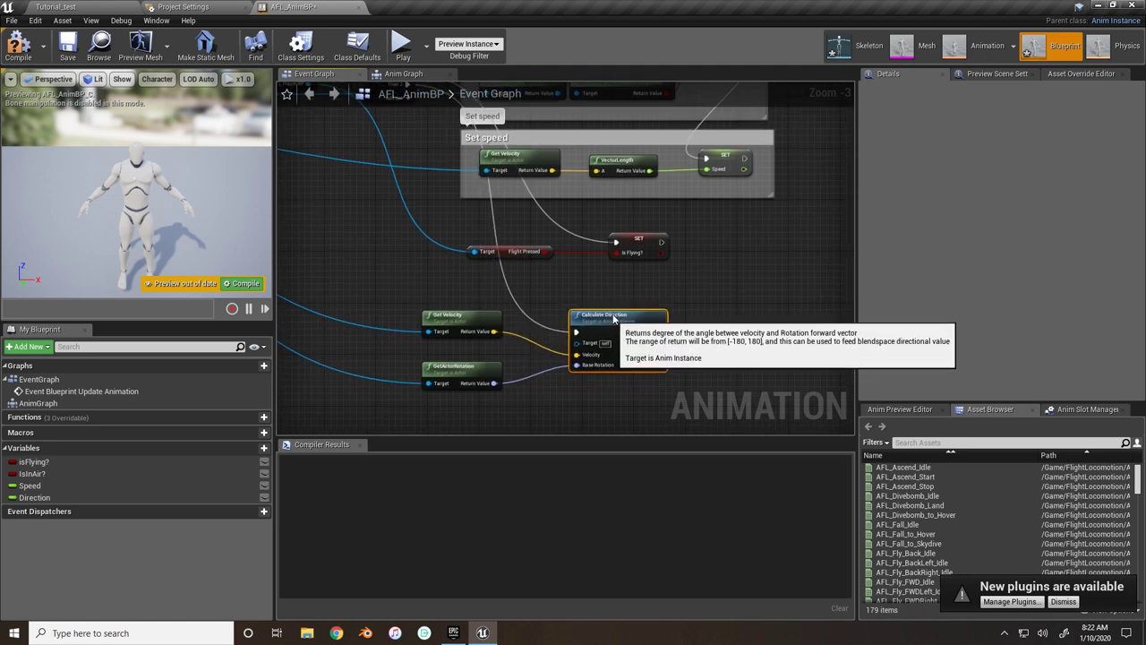
drag(580, 327, 560, 313)
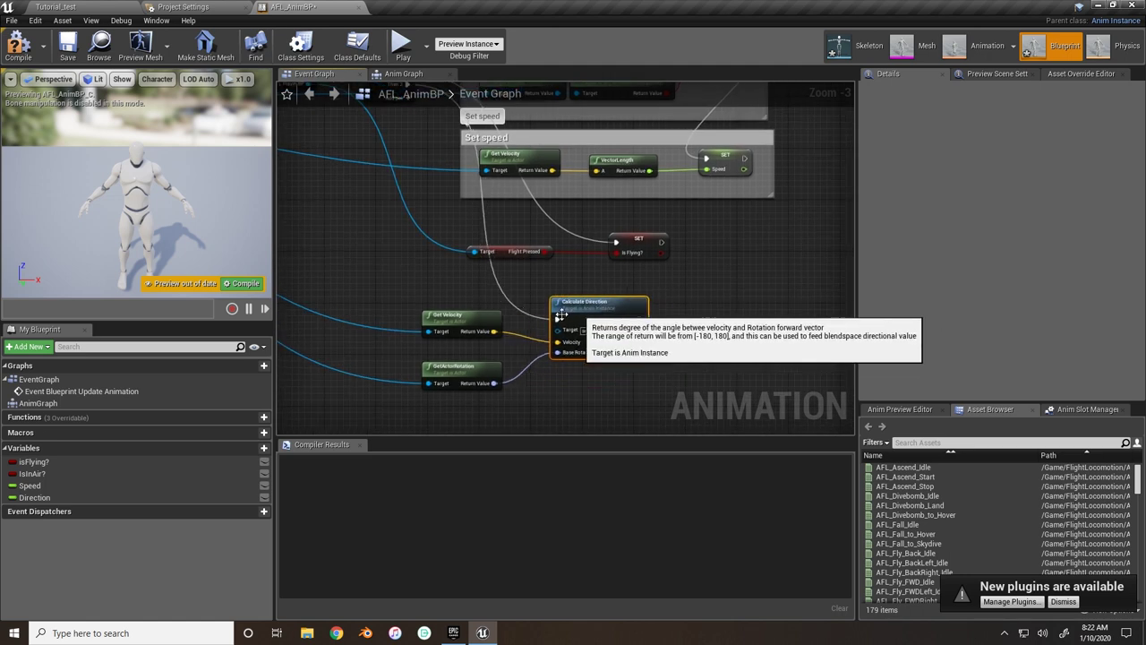
click(483, 364)
drag(485, 358, 484, 346)
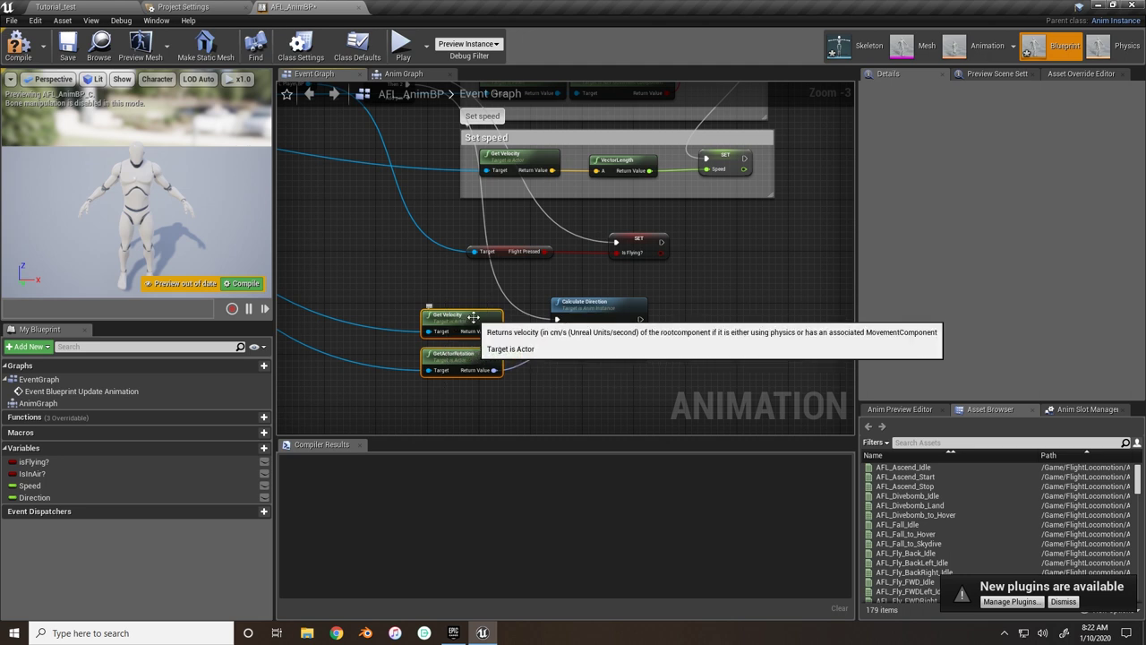
- Add a Direction setter after Calculate Direction, fed by its return value
right_drag(675, 276, 598, 276)
drag(105, 497, 381, 408)
click(645, 319)
- Wrap the direction nodes in a comment titled "Set direction" and align it with the Set speed comment
text(cSet direction)
key(Return)
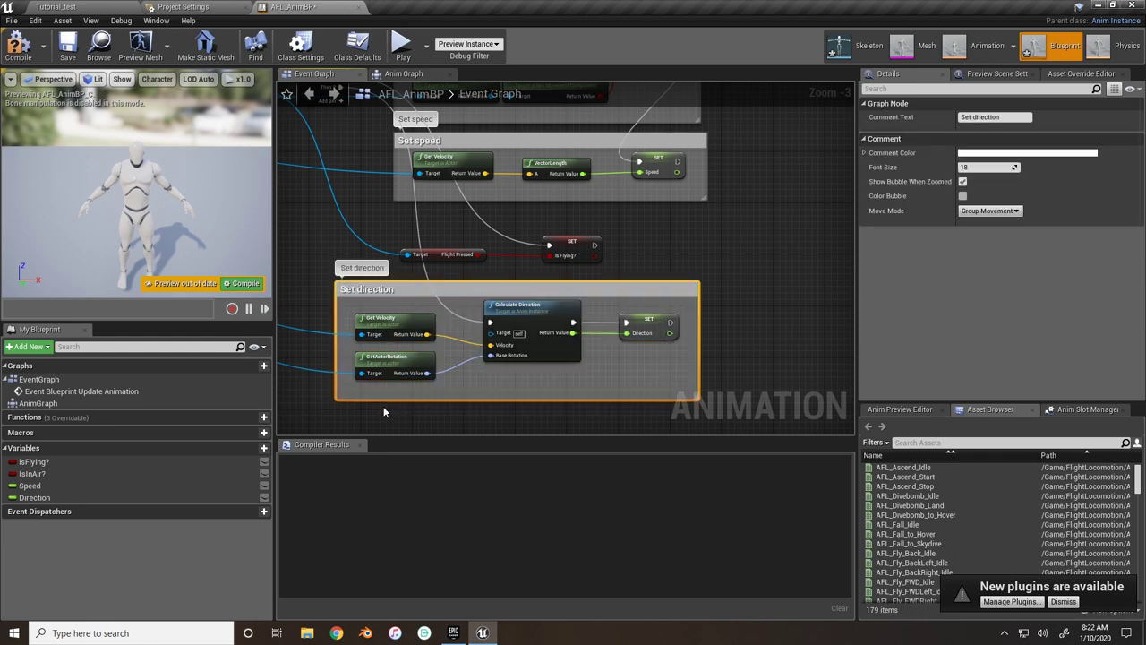
drag(411, 298, 469, 315)
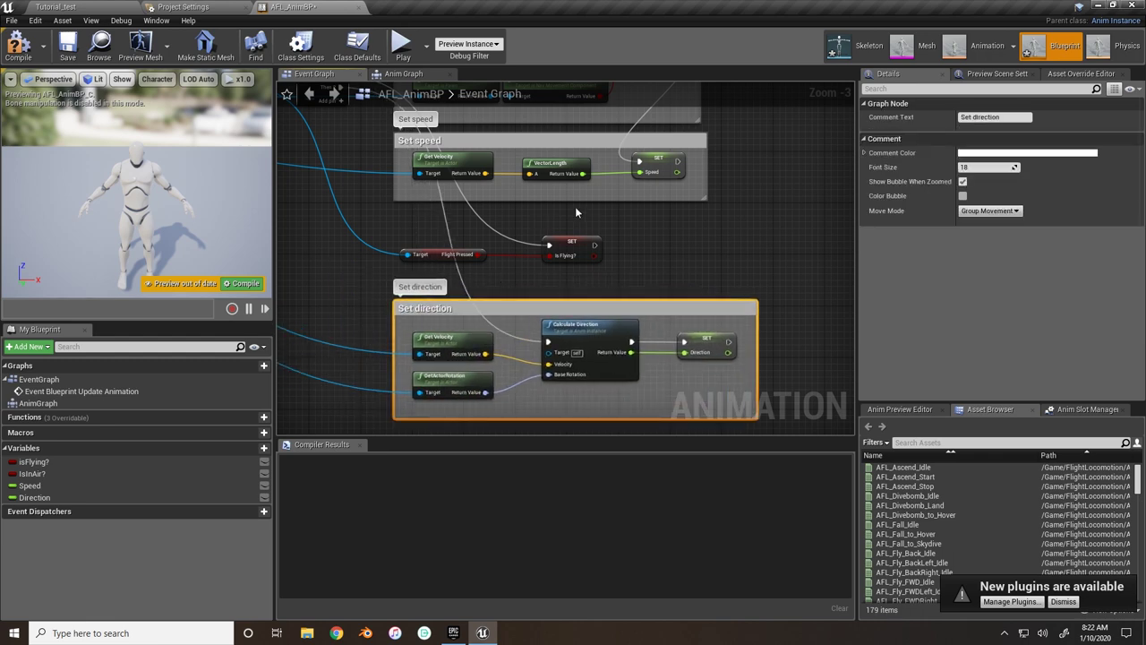
- Wrap the Flight Pressed and isFlying? setter nodes in a comment titled "variable setup" and align it with the other comments
drag(575, 212, 382, 286)
key(c)
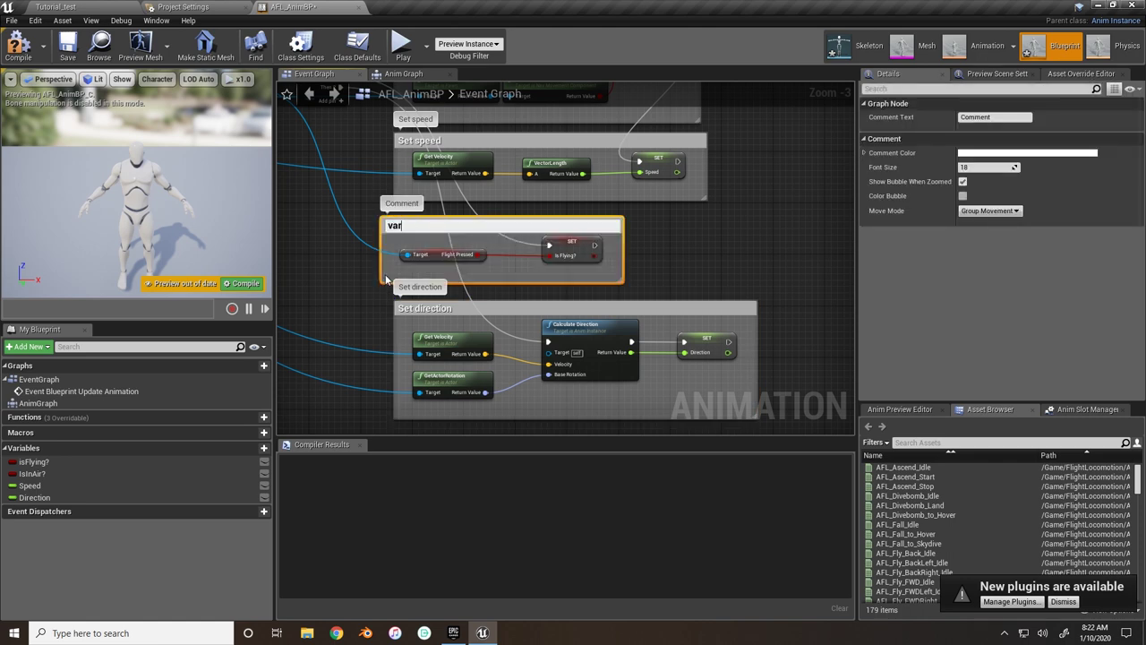
key(Return)
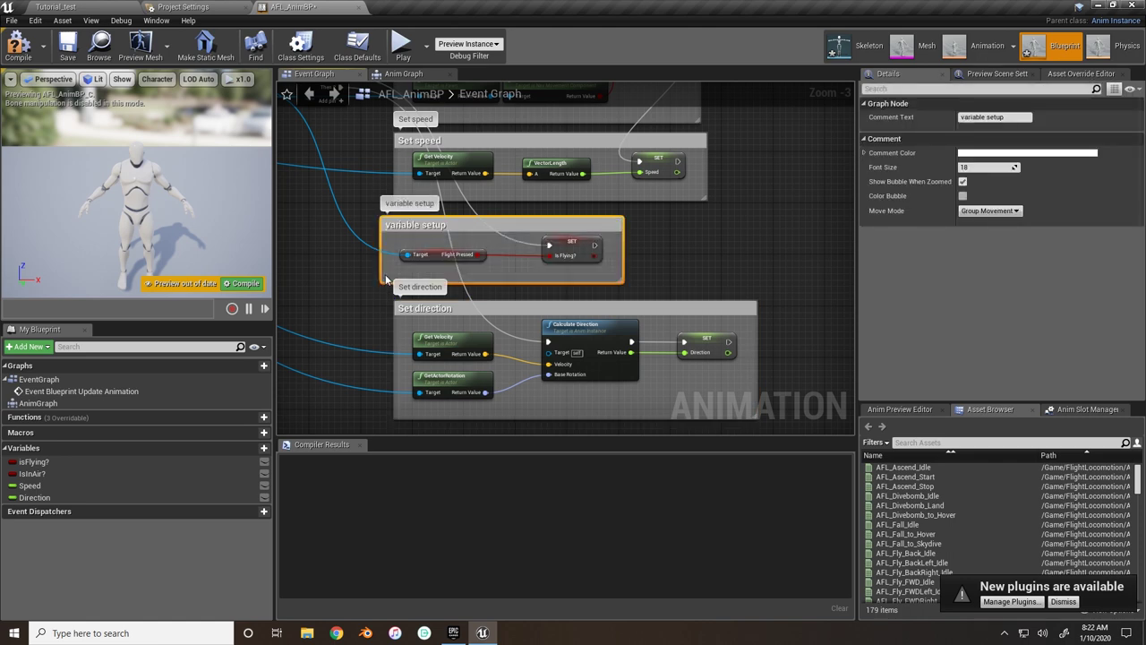
drag(432, 216, 447, 225)
- Compile the animation blueprint and open its AnimGraph
right_drag(446, 225, 455, 267)
click(18, 49)
scroll(532, 266, down, 3)
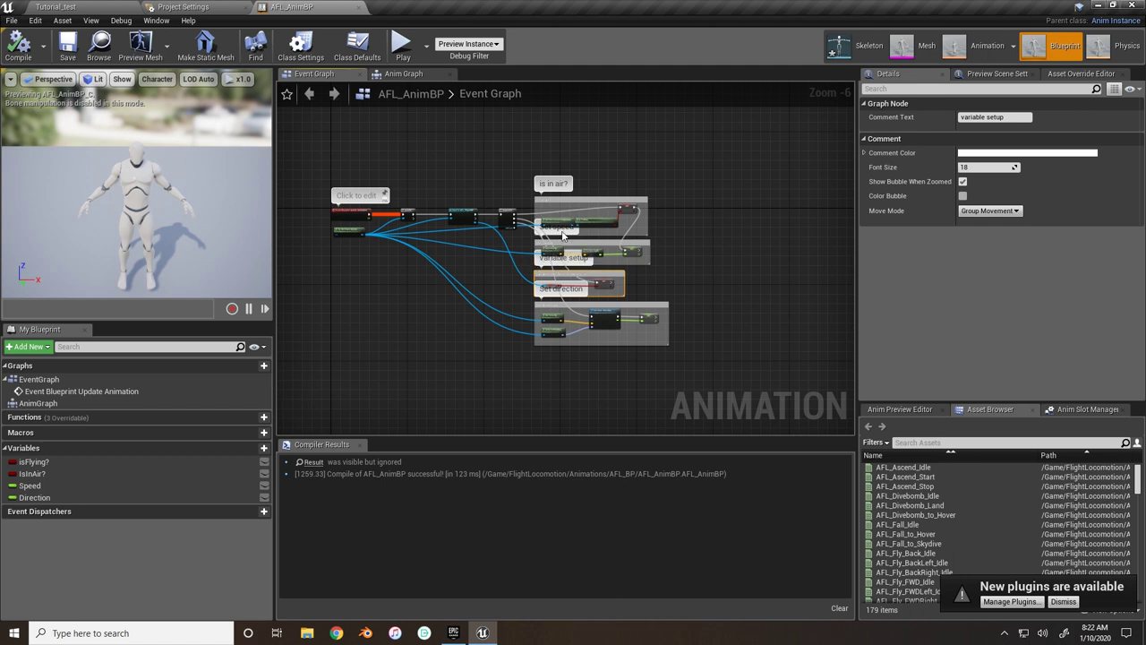
click(408, 74)
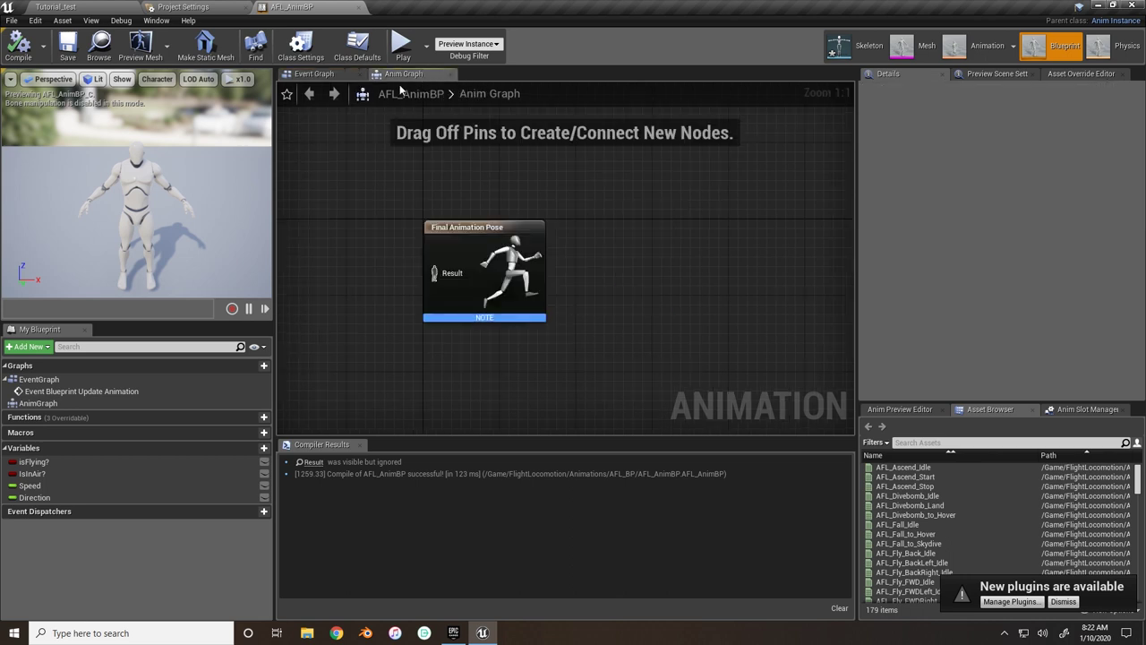
key(alt+Left)
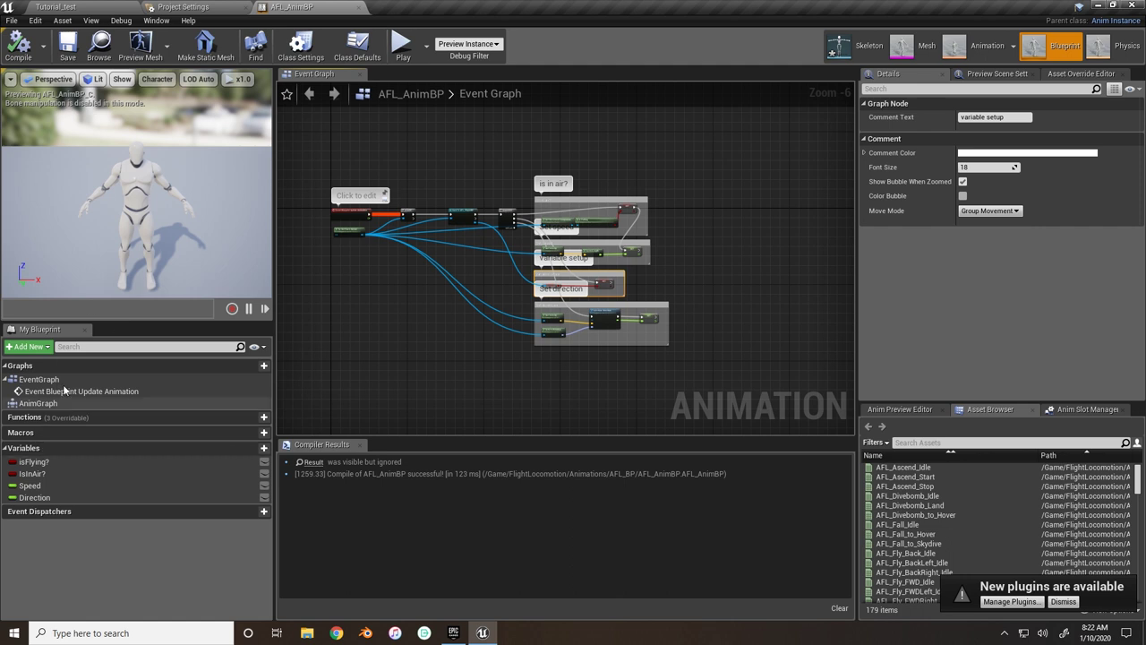
click(40, 404)
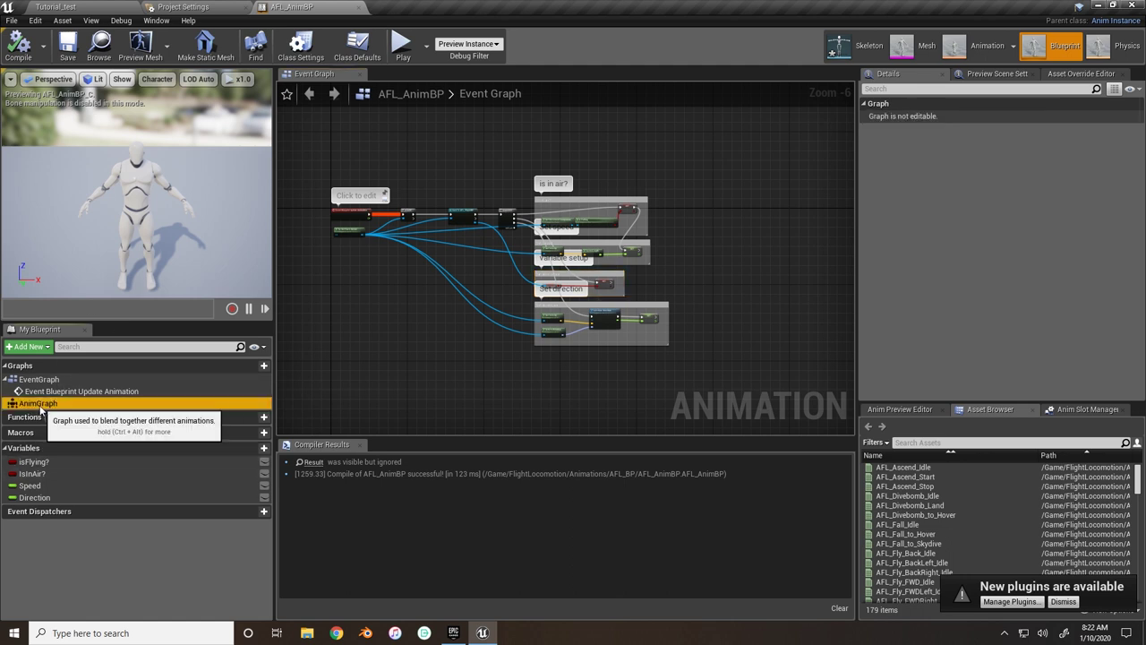
double_click(39, 405)
- Add a new state machine named Locomotion beside the Final Animation Pose node
right_drag(449, 299, 401, 297)
right_click(402, 297)
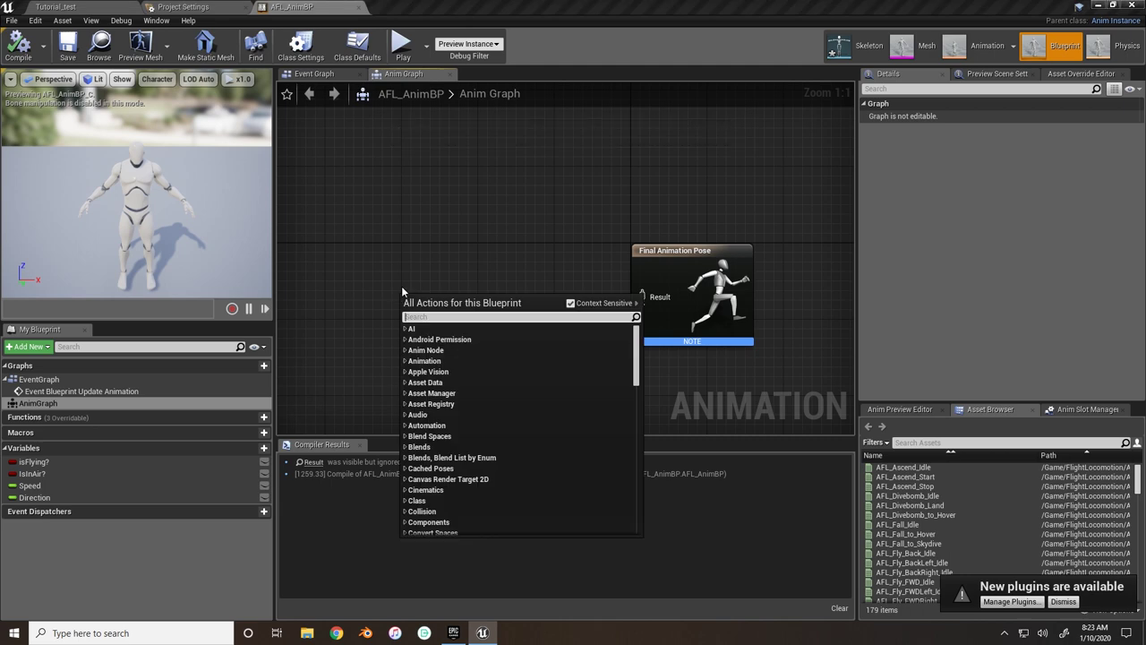
text(state machine)
key(Return)
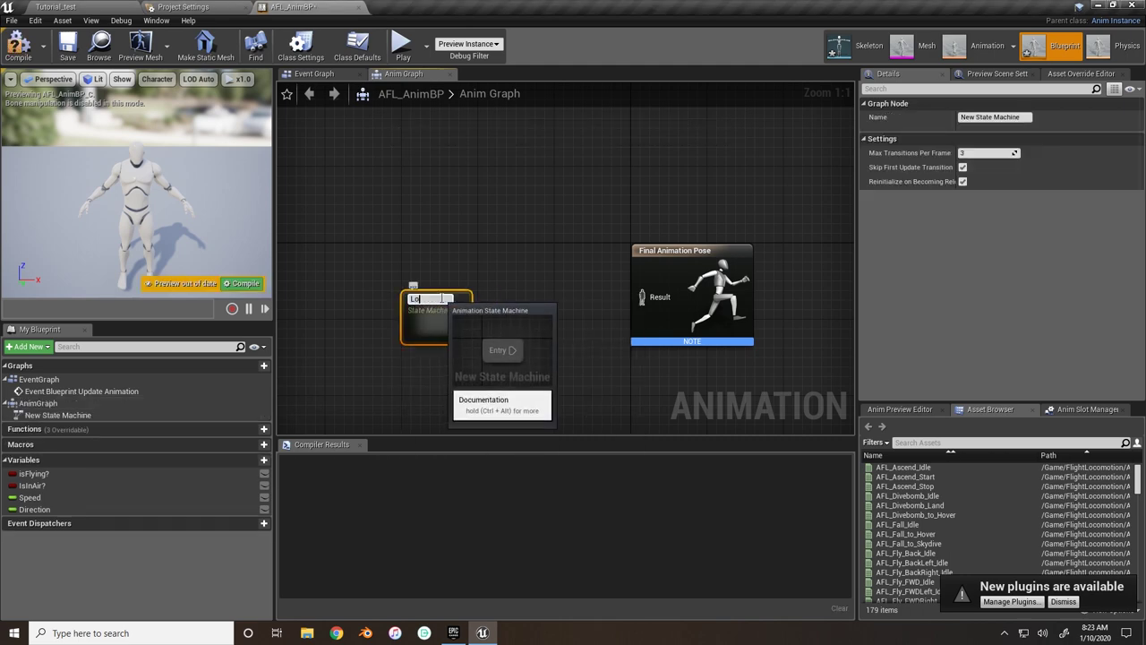
text(Locomotion)
key(Return)
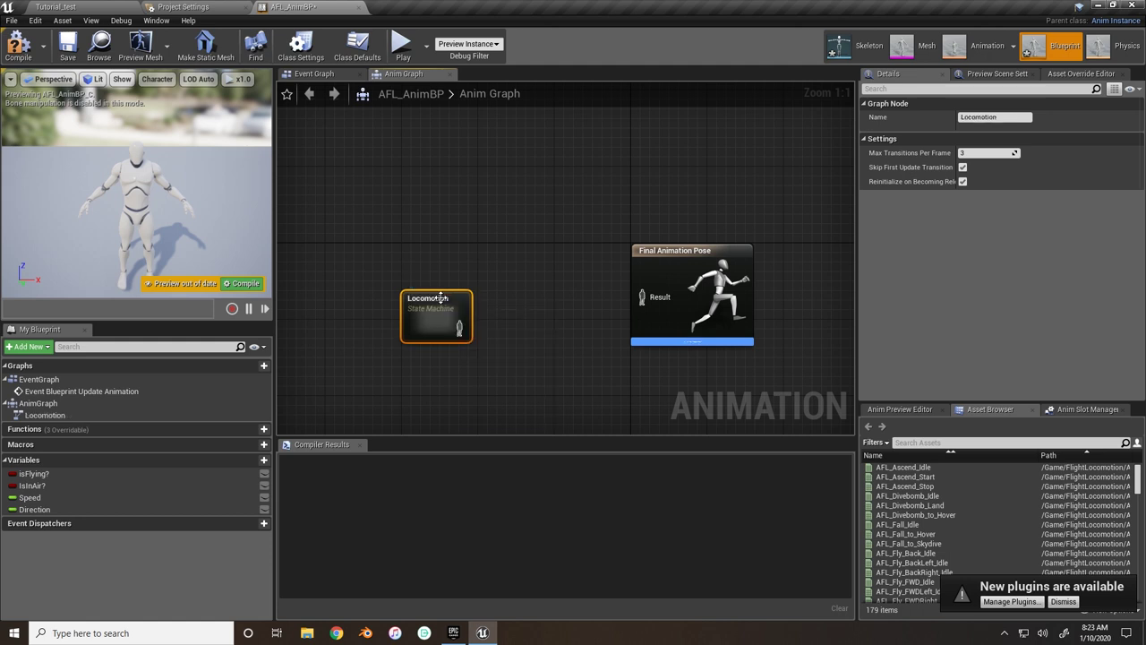
- Align the Locomotion state machine with the Final Animation Pose node and connect its output pose to the Result input
drag(444, 308, 448, 289)
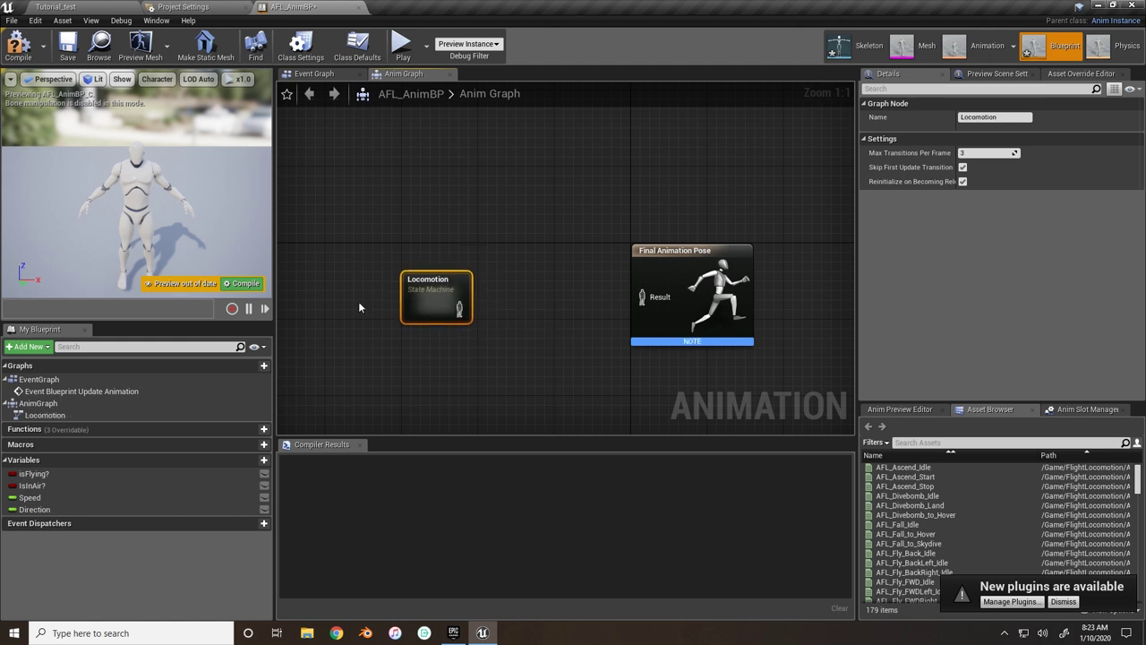
right_drag(457, 342, 379, 334)
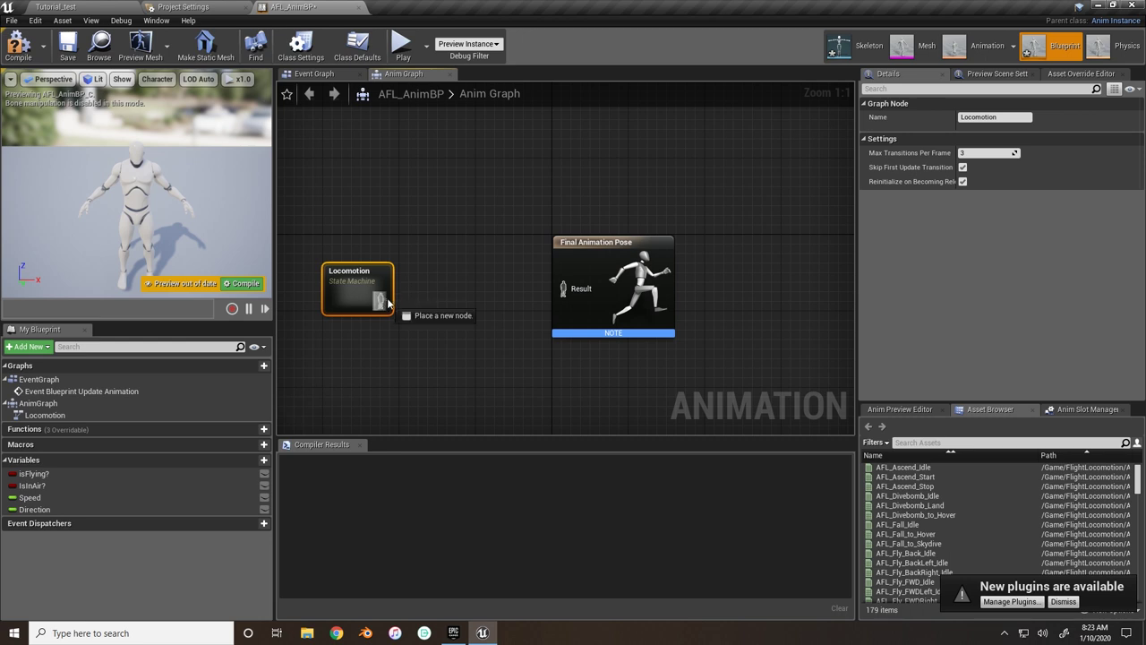
drag(387, 303, 568, 298)
right_drag(475, 279, 506, 255)
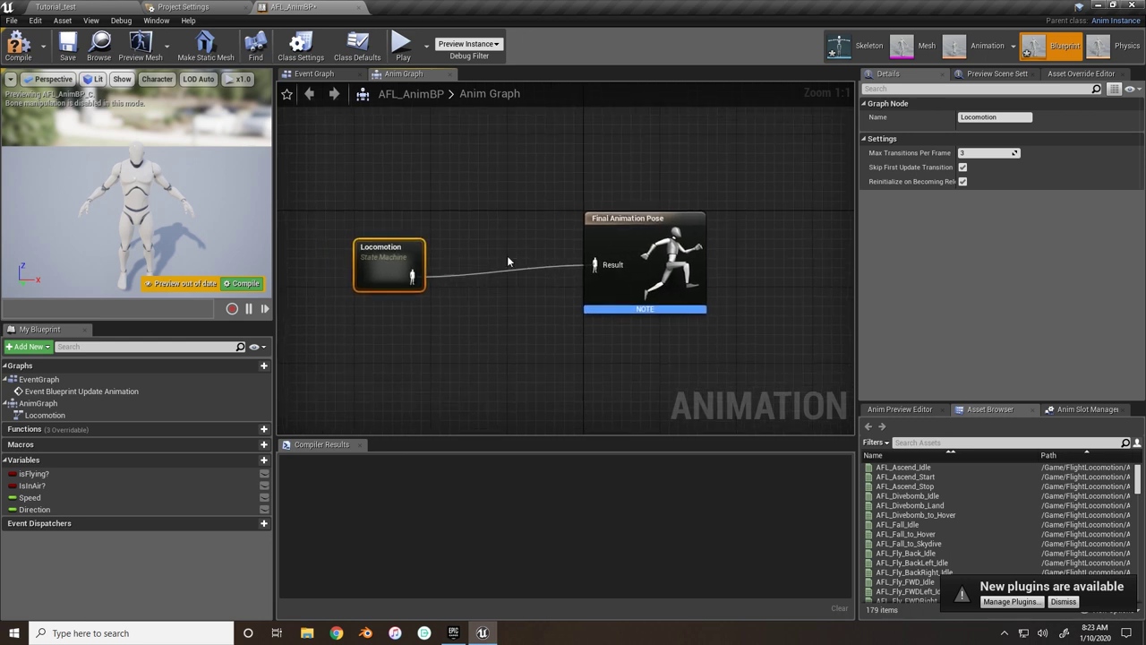
- Open the Locomotion state machine's graph and enlarge the Asset Browser to show more of the animation list
drag(382, 264, 392, 255)
double_click(392, 255)
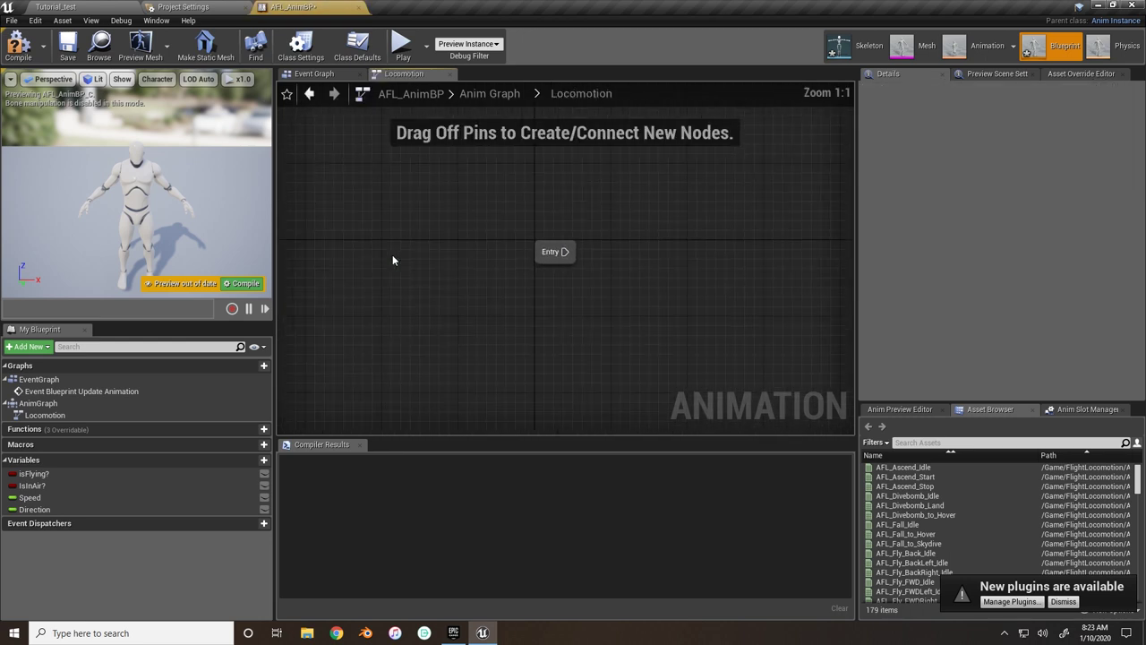
right_drag(603, 254, 540, 258)
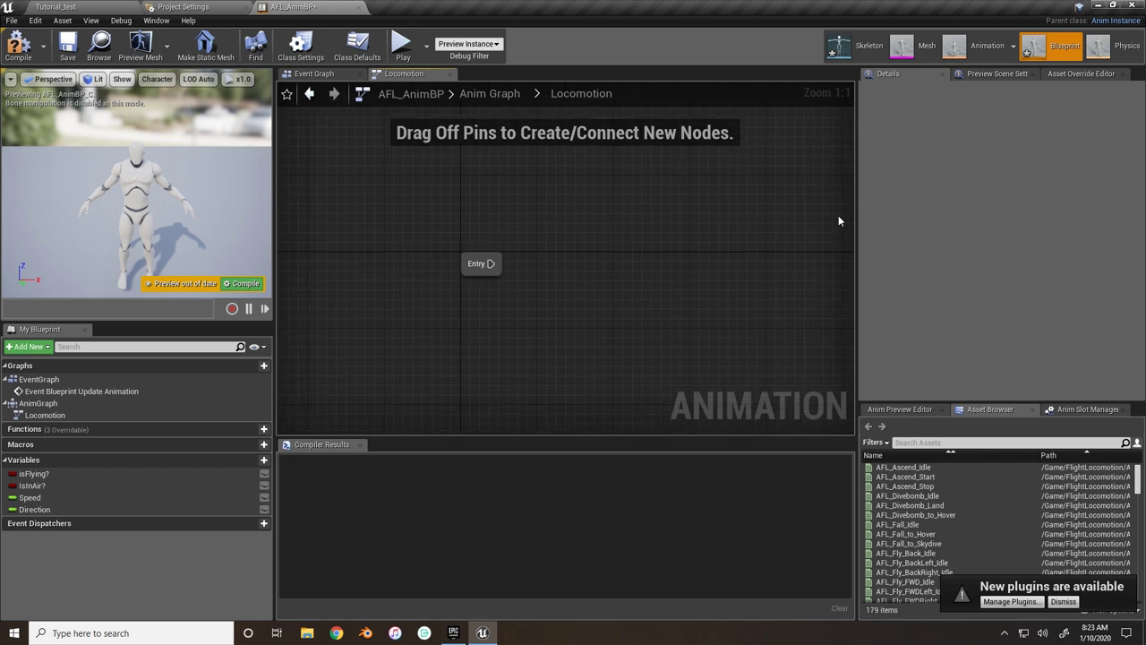
drag(949, 400, 949, 311)
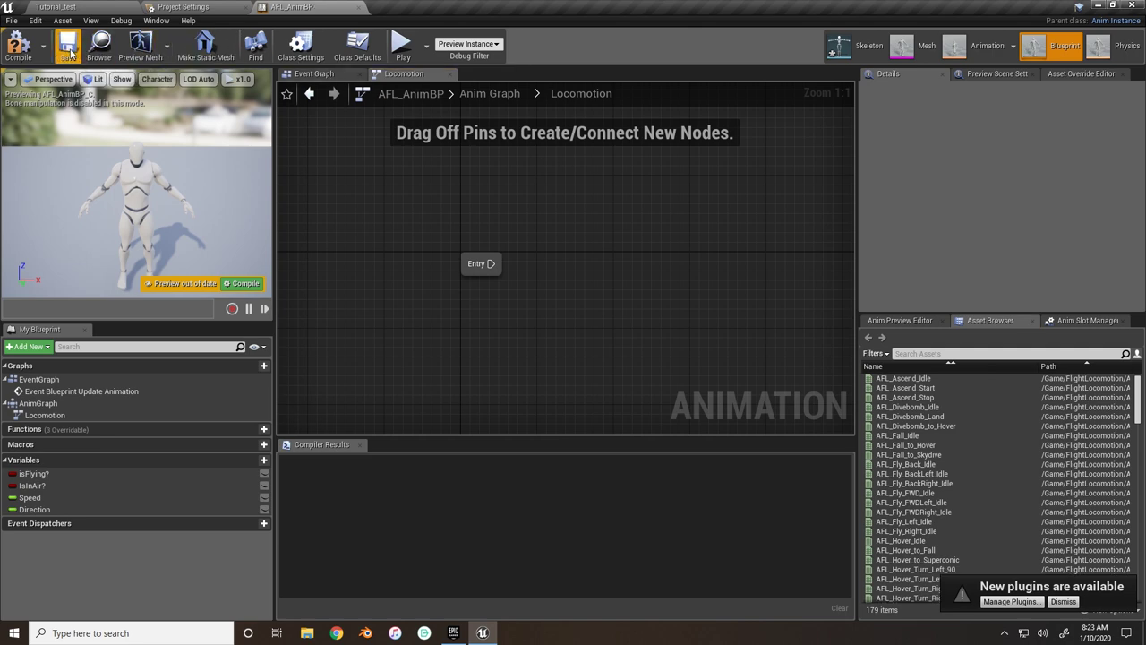
- Switch to the Tutorial_test level editor and open the Content/Mannequin/Animations folder
click(91, 9)
click(157, 266)
click(136, 266)
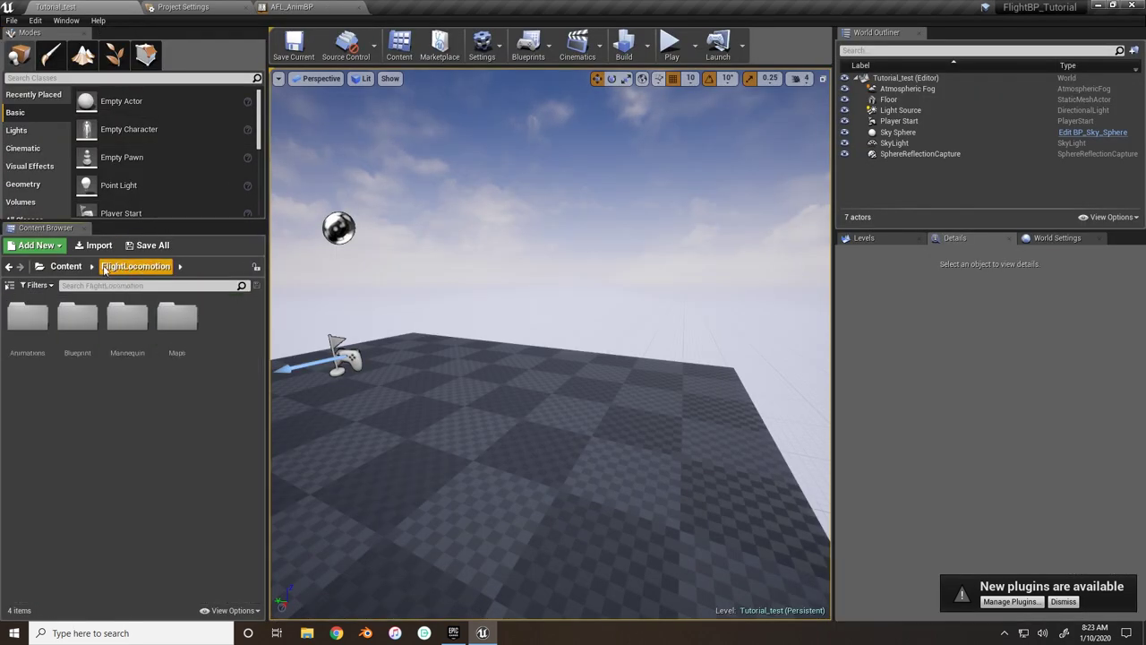
click(67, 266)
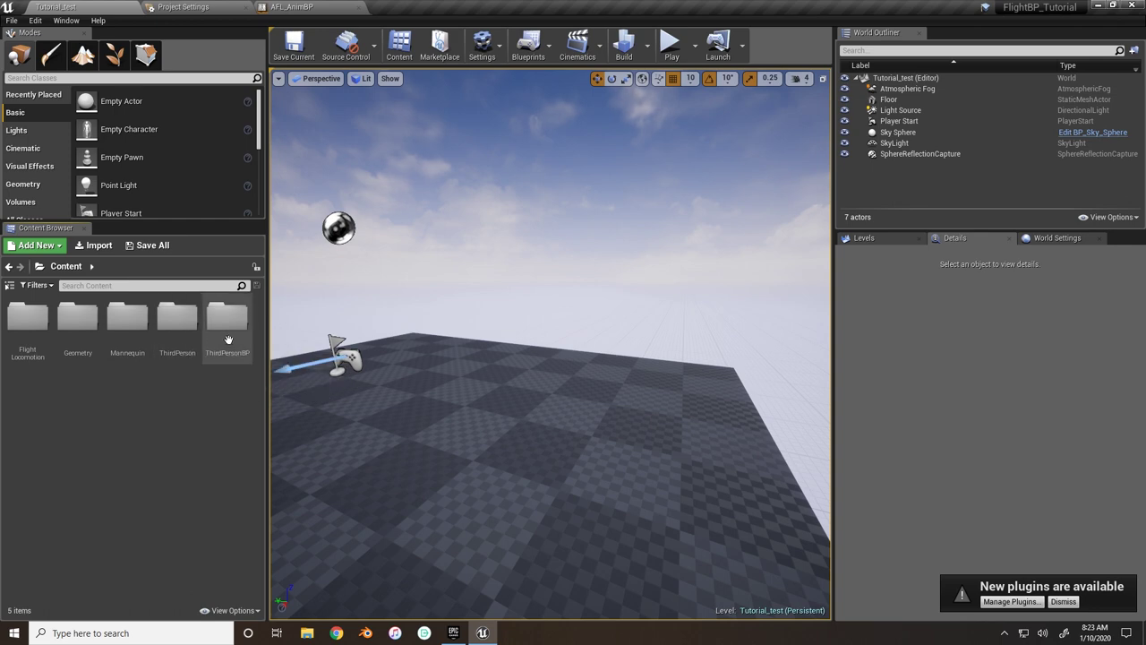
double_click(127, 318)
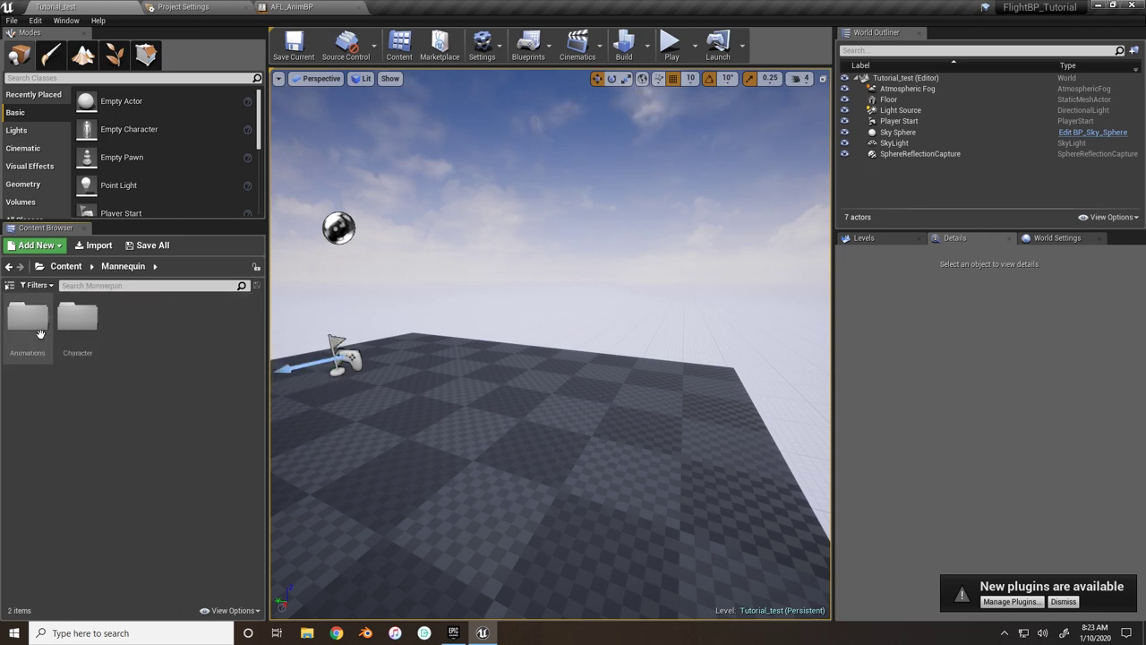
double_click(28, 318)
- Duplicate the ThirdPerson_IdleRun_2D blend space and retarget it to the FlightLocomotion UE4_Mannequin_Skeleton
right_click(90, 321)
key(Escape)
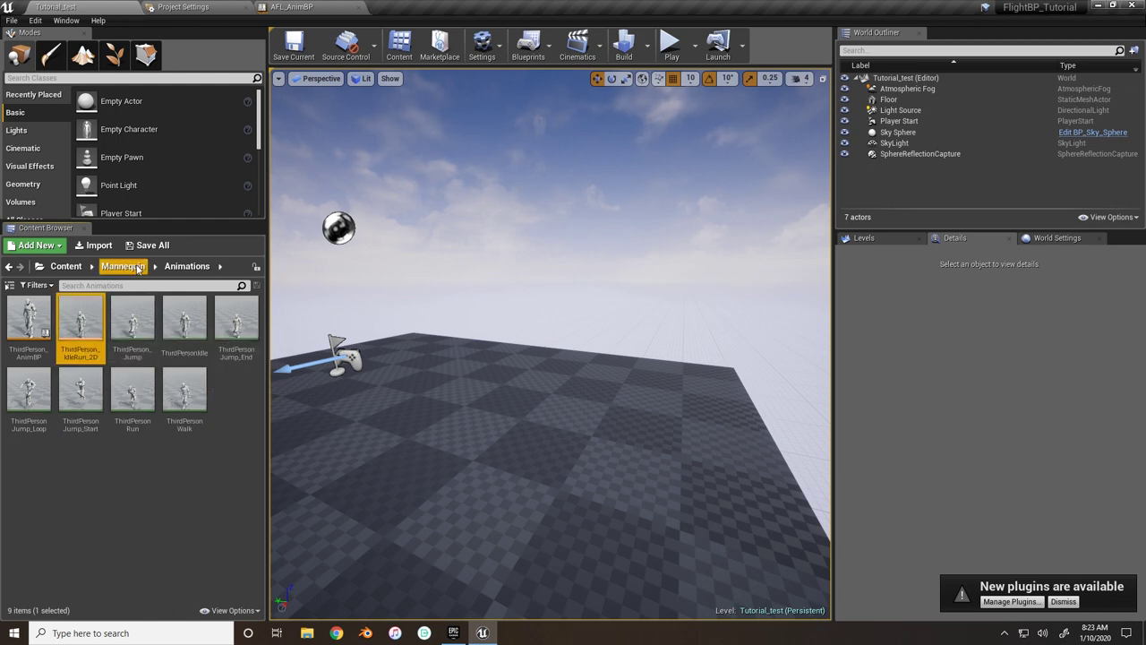
right_click(85, 321)
mouse_move(147, 68)
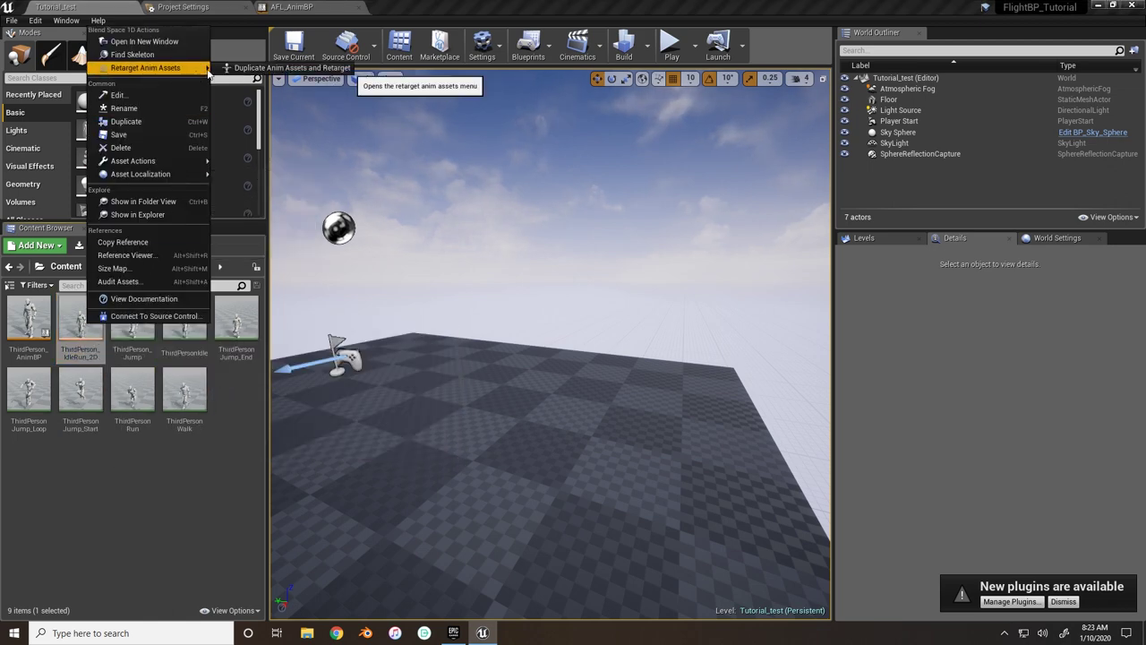
click(269, 69)
click(340, 231)
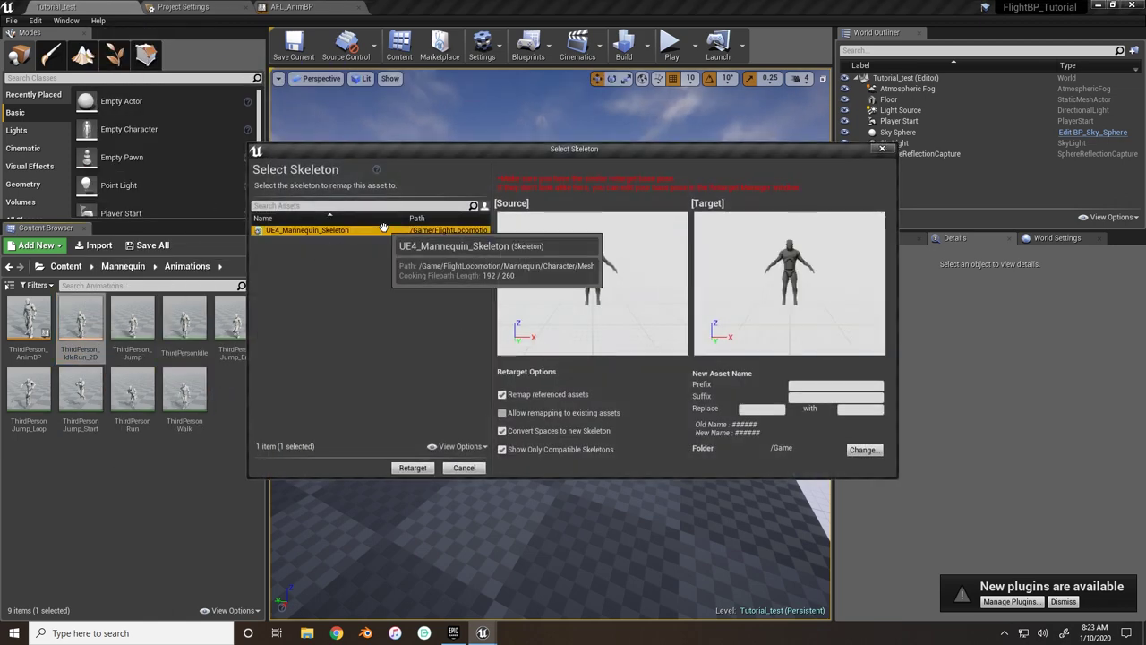
click(402, 468)
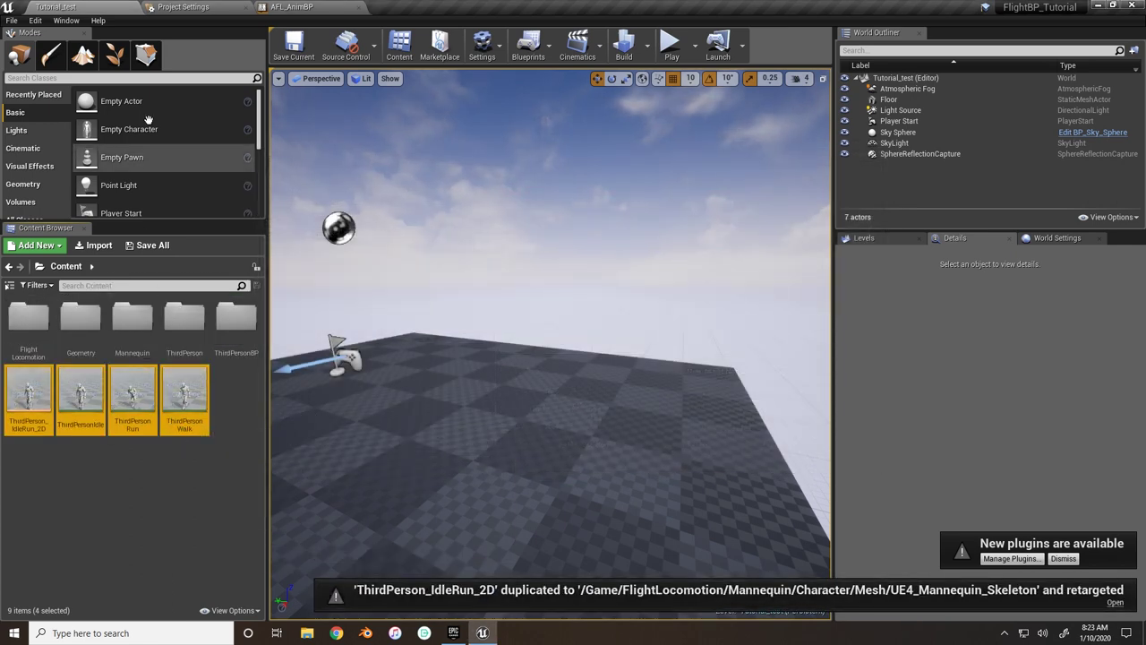
- Open Content Browser 2 and move the retargeted assets, including ThirdPerson_IdleRun_2D, from Content into FlightLocomotion/Animations/MannequinAnims
click(67, 20)
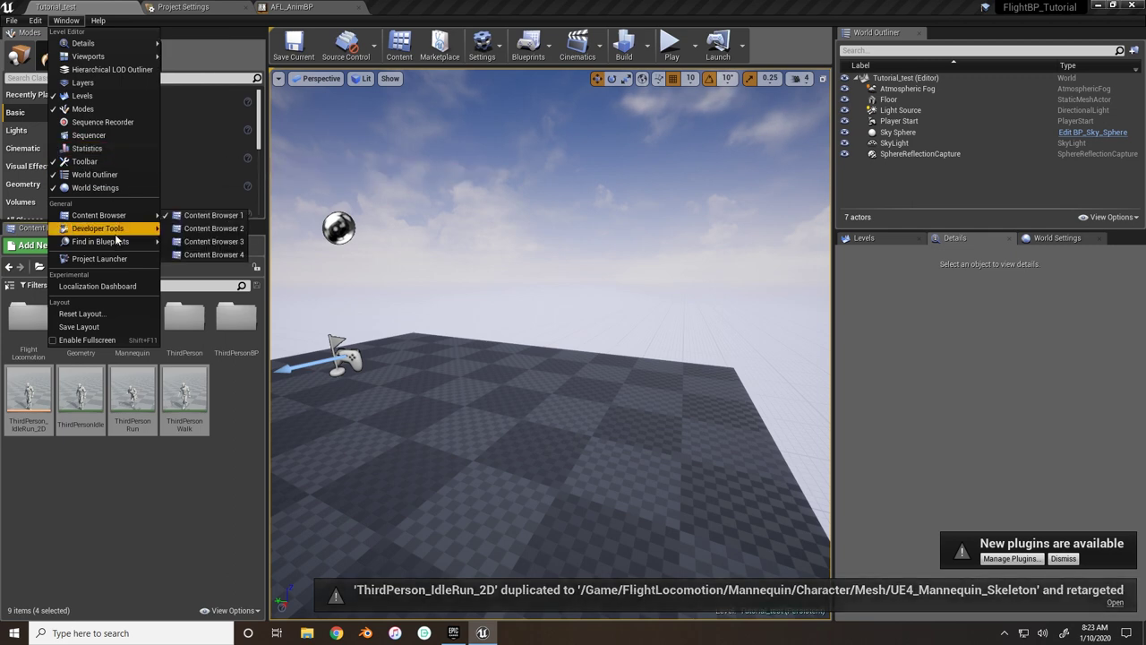
click(210, 229)
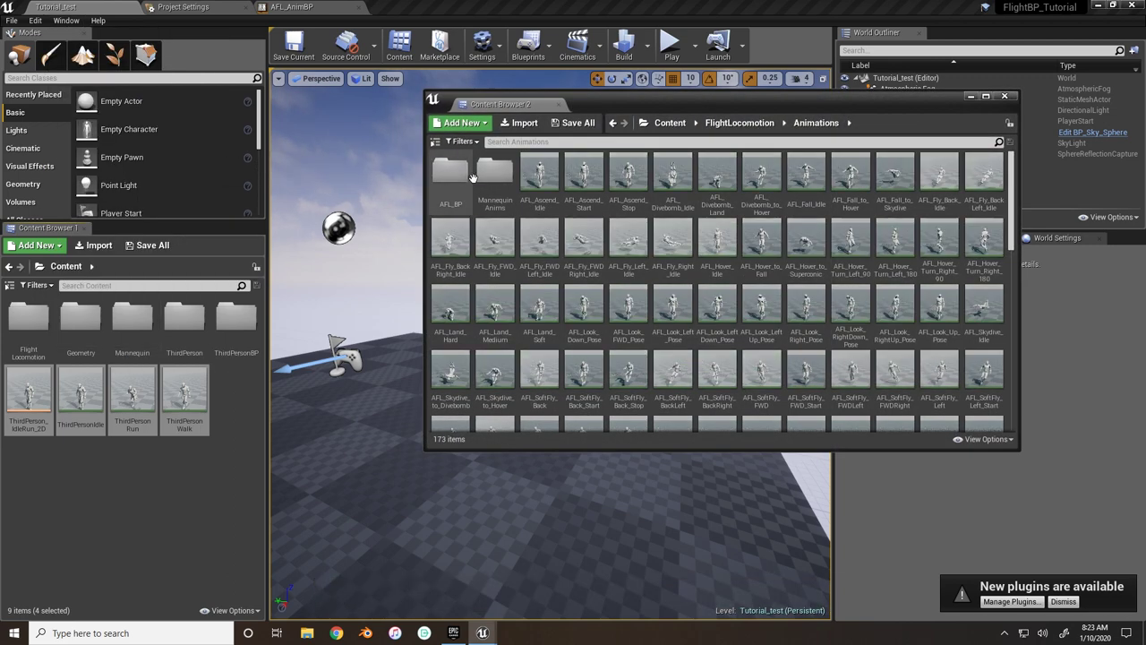
double_click(497, 172)
drag(58, 411, 541, 276)
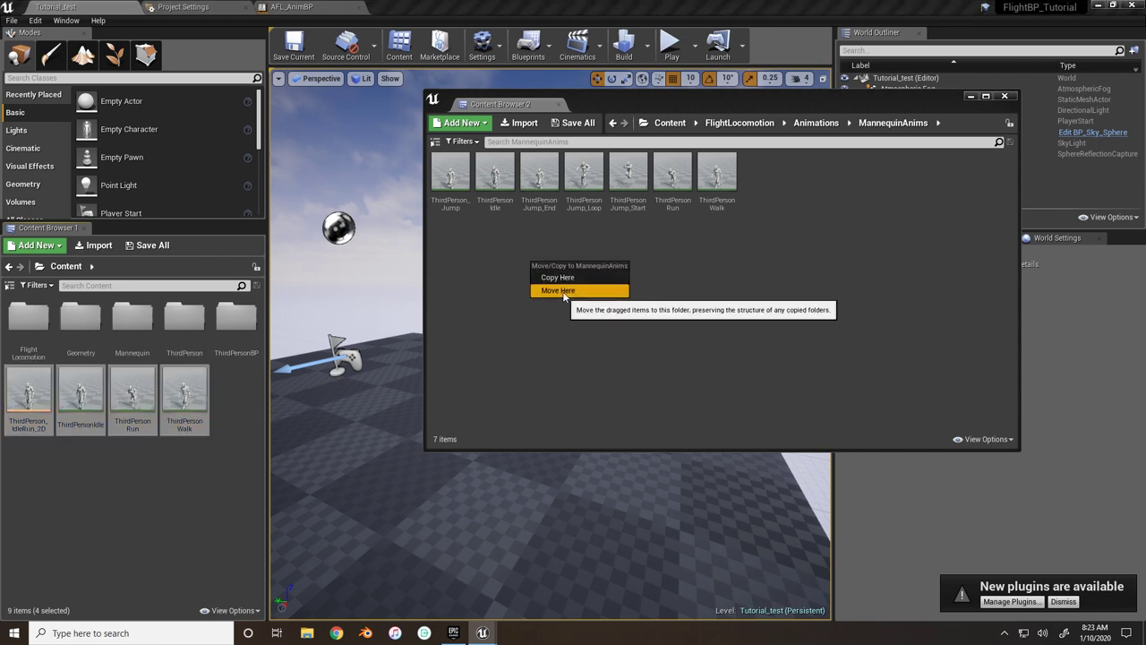
click(558, 290)
click(788, 420)
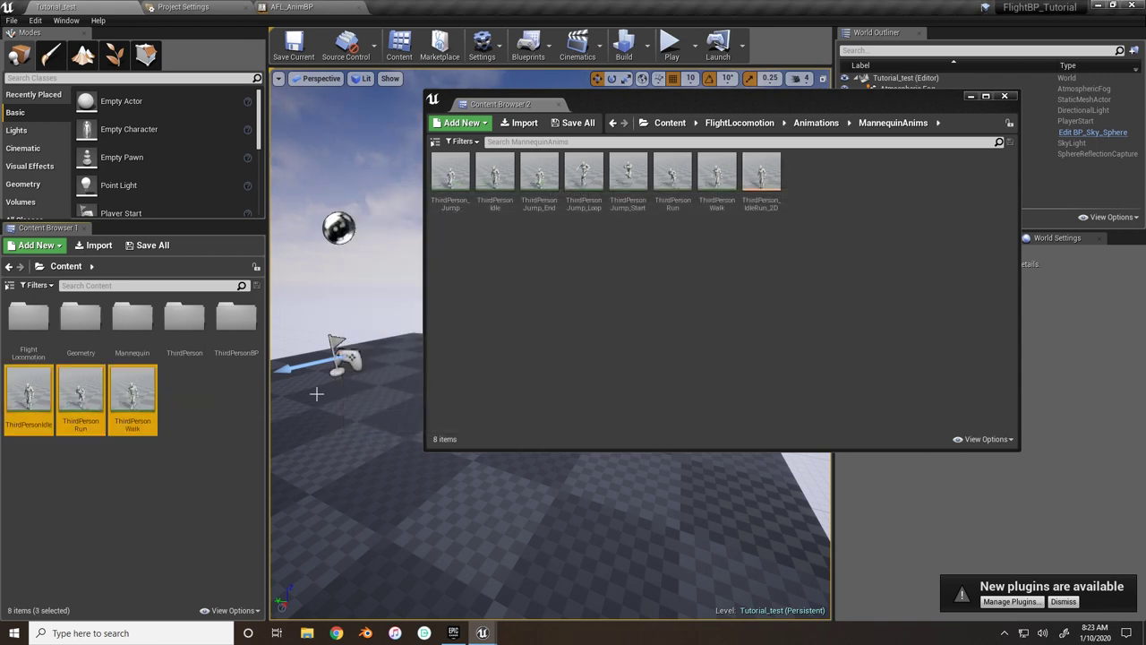